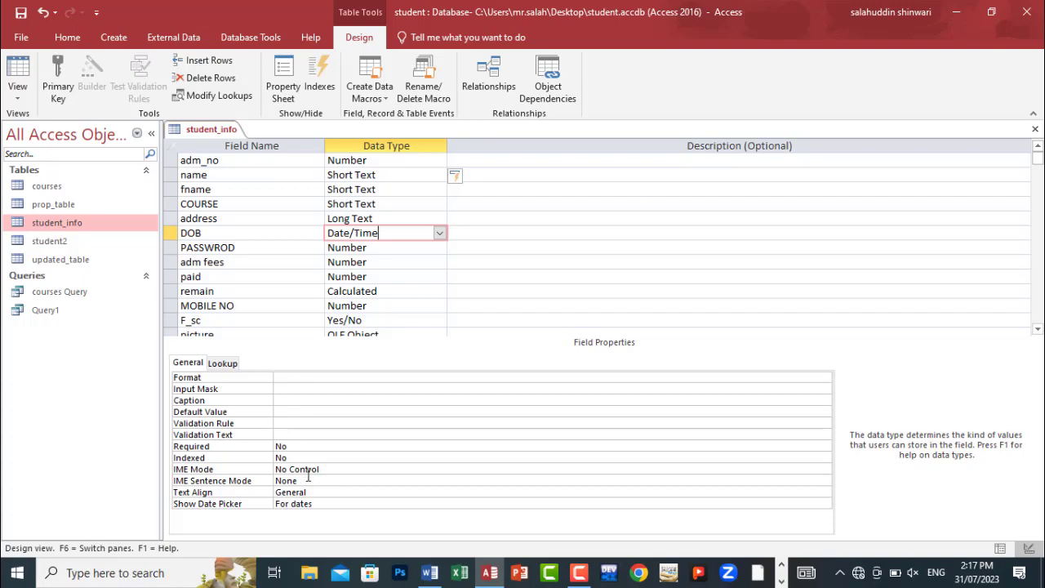
# Switch to the Word document and examine the day format codes Dd, Ddd and Dddd with their examples
pyautogui.click(283, 378)
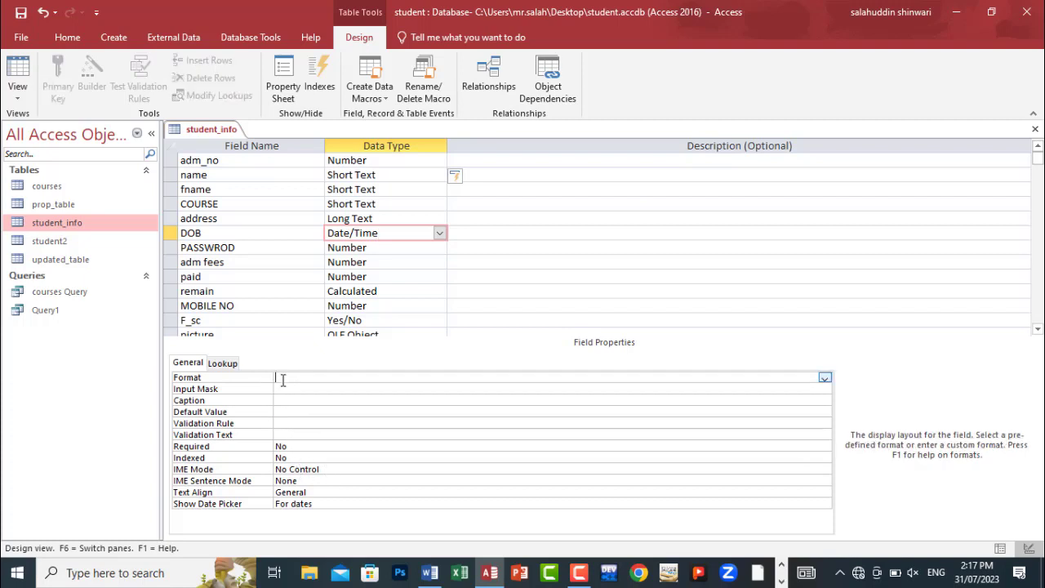
pyautogui.hotkey('alt', 'Tab')
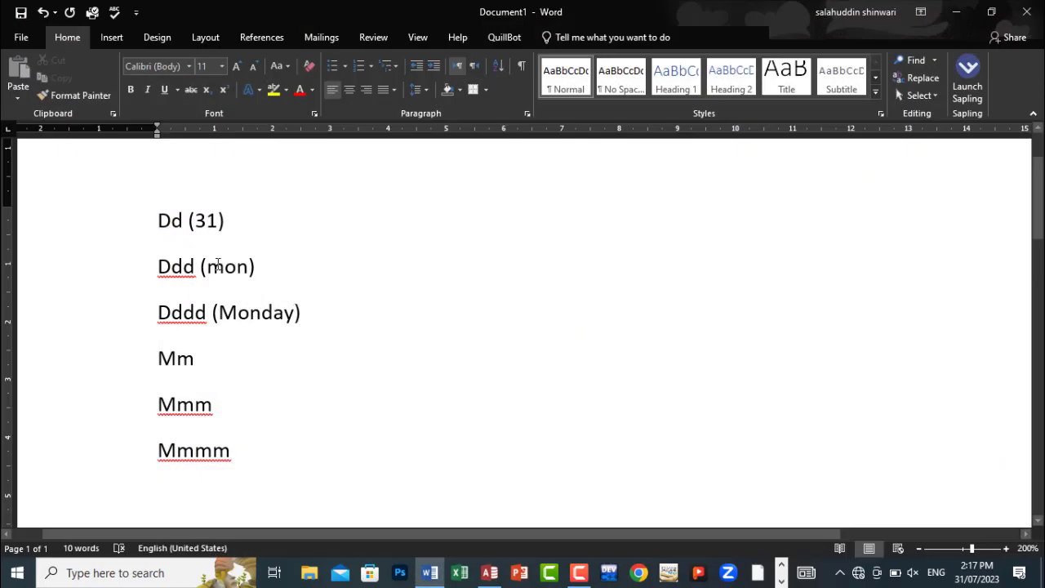
pyautogui.moveTo(184, 220); pyautogui.dragTo(161, 222)
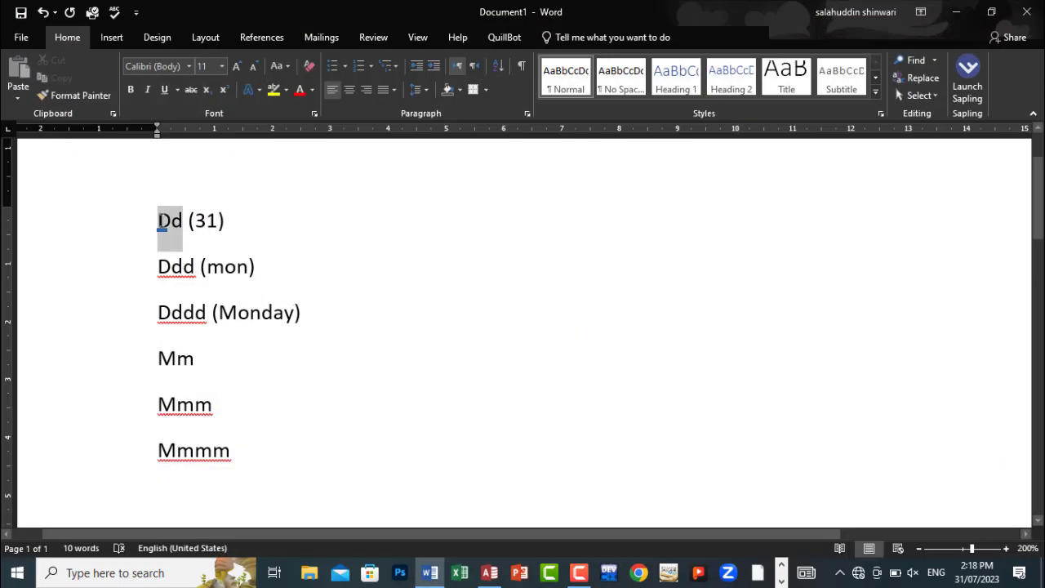
pyautogui.click(220, 220)
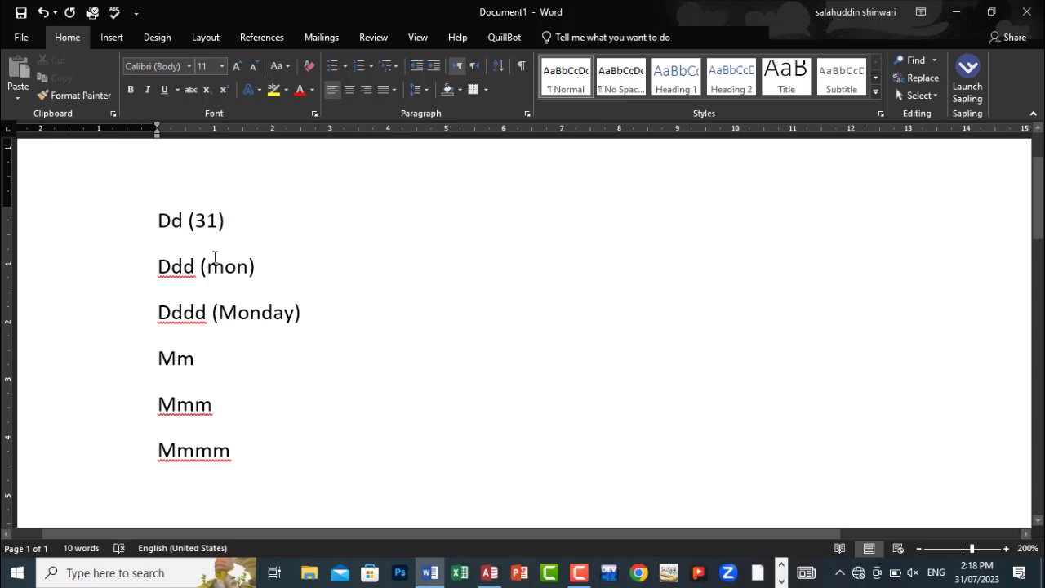
pyautogui.moveTo(197, 266); pyautogui.dragTo(157, 269)
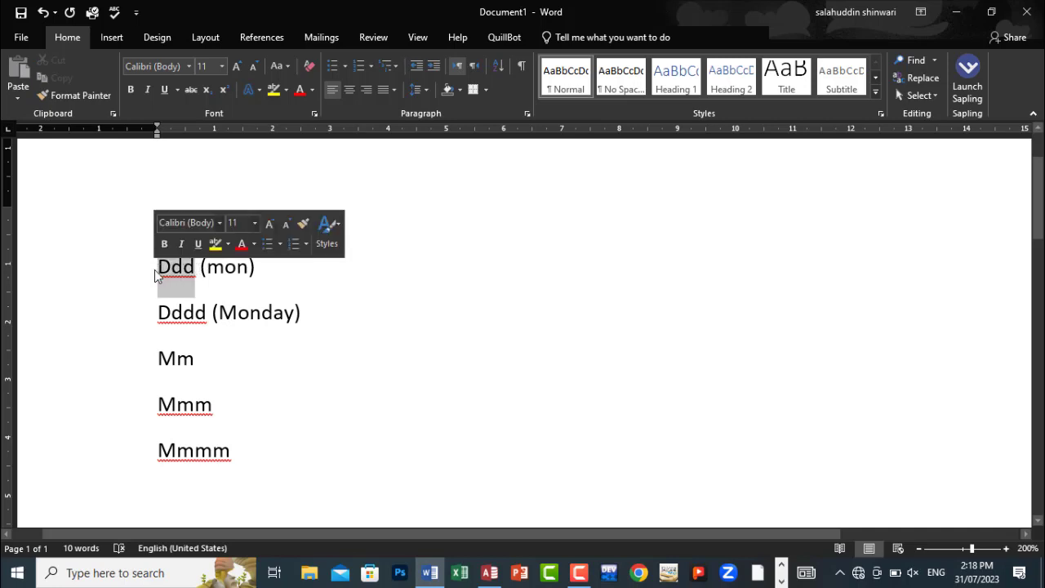
pyautogui.click(228, 268)
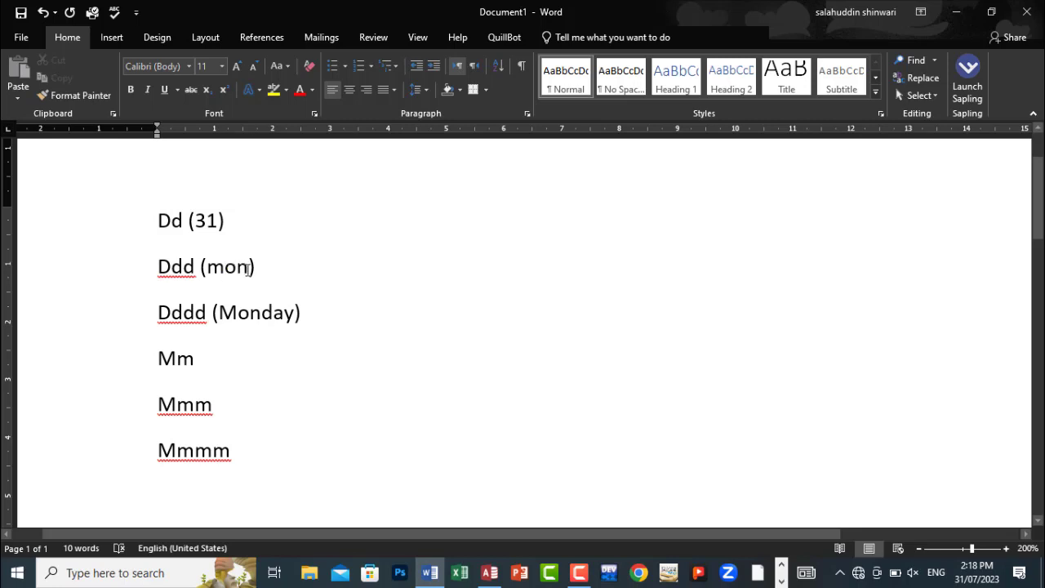
pyautogui.moveTo(211, 313); pyautogui.dragTo(156, 314)
pyautogui.click(260, 320)
pyautogui.moveTo(293, 318); pyautogui.dragTo(219, 317)
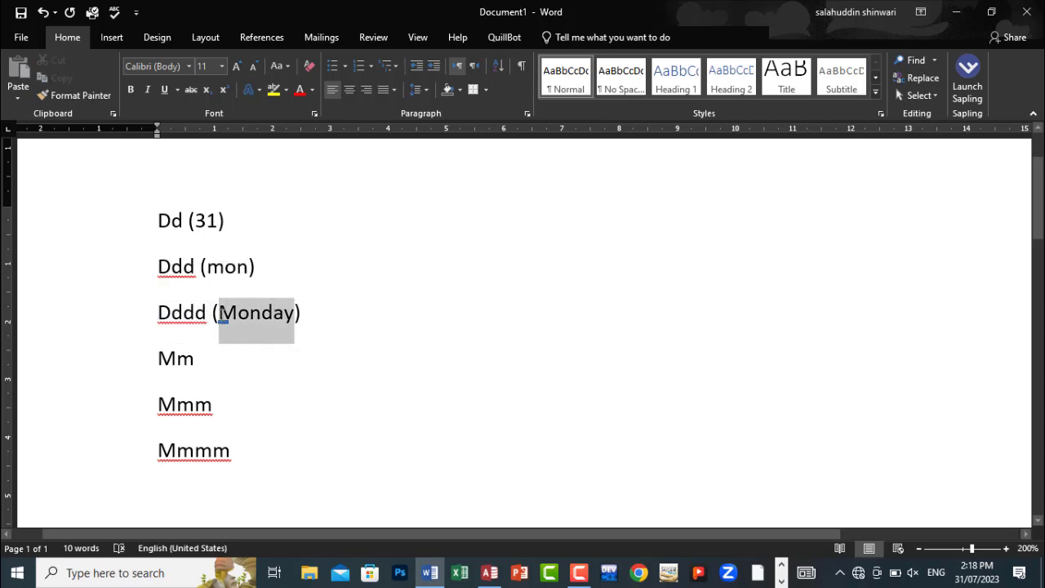
# Add the example (07) after the Mm month code
pyautogui.click(205, 363)
pyautogui.write('(')
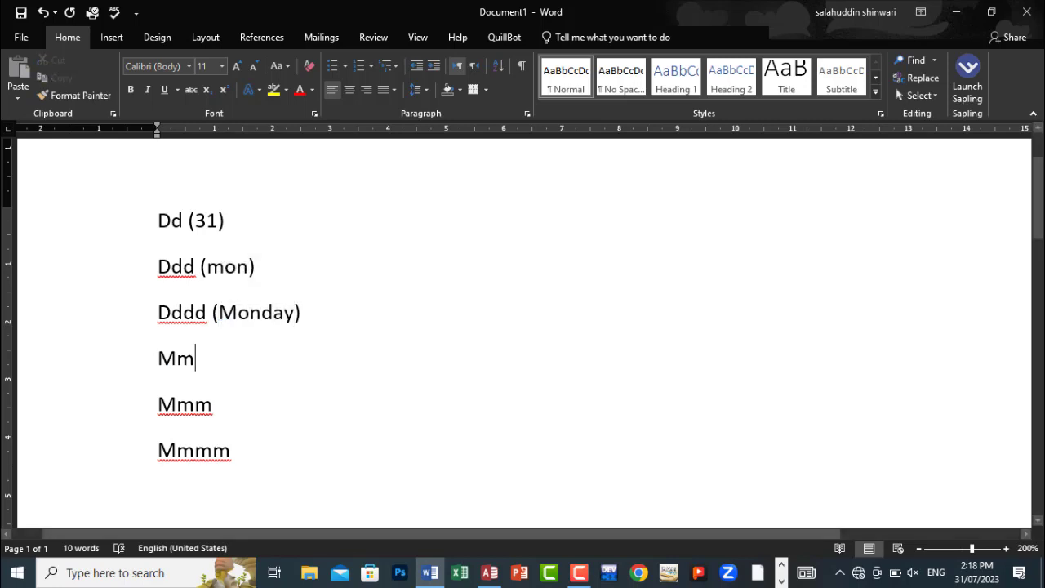
pyautogui.write('0')
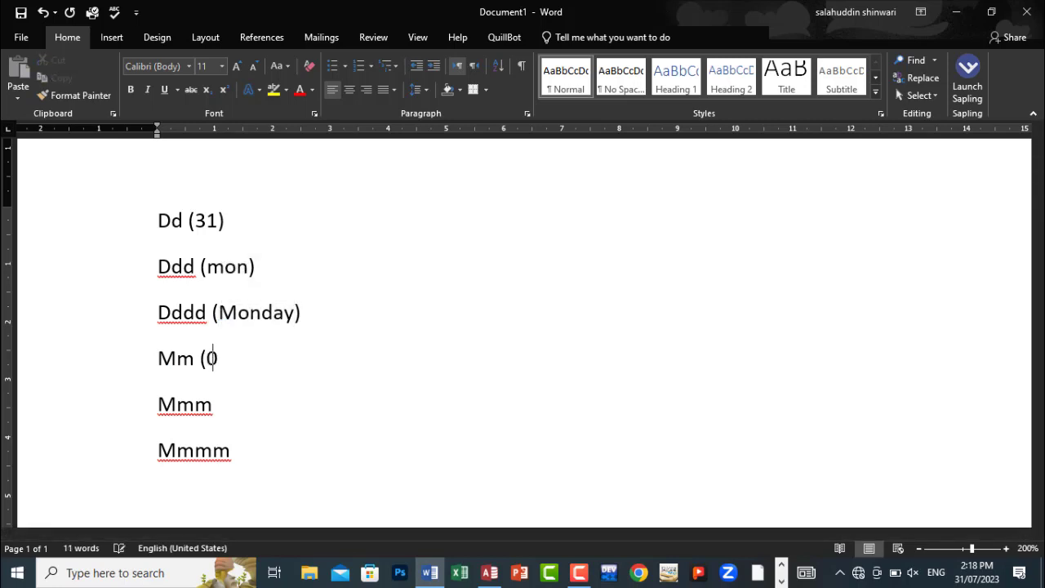
pyautogui.write('8')
pyautogui.press('BackSpace')
pyautogui.write('7)')
# Add the example (July) after both the Mmm and Mmmm month codes
pyautogui.press('Down')
pyautogui.write('(july')
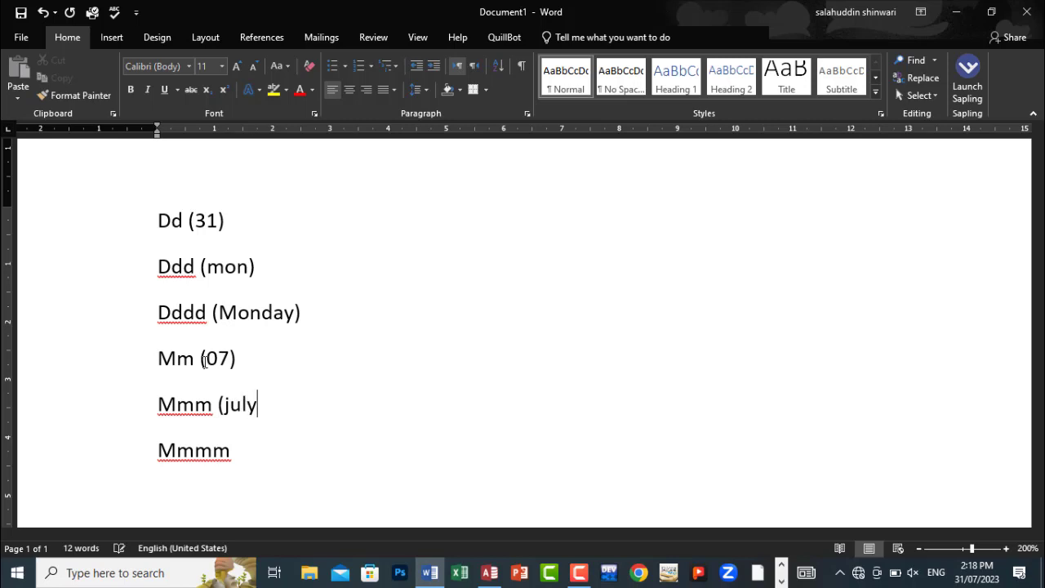
pyautogui.write(')')
pyautogui.press('Down')
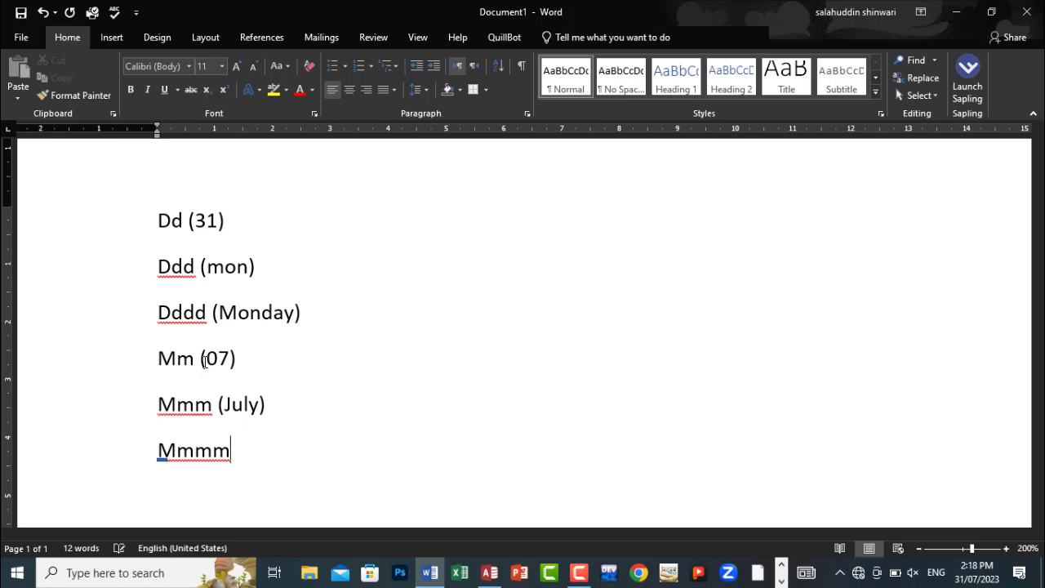
pyautogui.write('(july)')
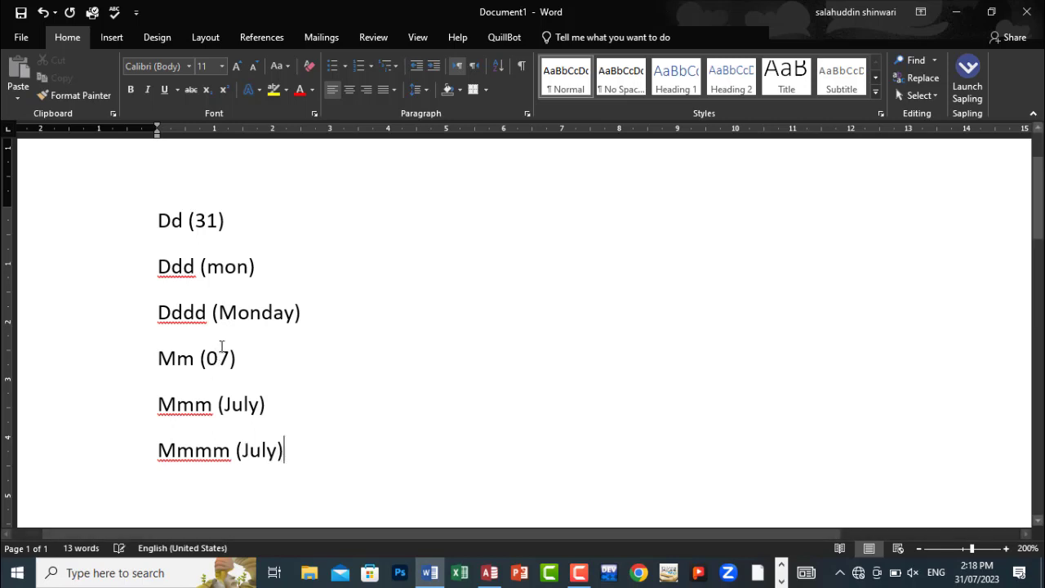
# Replace the example after the Mmm code with jan
pyautogui.click(261, 404)
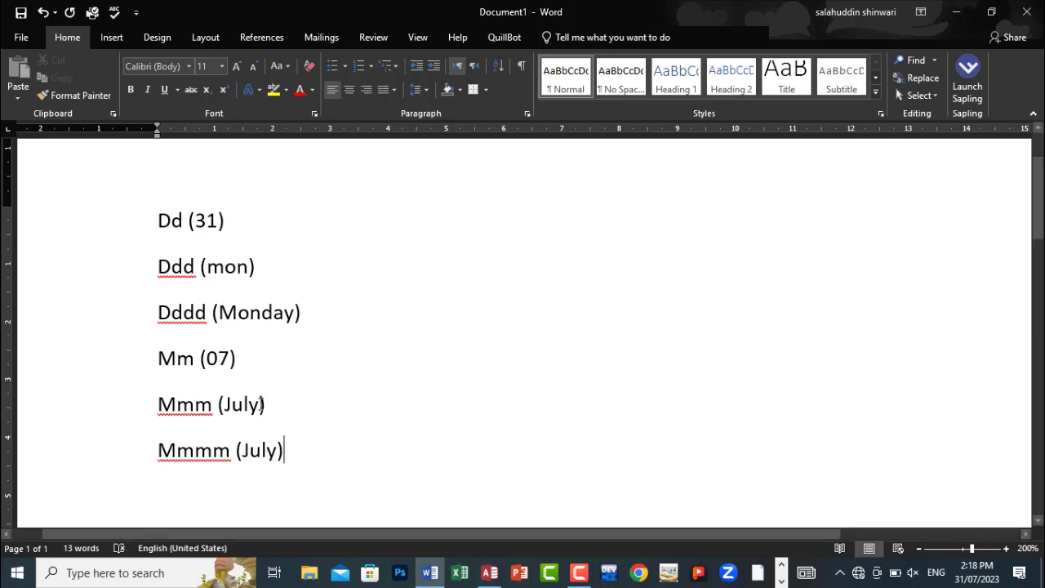
pyautogui.press('BackSpace')
pyautogui.press('BackSpace')
pyautogui.press('BackSpace')
pyautogui.press('BackSpace')
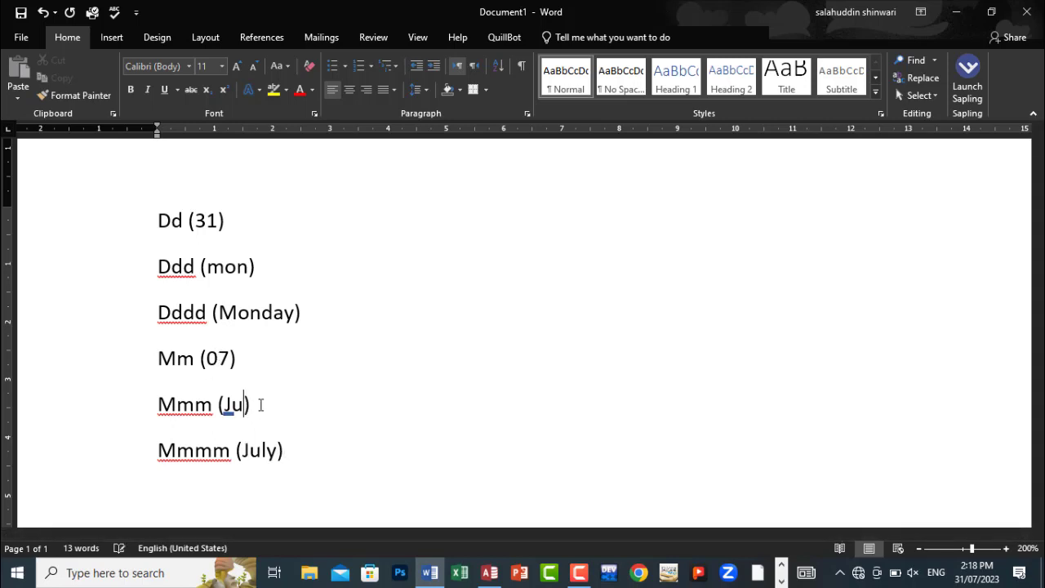
pyautogui.write('jan')
# Replace the example after the Mmmm code with January
pyautogui.click(279, 450)
pyautogui.press('BackSpace')
pyautogui.press('BackSpace')
pyautogui.press('BackSpace')
pyautogui.press('BackSpace')
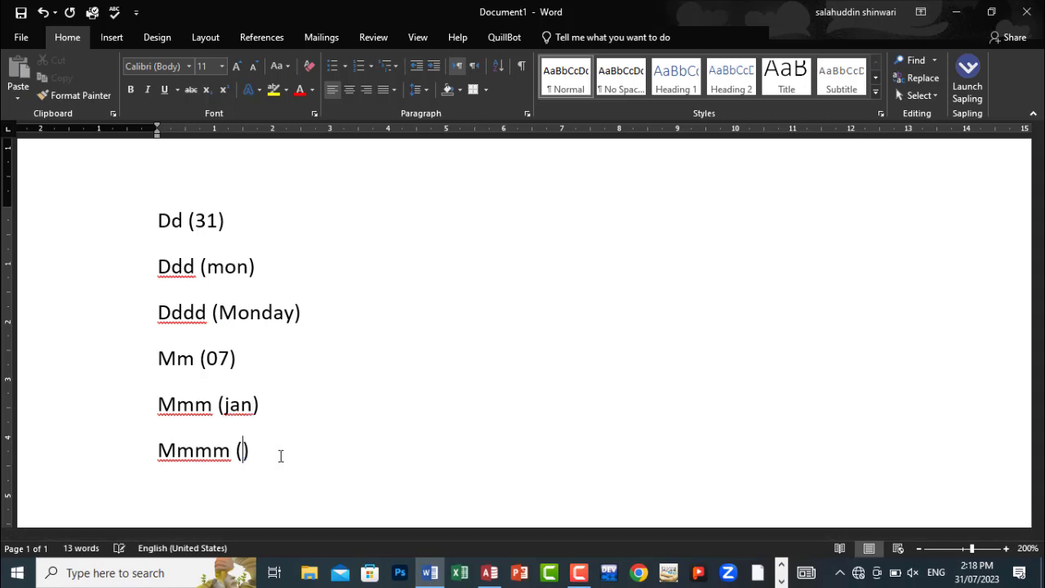
pyautogui.write('janua')
pyautogui.press('Return')
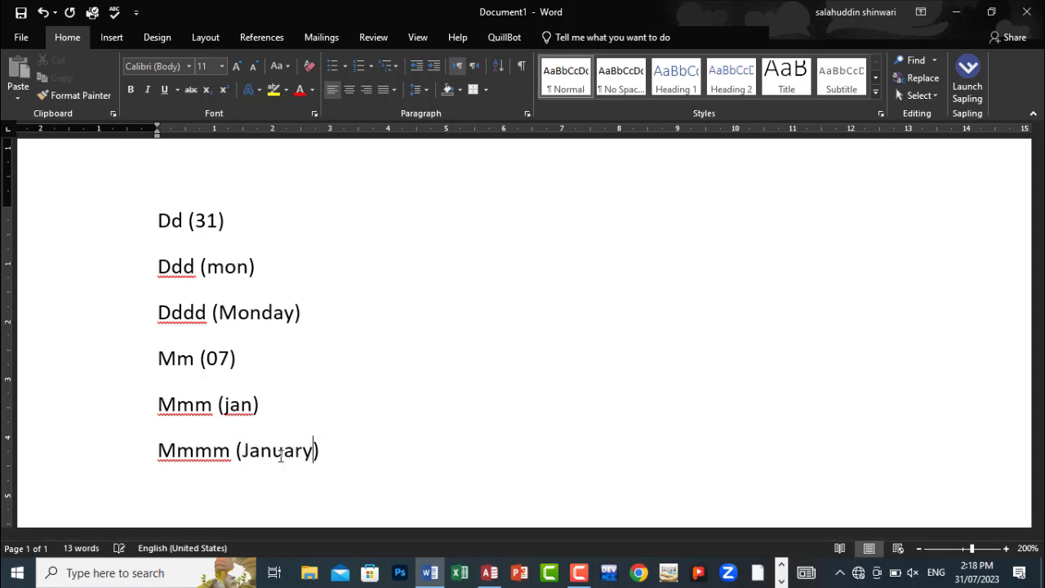
# Change the example after the Mm code to 01
pyautogui.click(228, 359)
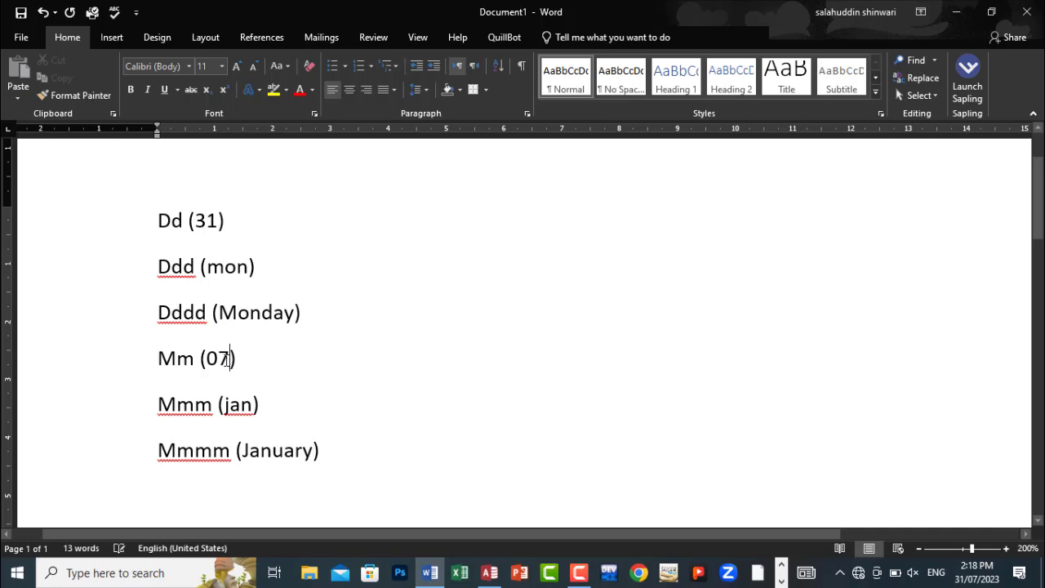
pyautogui.press('BackSpace')
pyautogui.write('1')
# Examine the Mm, Mmm and Mmmm month codes with their examples and the yyyy year code
pyautogui.moveTo(195, 359); pyautogui.dragTo(158, 359)
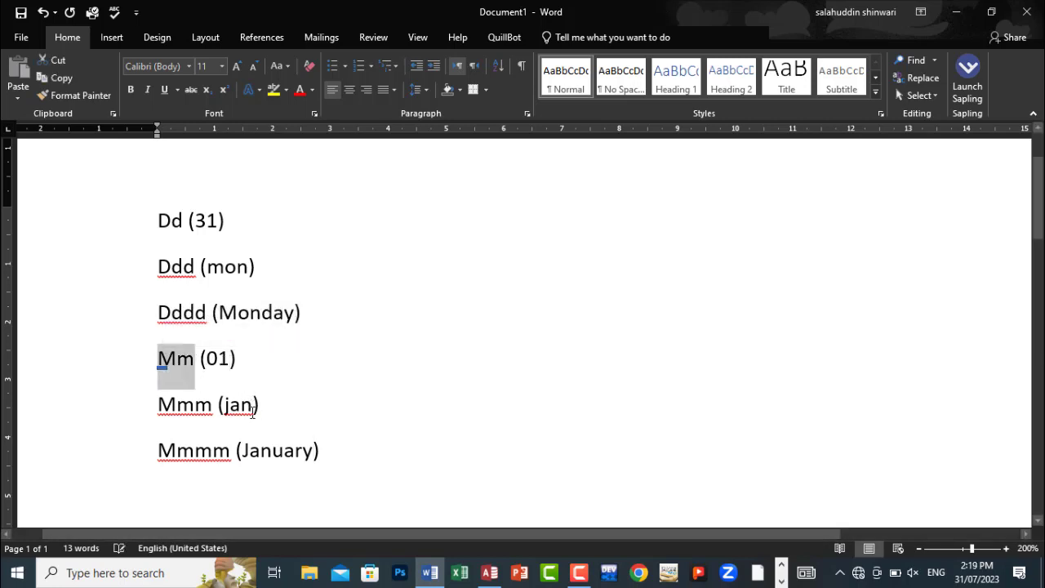
pyautogui.moveTo(252, 412); pyautogui.dragTo(225, 414)
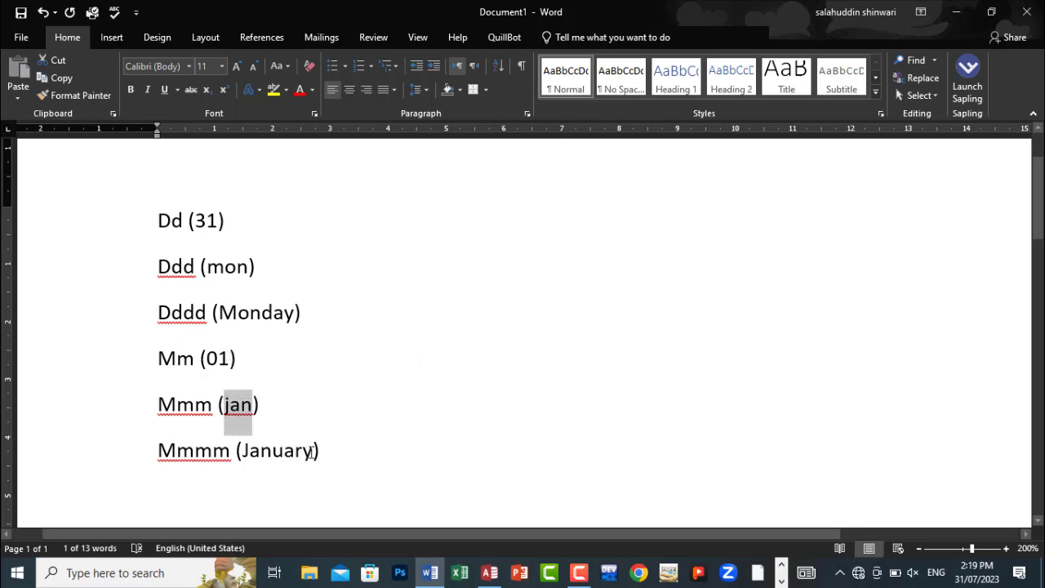
pyautogui.moveTo(313, 452); pyautogui.dragTo(235, 450)
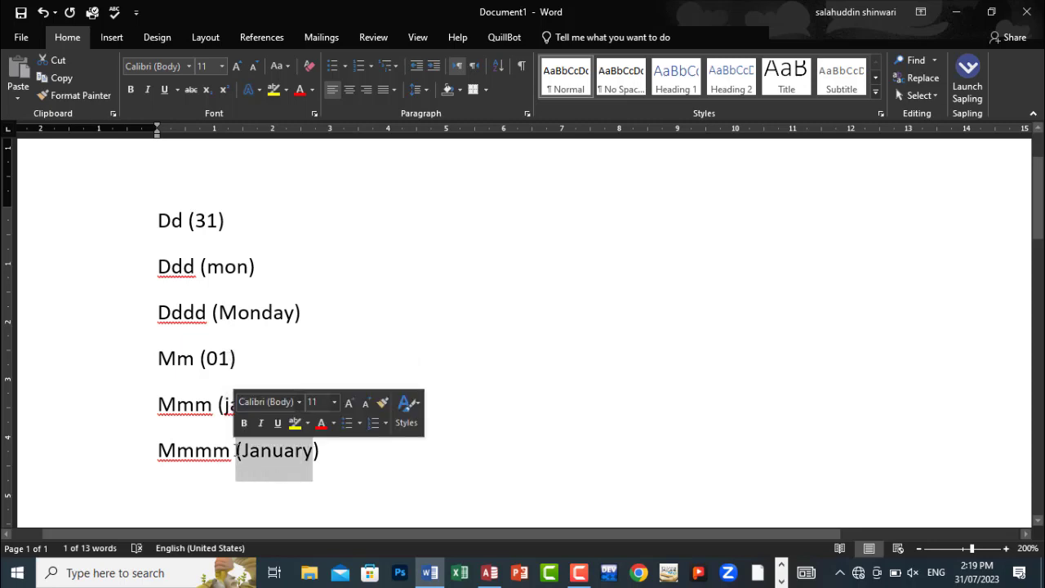
pyautogui.press('Down')
pyautogui.press('Down')
pyautogui.press('Down')
pyautogui.press('Down')
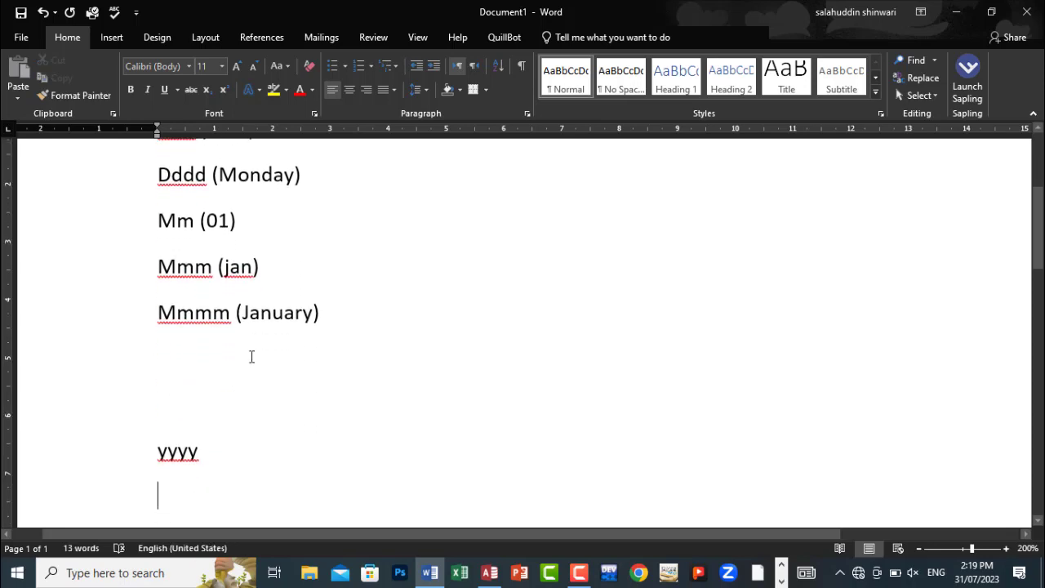
pyautogui.moveTo(217, 455); pyautogui.dragTo(157, 451)
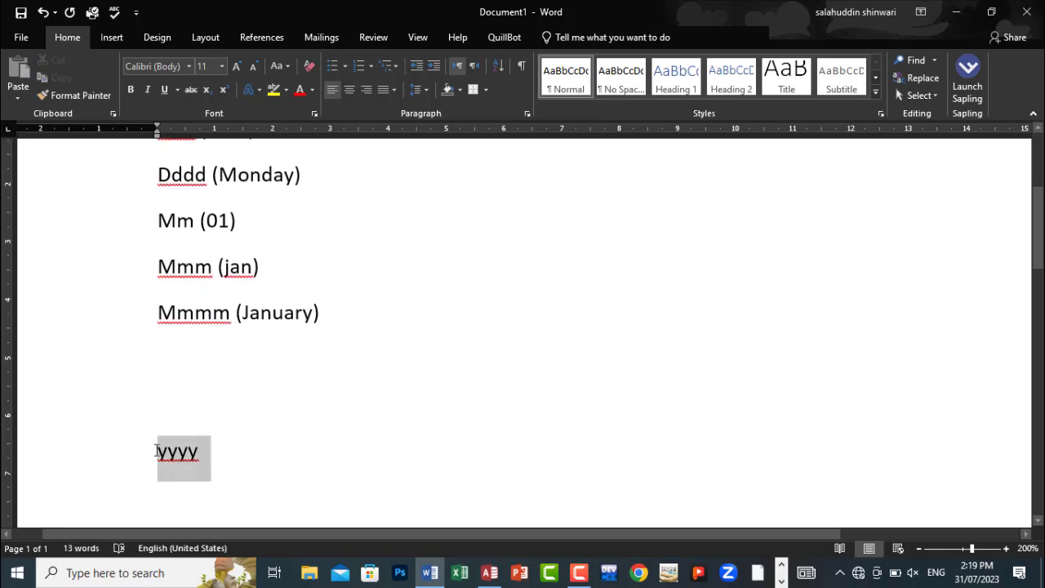
pyautogui.click(317, 310)
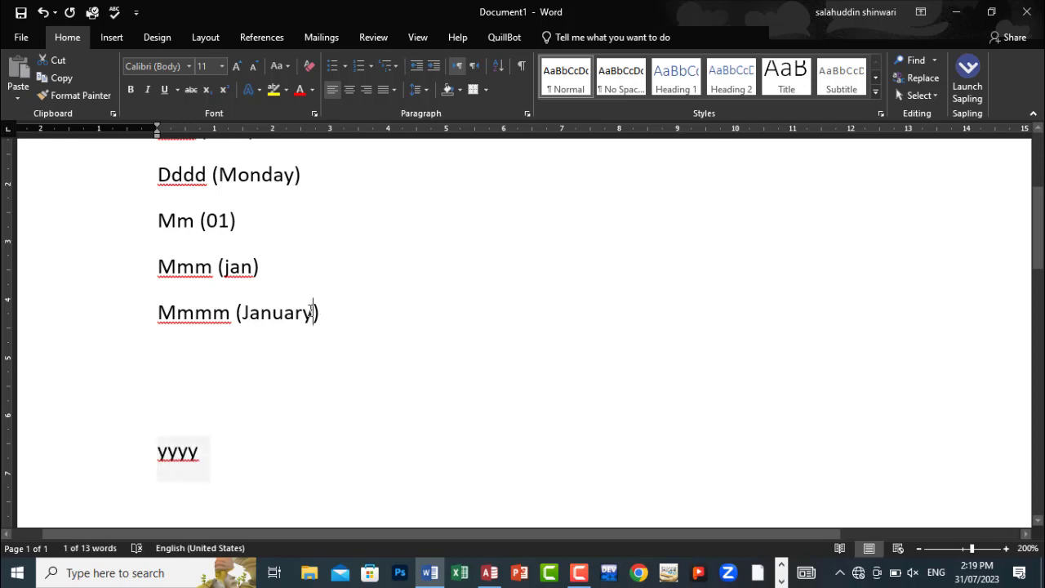
pyautogui.moveTo(312, 313); pyautogui.dragTo(249, 313)
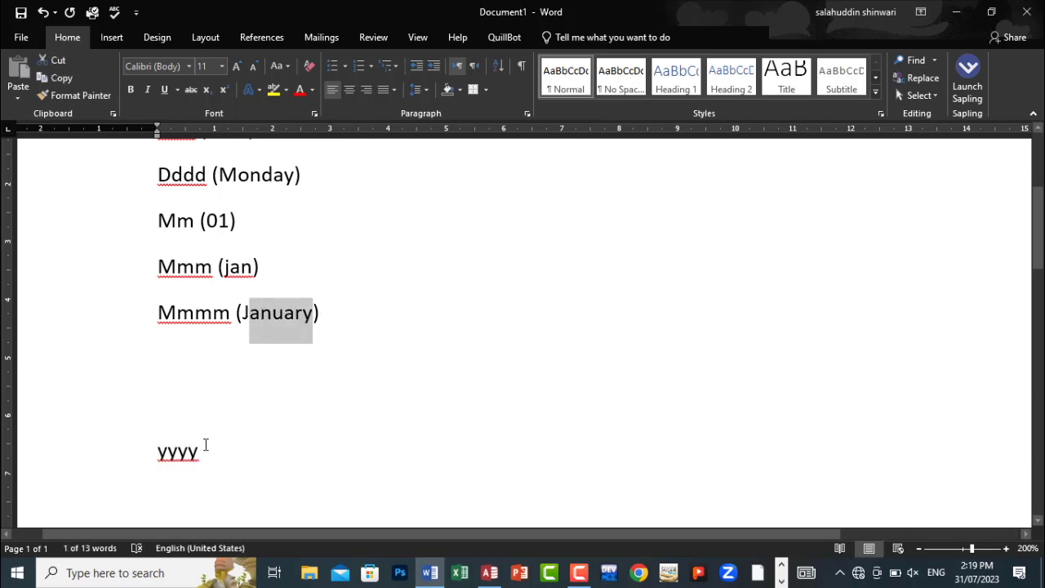
# Switch to Access, set the DOB field's Format to dd-mm-yyyy and show the student_info table in Datasheet View
pyautogui.hotkey('alt', 'Tab')
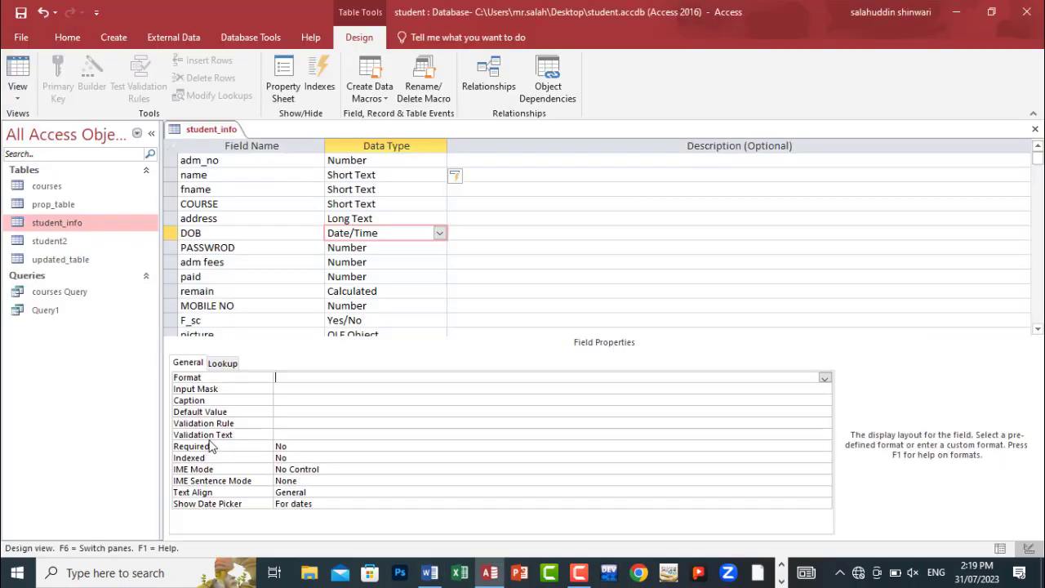
pyautogui.write('mm')
pyautogui.press('BackSpace')
pyautogui.press('BackSpace')
pyautogui.press('BackSpace')
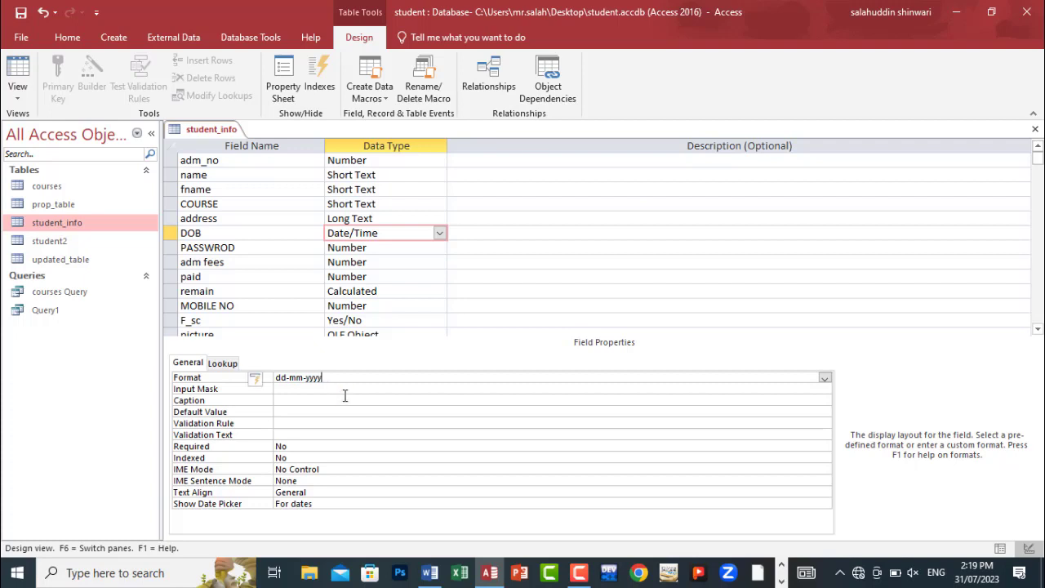
pyautogui.click(18, 93)
pyautogui.click(69, 125)
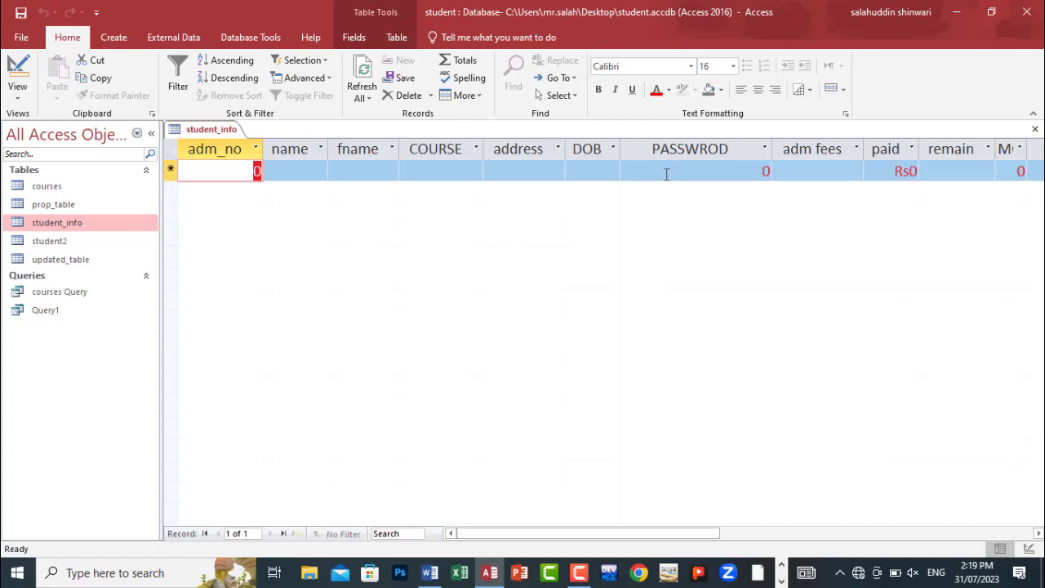
# Pick today's date from the calendar for DOB in the new record and widen the DOB column to fit it
pyautogui.click(604, 172)
pyautogui.click(627, 168)
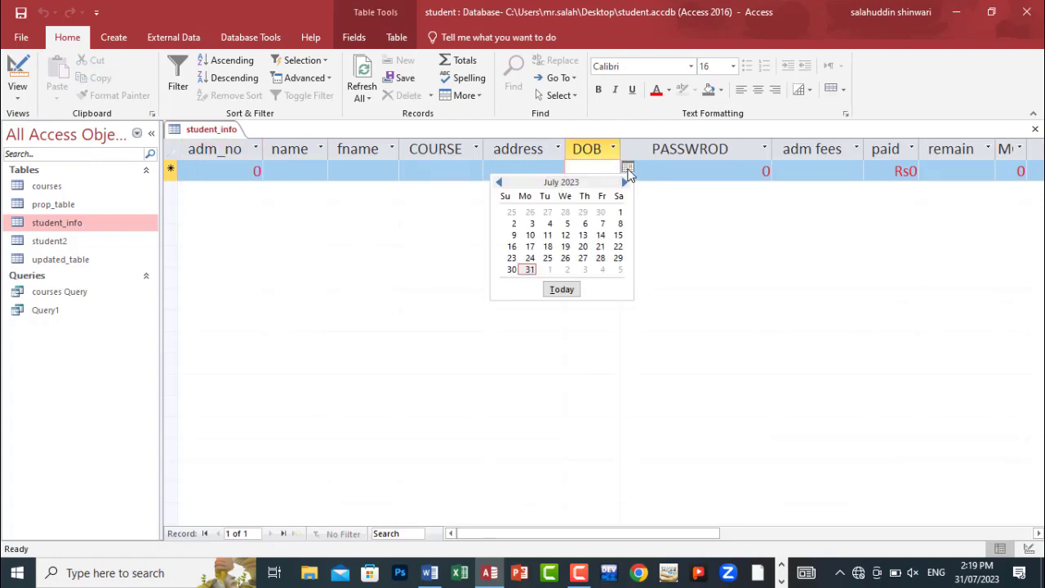
pyautogui.click(530, 270)
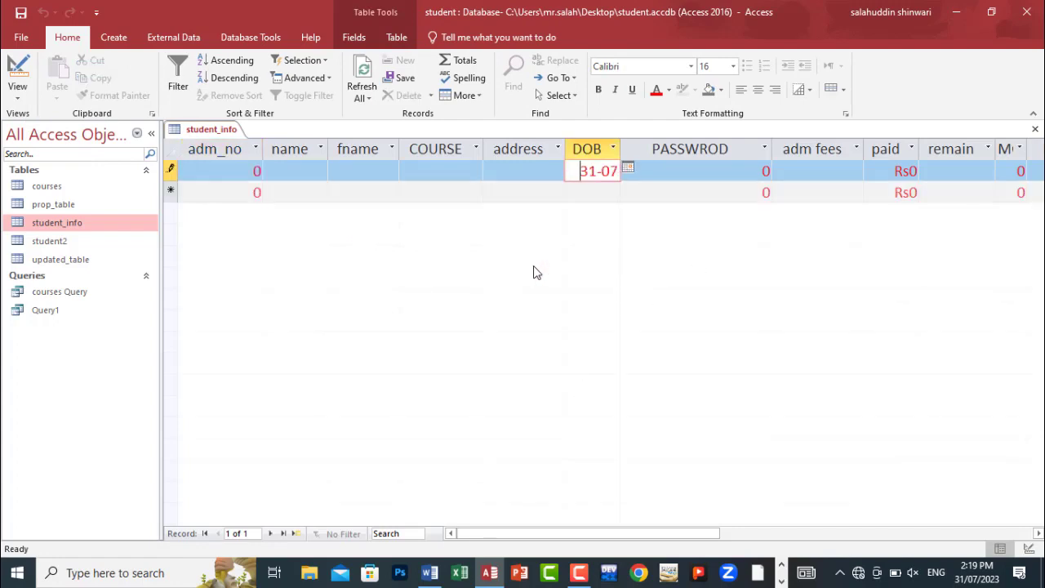
pyautogui.moveTo(633, 143); pyautogui.dragTo(660, 147)
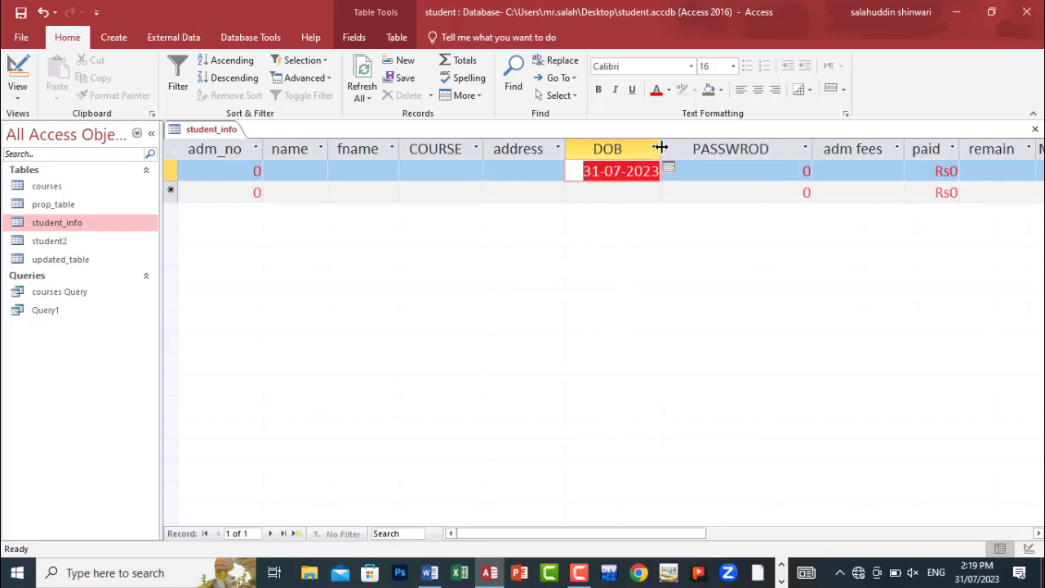
pyautogui.click(628, 193)
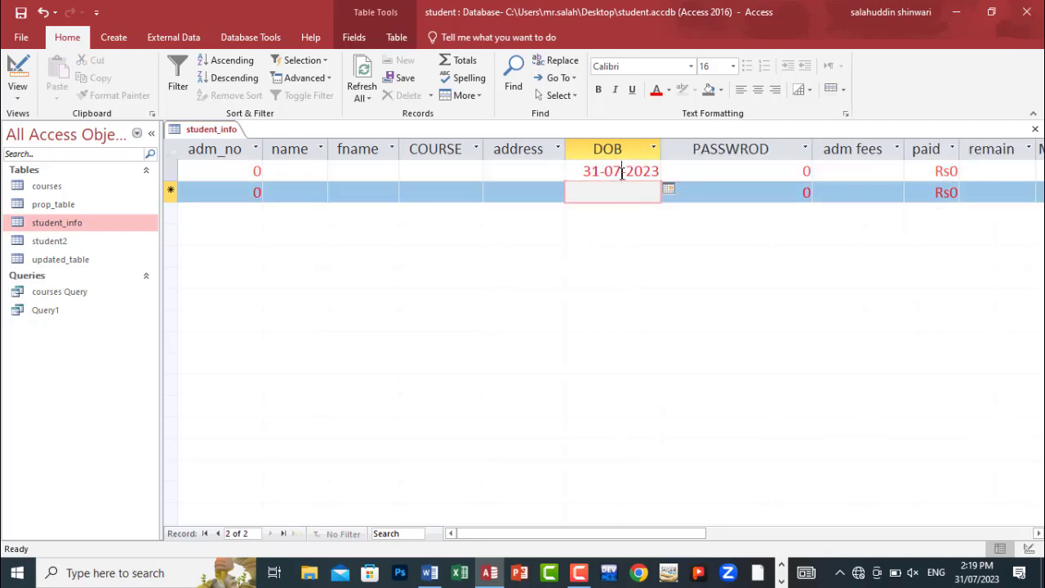
pyautogui.click(621, 172)
# Set the DOB field's Format to ddd-mmm-yyyy in Design View, save the table and return to Datasheet View
pyautogui.click(22, 101)
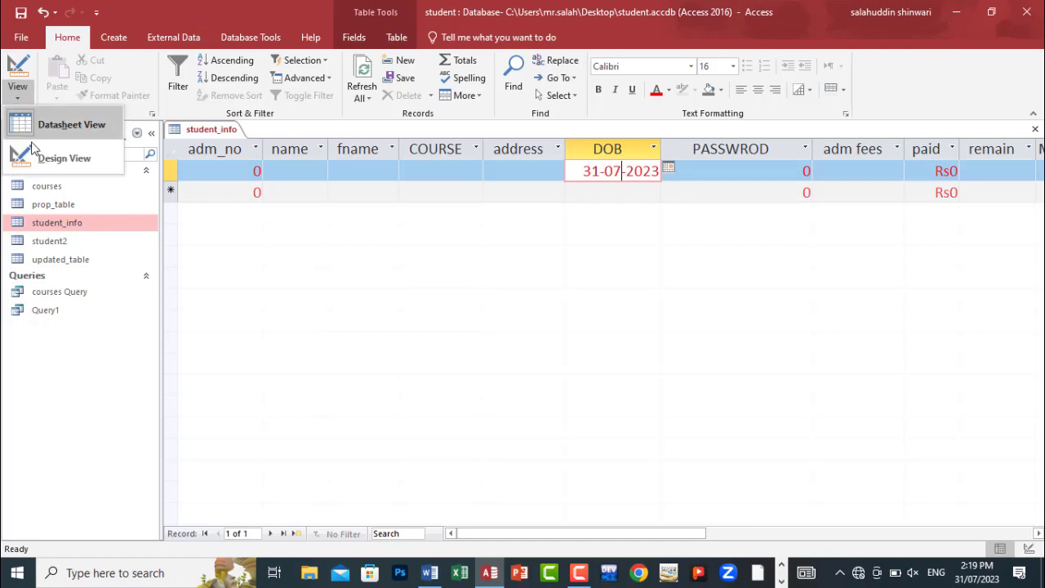
pyautogui.click(39, 159)
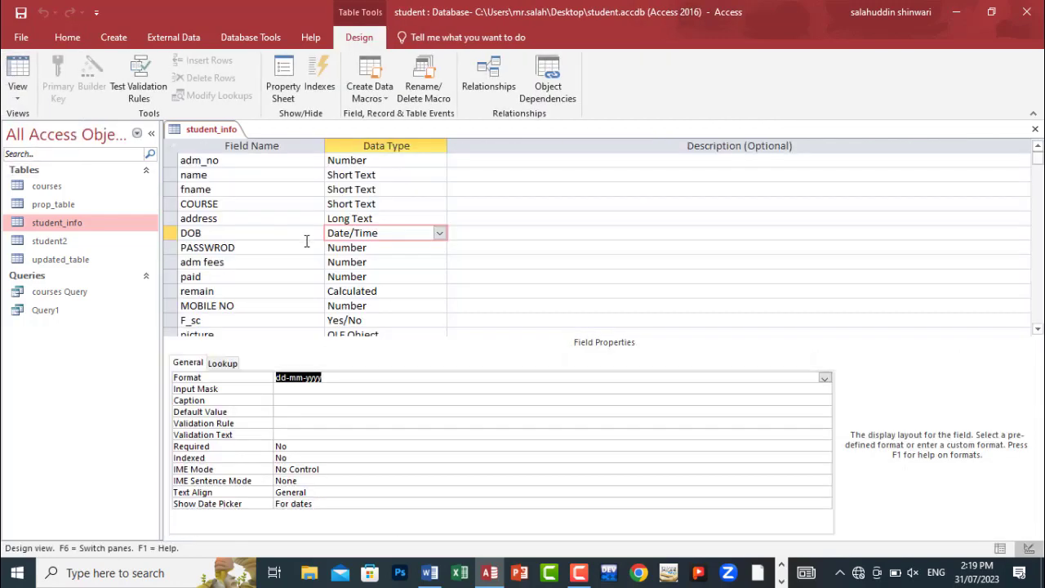
pyautogui.click(285, 377)
pyautogui.write('d-')
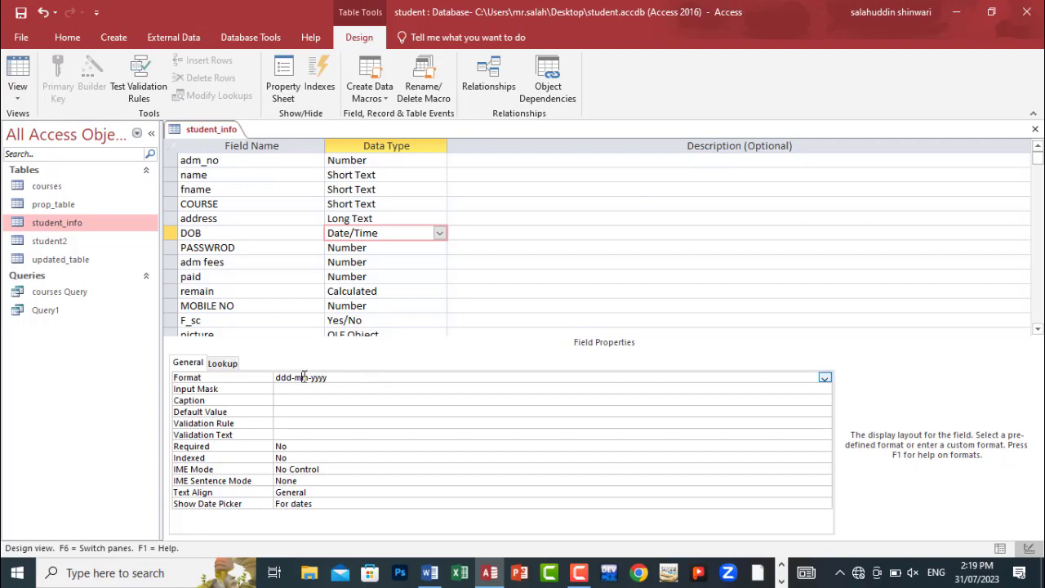
pyautogui.write('m')
pyautogui.click(18, 97)
pyautogui.click(41, 122)
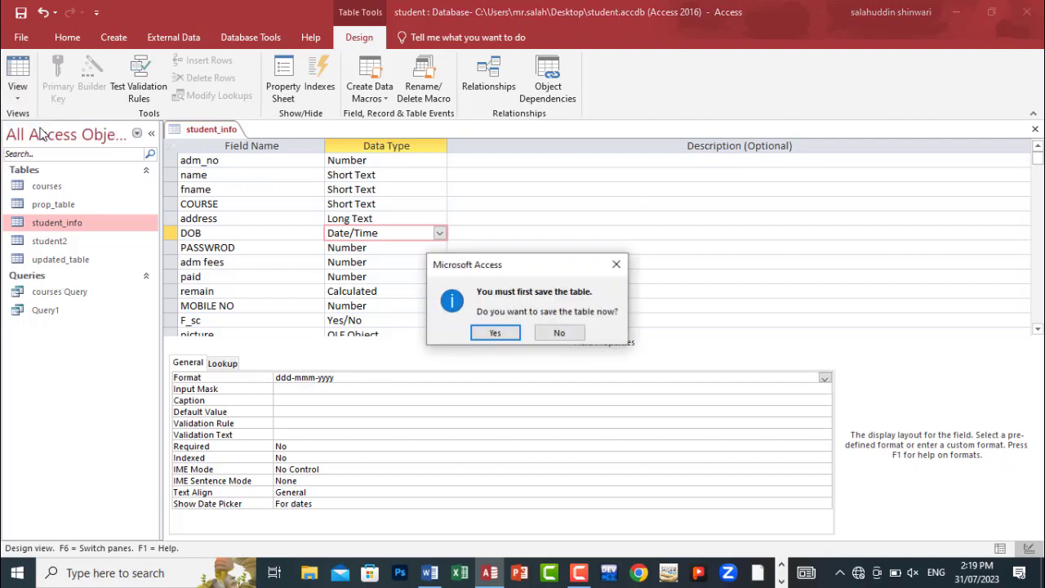
pyautogui.click(498, 333)
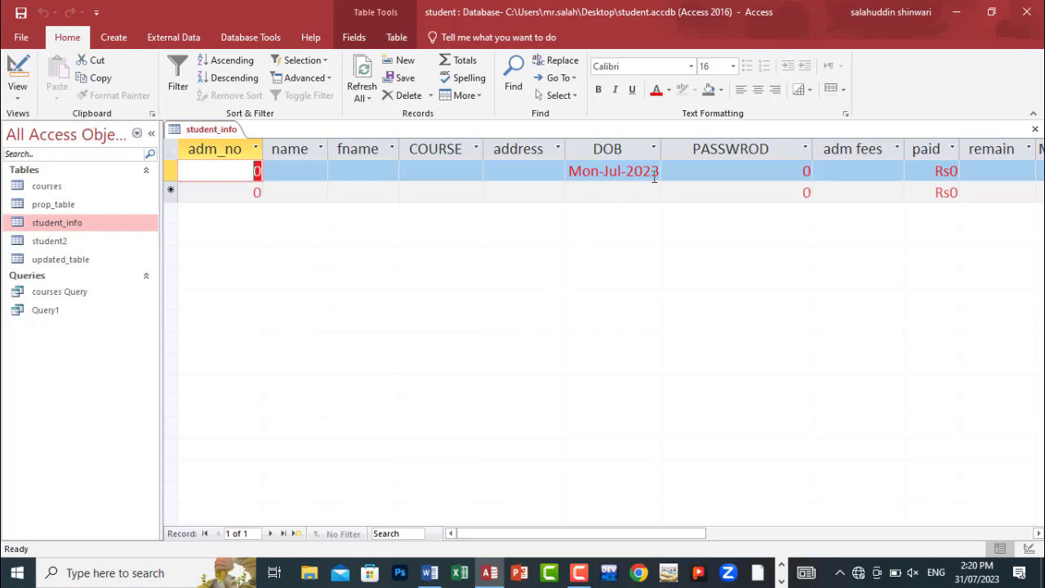
# Set the DOB field's Format to dddd-mmmm-yyyy, save the table and fit the DOB column width in Datasheet View
pyautogui.click(16, 99)
pyautogui.click(36, 163)
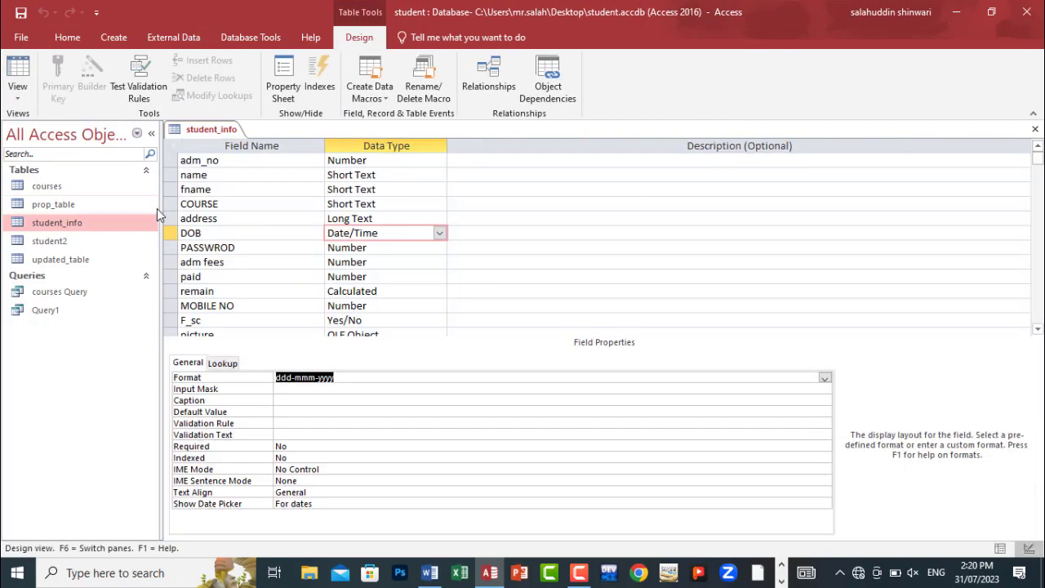
pyautogui.click(298, 378)
pyautogui.write('d')
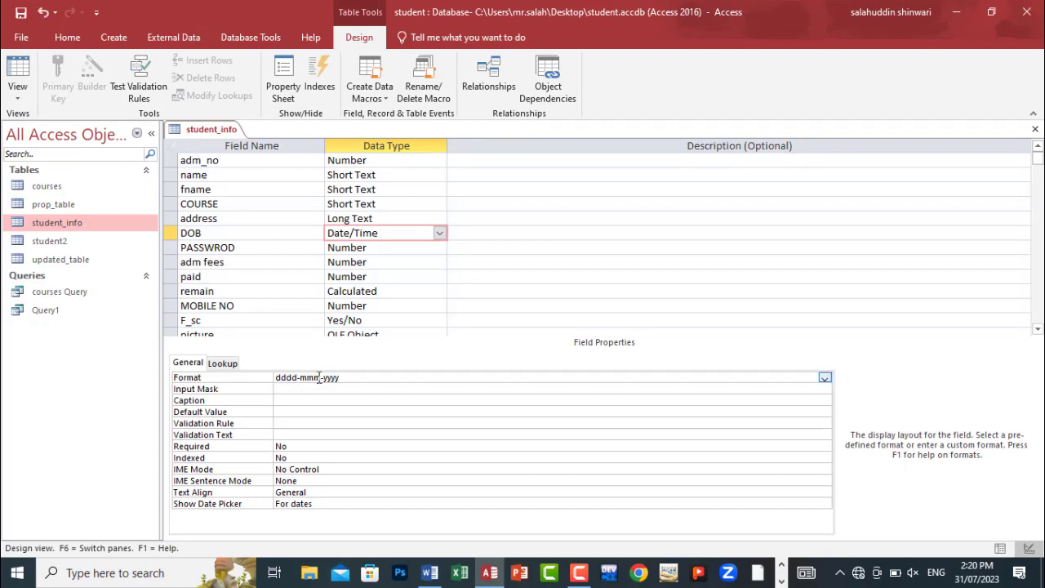
pyautogui.click(318, 377)
pyautogui.write('m')
pyautogui.click(17, 88)
pyautogui.click(32, 125)
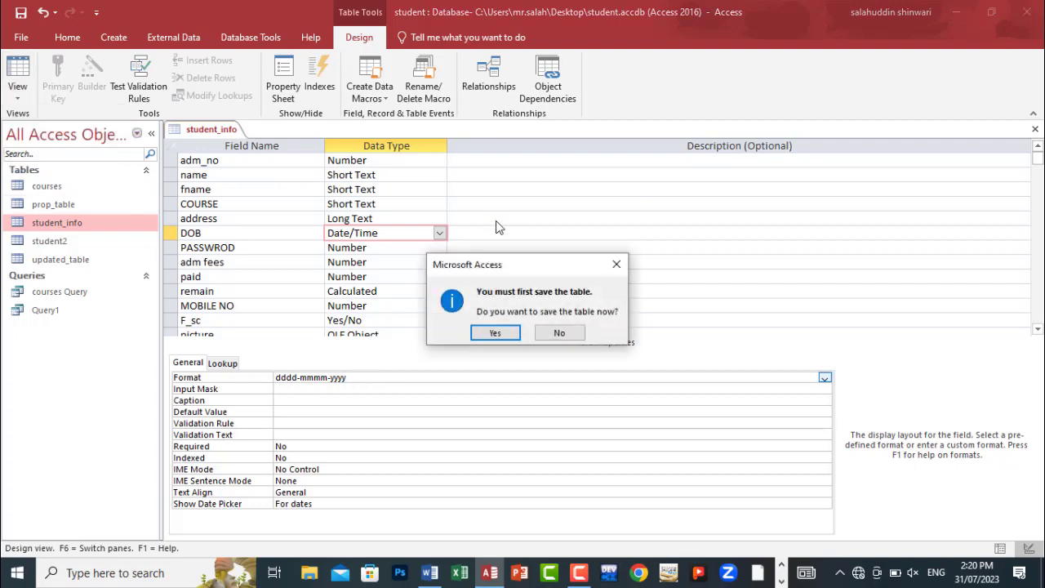
pyautogui.press('Return')
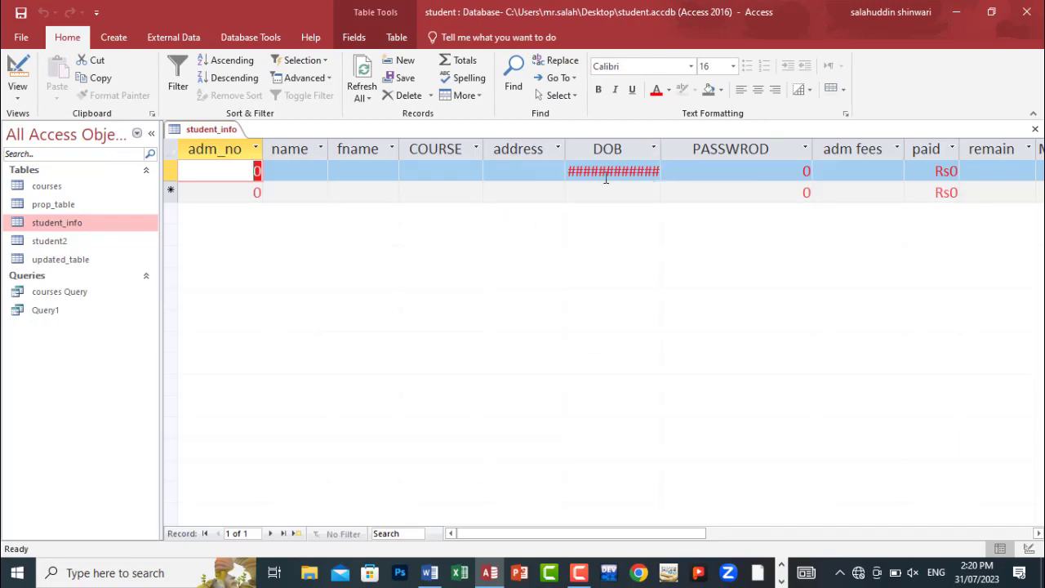
pyautogui.doubleClick(660, 144)
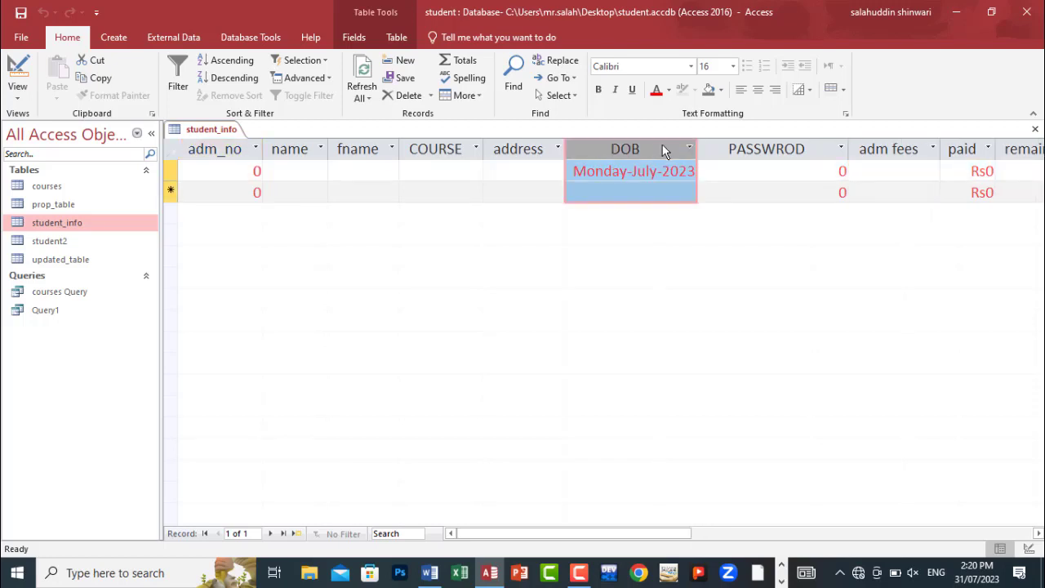
# Enter a date of birth in the new record's DOB field and fit the DOB column to its contents
pyautogui.click(677, 172)
pyautogui.click(726, 187)
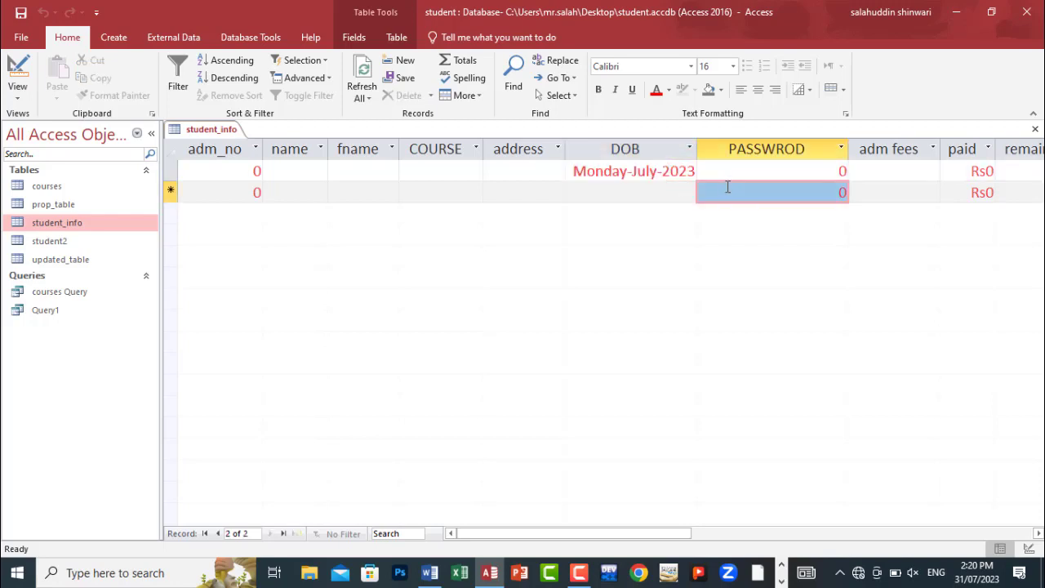
pyautogui.click(667, 187)
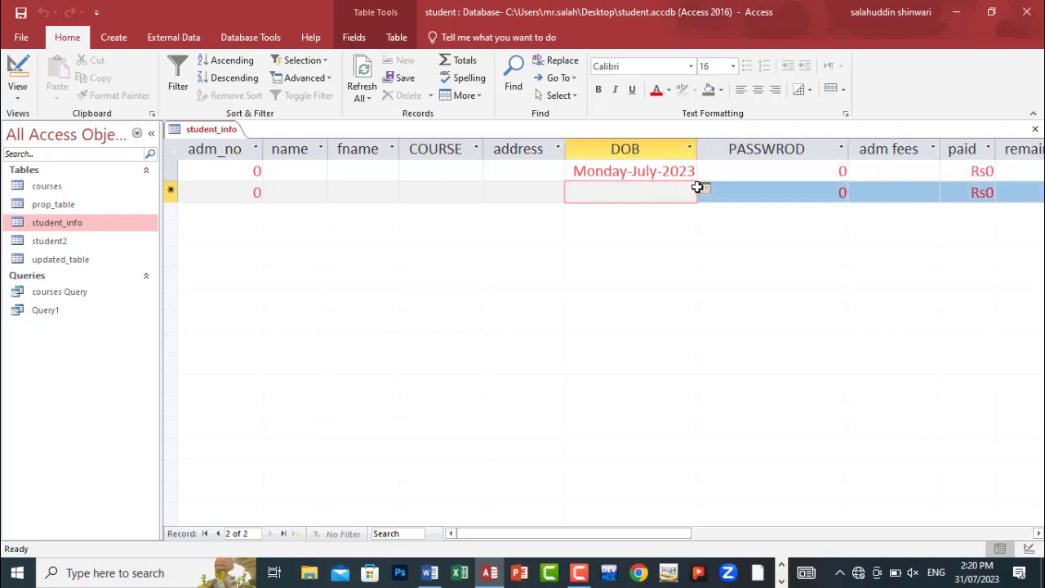
pyautogui.write('12/3/')
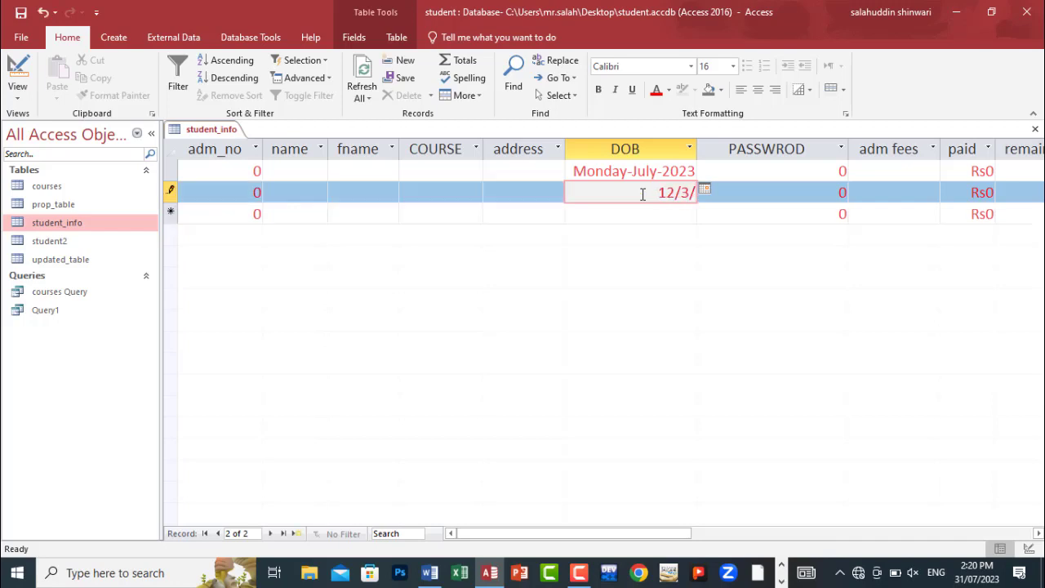
pyautogui.write('2023')
pyautogui.press('Tab')
pyautogui.doubleClick(696, 149)
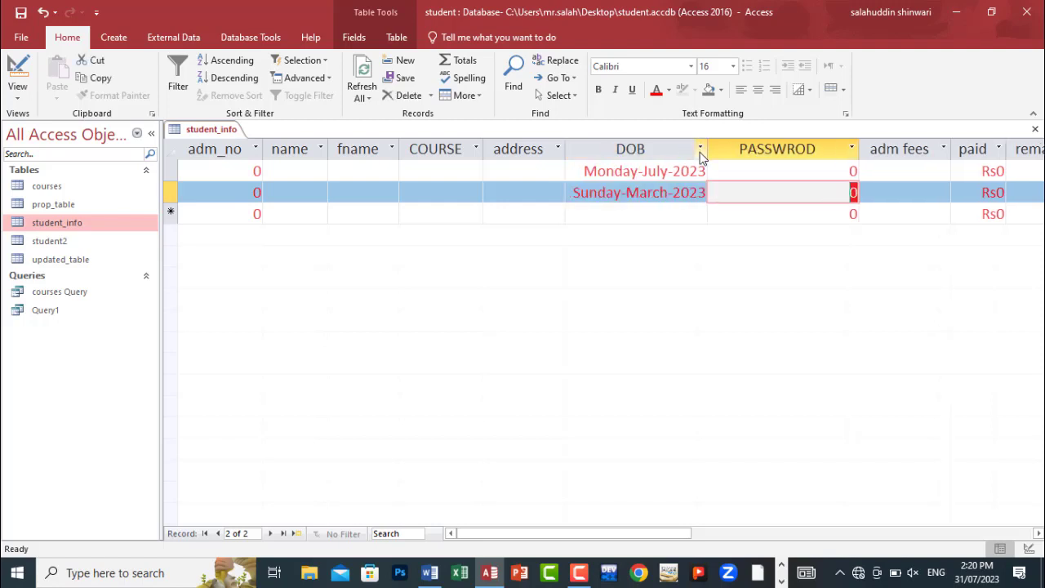
pyautogui.click(668, 202)
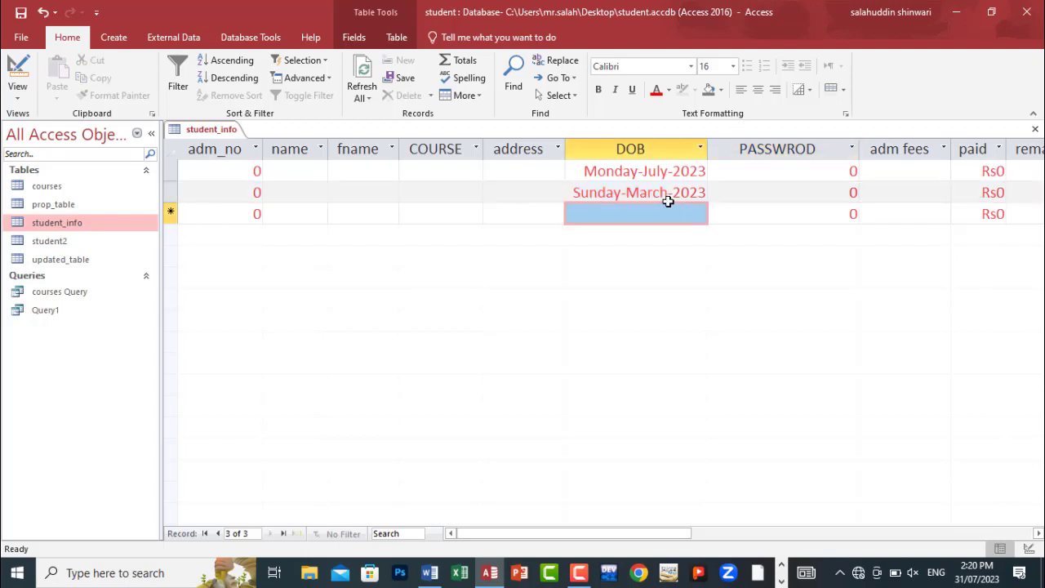
pyautogui.click(605, 194)
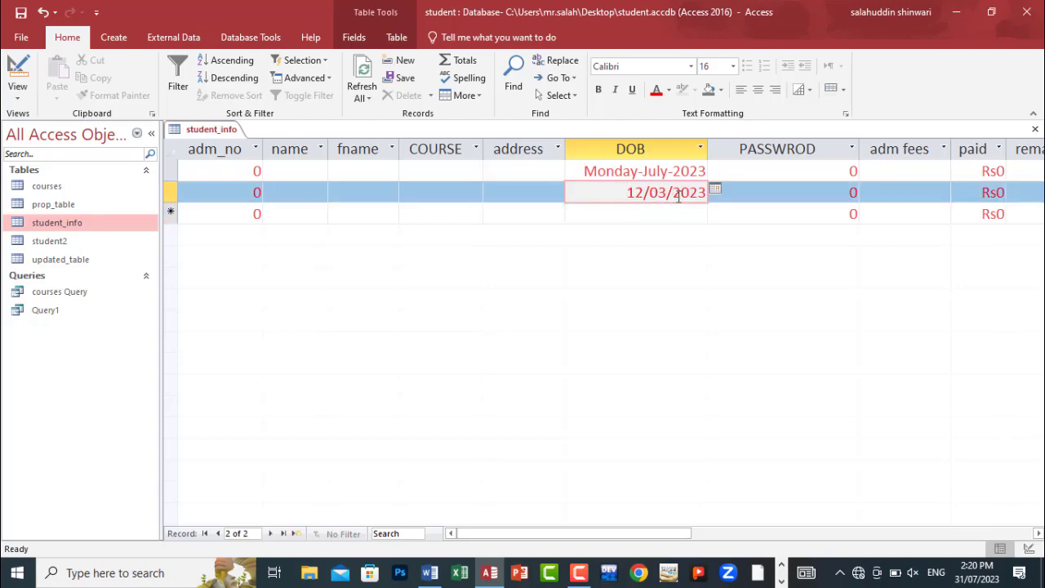
pyautogui.press('Tab')
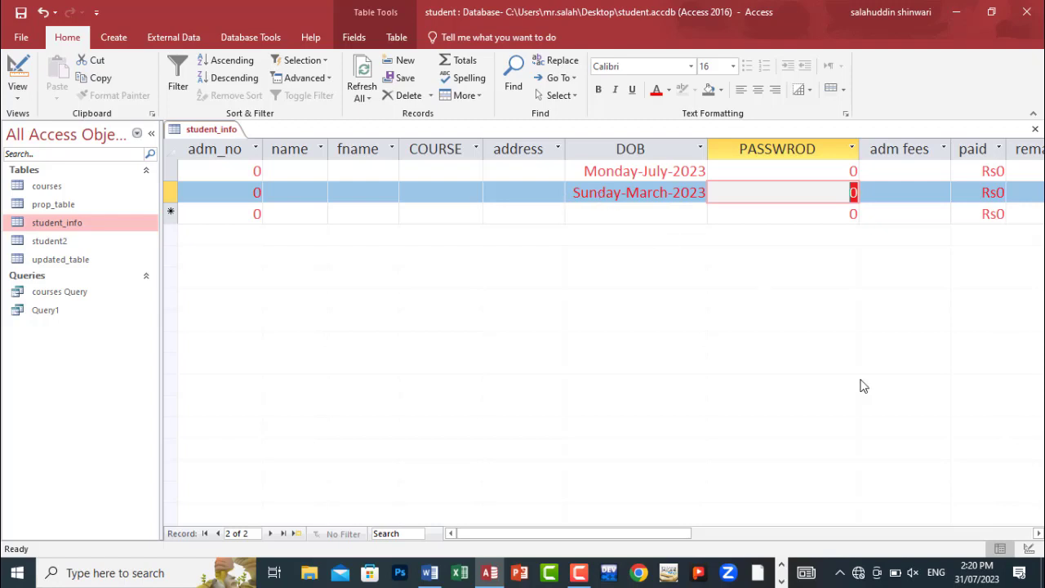
# Clear the DOB field's Format in Design View and start the Input Mask Wizard for the field, saving the table
pyautogui.moveTo(979, 581)
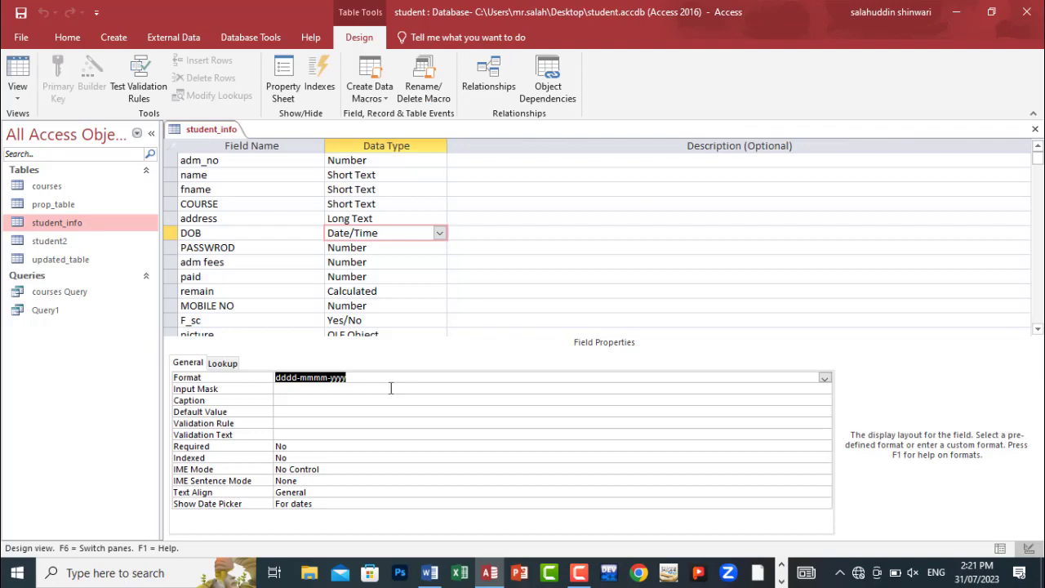
pyautogui.press('Delete')
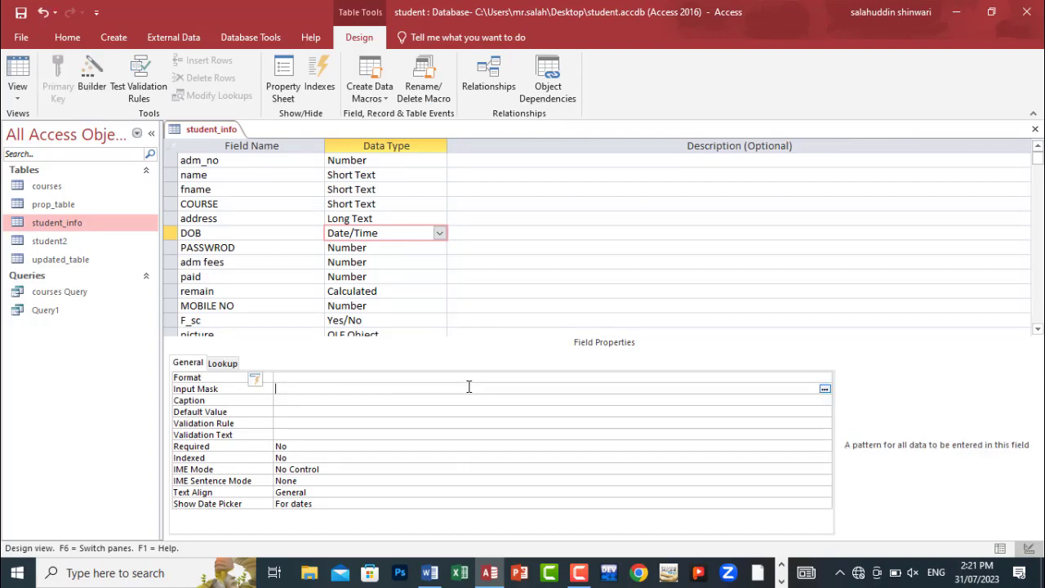
pyautogui.click(825, 391)
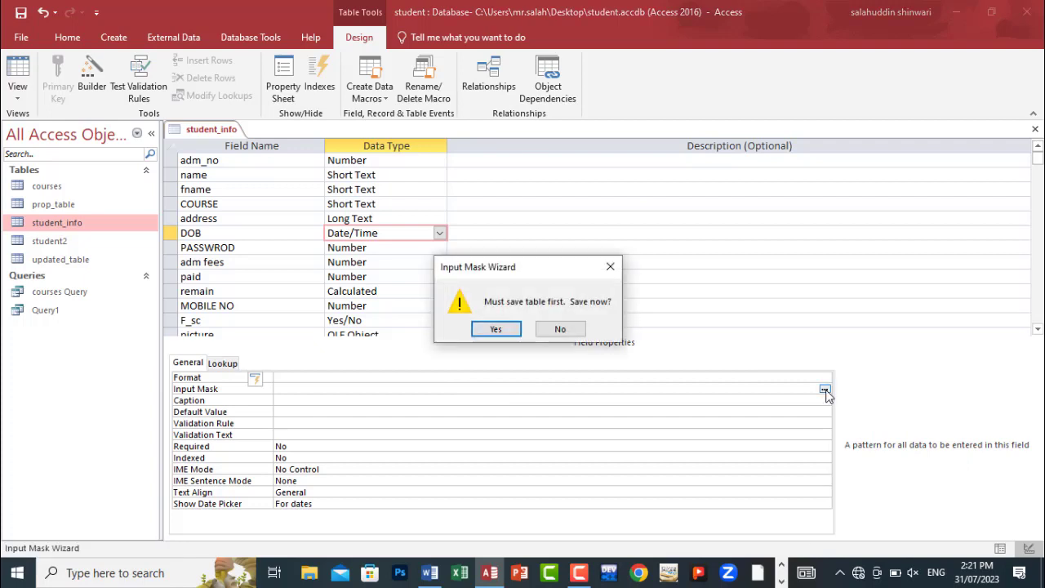
pyautogui.click(498, 331)
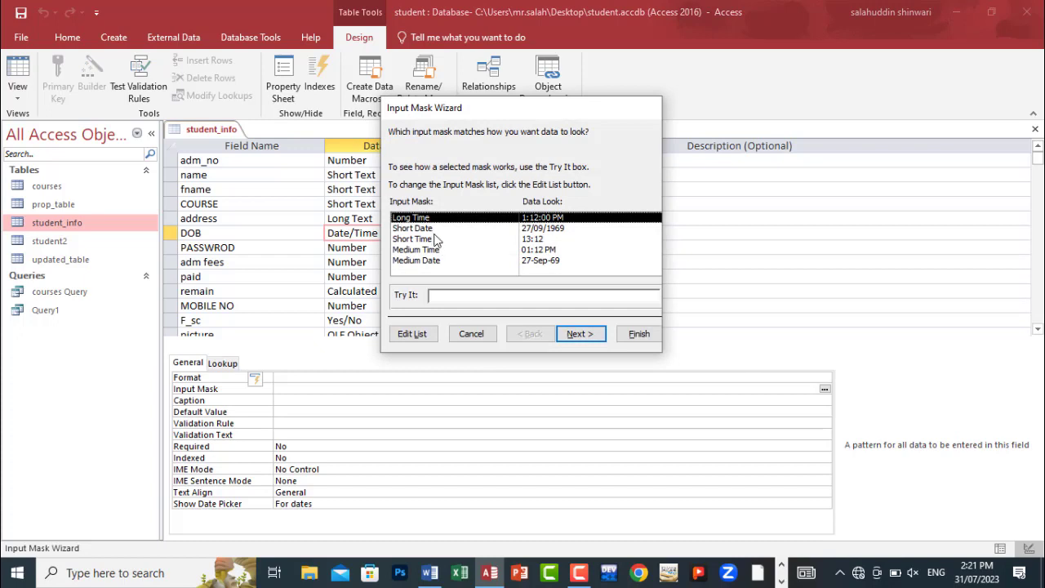
# Examine the Long Time, Short Date, Short Time, Medium Time and Medium Date masks and their sample data looks
pyautogui.click(425, 229)
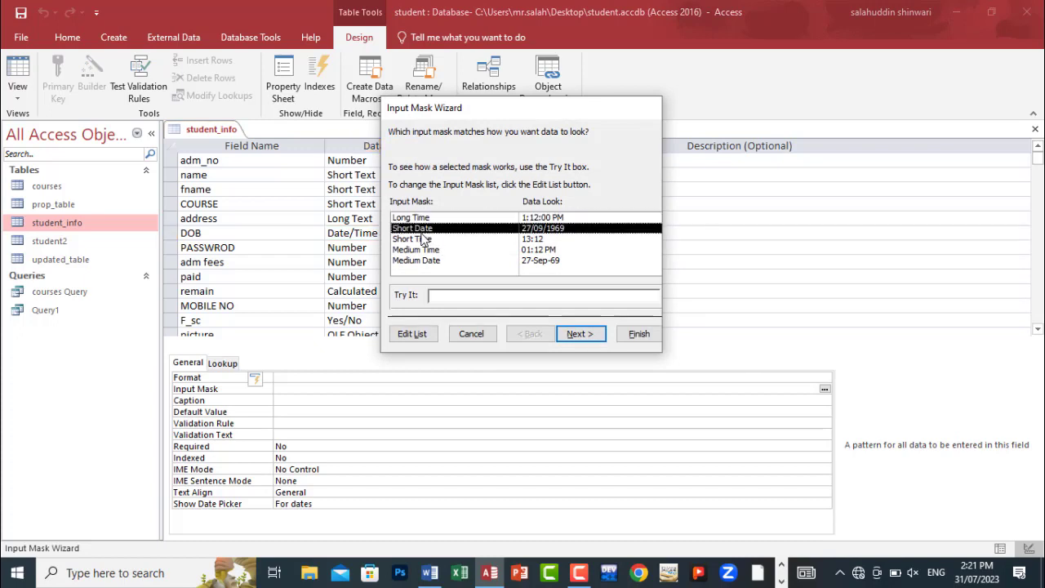
pyautogui.click(422, 240)
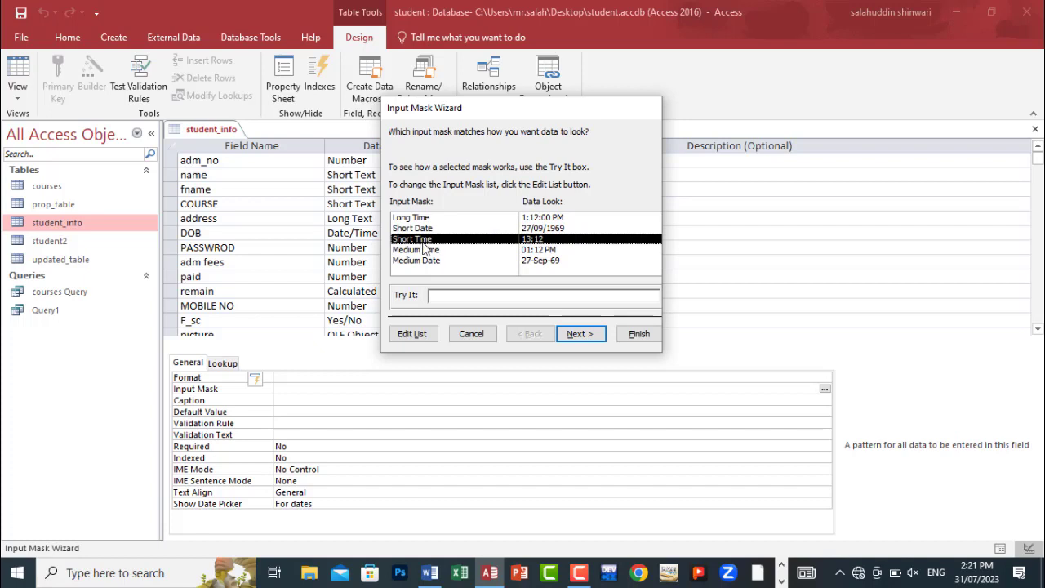
pyautogui.click(428, 251)
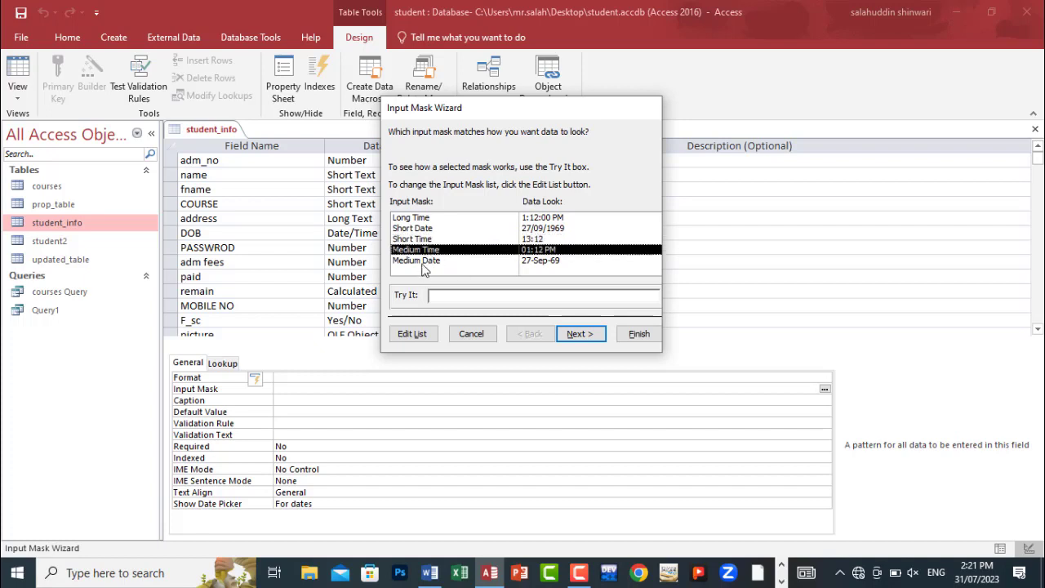
pyautogui.click(422, 261)
pyautogui.click(419, 218)
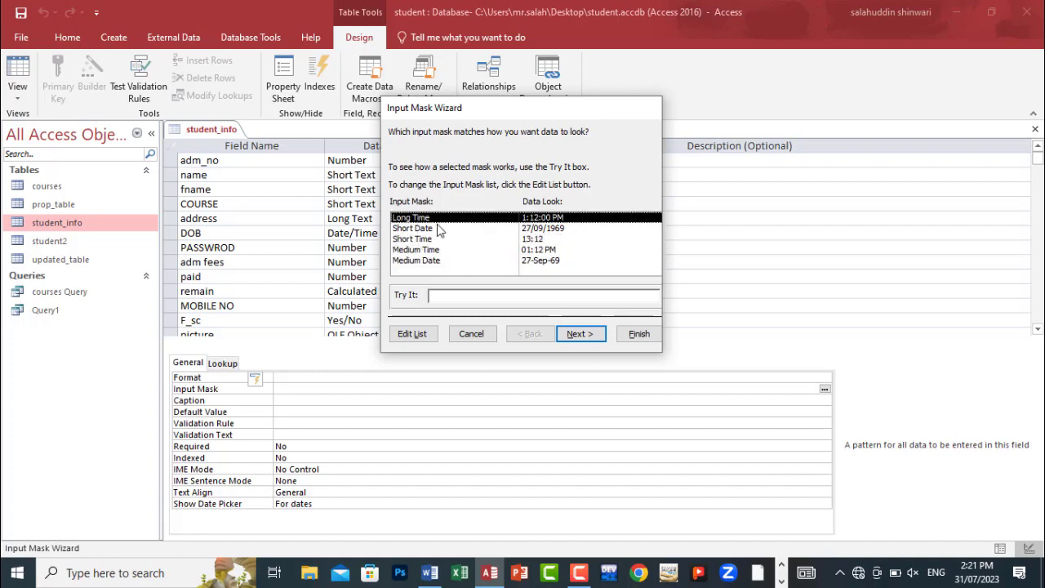
pyautogui.click(421, 229)
pyautogui.click(421, 239)
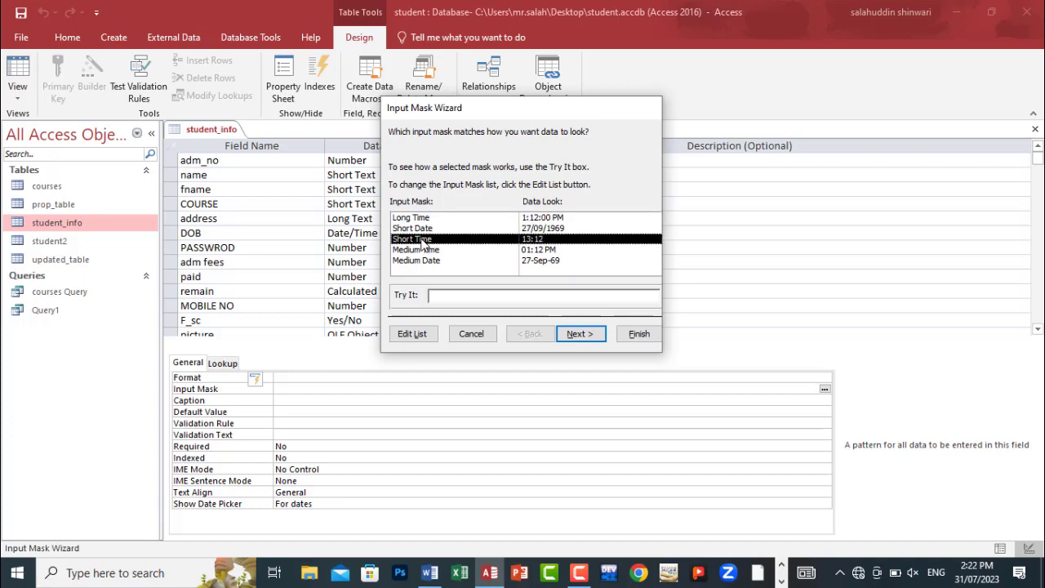
pyautogui.click(428, 251)
pyautogui.click(426, 262)
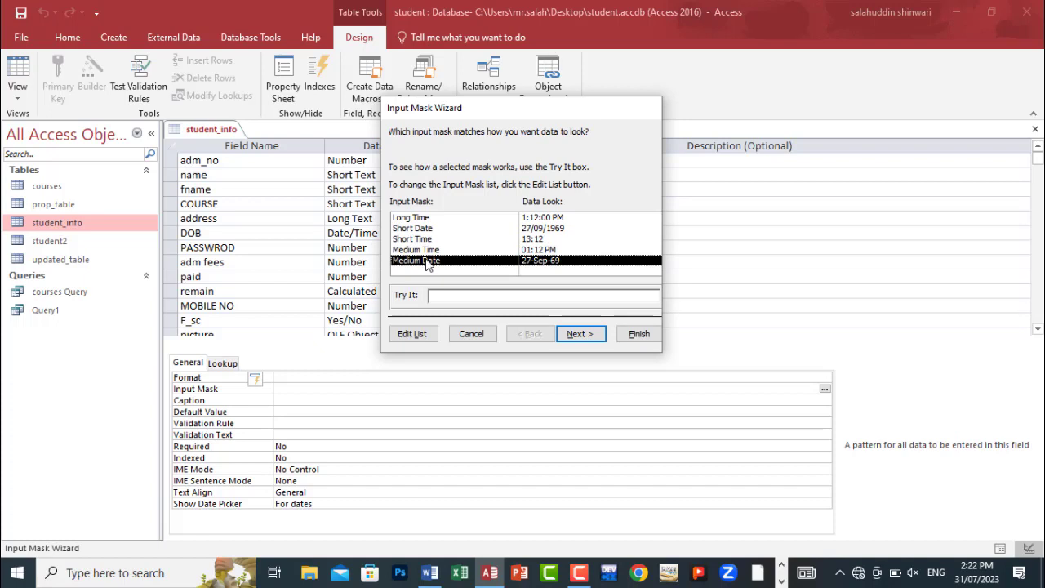
# Apply the Short Date input mask to the DOB field, save the table and show it in Datasheet View
pyautogui.click(416, 229)
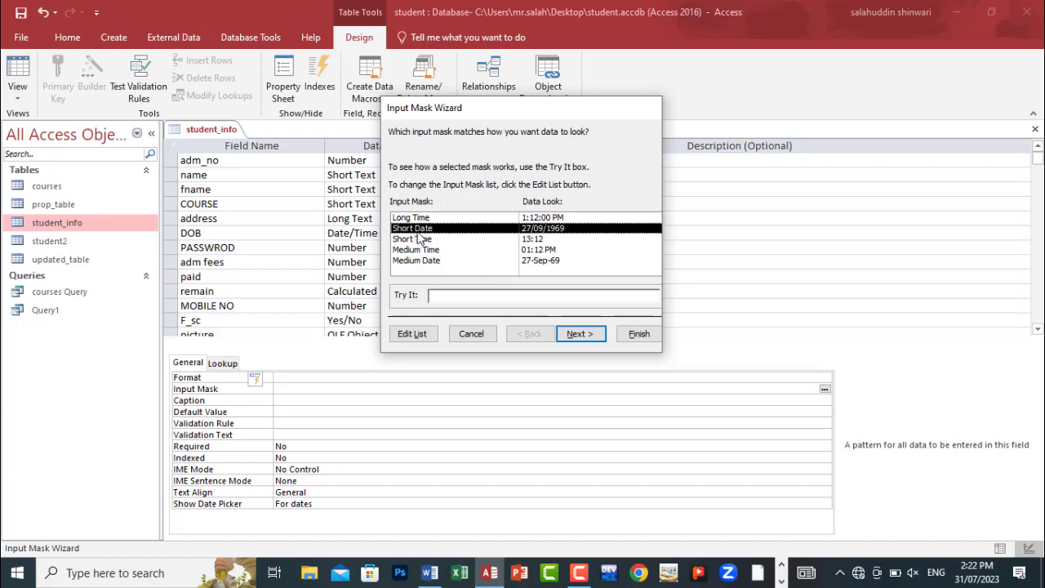
pyautogui.click(578, 334)
pyautogui.click(590, 340)
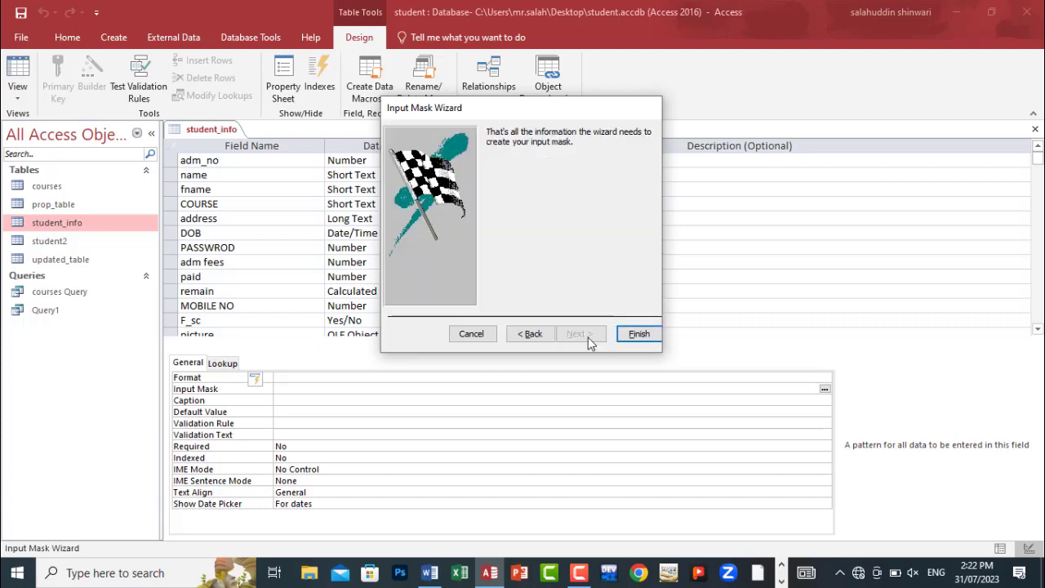
pyautogui.click(633, 336)
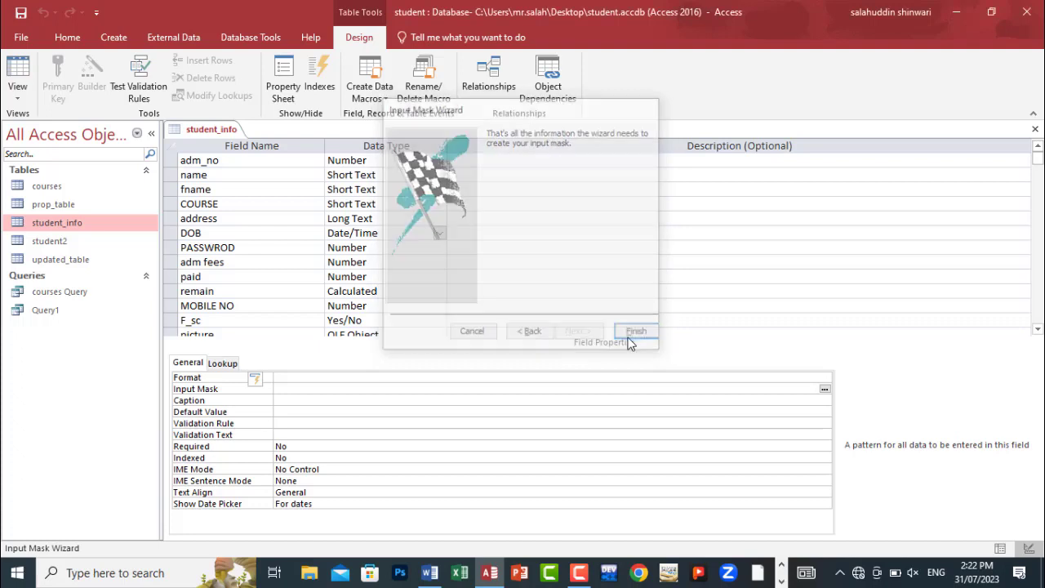
pyautogui.click(354, 388)
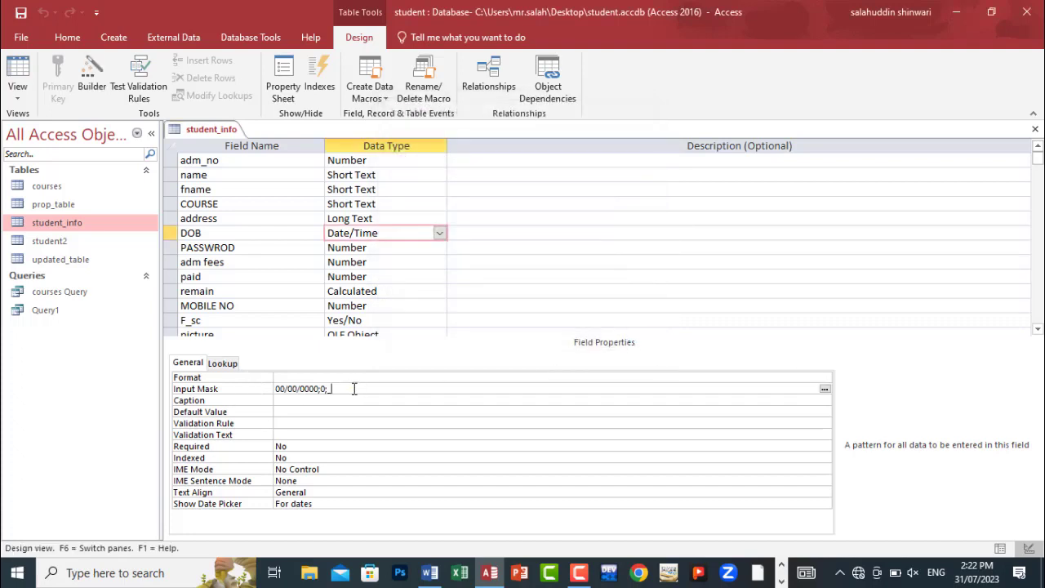
pyautogui.click(17, 92)
pyautogui.click(30, 124)
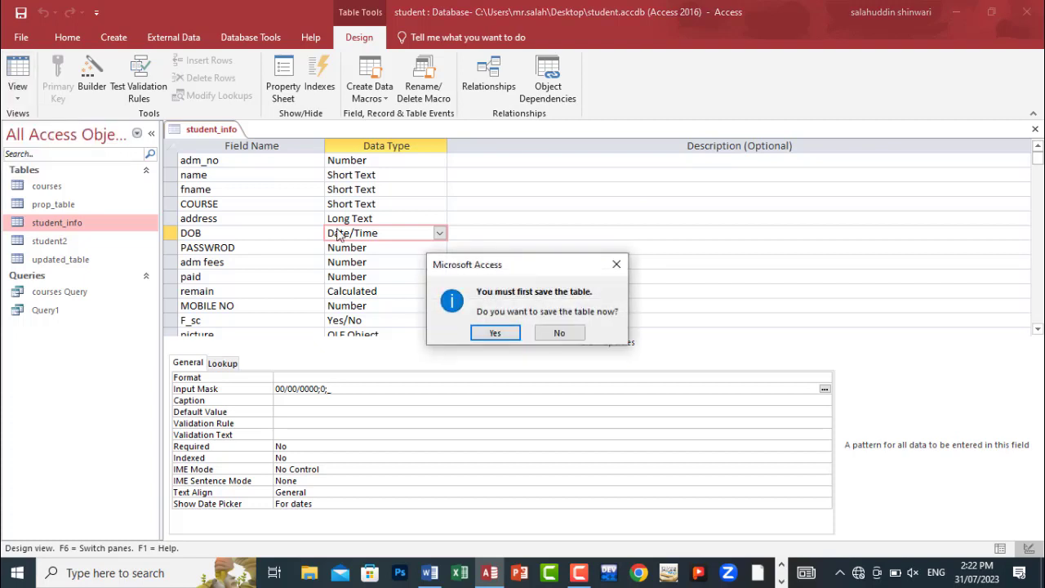
pyautogui.click(493, 332)
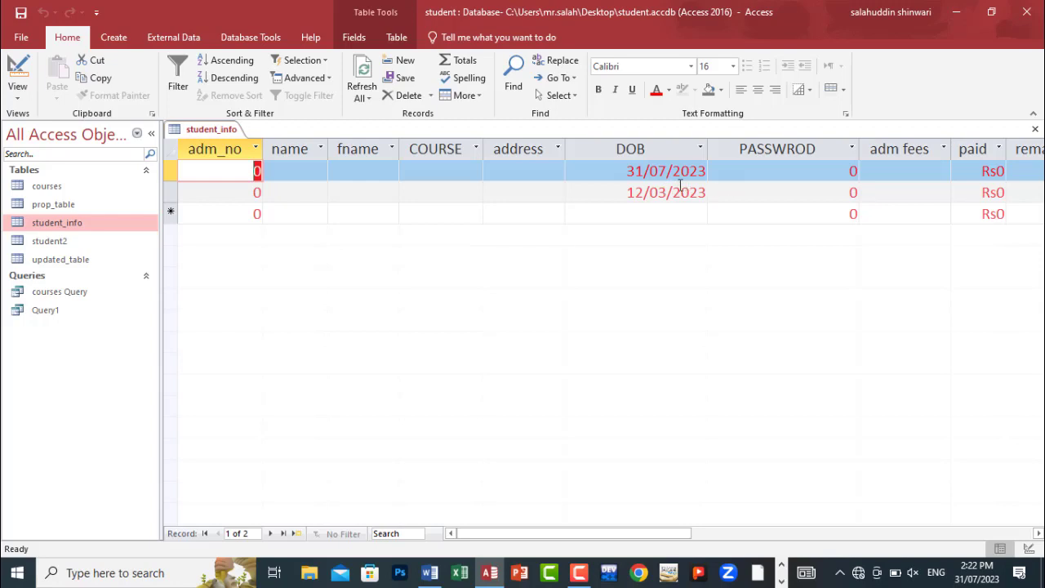
# Clear the DOB field's Input Mask in Design View
pyautogui.moveTo(618, 171); pyautogui.dragTo(724, 184)
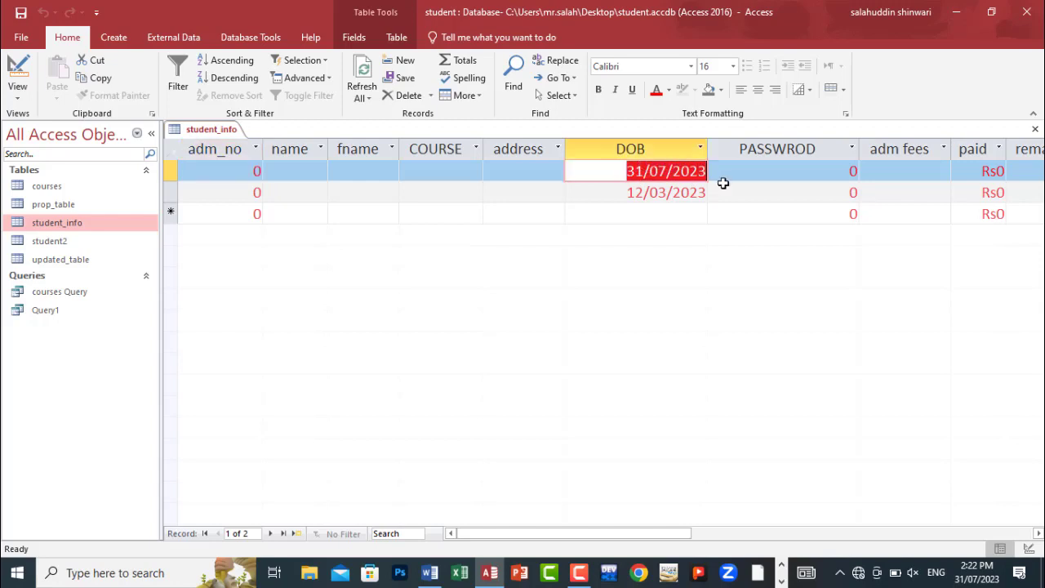
pyautogui.click(18, 111)
pyautogui.click(50, 157)
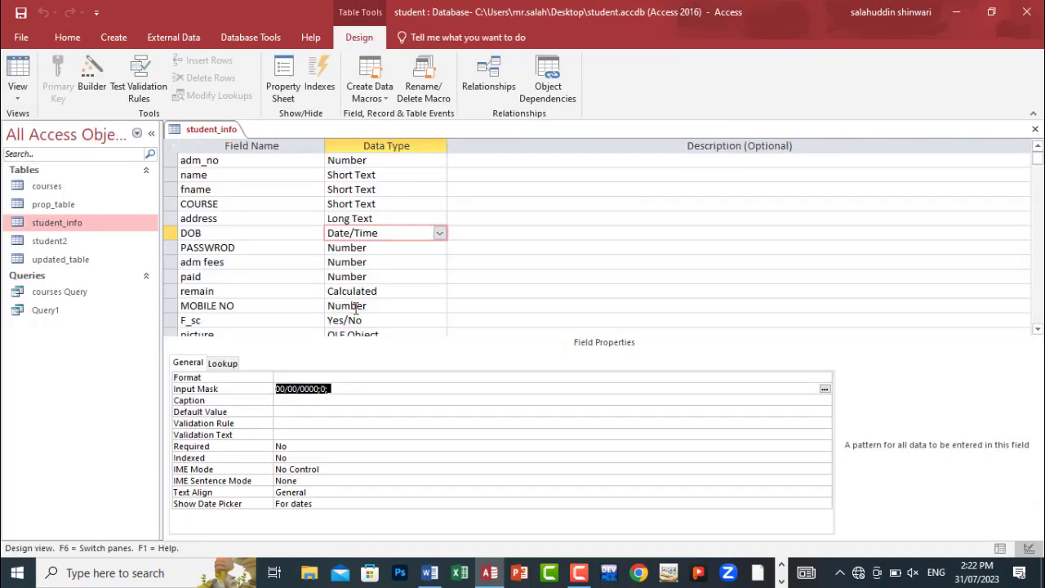
pyautogui.press('Delete')
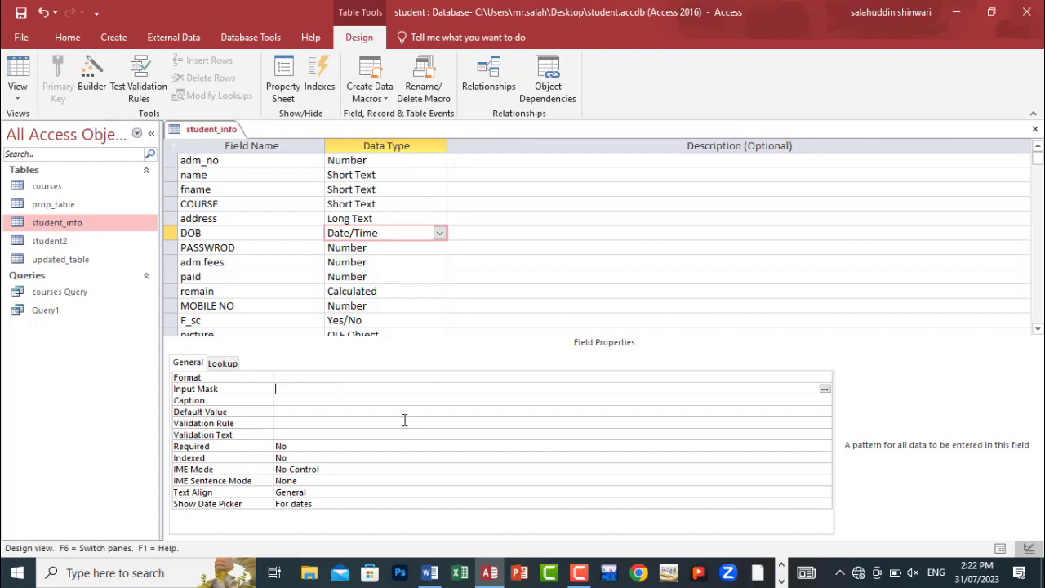
# Set the DOB field's caption to "date of birth", save the table and check the column heading in Datasheet View
pyautogui.click(332, 400)
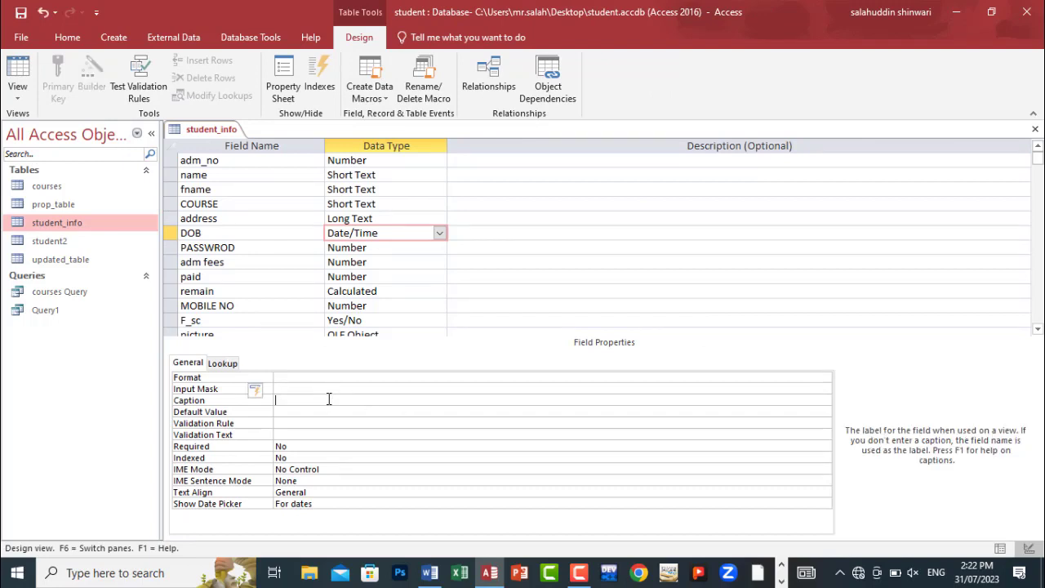
pyautogui.write('date of birth')
pyautogui.click(17, 96)
pyautogui.click(47, 125)
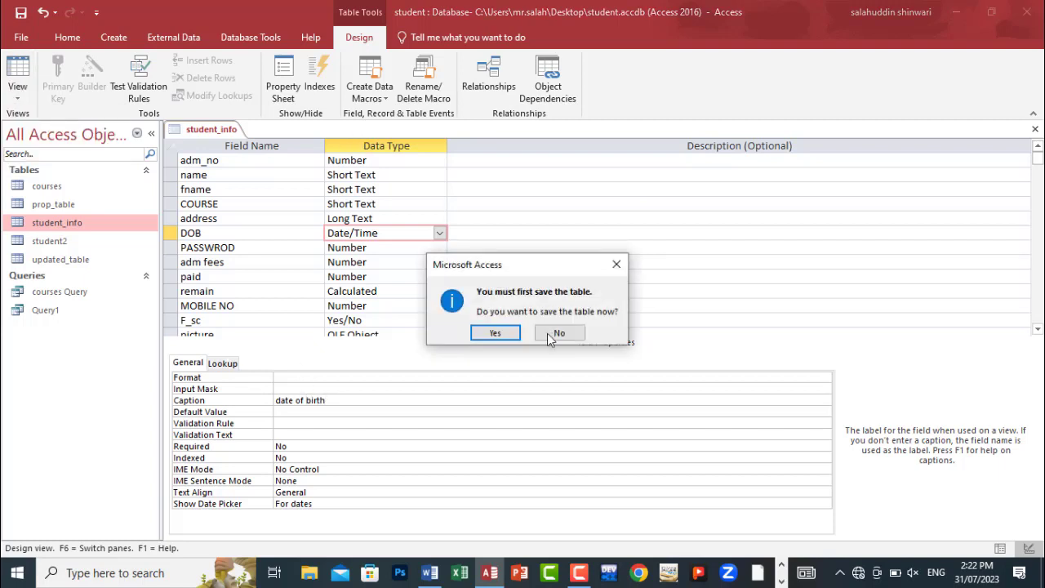
pyautogui.click(496, 333)
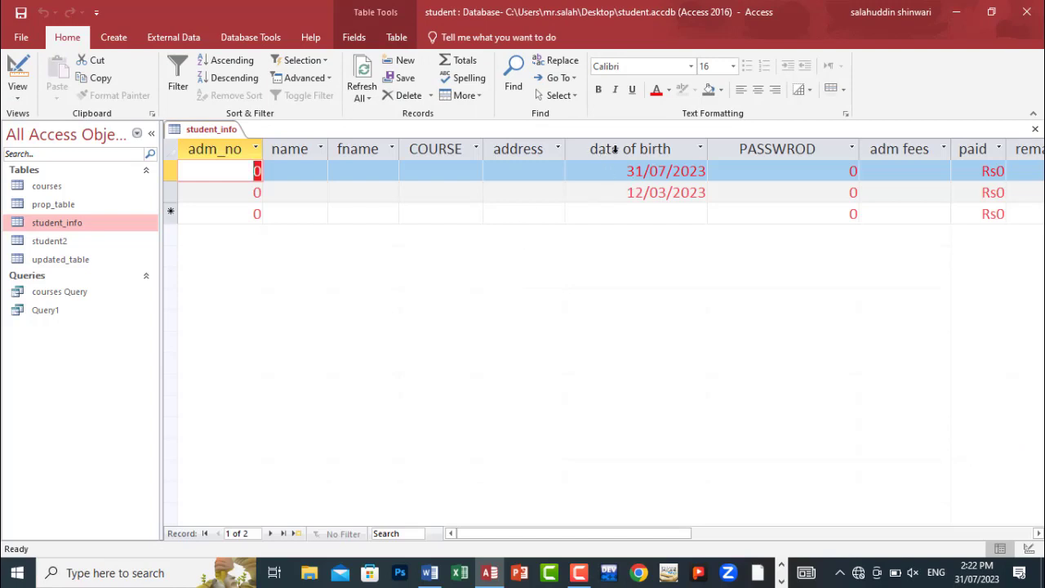
pyautogui.click(640, 147)
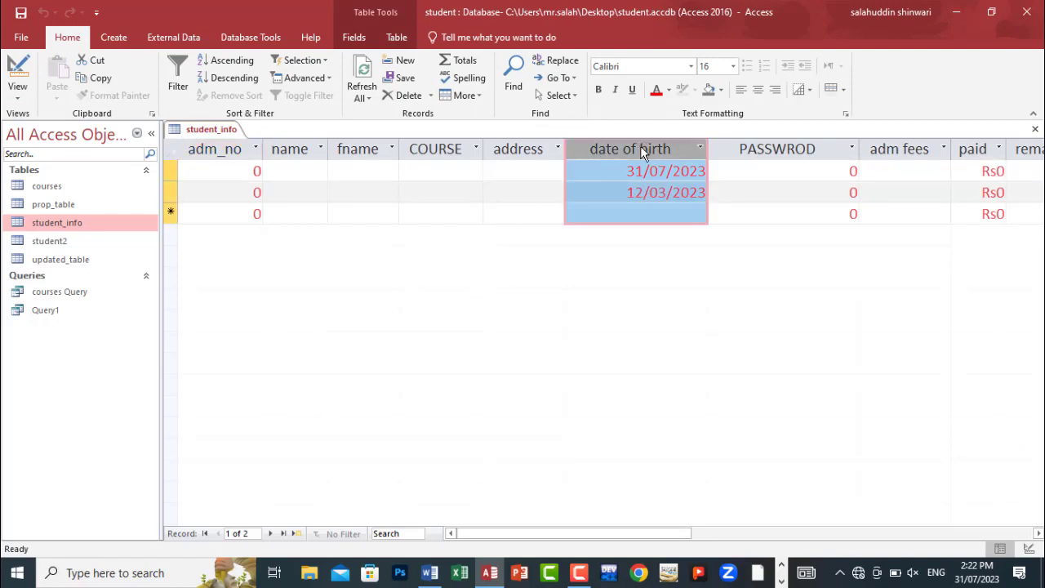
# Return to Design View and clear the DOB field's caption
pyautogui.click(12, 99)
pyautogui.click(45, 159)
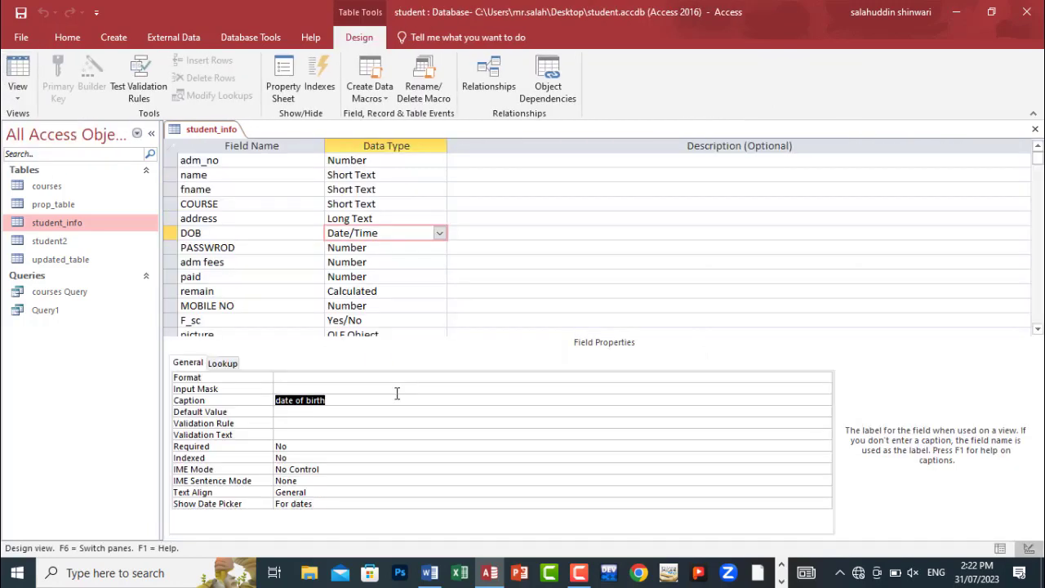
pyautogui.press('Delete')
pyautogui.click(318, 413)
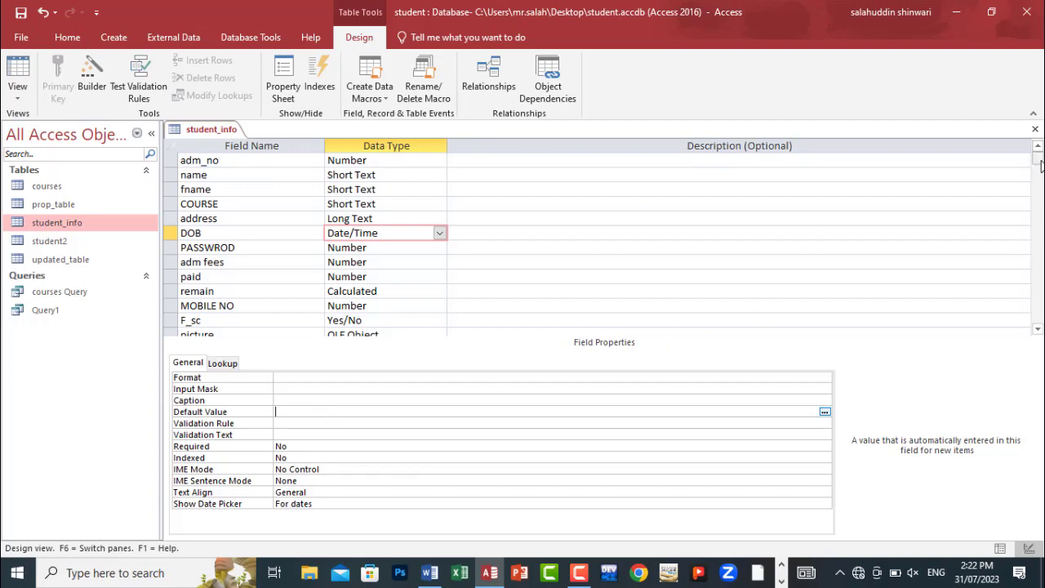
# Add a new field named dateofadm with the Date/Time data type below the document field
pyautogui.moveTo(1039, 162); pyautogui.dragTo(1039, 206)
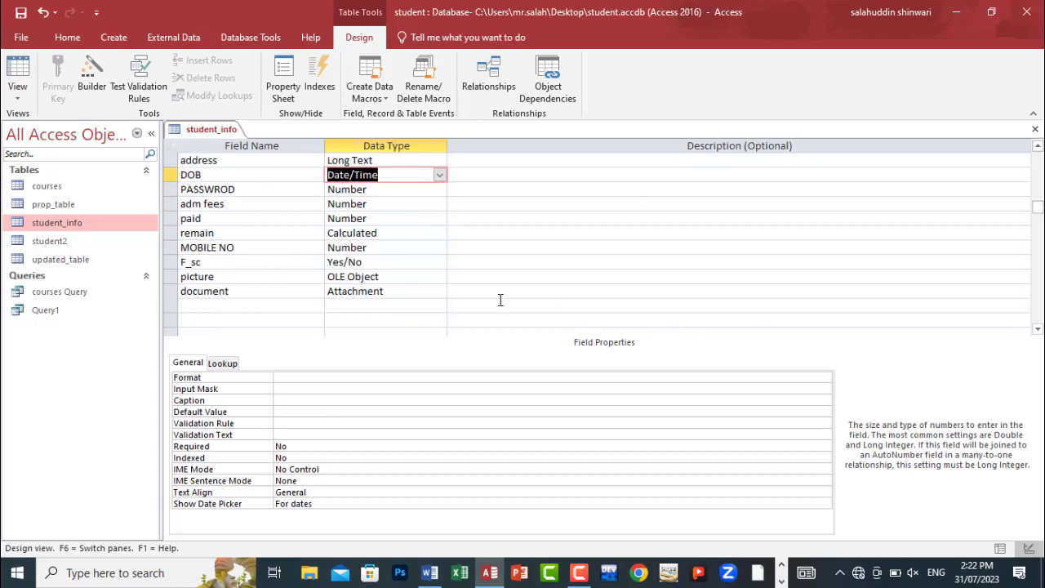
pyautogui.click(249, 308)
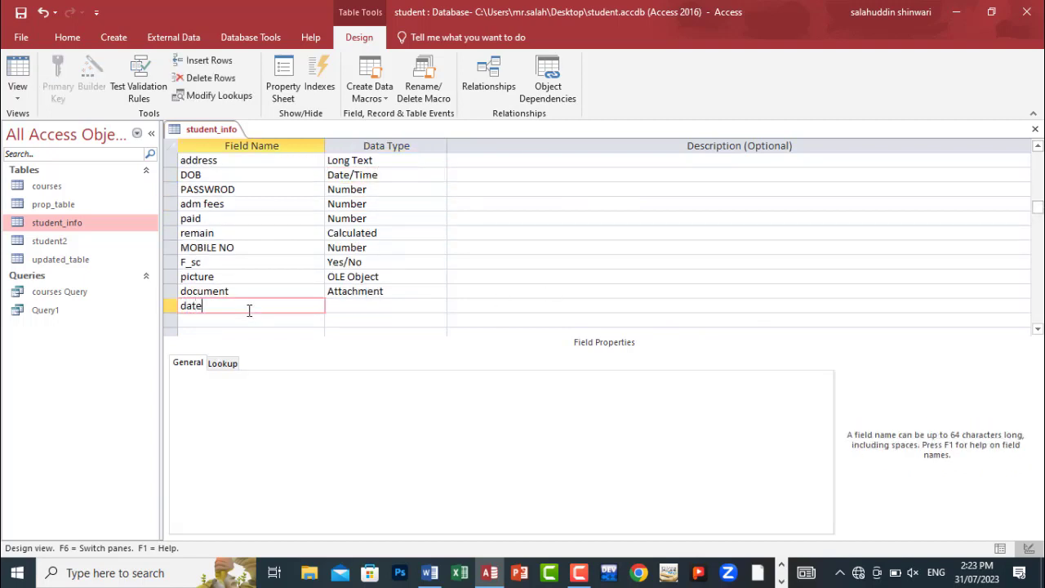
pyautogui.write('dateofadm')
pyautogui.press('Tab')
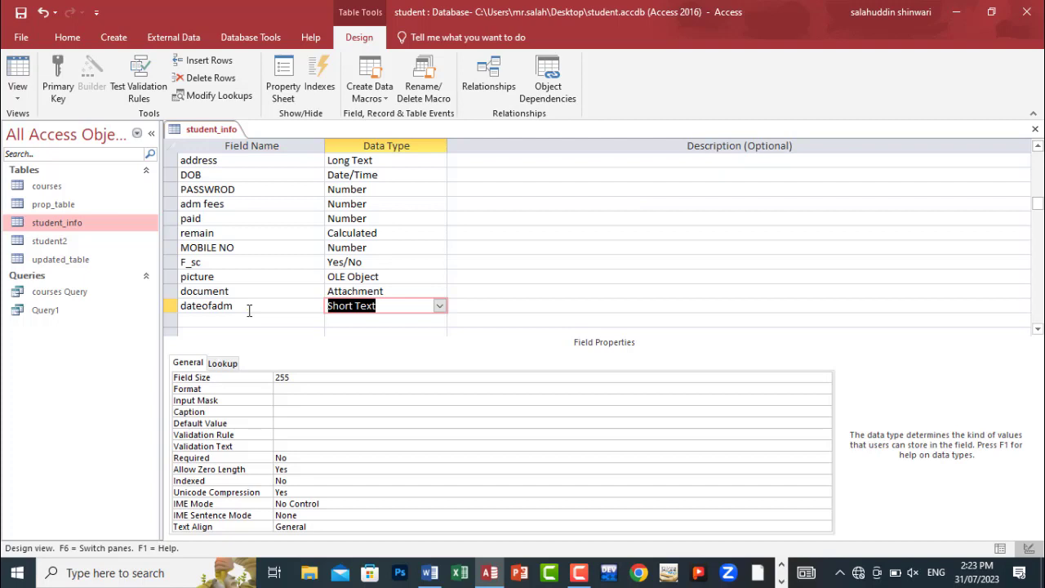
pyautogui.click(439, 305)
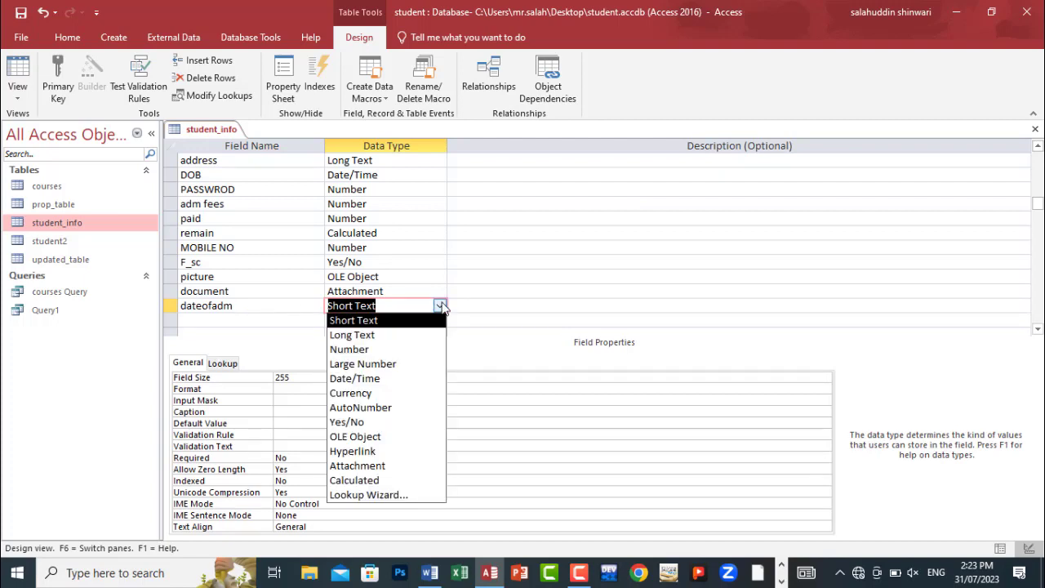
pyautogui.click(386, 378)
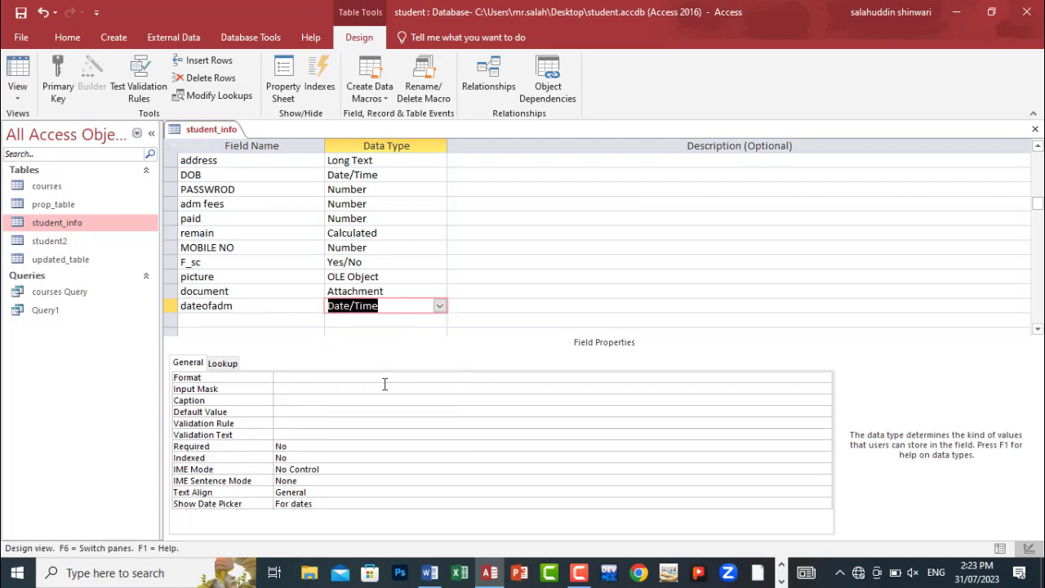
# Set the dateofadm field's default value to =Now(), save the table and show it in Datasheet View
pyautogui.click(307, 411)
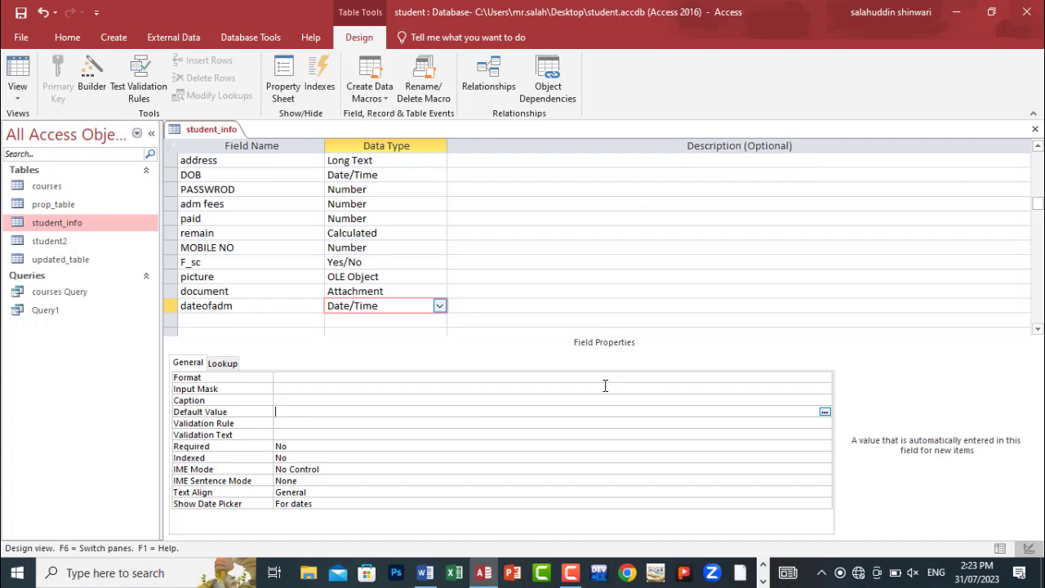
pyautogui.write('now')
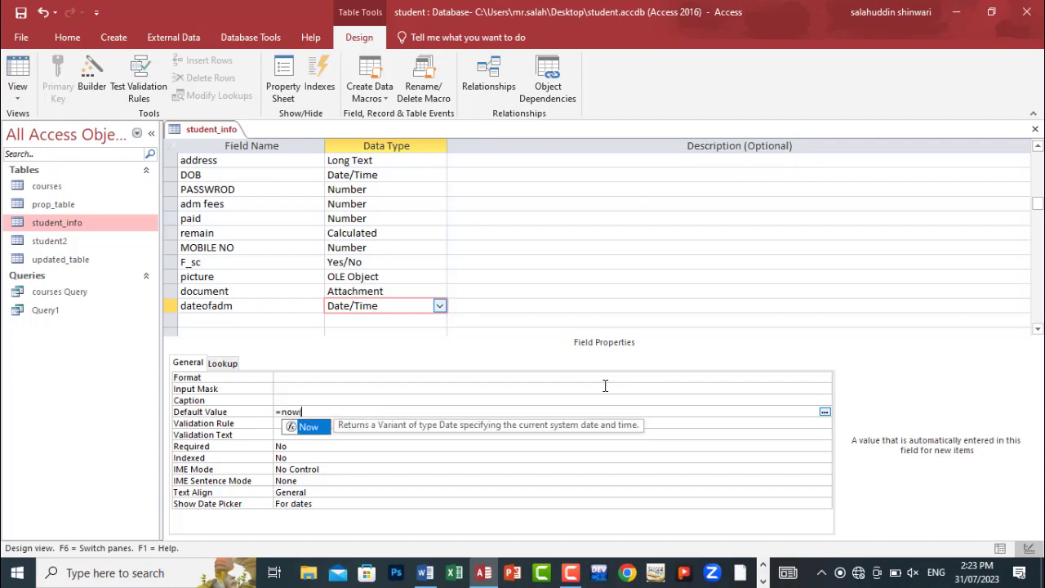
pyautogui.write('()')
pyautogui.press('Return')
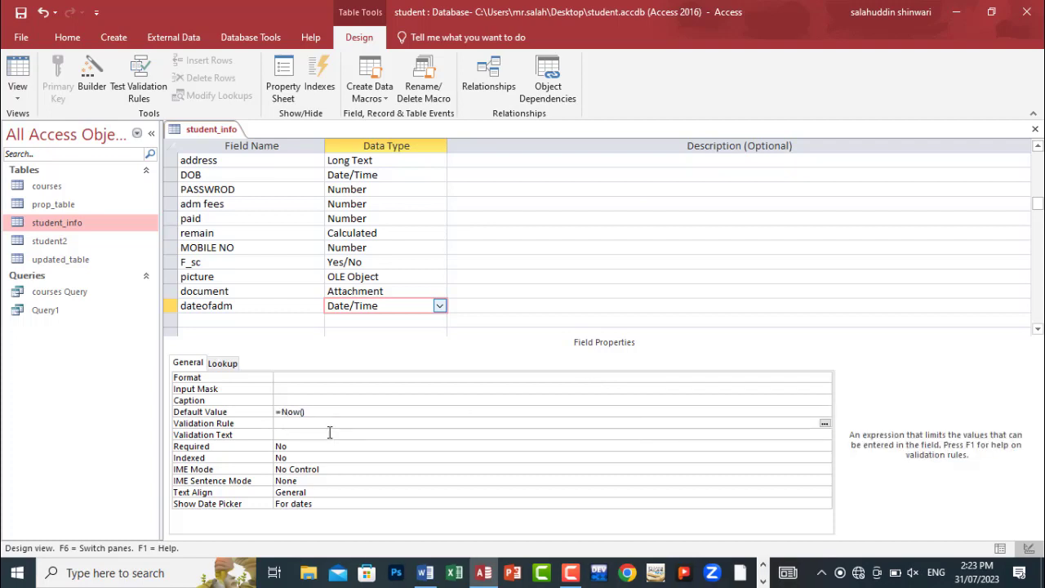
pyautogui.click(17, 91)
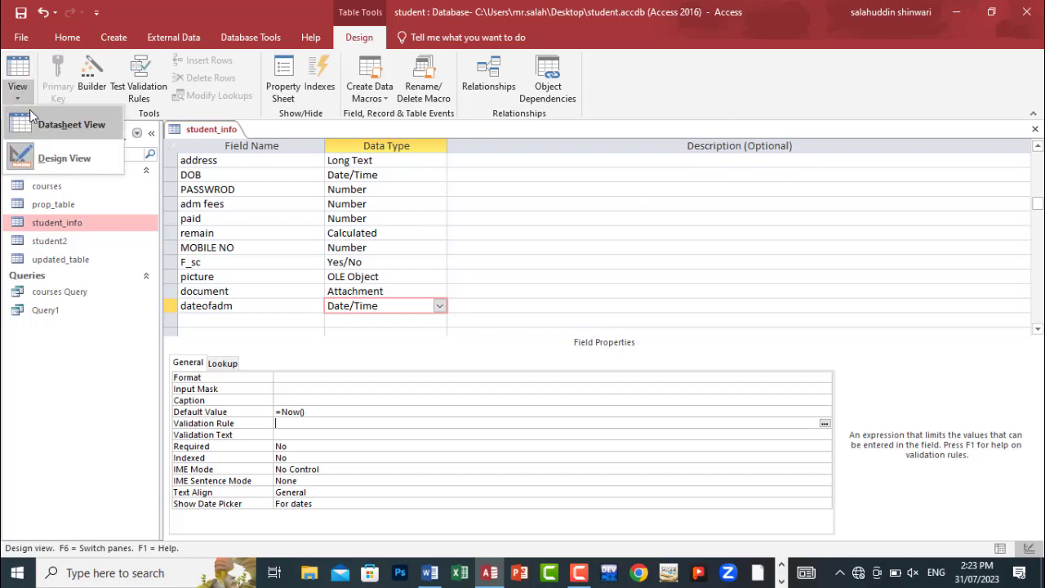
pyautogui.click(49, 124)
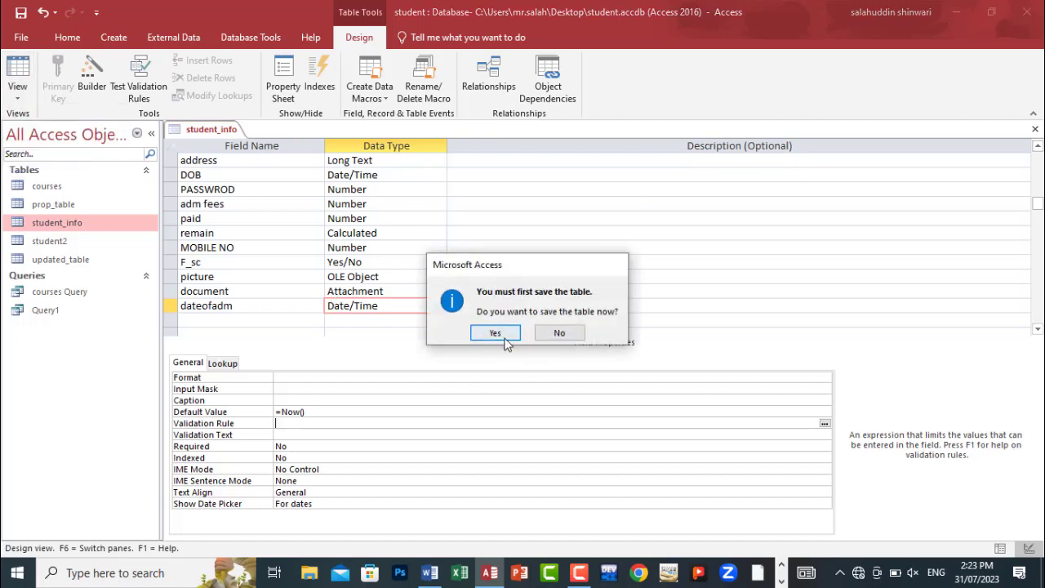
pyautogui.click(494, 332)
# Widen the dateofadm column enough to show the full date and time, and narrow the attachment column beside it
pyautogui.press('Tab')
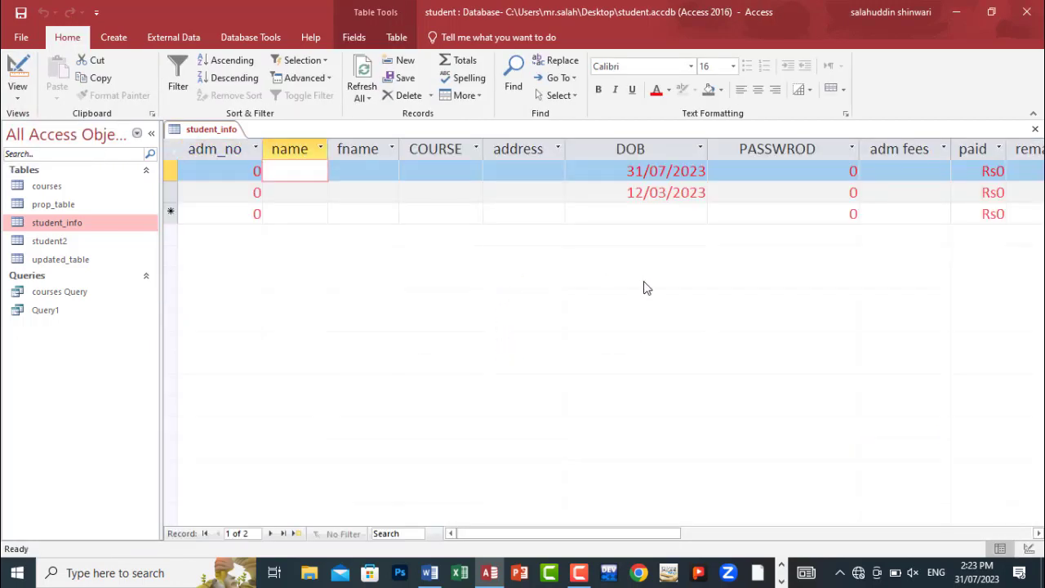
pyautogui.press('Tab')
pyautogui.press('Tab')
pyautogui.press('Tab')
pyautogui.press('Tab')
pyautogui.press('Tab')
pyautogui.press('Tab')
pyautogui.press('Tab')
pyautogui.press('Tab')
pyautogui.press('Tab')
pyautogui.press('Tab')
pyautogui.press('Tab')
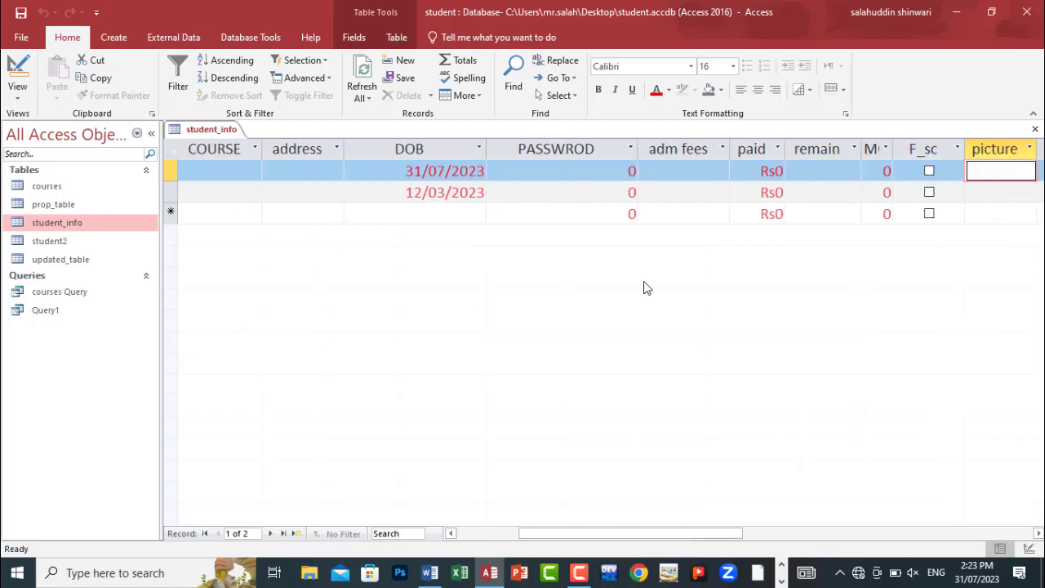
pyautogui.press('Tab')
pyautogui.press('Tab')
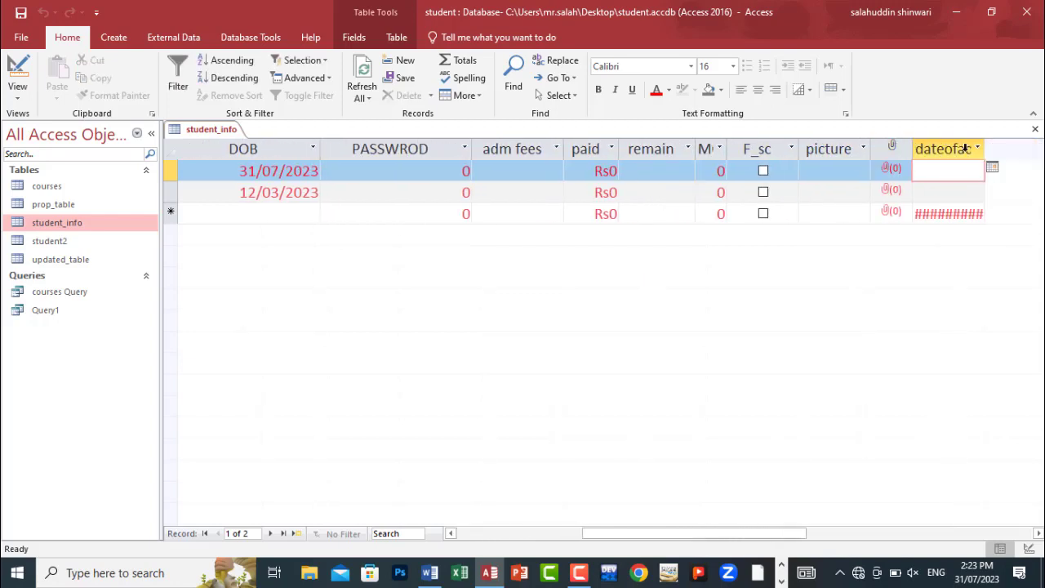
pyautogui.moveTo(984, 147); pyautogui.dragTo(1025, 148)
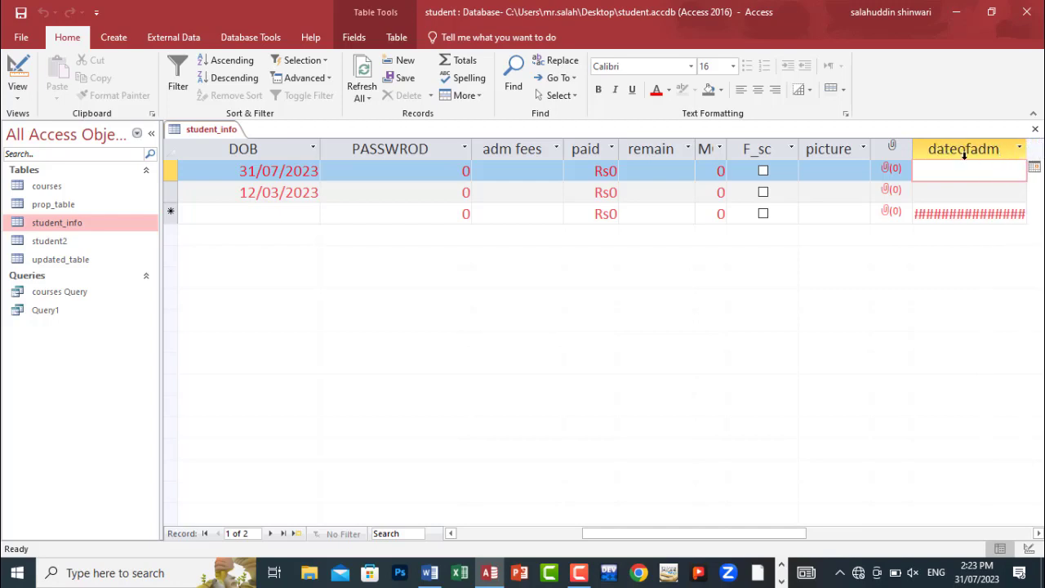
pyautogui.moveTo(913, 147); pyautogui.dragTo(884, 147)
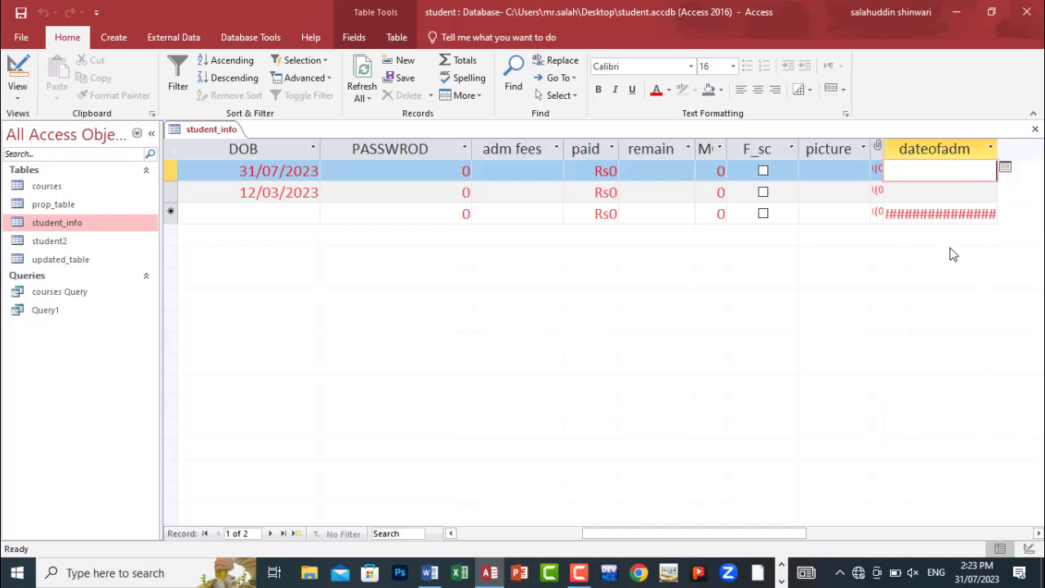
pyautogui.click(856, 533)
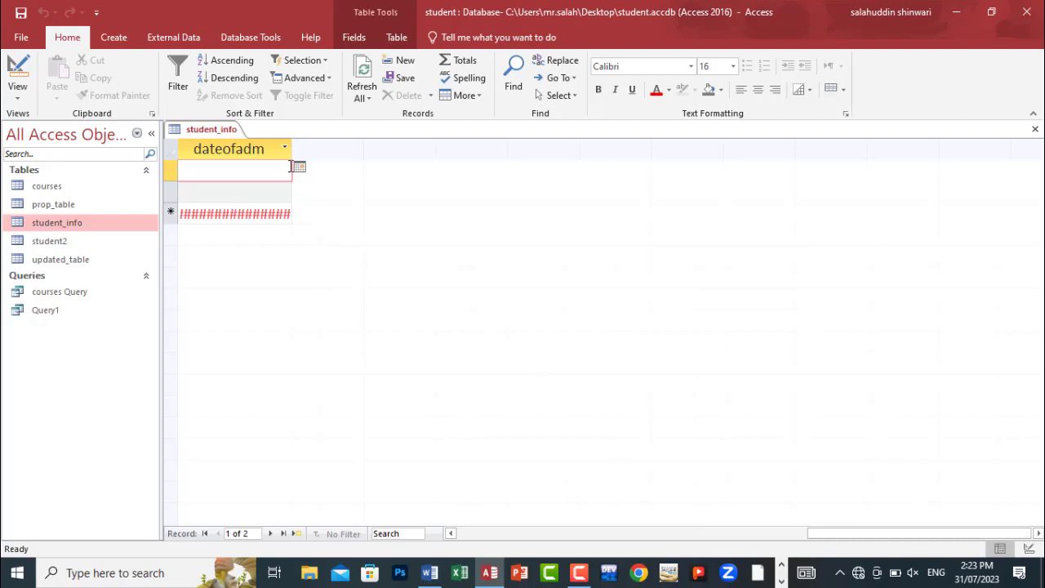
pyautogui.moveTo(292, 147); pyautogui.dragTo(517, 173)
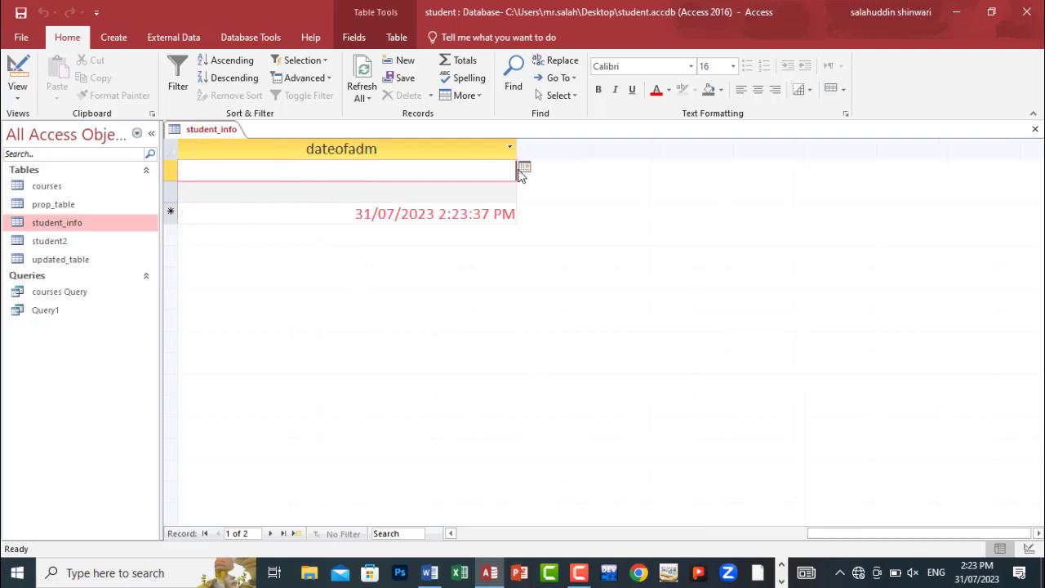
# Examine the default date and time in the new record's dateofadm field
pyautogui.click(433, 194)
pyautogui.press('Tab')
pyautogui.press('Tab')
pyautogui.press('Tab')
pyautogui.press('Tab')
pyautogui.press('Tab')
pyautogui.press('Tab')
pyautogui.press('Tab')
pyautogui.press('Tab')
pyautogui.press('Tab')
pyautogui.press('Tab')
pyautogui.press('Tab')
pyautogui.press('Tab')
pyautogui.press('Tab')
pyautogui.press('Tab')
pyautogui.press('Tab')
pyautogui.press('Tab')
pyautogui.press('Tab')
pyautogui.press('Tab')
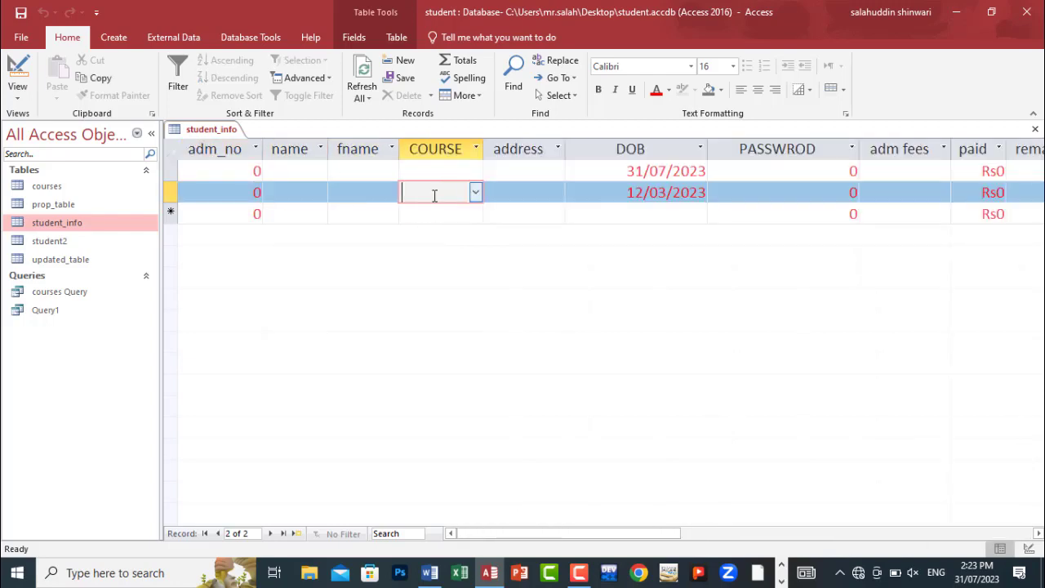
pyautogui.press('Tab')
pyautogui.press('Tab')
pyautogui.press('Tab')
pyautogui.press('Tab')
pyautogui.press('Tab')
pyautogui.press('Tab')
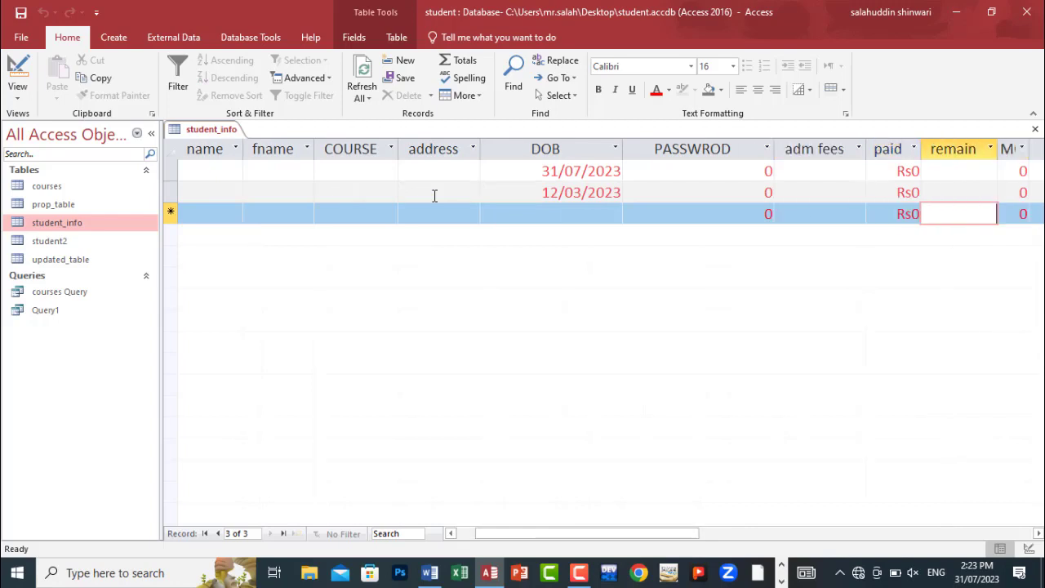
pyautogui.press('Tab')
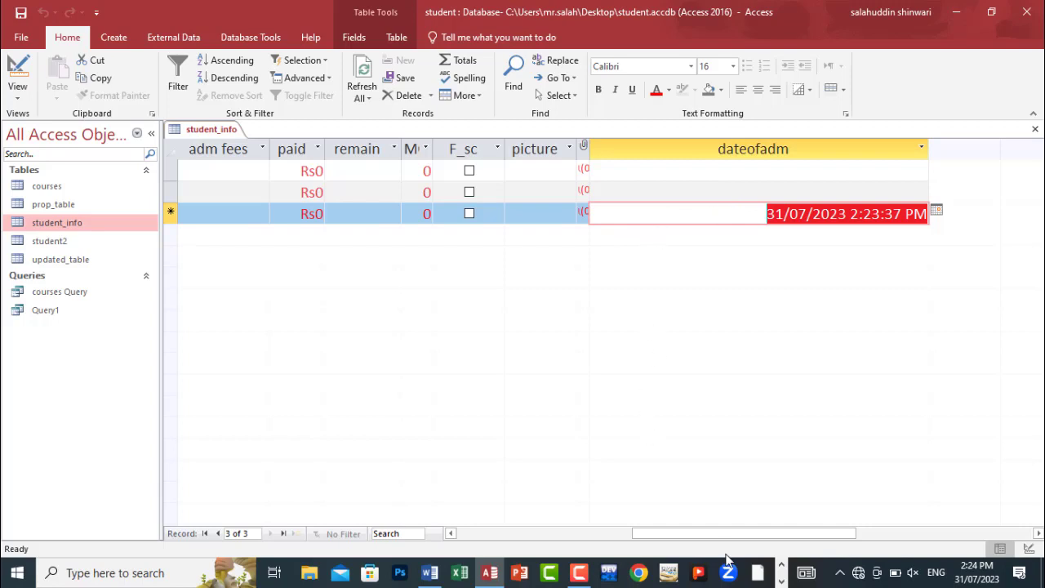
# Set the first record's adm_no to 1
pyautogui.moveTo(654, 533); pyautogui.dragTo(280, 479)
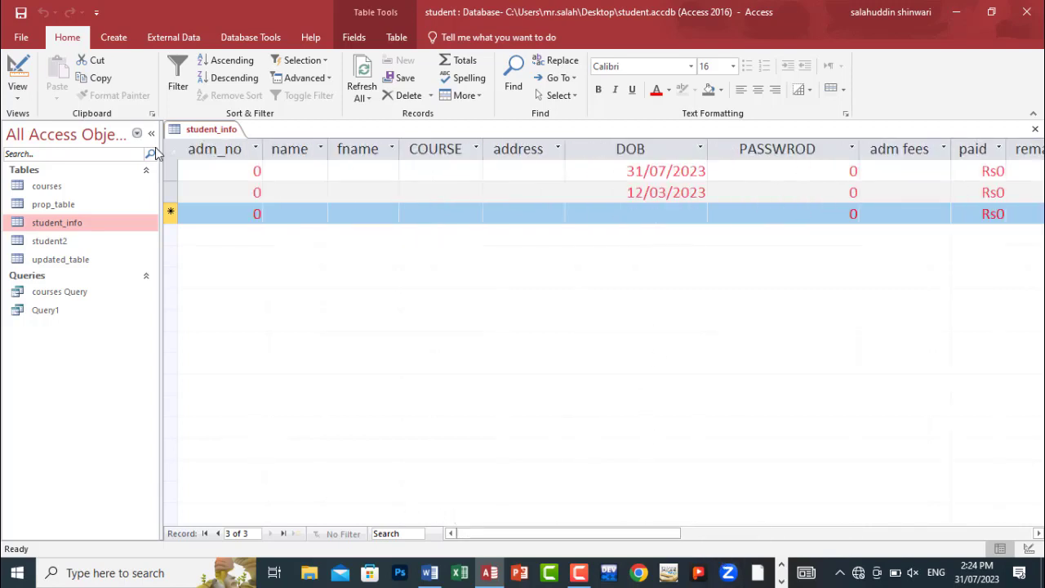
pyautogui.click(235, 172)
pyautogui.write('1')
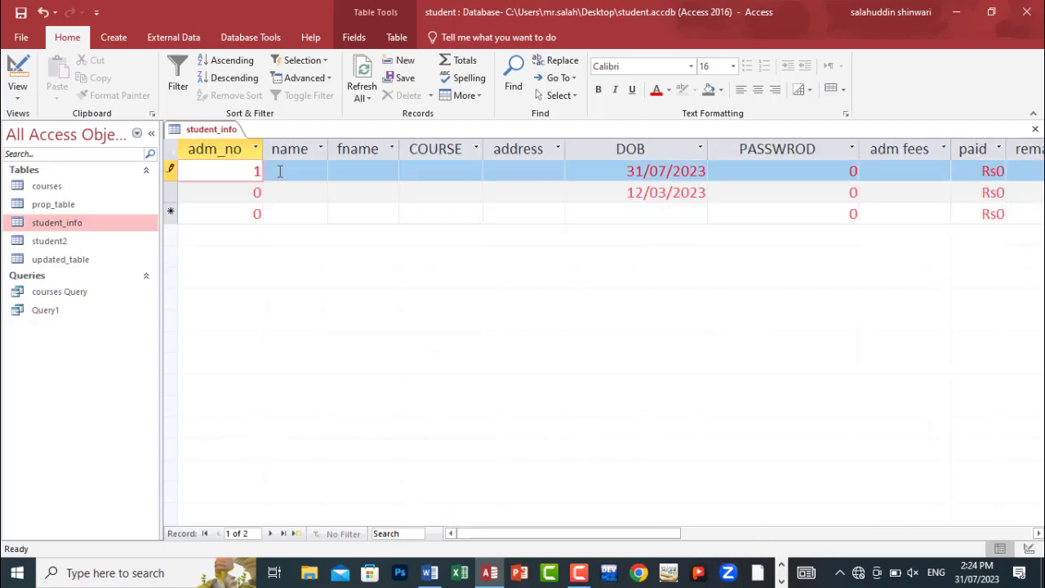
pyautogui.click(279, 171)
# Go through the first record's fields to check its dateofadm value
pyautogui.press('Tab')
pyautogui.press('Tab')
pyautogui.press('Tab')
pyautogui.press('Tab')
pyautogui.press('Tab')
pyautogui.press('Tab')
pyautogui.press('Tab')
pyautogui.press('Tab')
pyautogui.press('Tab')
pyautogui.press('Tab')
pyautogui.press('Tab')
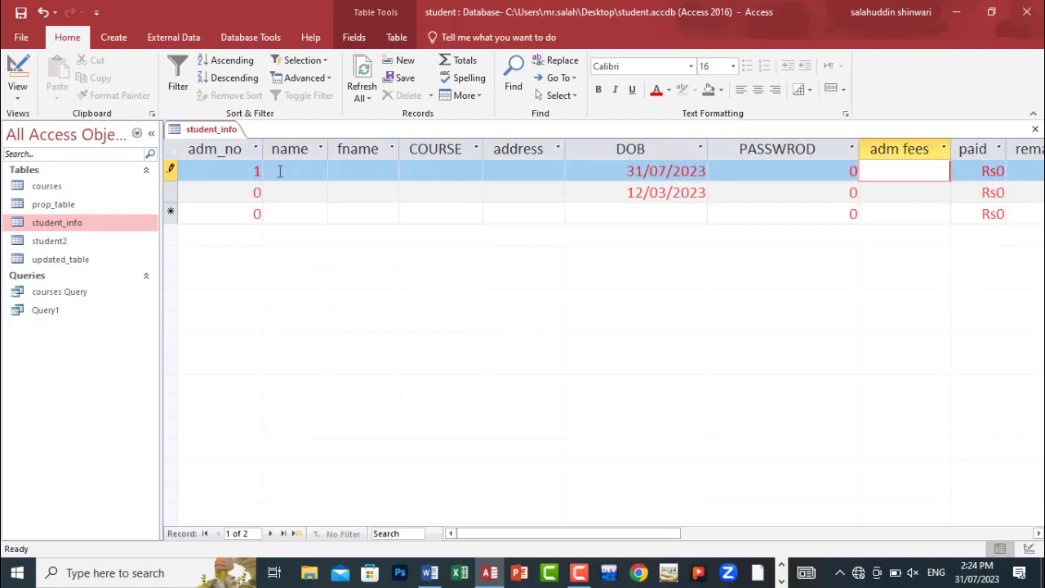
pyautogui.press('Tab')
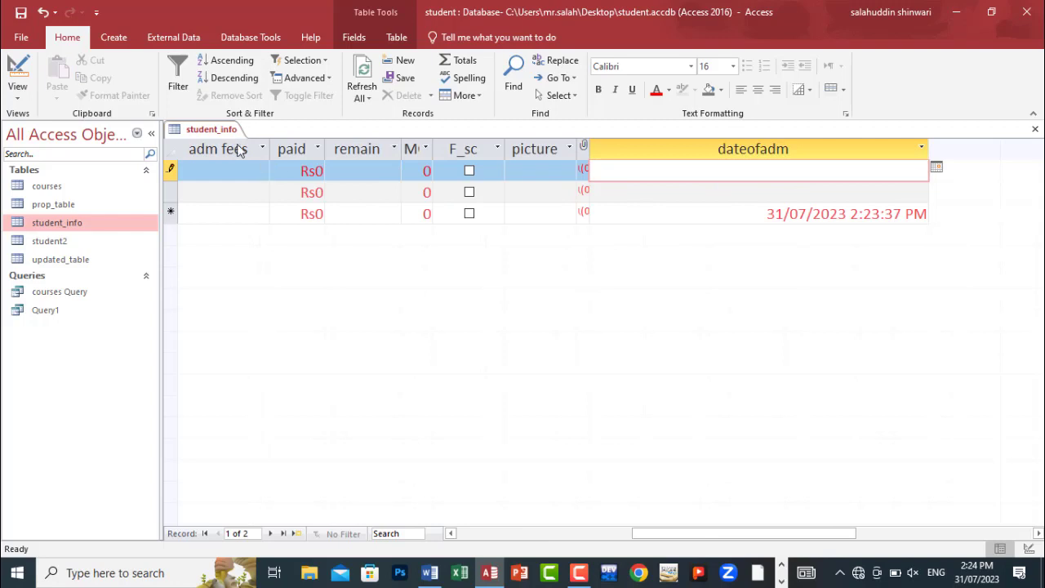
pyautogui.moveTo(593, 144); pyautogui.dragTo(655, 152)
# Go through the second record's fields to check its dateofadm value
pyautogui.press('Tab')
pyautogui.press('Tab')
pyautogui.press('Tab')
pyautogui.press('Tab')
pyautogui.press('Tab')
pyautogui.press('Tab')
pyautogui.press('Tab')
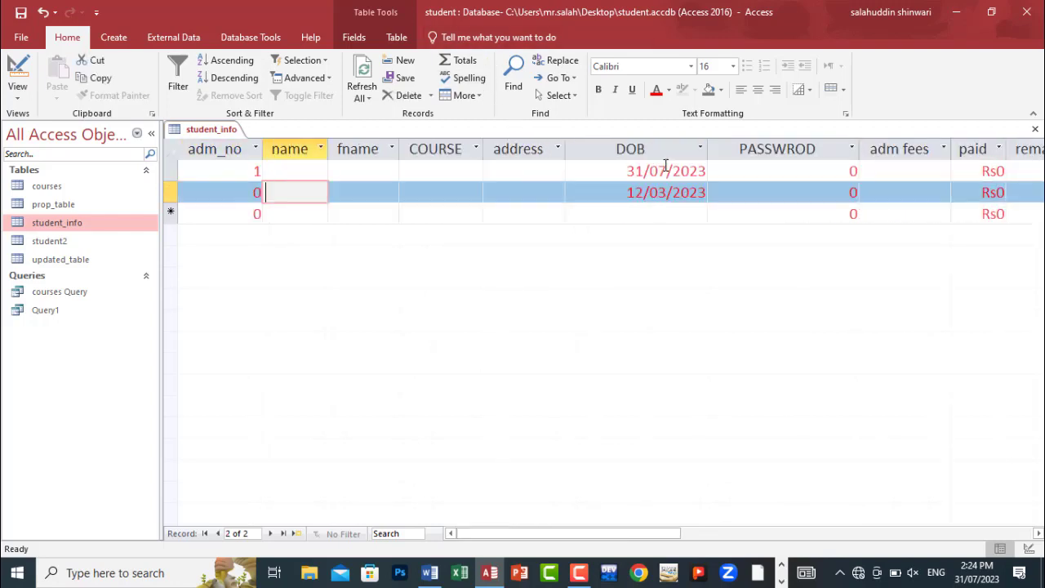
pyautogui.press('Tab')
pyautogui.press('Tab')
pyautogui.press('Tab')
pyautogui.press('Tab')
pyautogui.press('Tab')
pyautogui.press('Tab')
pyautogui.press('Tab')
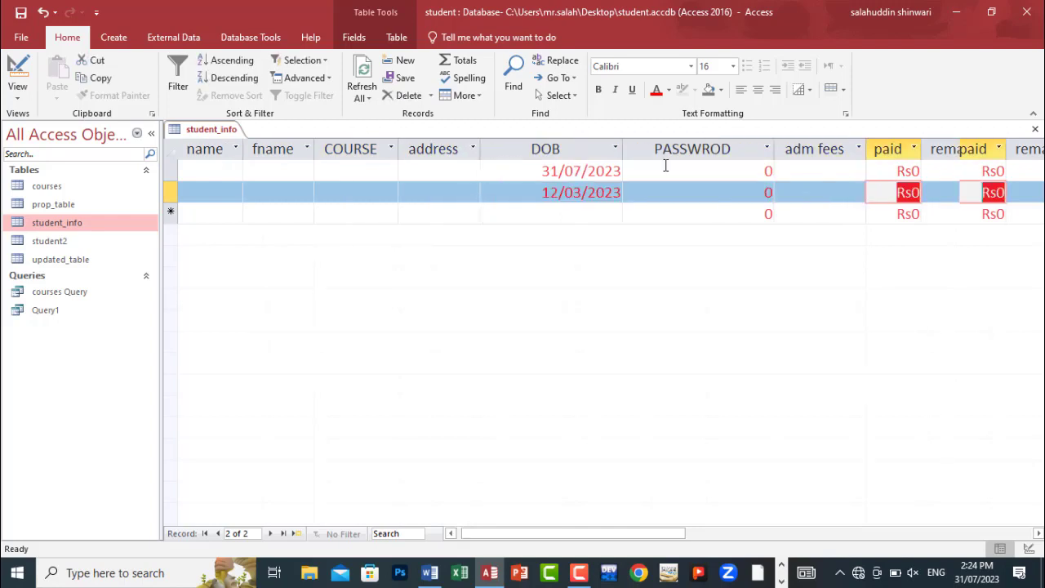
pyautogui.press('Tab')
pyautogui.press('Tab')
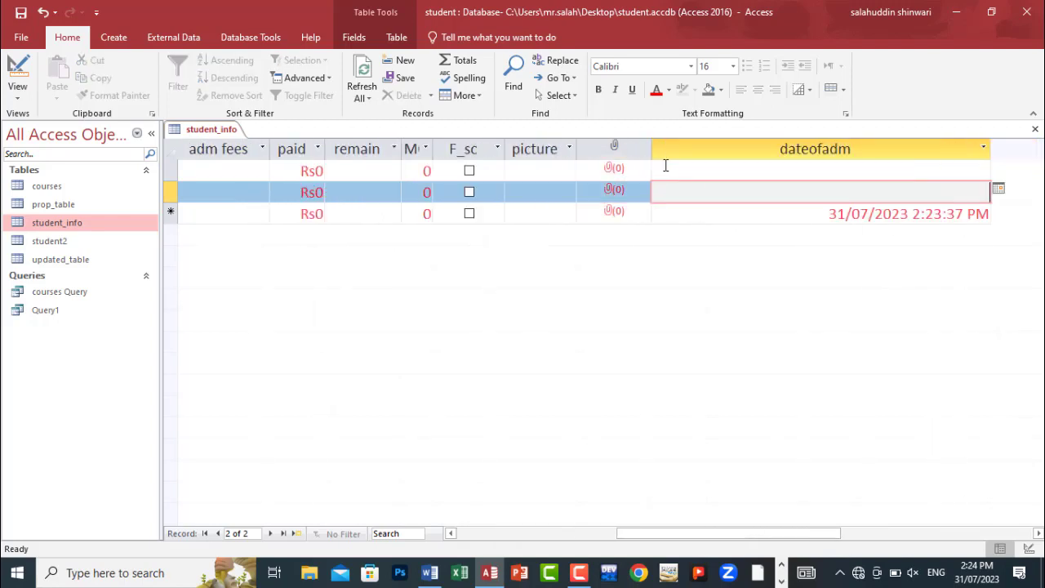
# Add a record with adm_no 2 and go through its fields to the default dateofadm value
pyautogui.write('2')
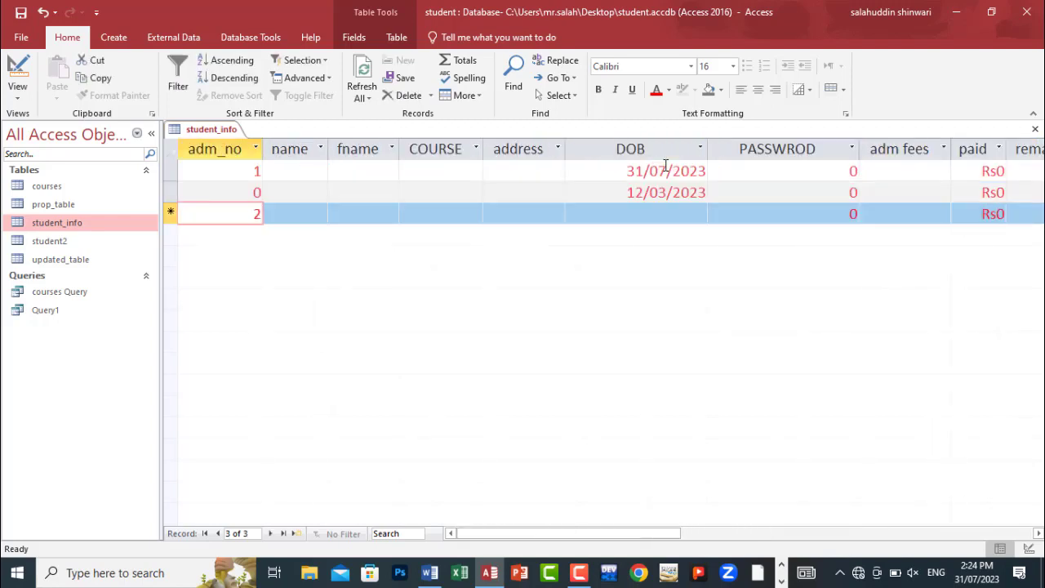
pyautogui.press('Tab')
pyautogui.press('Tab')
pyautogui.press('Tab')
pyautogui.press('Tab')
pyautogui.press('Tab')
pyautogui.press('Tab')
pyautogui.press('Tab')
pyautogui.press('Tab')
pyautogui.press('Tab')
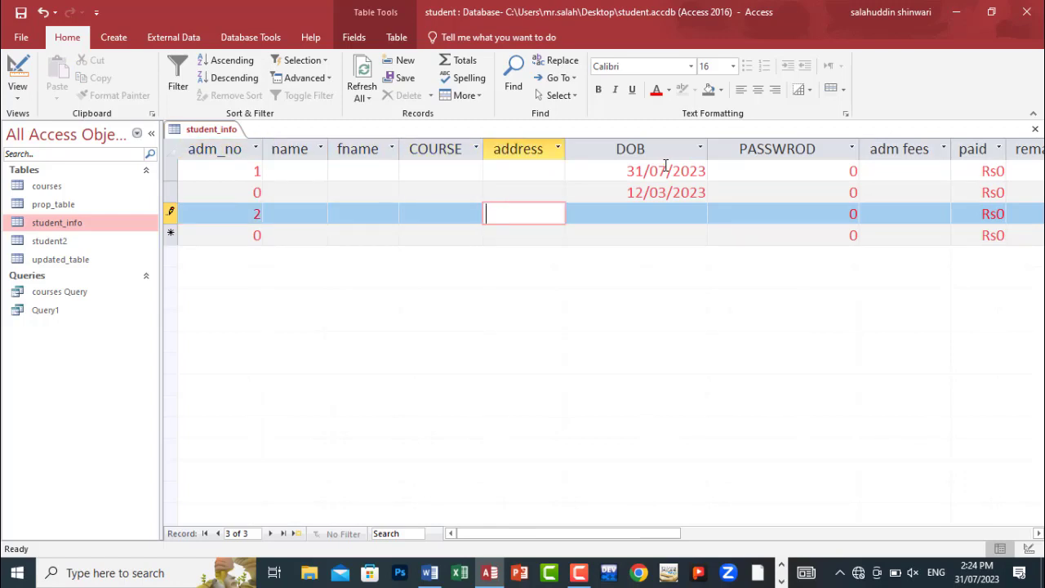
pyautogui.press('Tab')
pyautogui.press('Tab')
pyautogui.press('Tab')
pyautogui.press('Tab')
pyautogui.press('Tab')
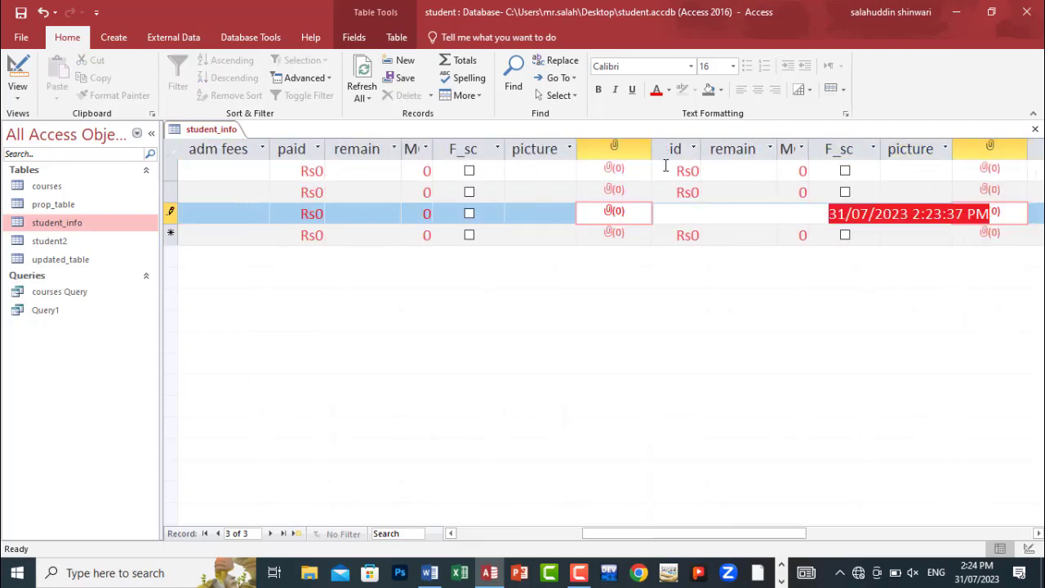
pyautogui.press('Tab')
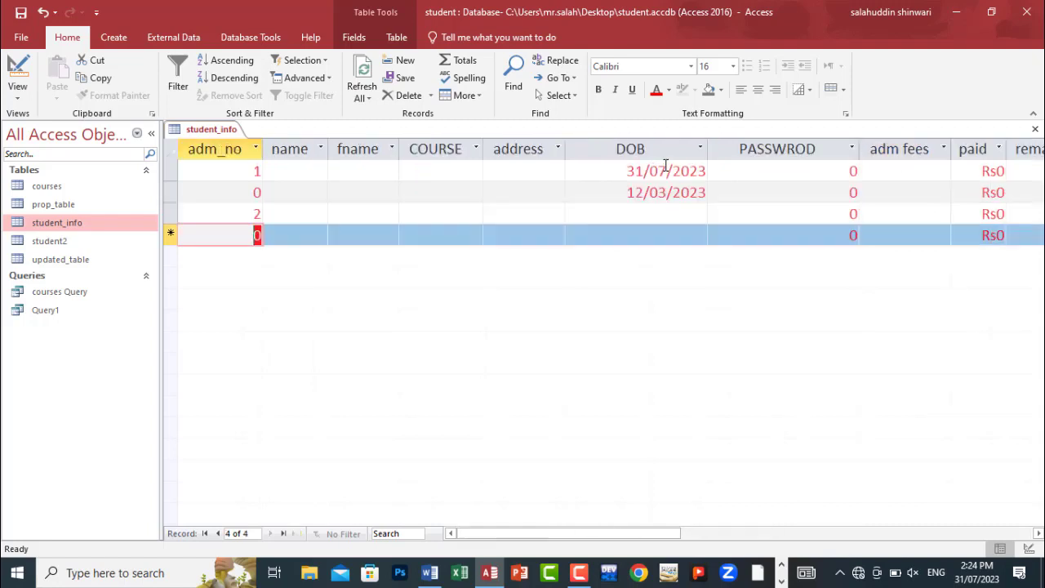
# Add another record with adm_no 3 and compare its dateofadm value with the new blank record's default
pyautogui.write('3')
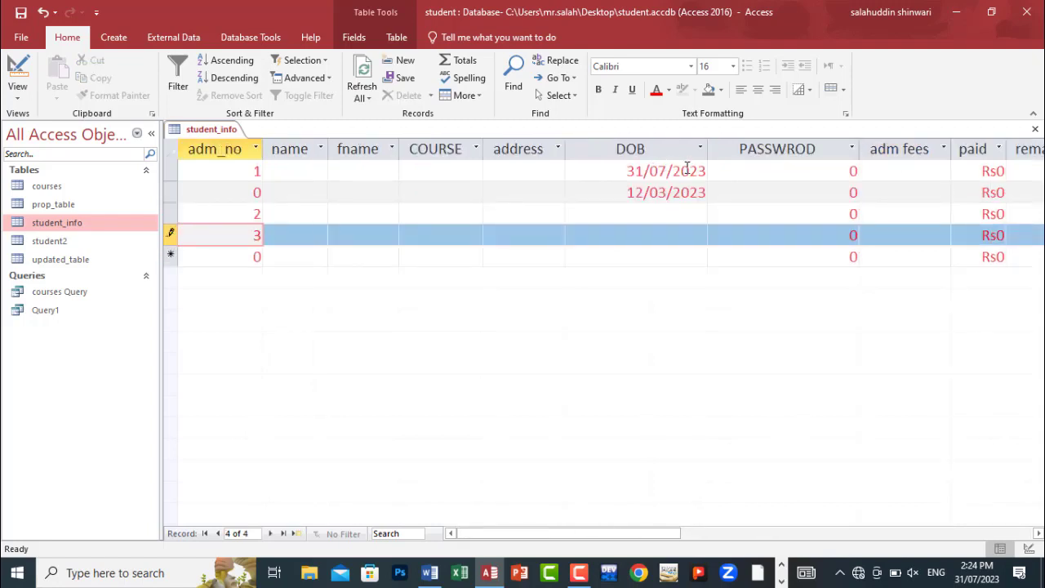
pyautogui.press('Tab')
pyautogui.press('Tab')
pyautogui.press('Tab')
pyautogui.press('Tab')
pyautogui.press('Tab')
pyautogui.press('Tab')
pyautogui.press('Tab')
pyautogui.press('Tab')
pyautogui.press('Tab')
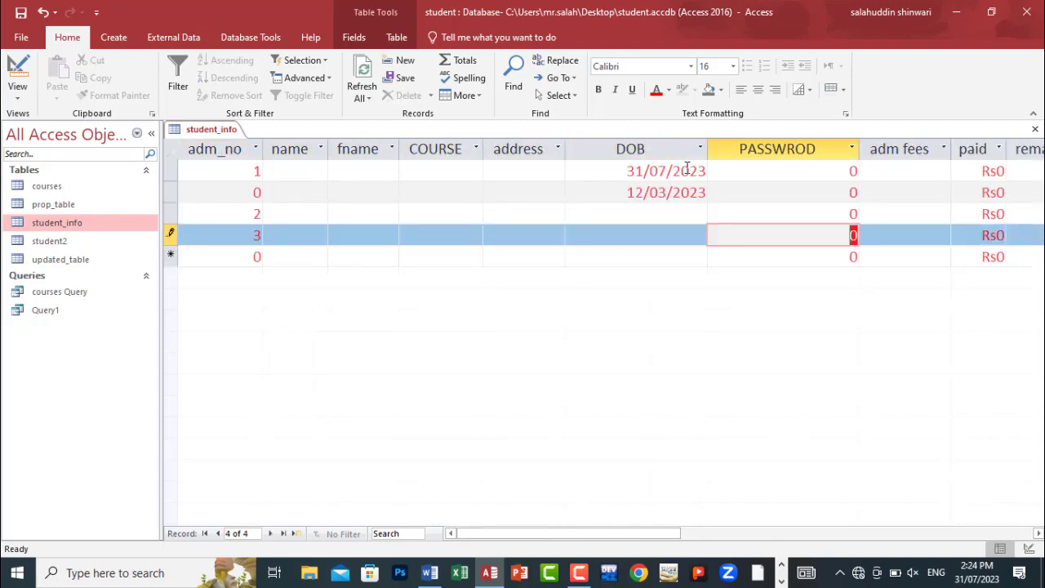
pyautogui.press('Tab')
pyautogui.press('Tab')
pyautogui.press('Tab')
pyautogui.press('Tab')
pyautogui.press('Tab')
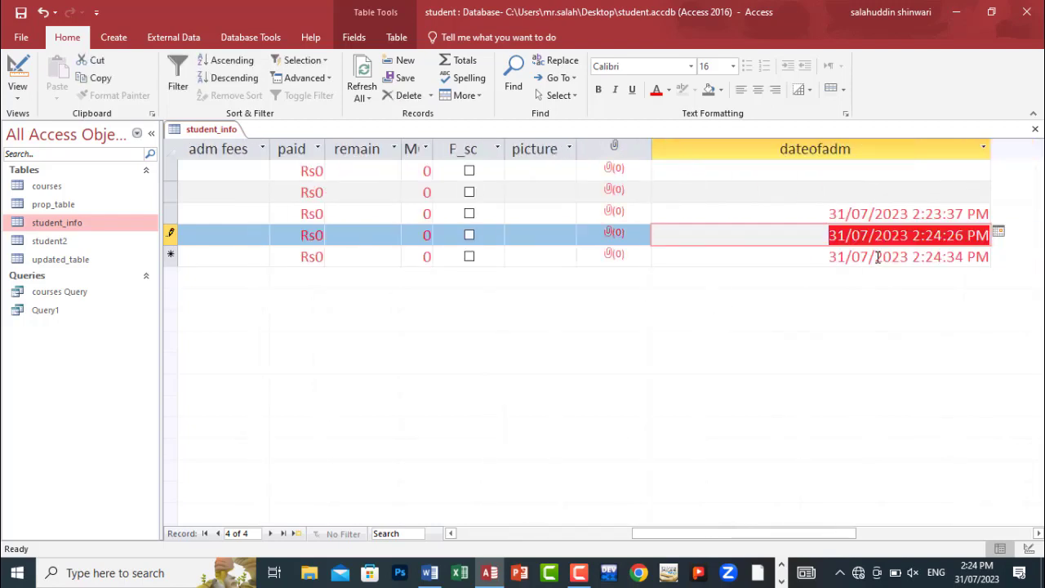
pyautogui.click(878, 257)
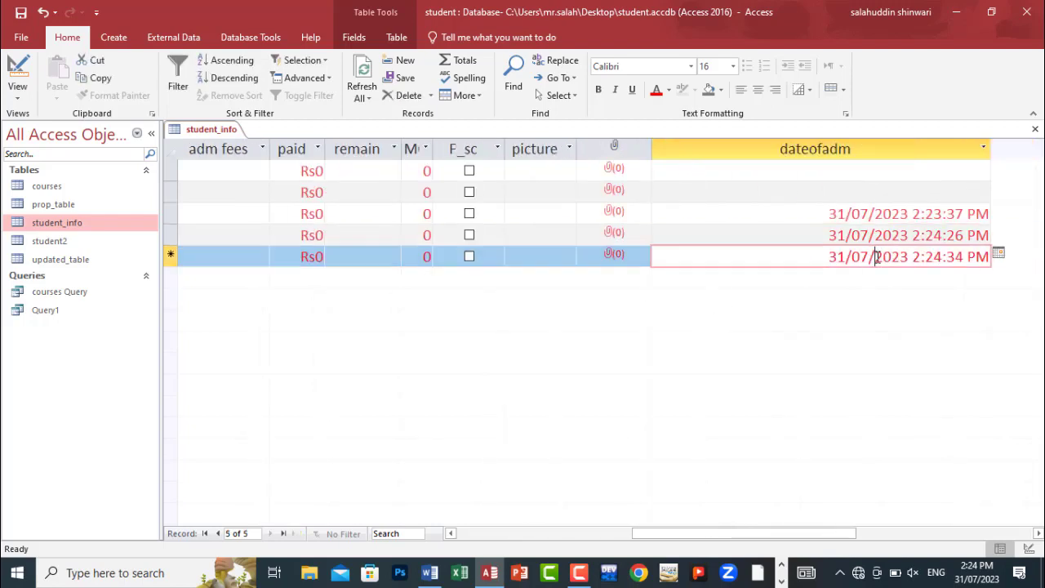
# Delete all the records in the student_info table
pyautogui.click(862, 196)
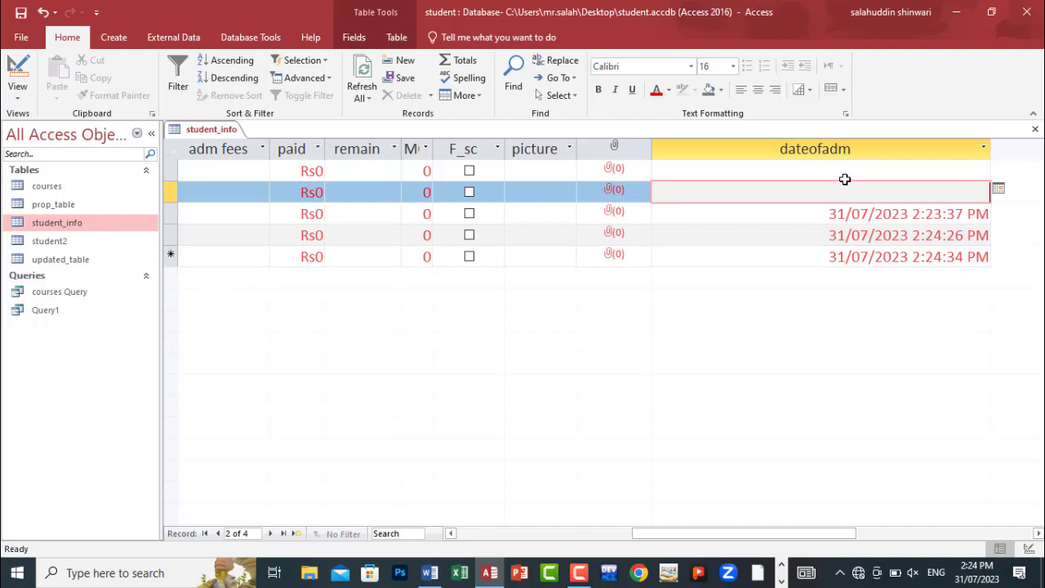
pyautogui.hotkey('ctrl', 'a')
pyautogui.press('Delete')
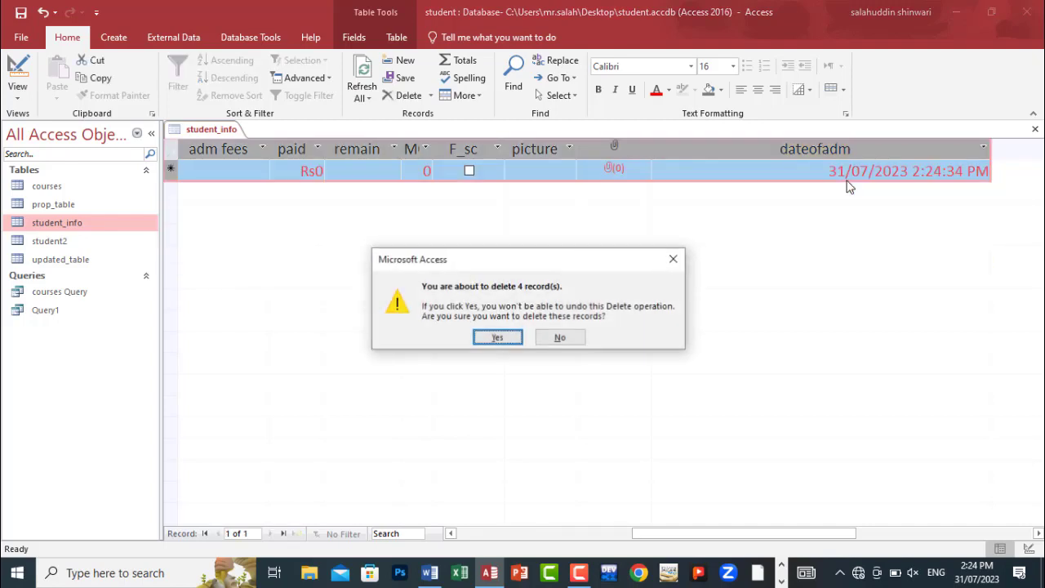
pyautogui.press('Return')
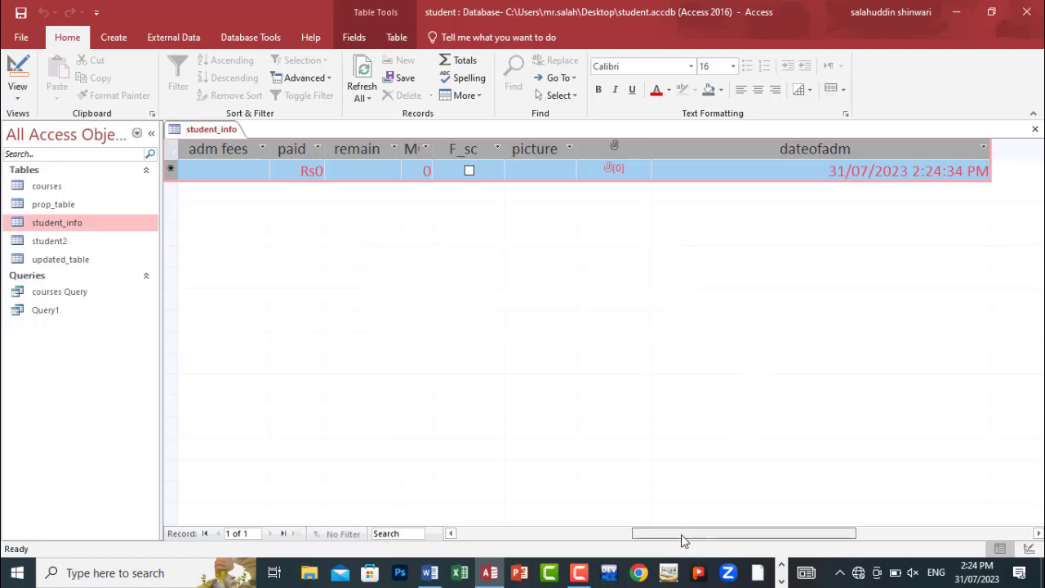
# In Design View, set the dateofadm field's default value to =Time(), save the table and return to Datasheet View
pyautogui.moveTo(684, 540); pyautogui.dragTo(341, 441)
pyautogui.hscroll(10, 841, 487)
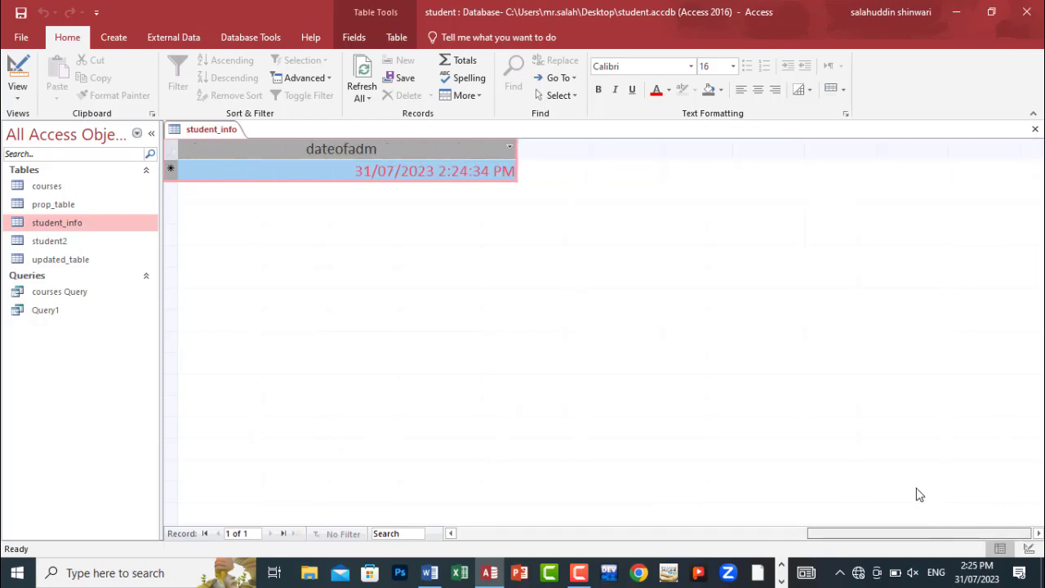
pyautogui.hscroll(-5, 877, 494)
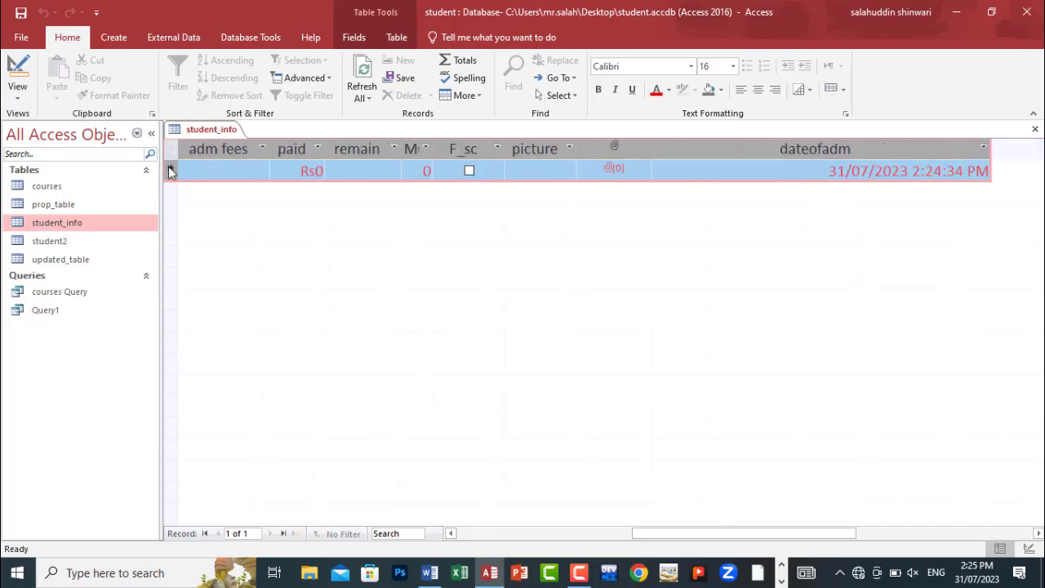
pyautogui.click(18, 90)
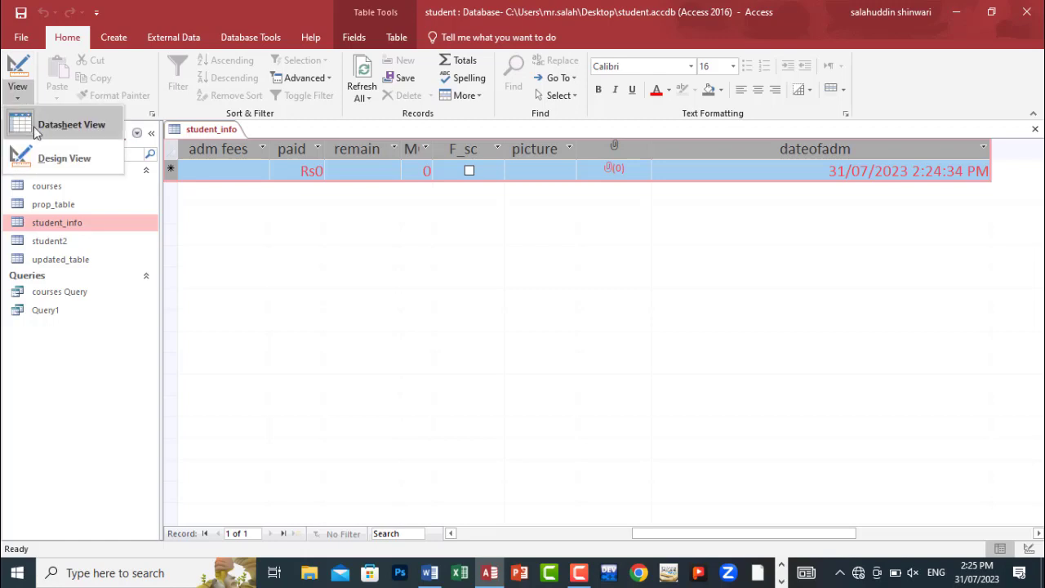
pyautogui.click(34, 155)
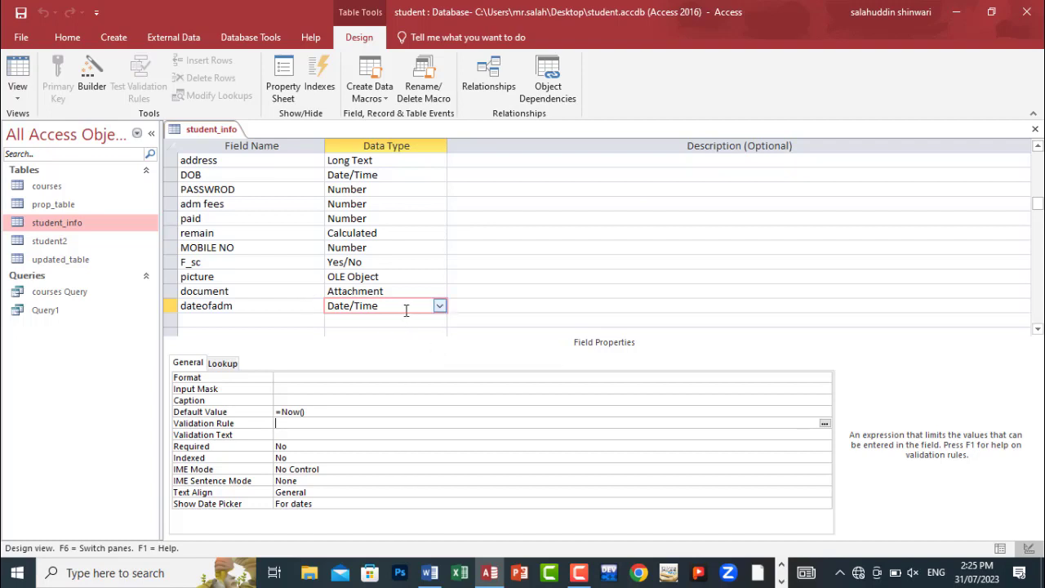
pyautogui.click(316, 411)
pyautogui.click(271, 412)
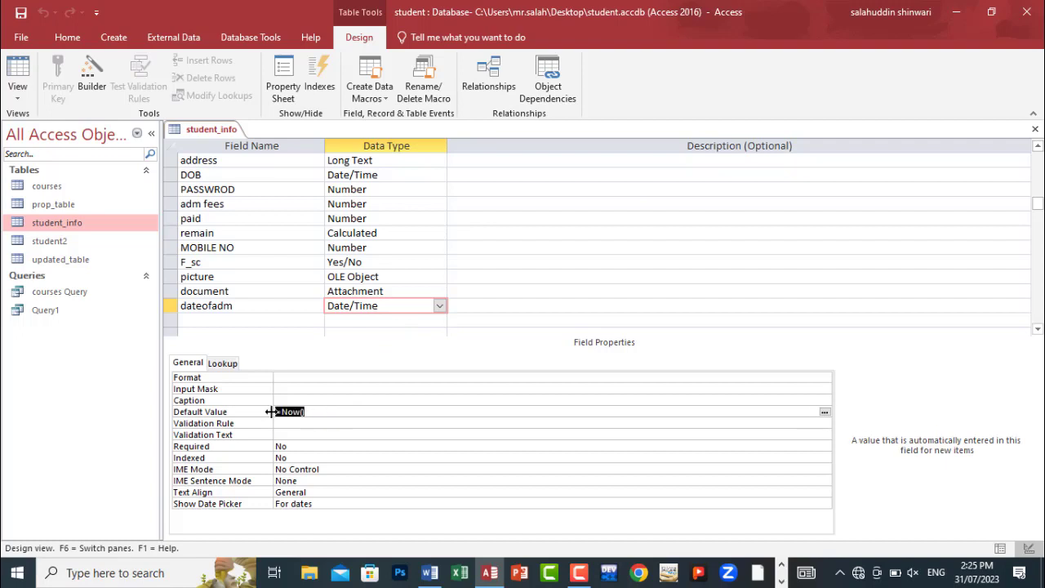
pyautogui.write('=time')
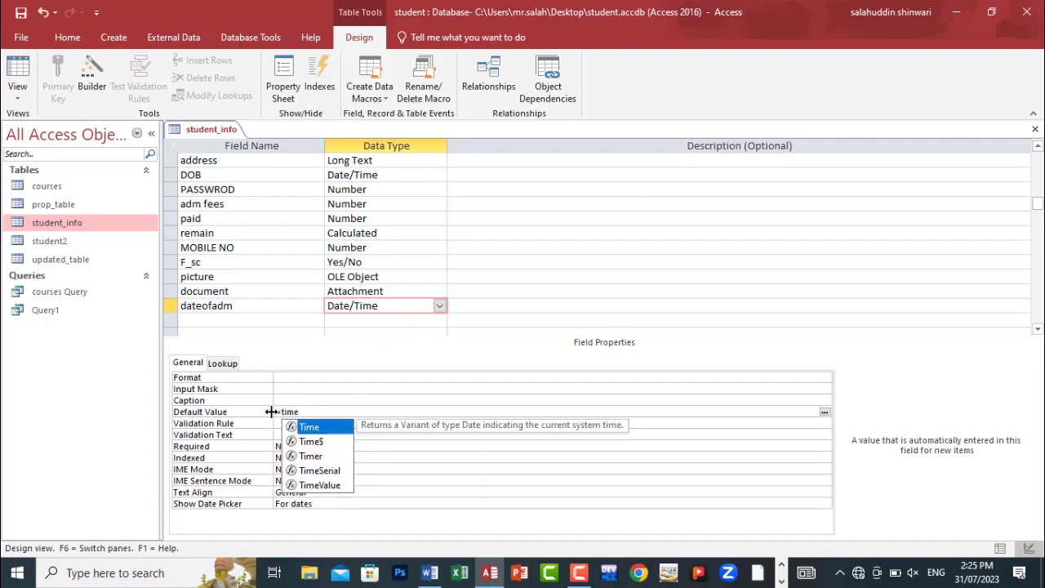
pyautogui.write('()')
pyautogui.press('Return')
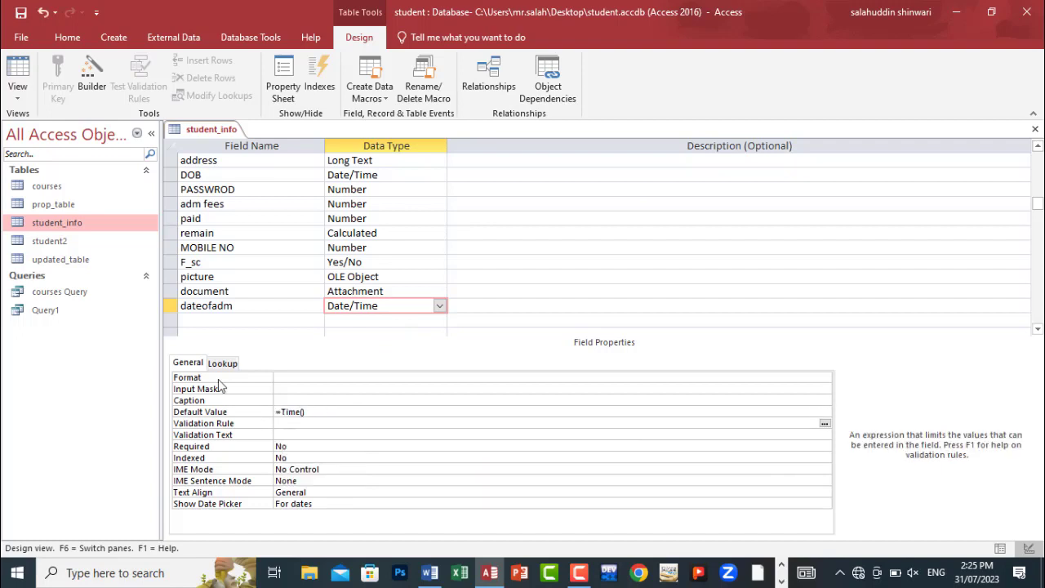
pyautogui.click(17, 94)
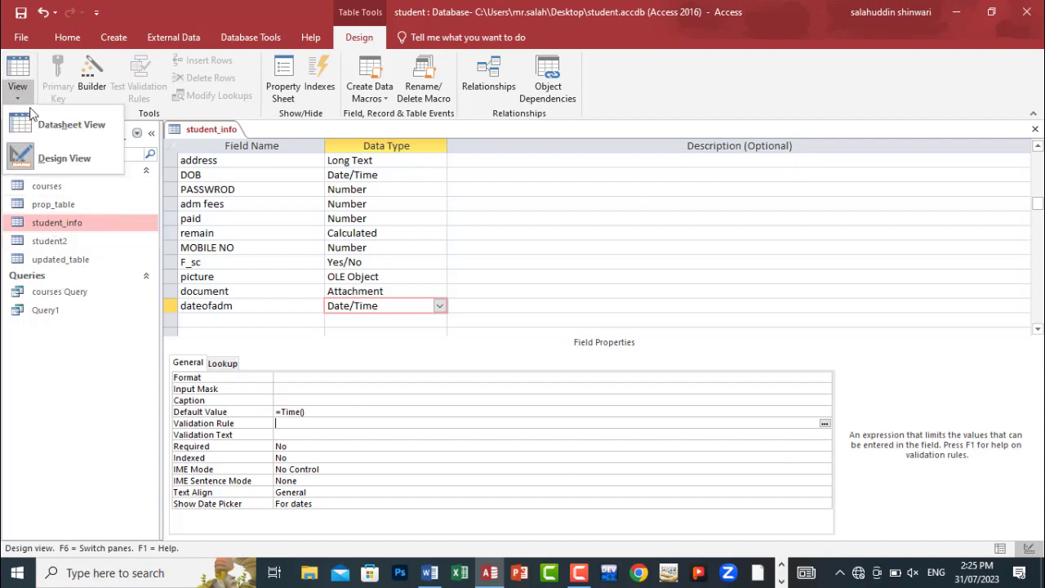
pyautogui.click(31, 120)
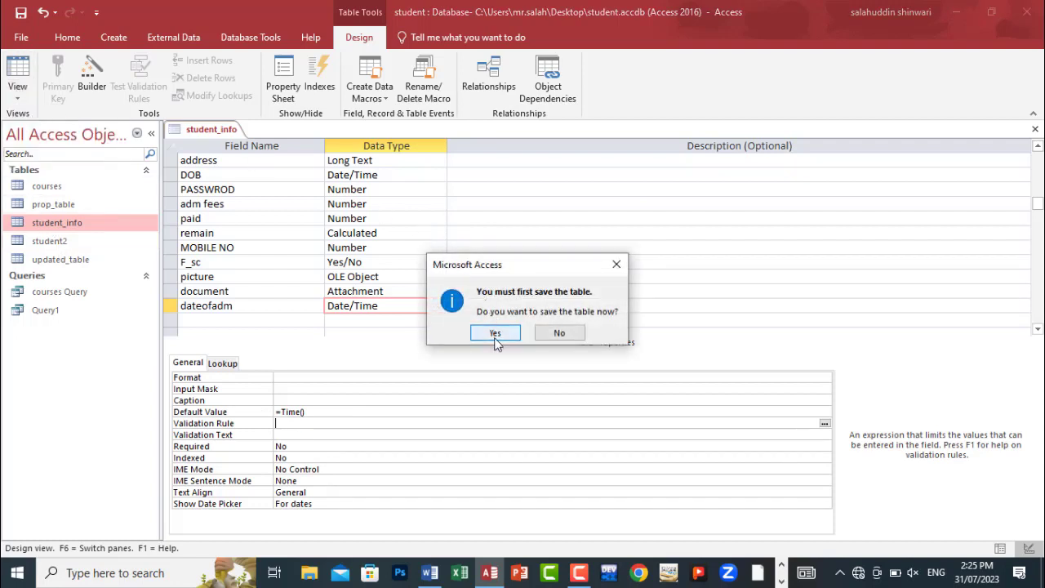
pyautogui.click(495, 333)
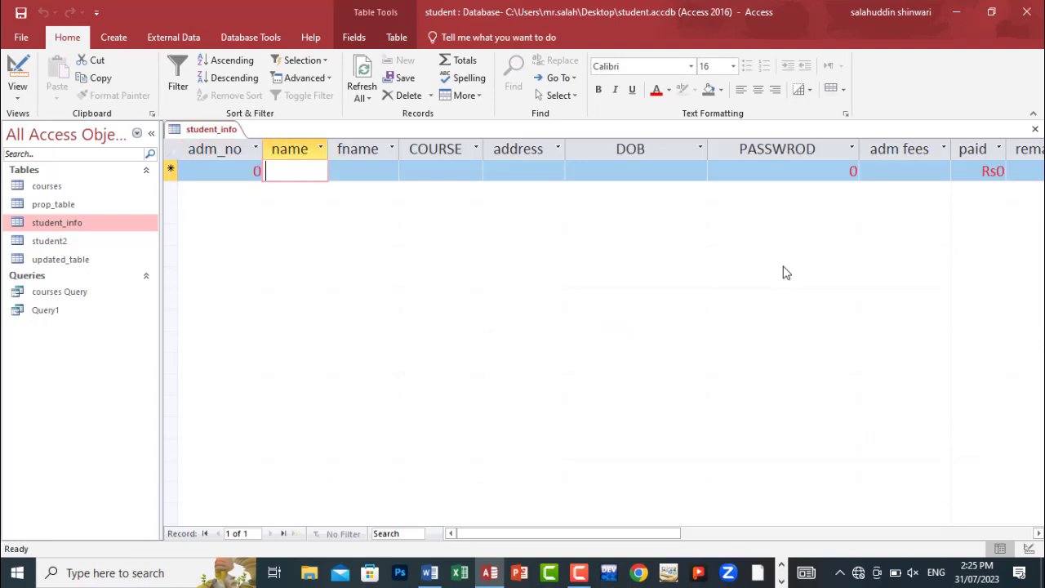
# Go through the blank record's fields to examine the default time in dateofadm
pyautogui.press('Tab')
pyautogui.press('Tab')
pyautogui.press('Tab')
pyautogui.press('Tab')
pyautogui.press('Tab')
pyautogui.press('Tab')
pyautogui.press('Tab')
pyautogui.press('Tab')
pyautogui.press('Tab')
pyautogui.press('Tab')
pyautogui.press('Tab')
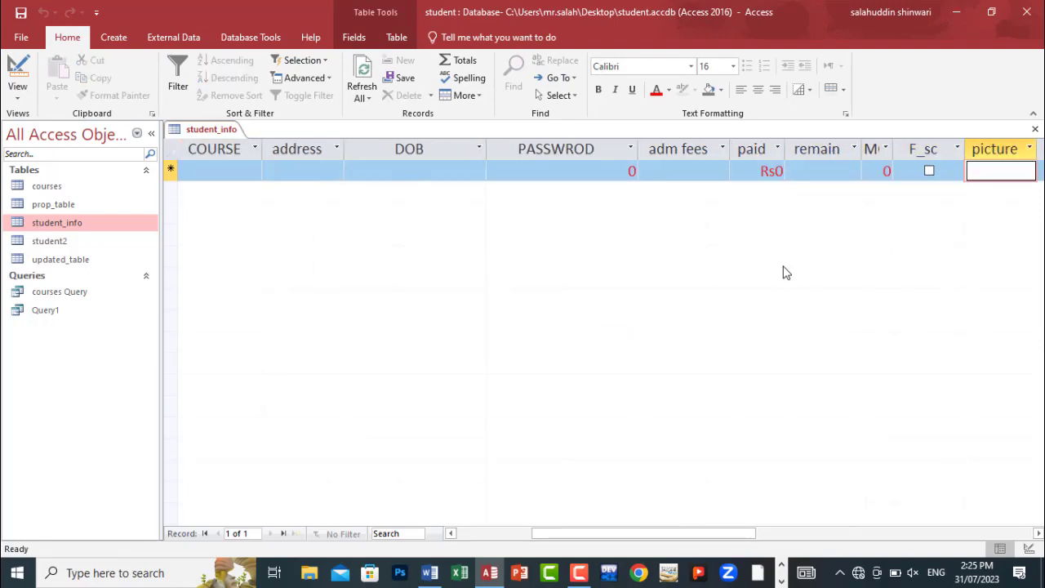
pyautogui.press('Tab')
pyautogui.press('Tab')
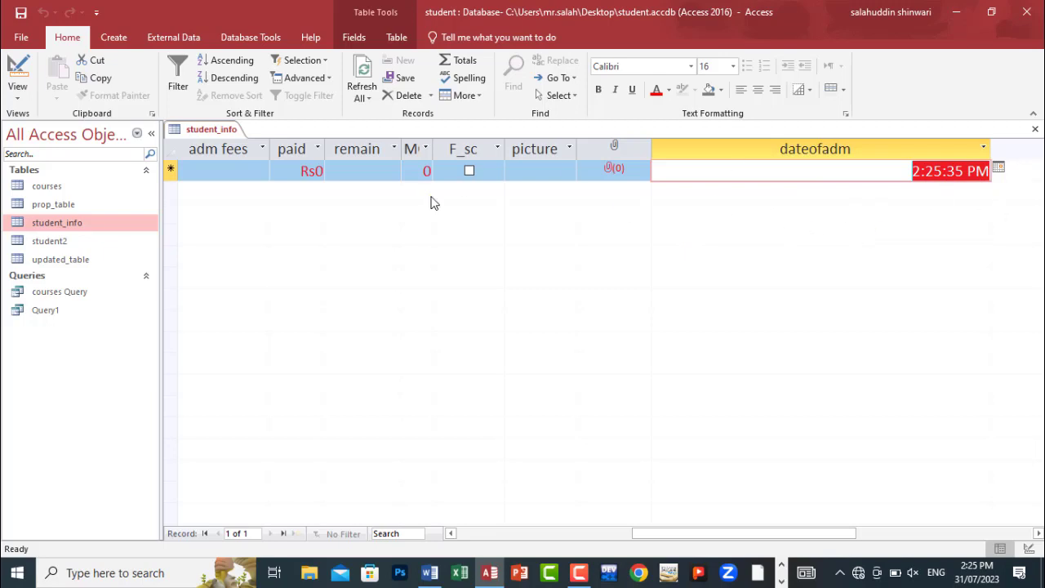
# In Design View, change the dateofadm field's default value to =Date(), save the table and return to Datasheet View
pyautogui.click(17, 91)
pyautogui.click(32, 159)
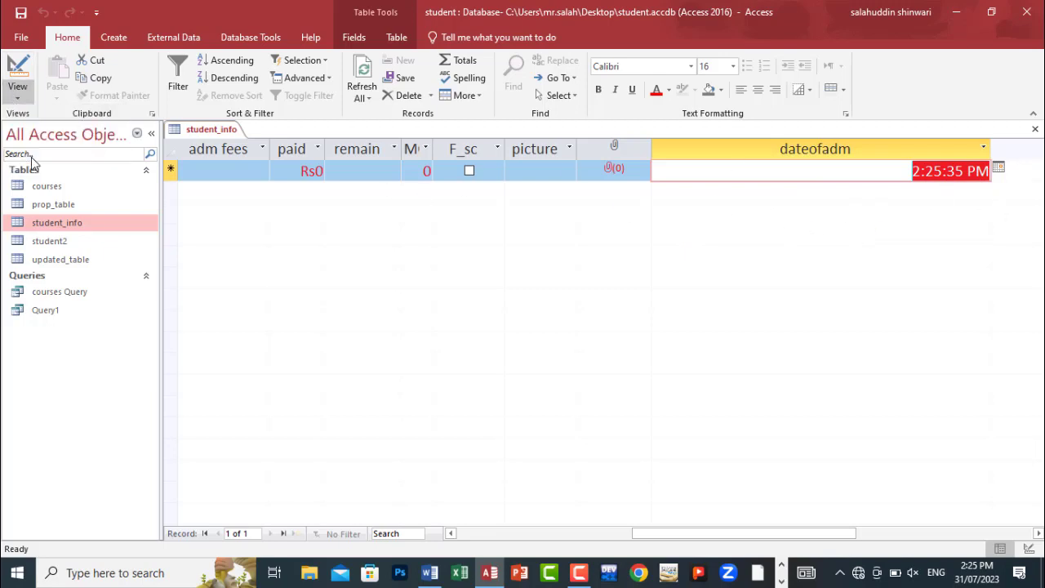
pyautogui.moveTo(316, 411); pyautogui.dragTo(269, 421)
pyautogui.write('=date')
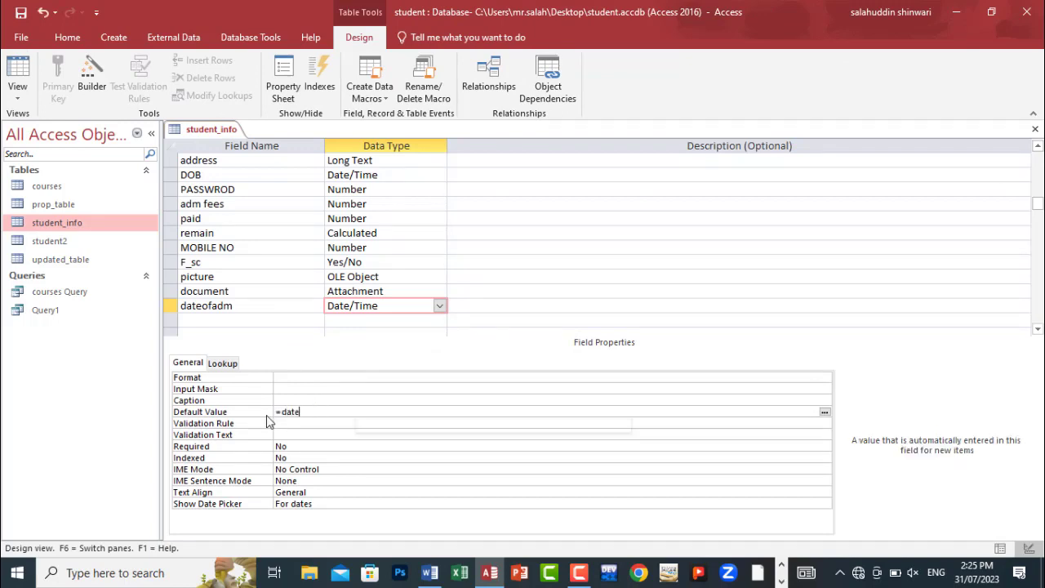
pyautogui.write('()')
pyautogui.press('Return')
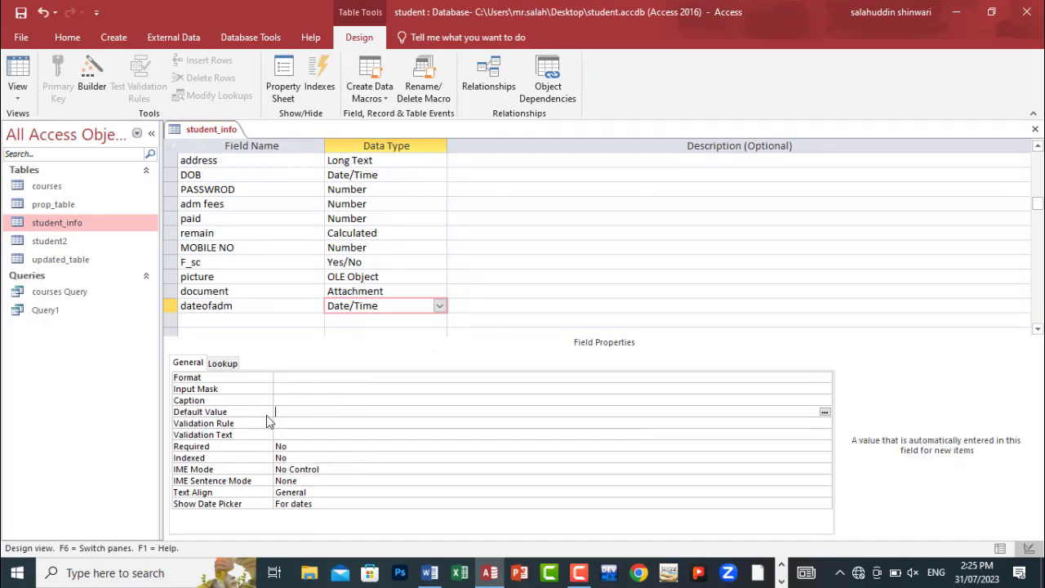
pyautogui.click(270, 421)
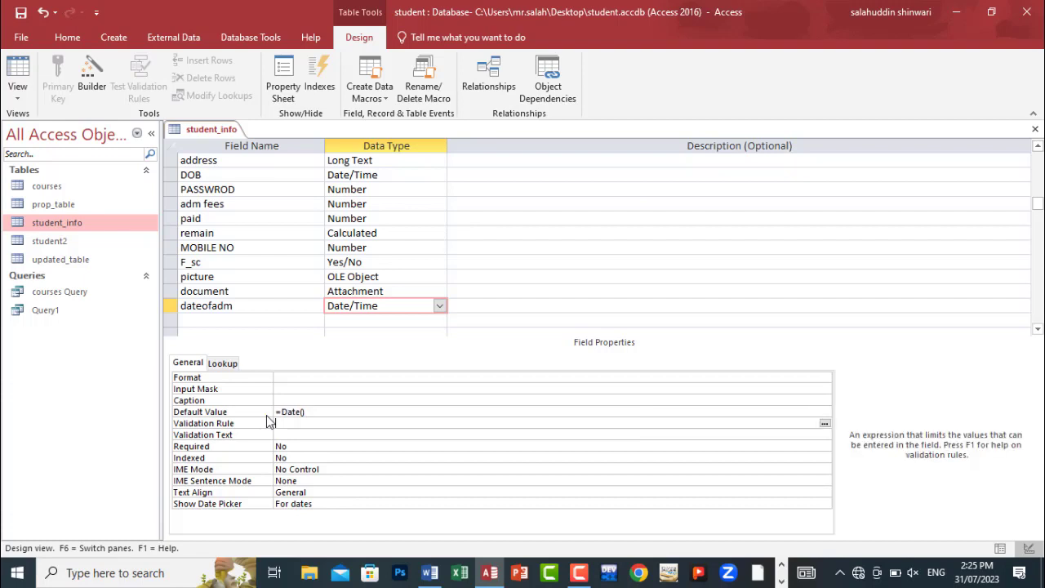
pyautogui.click(17, 94)
pyautogui.click(34, 121)
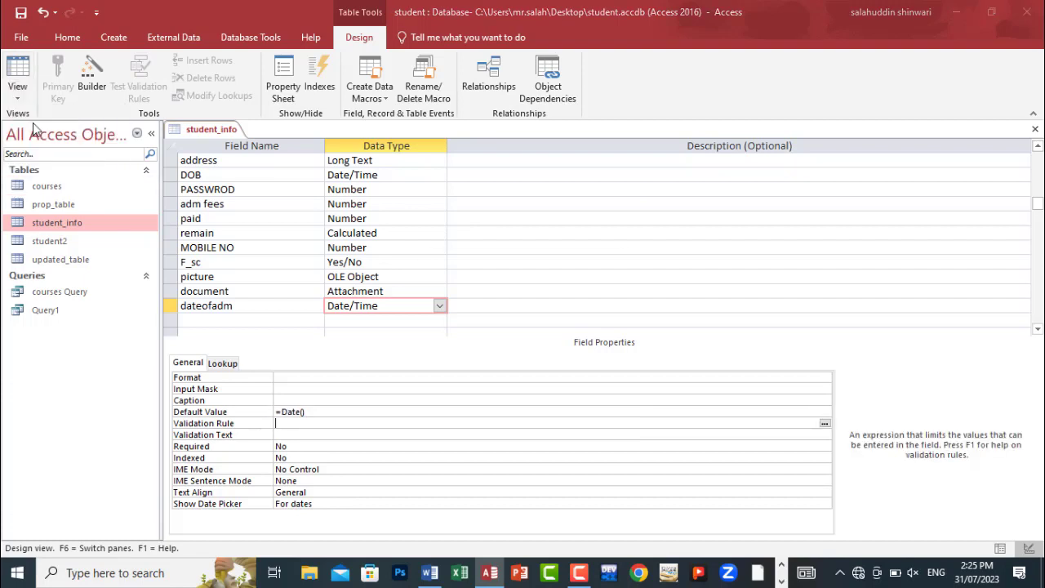
pyautogui.click(496, 332)
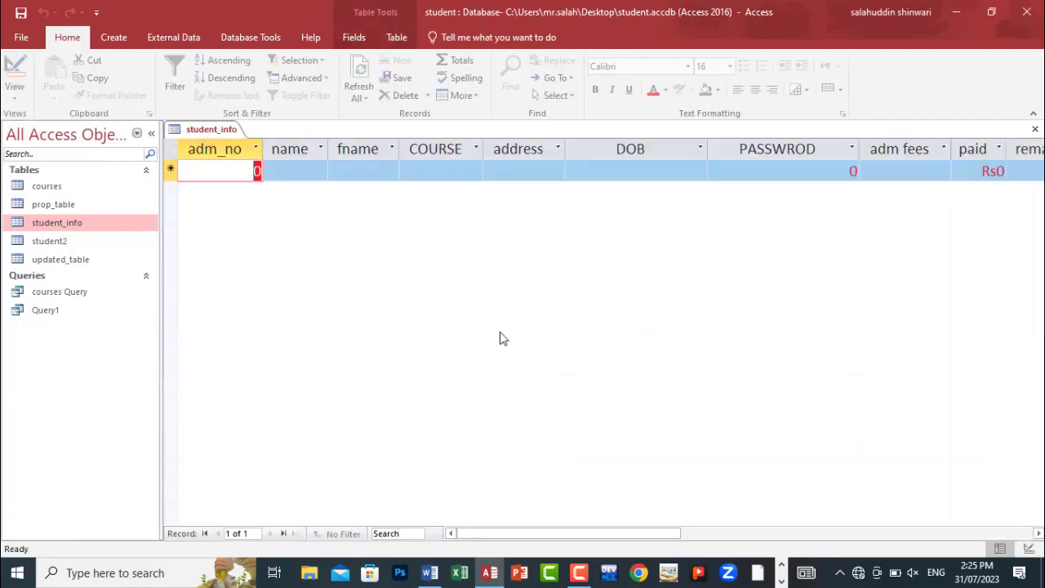
# Go through the blank record's fields to examine the default date in dateofadm
pyautogui.press('Tab')
pyautogui.press('Tab')
pyautogui.press('Tab')
pyautogui.press('Tab')
pyautogui.press('Tab')
pyautogui.press('Tab')
pyautogui.press('Tab')
pyautogui.press('Tab')
pyautogui.press('Tab')
pyautogui.press('Tab')
pyautogui.press('Tab')
pyautogui.press('Tab')
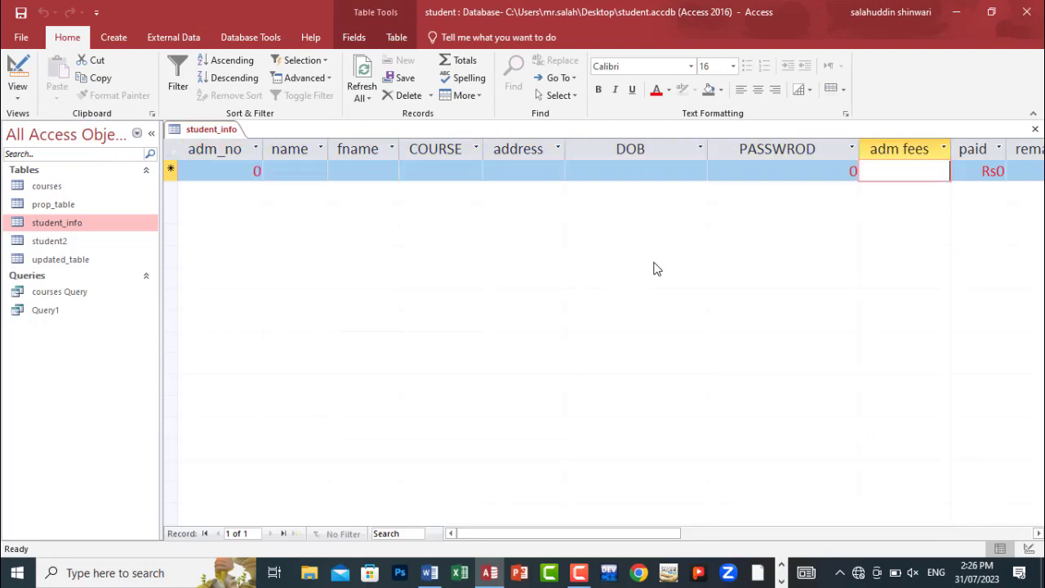
pyautogui.press('Tab')
pyautogui.press('Tab')
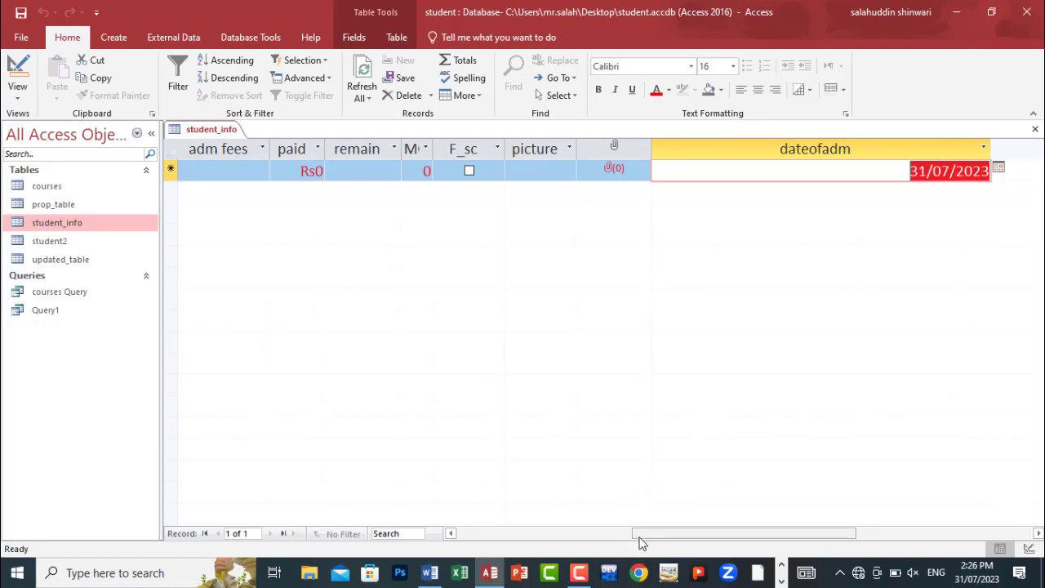
# Add a record with adm_no 1, leaving the other fields at their defaults through dateofadm
pyautogui.moveTo(639, 541); pyautogui.dragTo(391, 531)
pyautogui.click(240, 172)
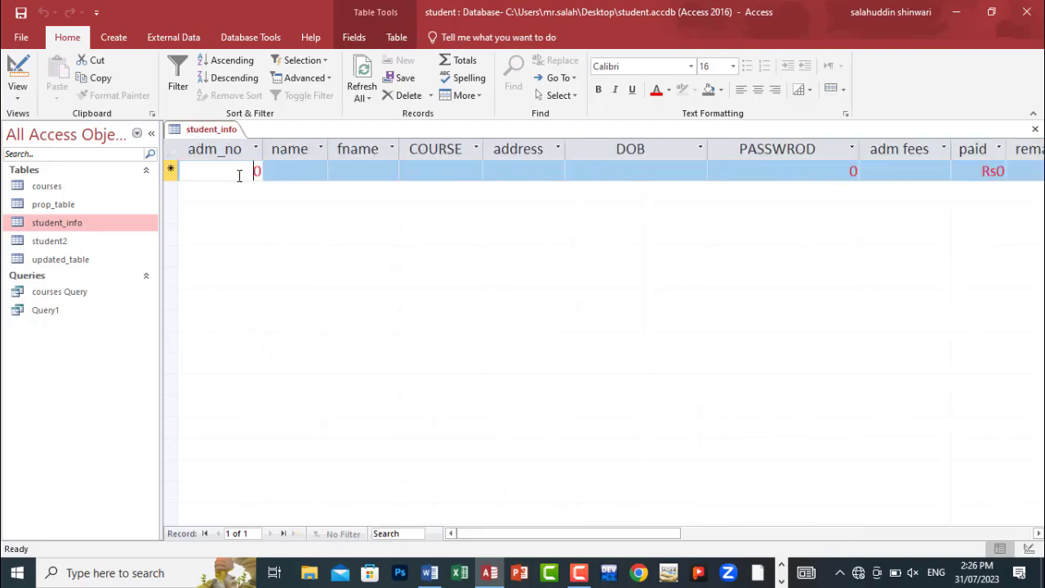
pyautogui.moveTo(240, 172); pyautogui.dragTo(272, 172)
pyautogui.write('1')
pyautogui.press('Tab')
pyautogui.press('Tab')
pyautogui.press('Tab')
pyautogui.press('Tab')
pyautogui.press('Tab')
pyautogui.press('Tab')
pyautogui.press('Tab')
pyautogui.press('Tab')
pyautogui.press('Tab')
pyautogui.press('Tab')
pyautogui.press('Tab')
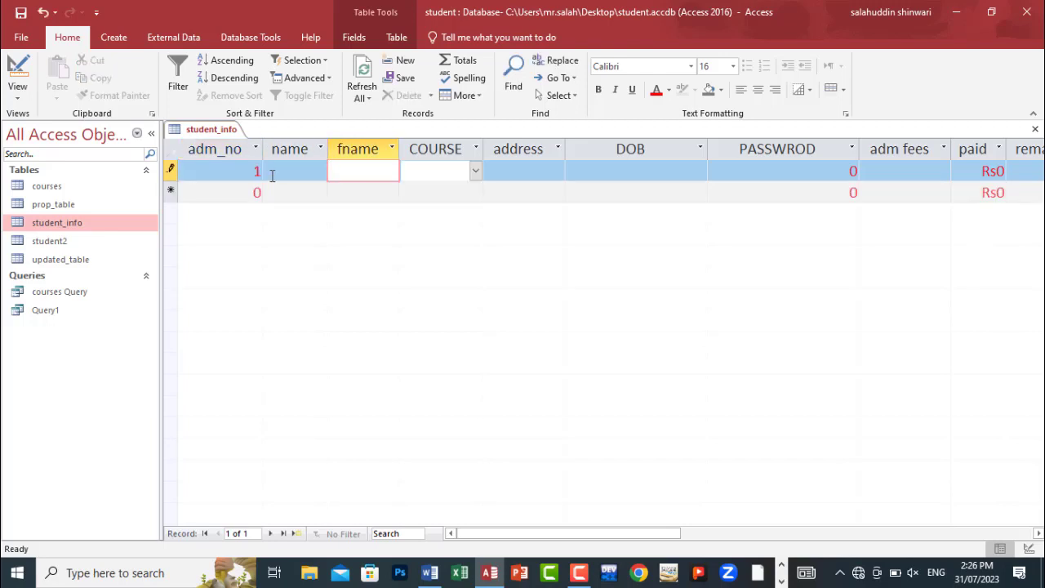
pyautogui.press('Tab')
pyautogui.press('Tab')
pyautogui.press('Tab')
pyautogui.press('Tab')
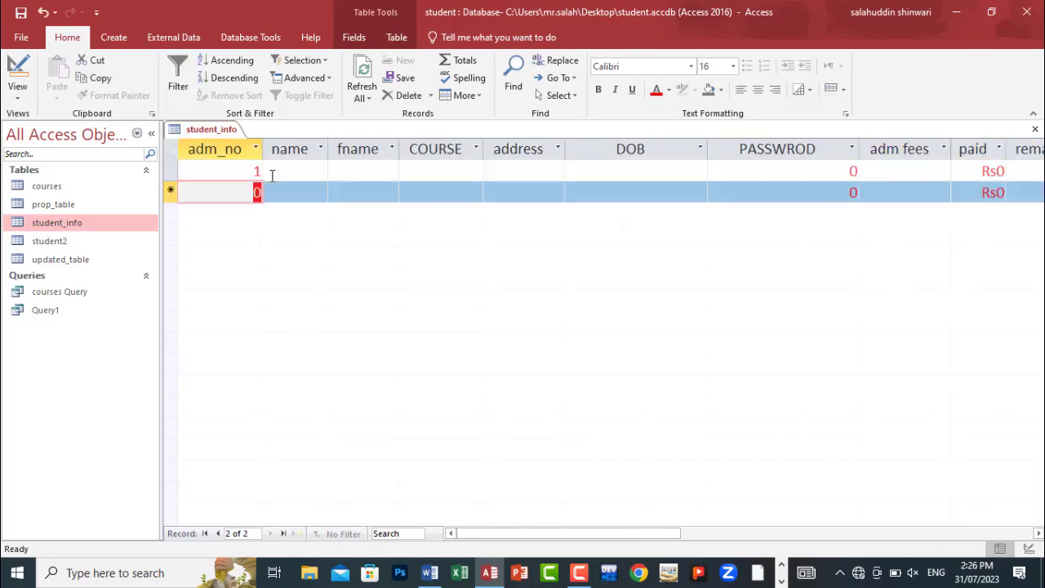
# Go through the second, blank record's fields to examine the default date in dateofadm
pyautogui.press('Tab')
pyautogui.press('Tab')
pyautogui.press('Tab')
pyautogui.press('Tab')
pyautogui.press('Tab')
pyautogui.press('Tab')
pyautogui.press('Tab')
pyautogui.press('Tab')
pyautogui.press('Tab')
pyautogui.press('Tab')
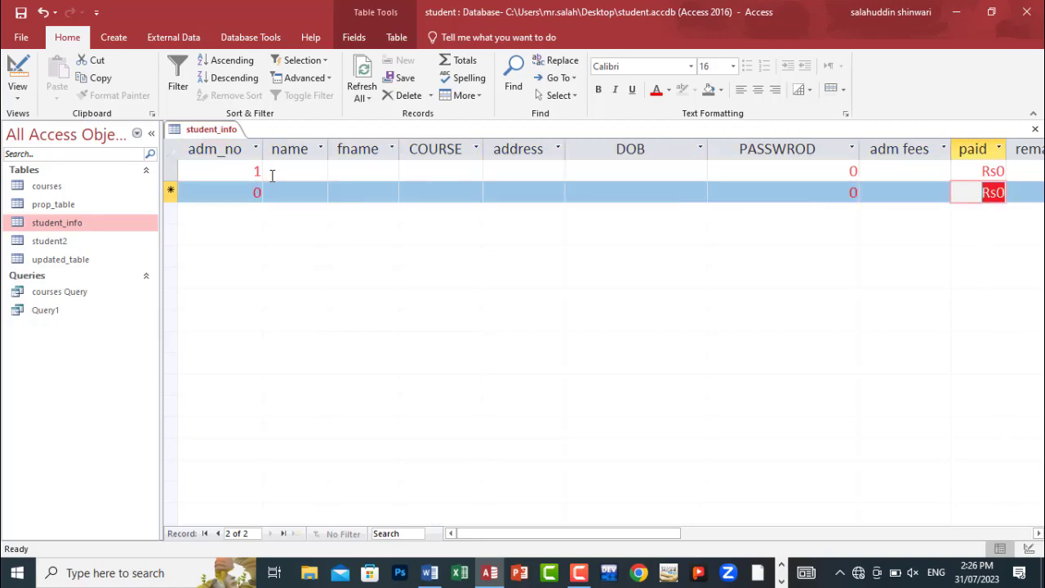
pyautogui.press('Tab')
pyautogui.press('Tab')
pyautogui.press('Tab')
pyautogui.press('Tab')
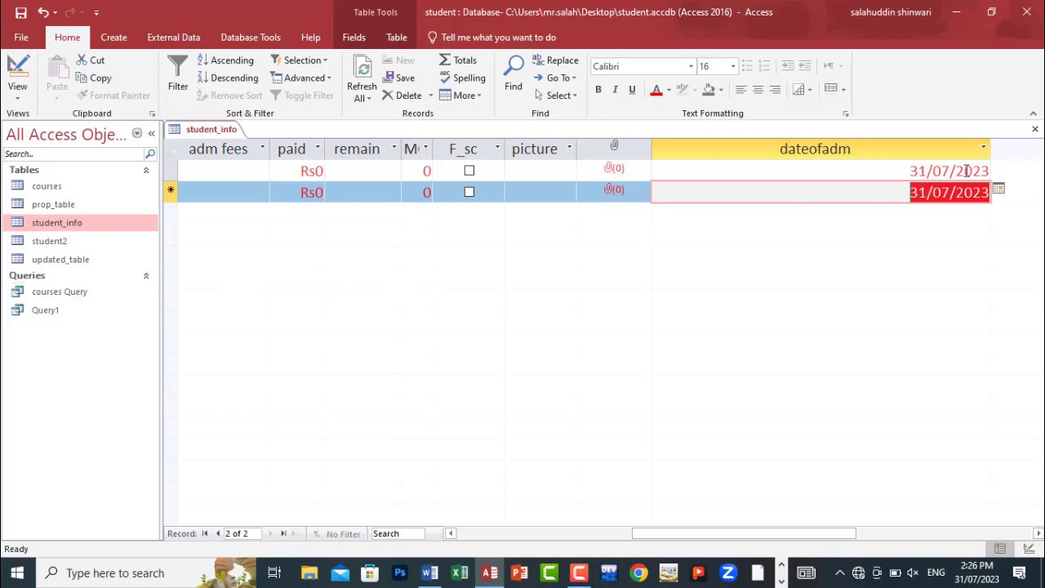
# Narrow the dateofadm column and delete all records from the student_info table
pyautogui.moveTo(992, 153); pyautogui.dragTo(861, 163)
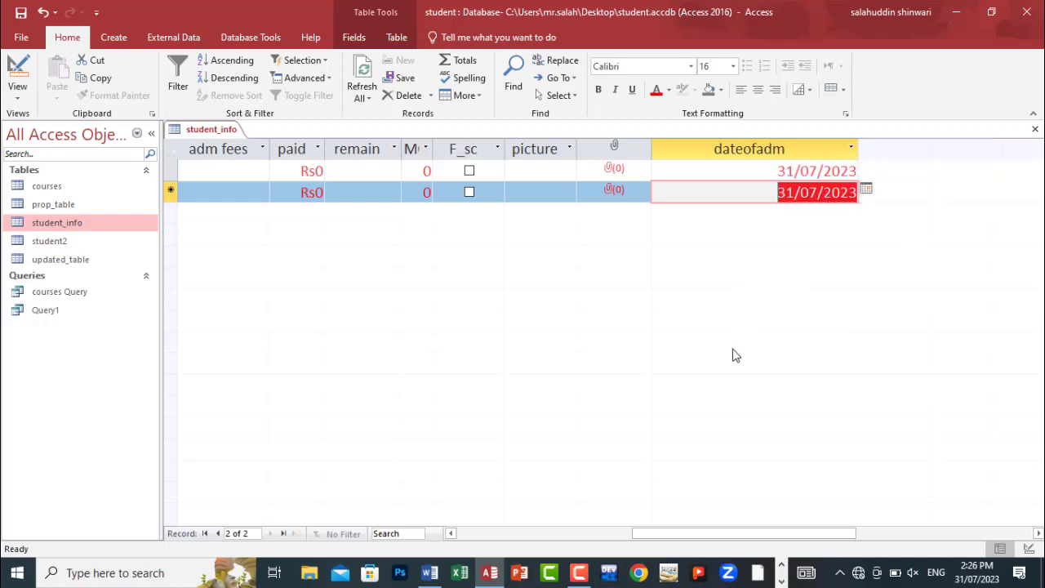
pyautogui.hotkey('ctrl', 'a')
pyautogui.press('Delete')
pyautogui.press('Return')
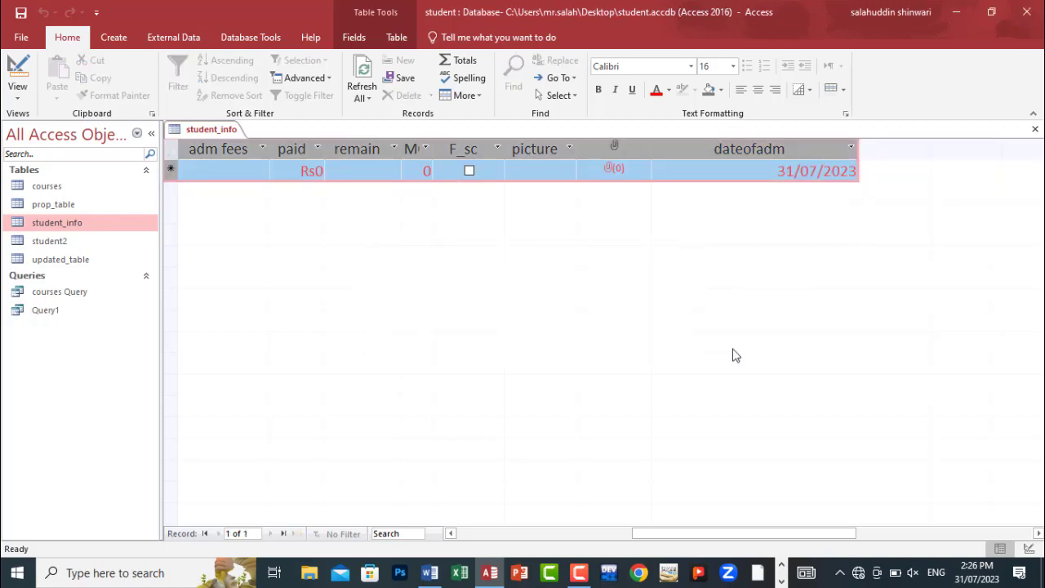
# Change the dateofadm date in the blank record to 25/07/2023 and select all records
pyautogui.doubleClick(788, 170)
pyautogui.write('25')
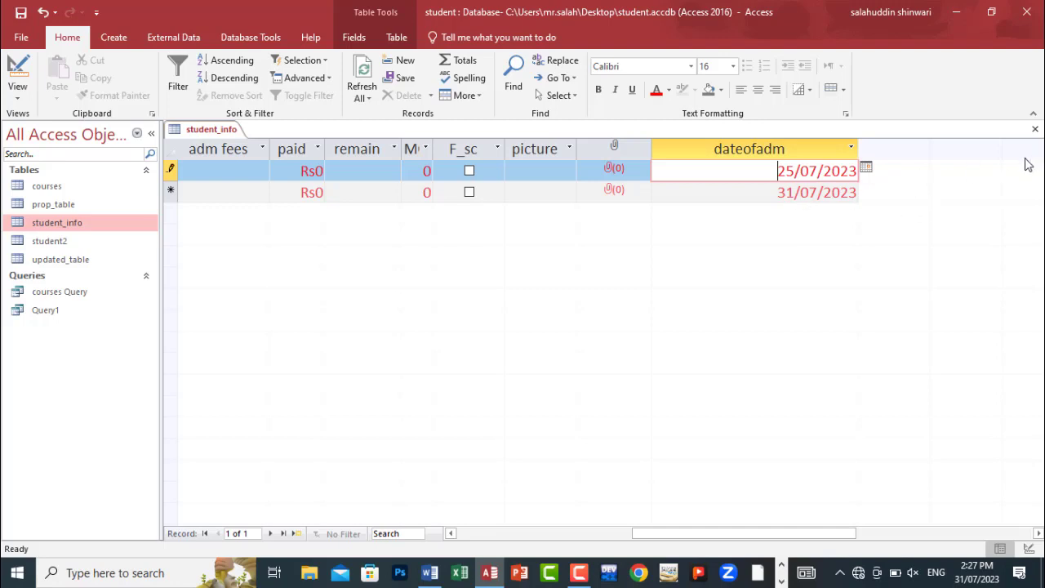
pyautogui.hotkey('ctrl', 'a')
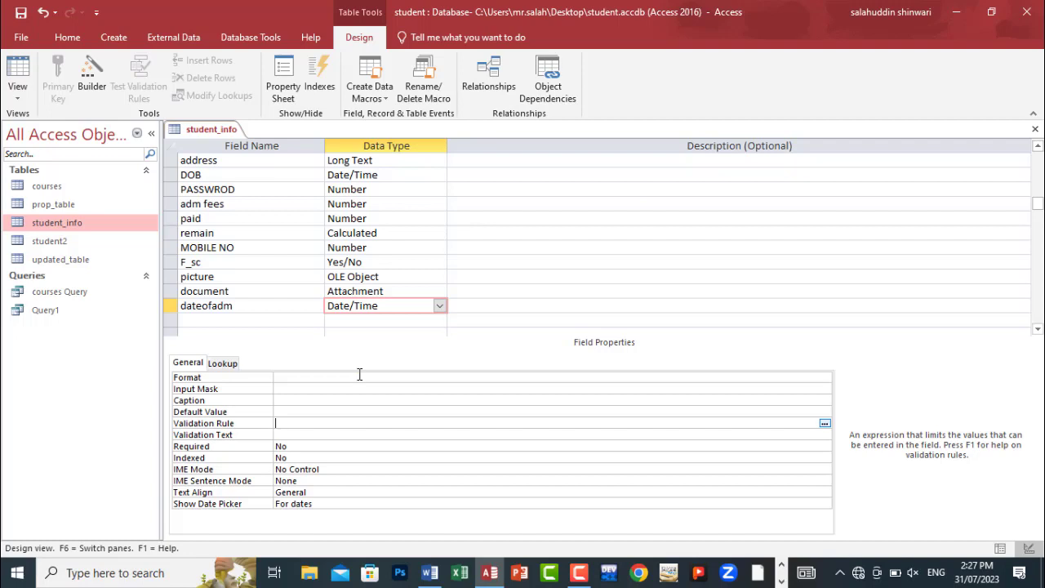
# Set the dateofadm field's validation rule to <31/07/2023
pyautogui.write('<31/07/2023')
pyautogui.press('Return')
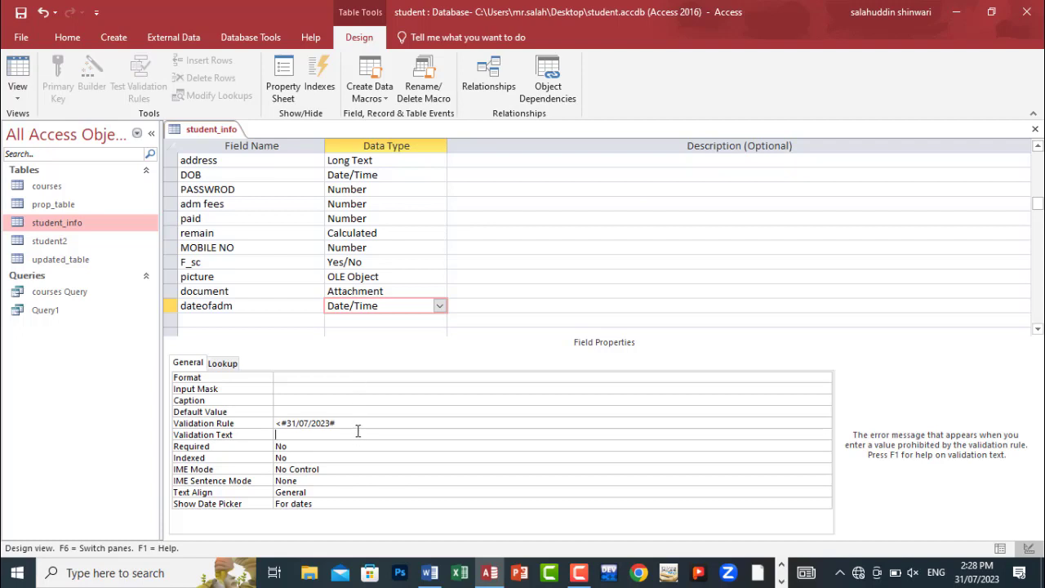
pyautogui.click(355, 424)
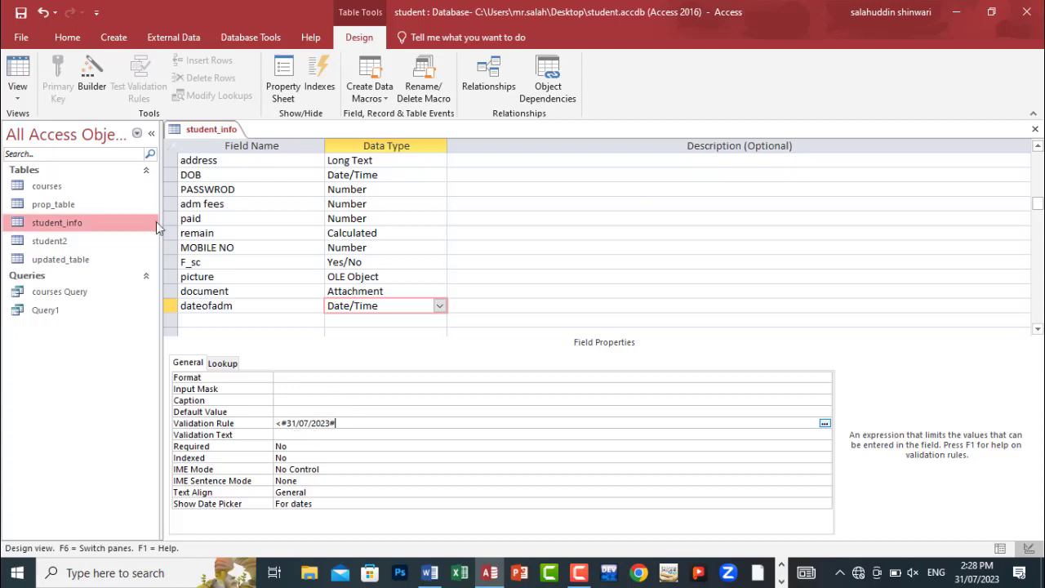
# Change the validation rule of dateofadm to <#01/08/2023#, save the table and return to Datasheet View
pyautogui.click(307, 424)
pyautogui.press('BackSpace')
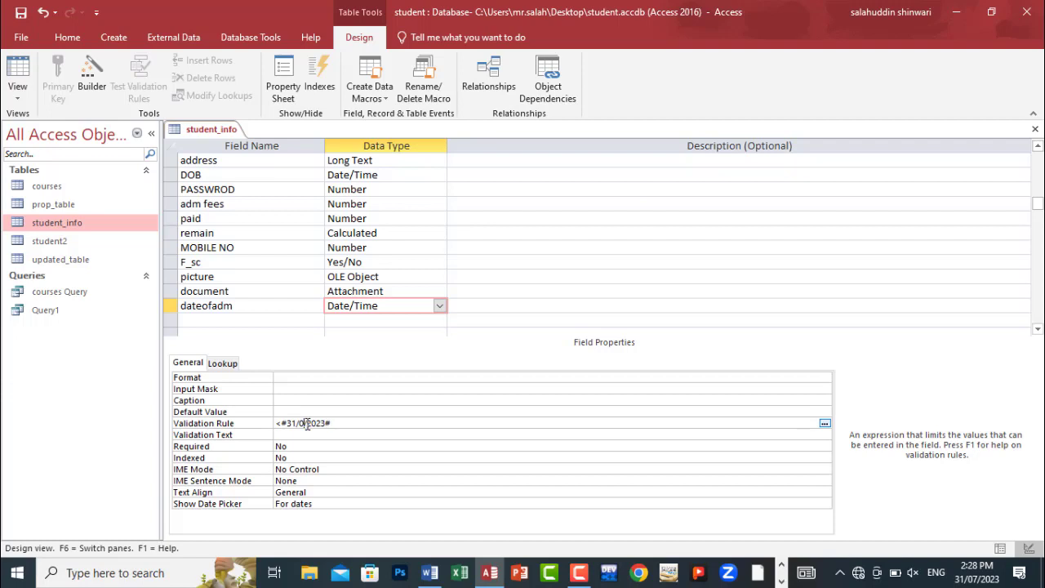
pyautogui.write('8')
pyautogui.click(295, 424)
pyautogui.press('BackSpace')
pyautogui.write('01')
pyautogui.click(17, 92)
pyautogui.click(55, 133)
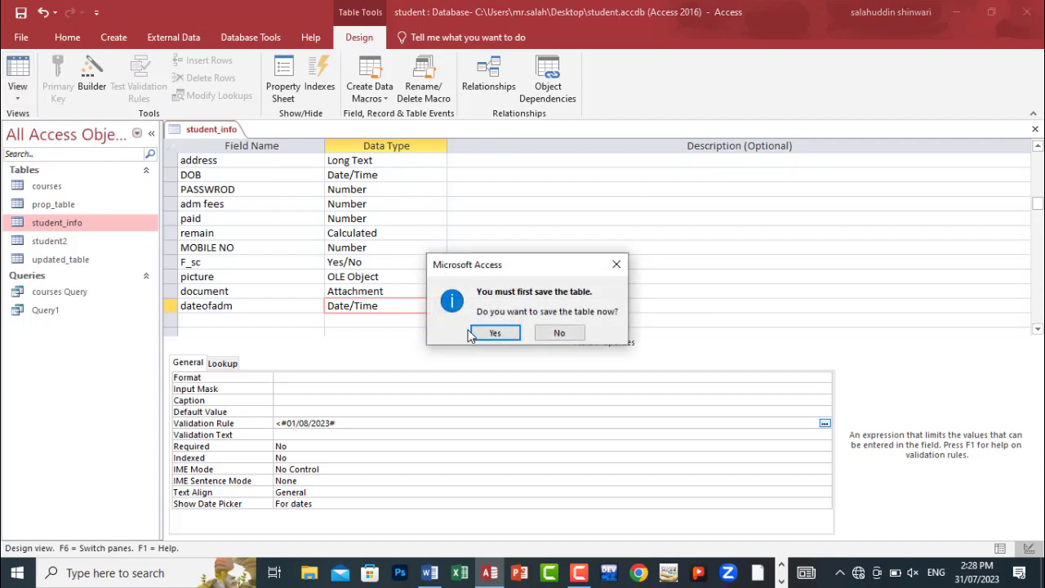
pyautogui.click(482, 333)
# Enter 24/07/2023 in the blank record's dateofadm field using the date picker and commit the record
pyautogui.press('Tab')
pyautogui.press('Tab')
pyautogui.press('Tab')
pyautogui.press('Tab')
pyautogui.press('Tab')
pyautogui.press('Tab')
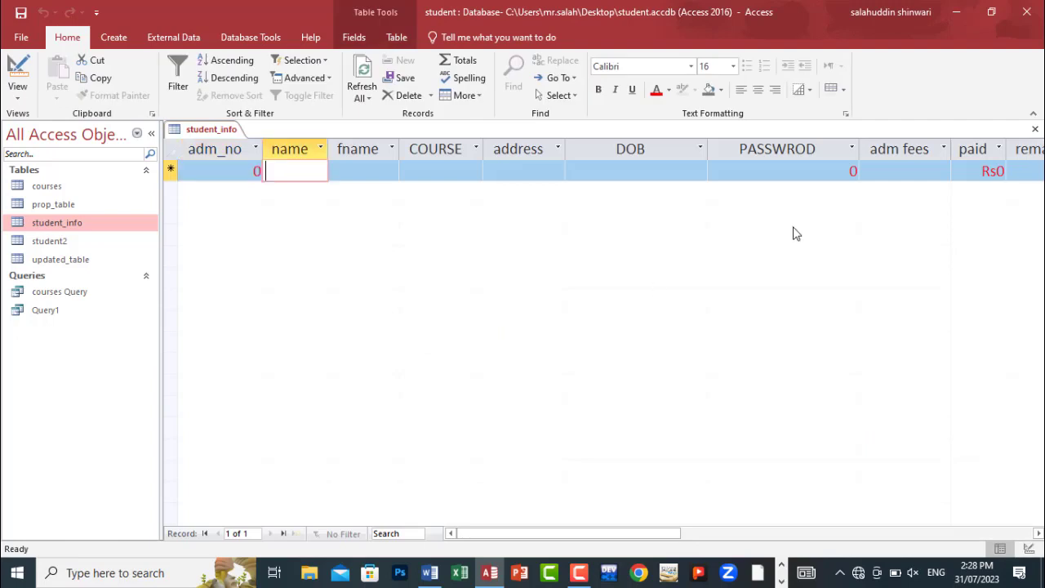
pyautogui.press('Tab')
pyautogui.press('Tab')
pyautogui.press('Tab')
pyautogui.press('Tab')
pyautogui.press('Tab')
pyautogui.press('Tab')
pyautogui.press('Tab')
pyautogui.press('Tab')
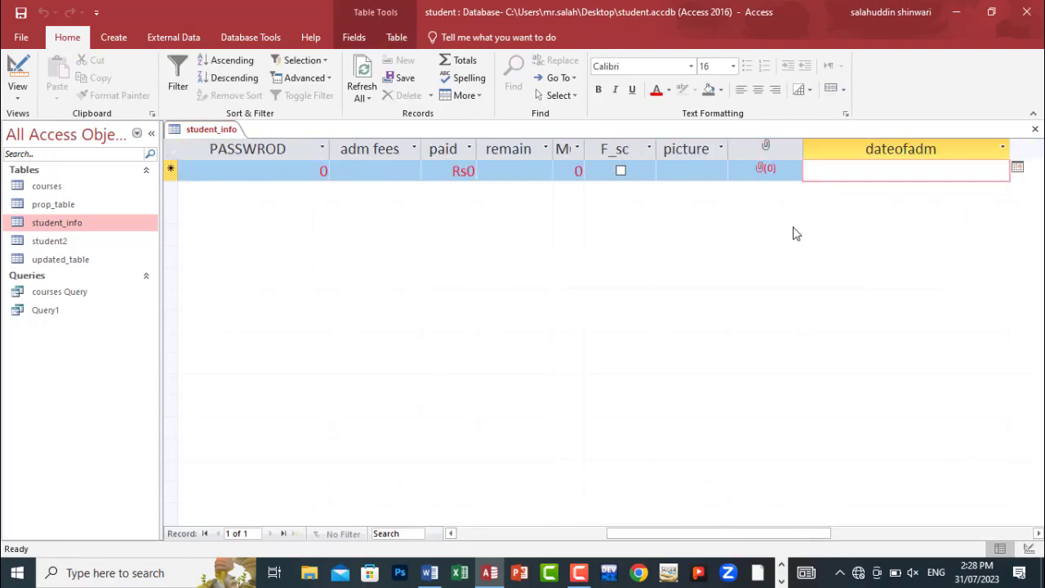
pyautogui.click(1017, 167)
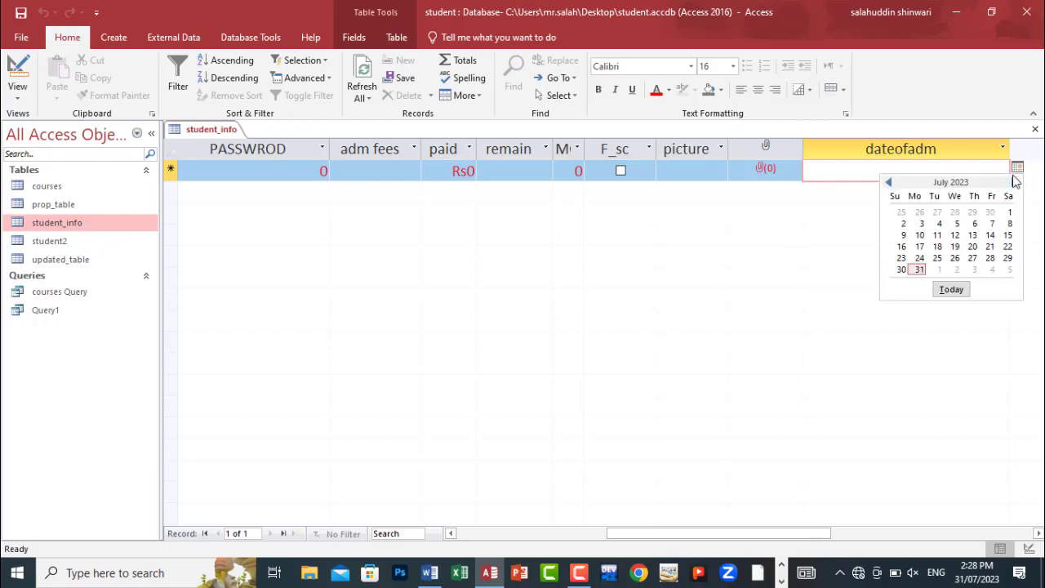
pyautogui.click(920, 258)
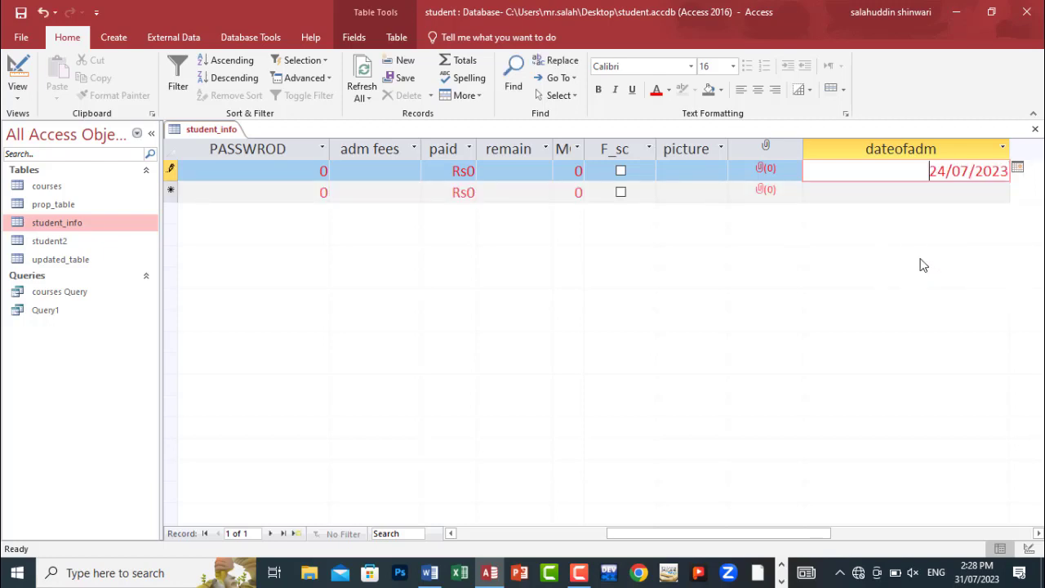
pyautogui.press('Tab')
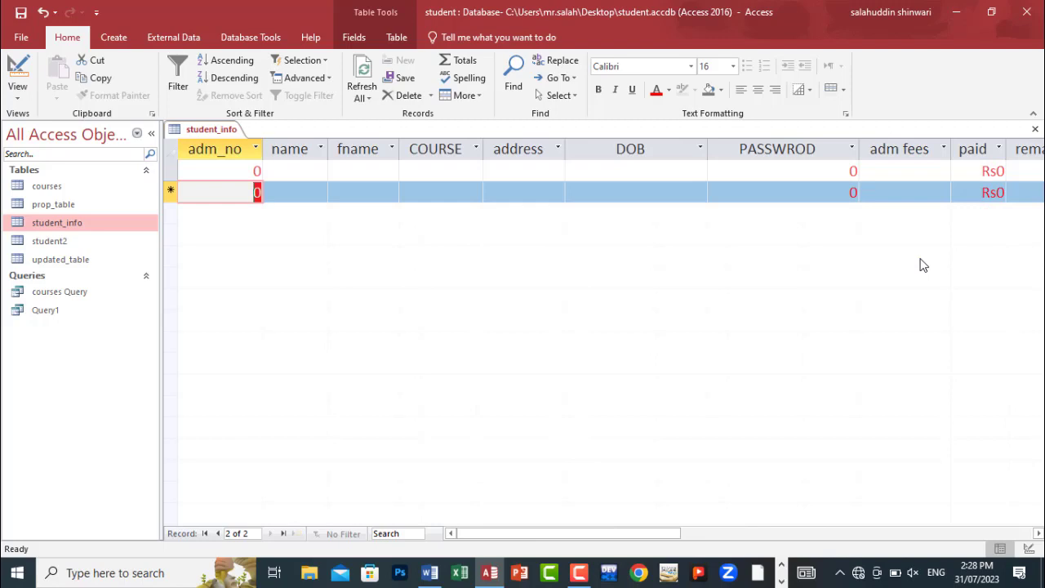
# Try to enter 02/08/2023 in the second record's dateofadm field to test the validation rule, and discard the entry
pyautogui.press('Tab')
pyautogui.press('Tab')
pyautogui.press('Tab')
pyautogui.press('Tab')
pyautogui.press('Tab')
pyautogui.press('Tab')
pyautogui.press('Tab')
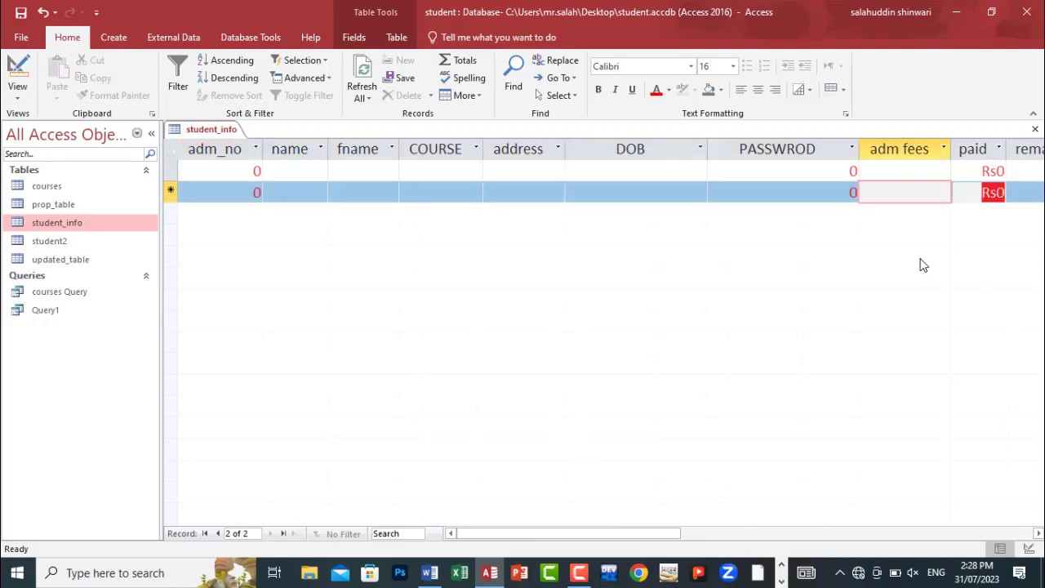
pyautogui.press('Tab')
pyautogui.press('Tab')
pyautogui.press('Tab')
pyautogui.press('Tab')
pyautogui.press('Tab')
pyautogui.press('Tab')
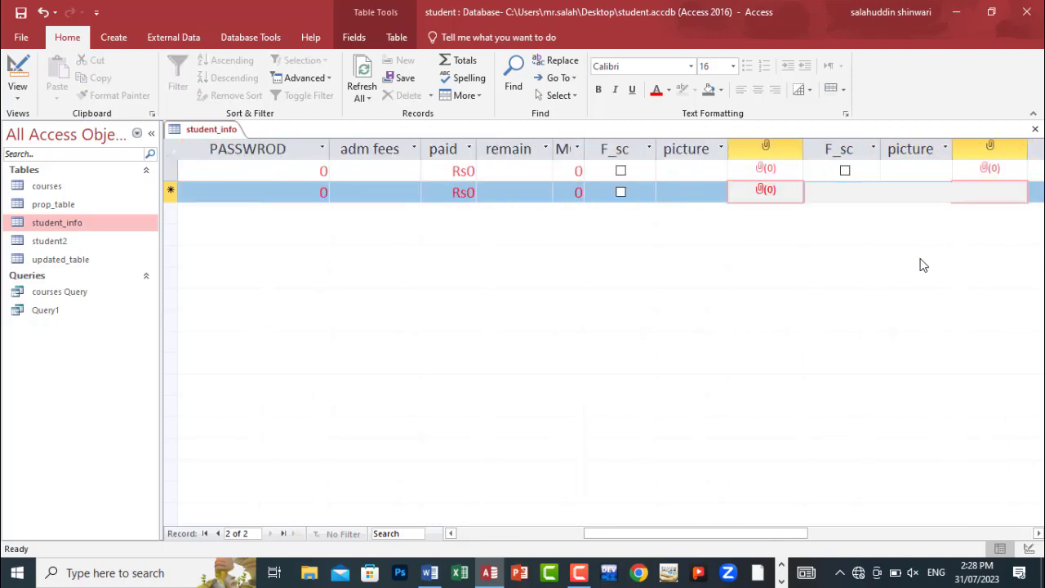
pyautogui.press('Tab')
pyautogui.click(1016, 188)
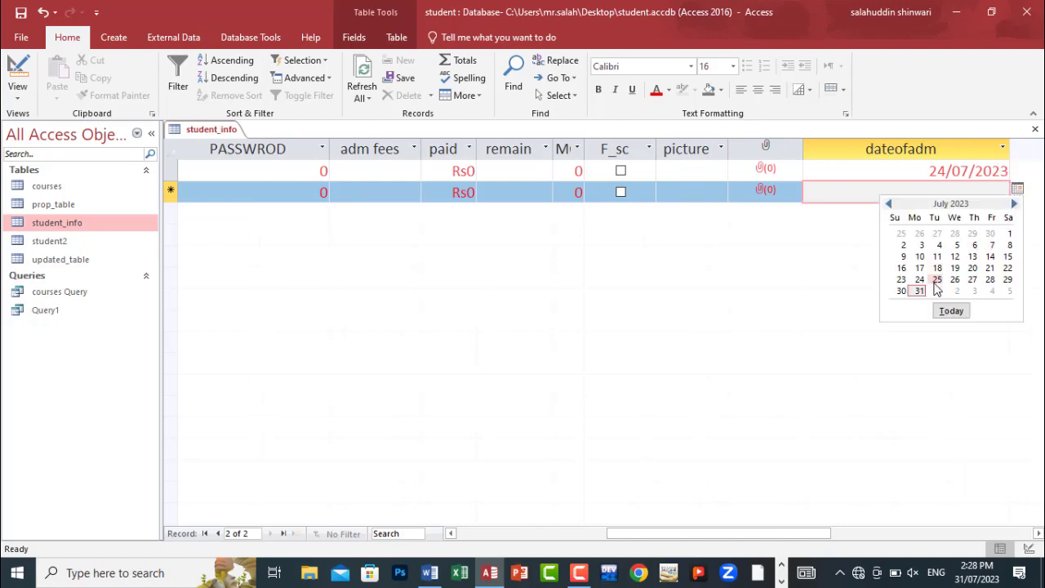
pyautogui.scroll(-1, 936, 289)
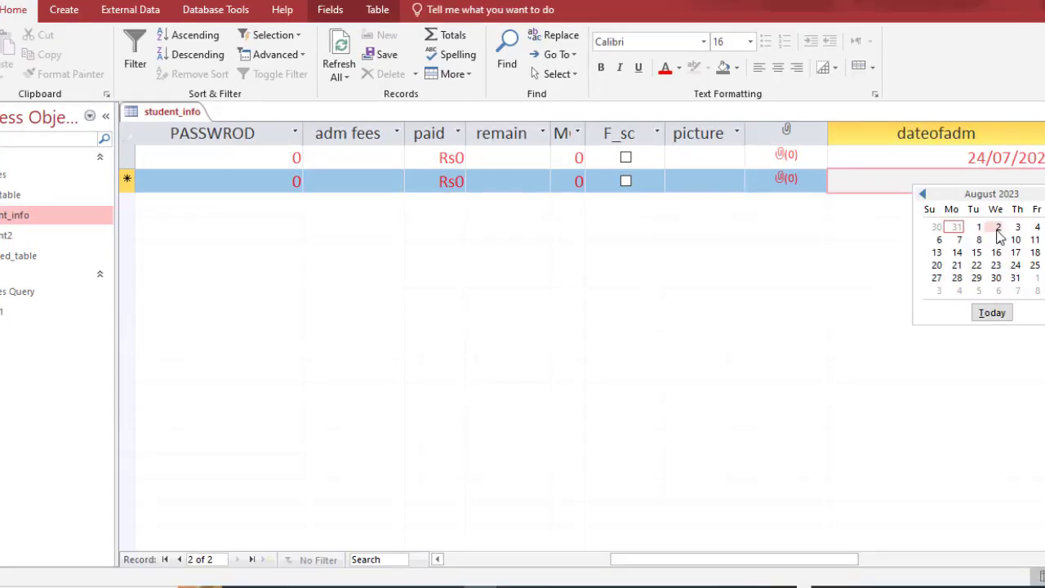
pyautogui.click(997, 229)
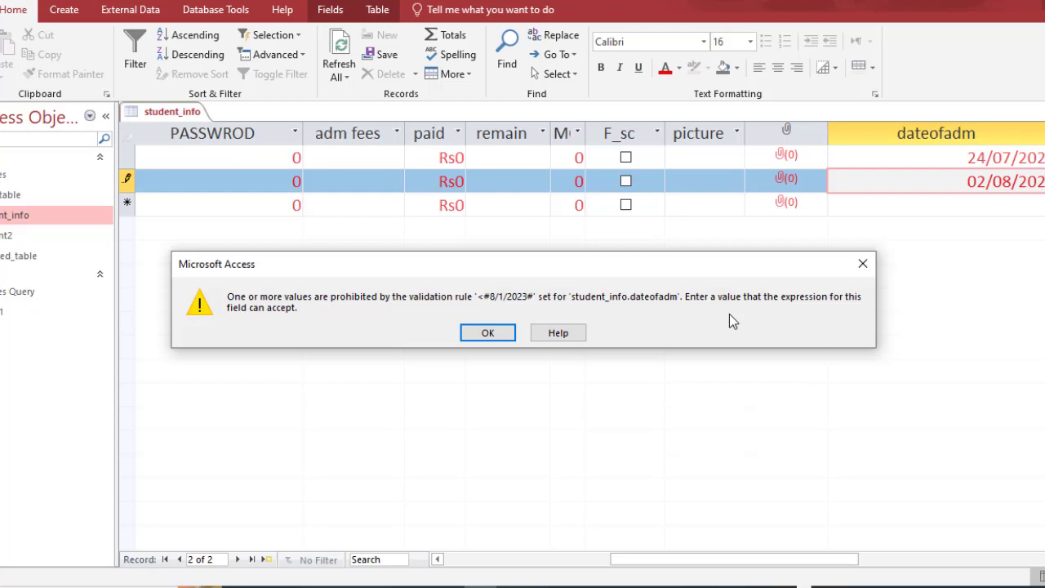
pyautogui.click(856, 271)
pyautogui.click(856, 271)
pyautogui.click(861, 264)
pyautogui.press('Escape')
pyautogui.press('Escape')
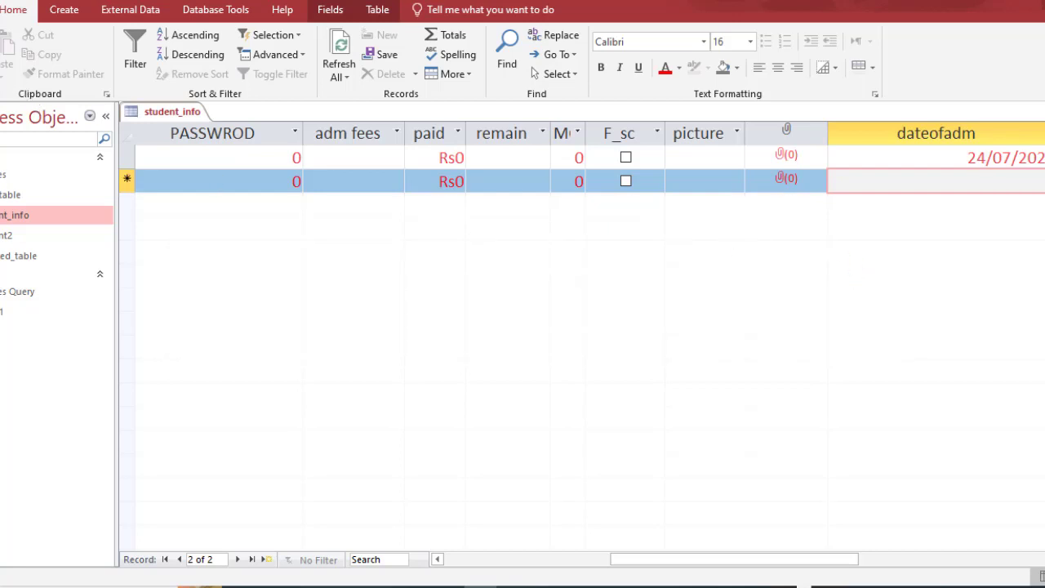
# In Design View, clear the dateofadm field's validation rule
pyautogui.click(2, 78)
pyautogui.click(11, 159)
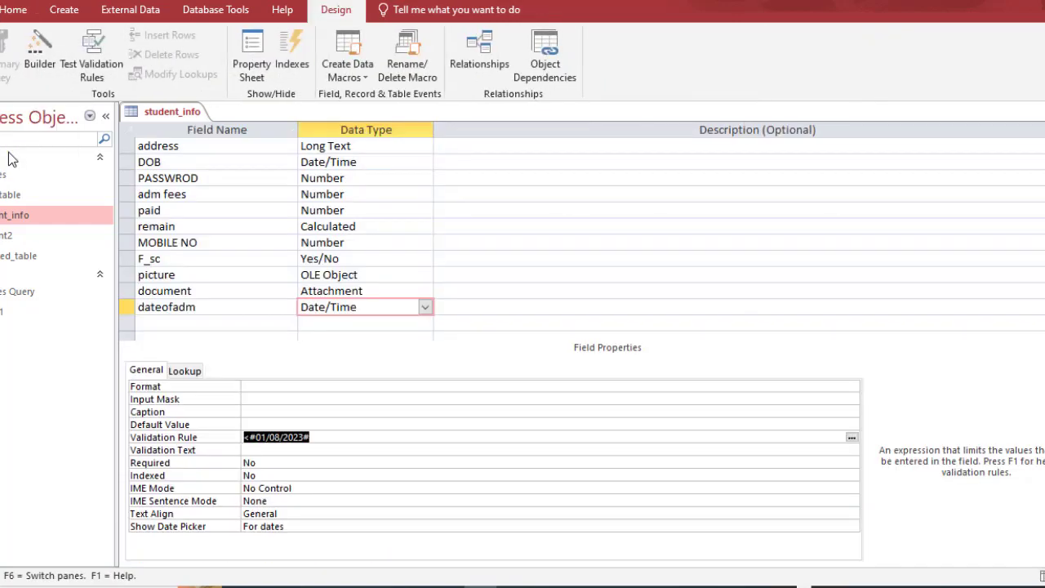
pyautogui.press('Delete')
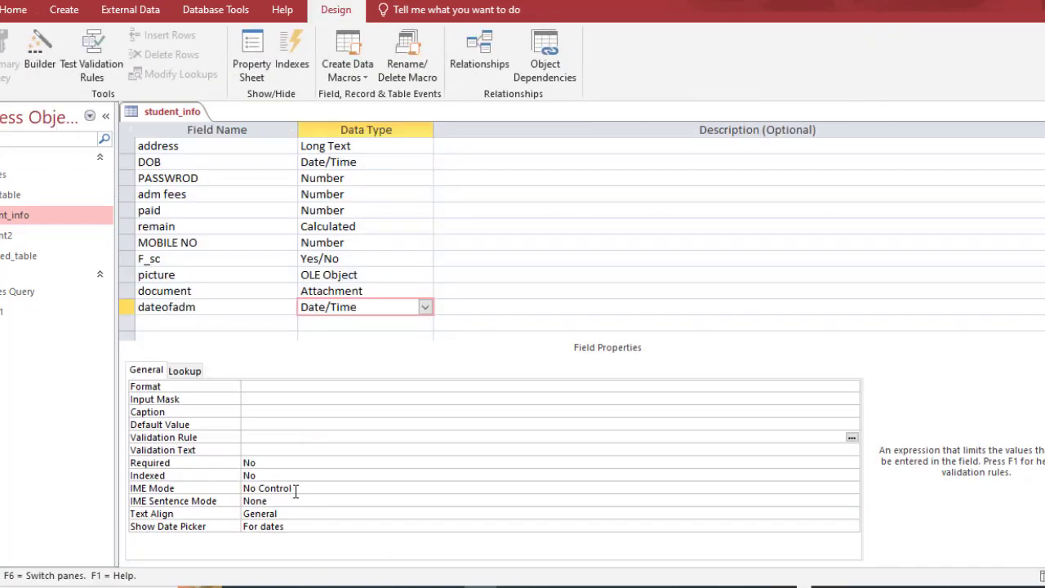
# Examine the Required, Indexed and Text Align properties of dateofadm, including the available alignment options
pyautogui.click(279, 463)
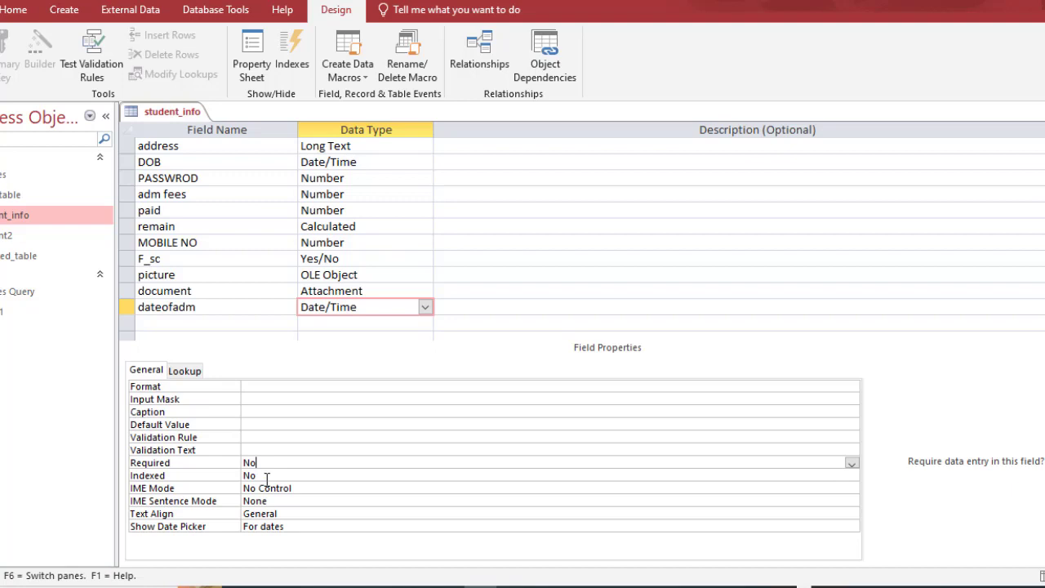
pyautogui.click(266, 477)
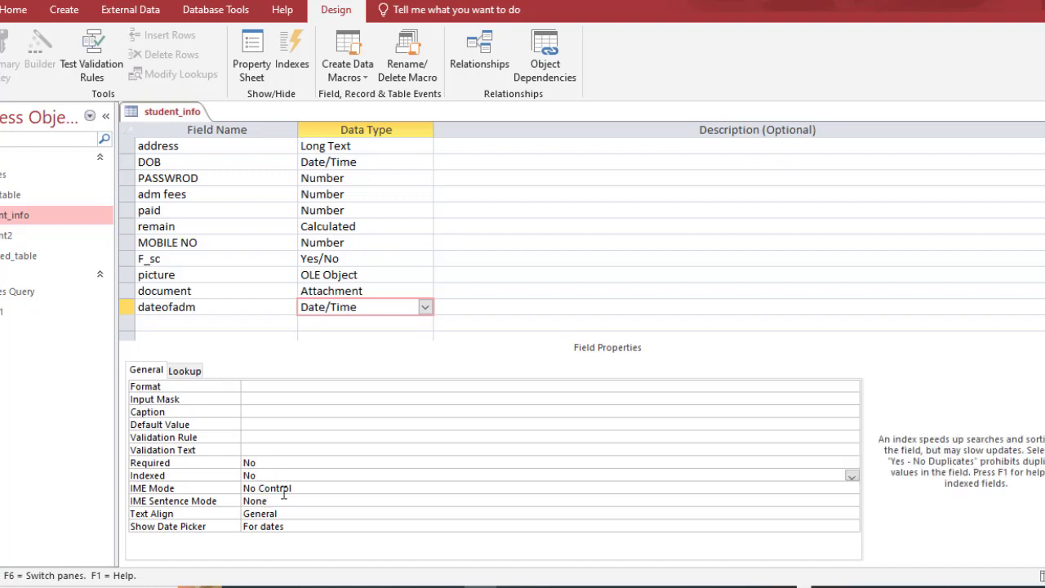
pyautogui.click(283, 514)
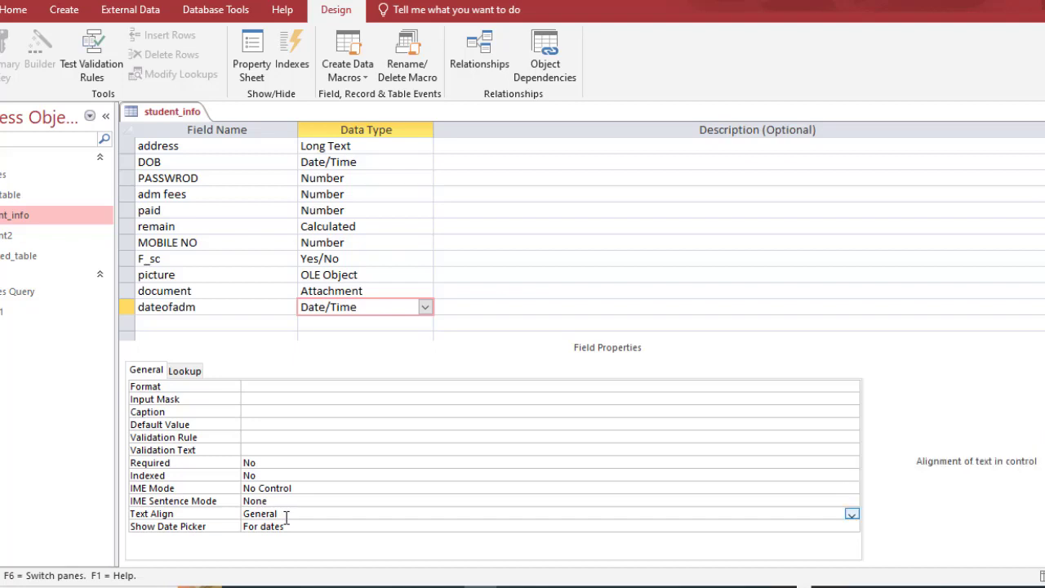
pyautogui.click(851, 514)
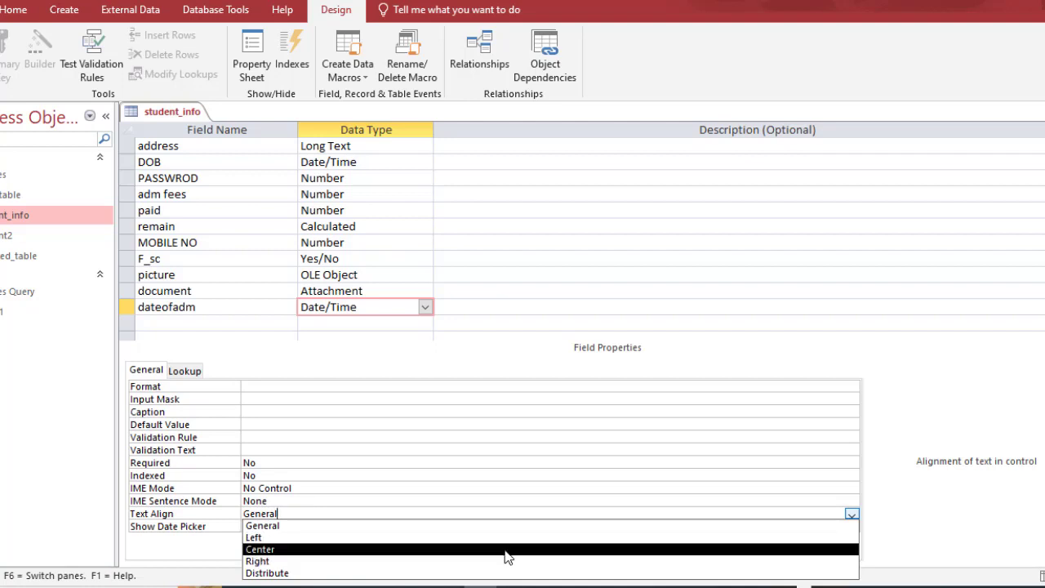
pyautogui.press('Escape')
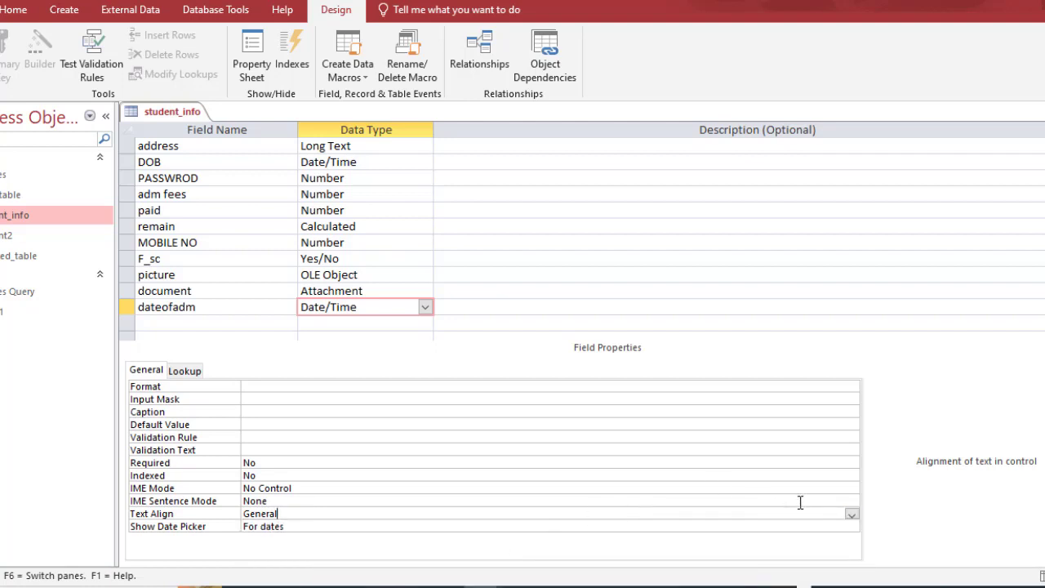
# Set dateofadm's Show Date Picker property to Never, save the table and switch to Datasheet View
pyautogui.click(821, 526)
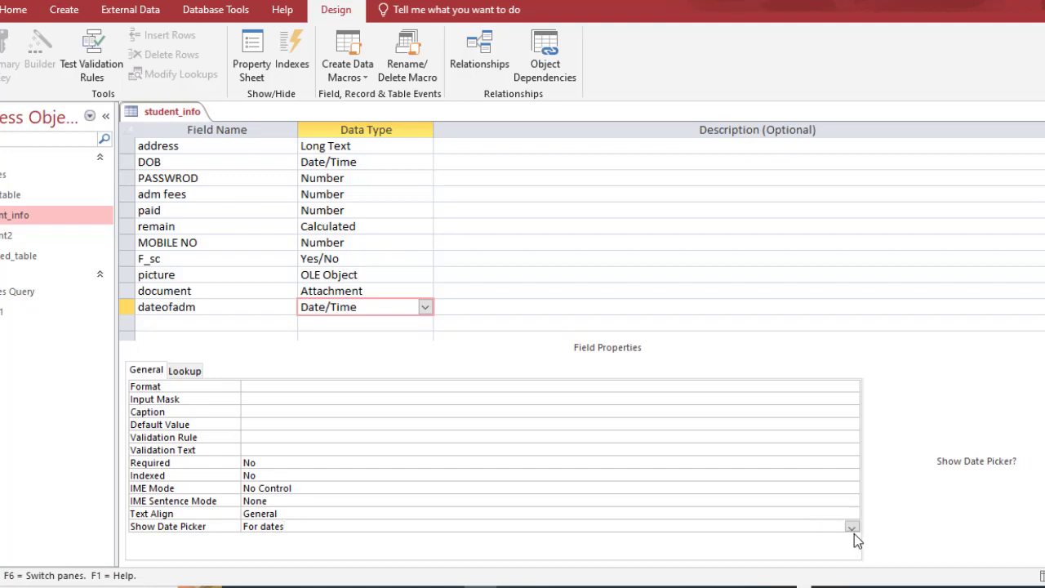
pyautogui.click(855, 531)
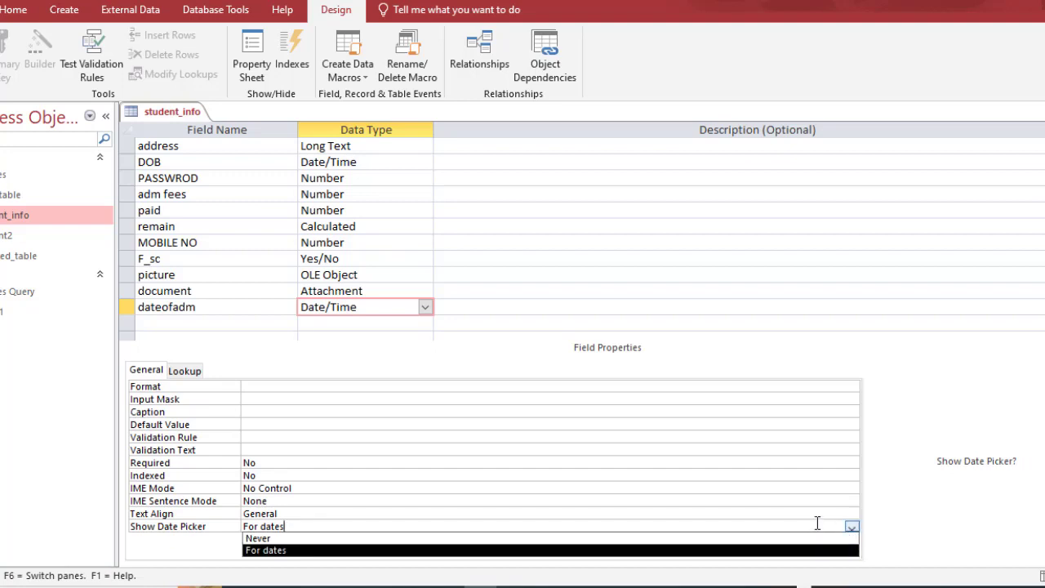
pyautogui.click(427, 539)
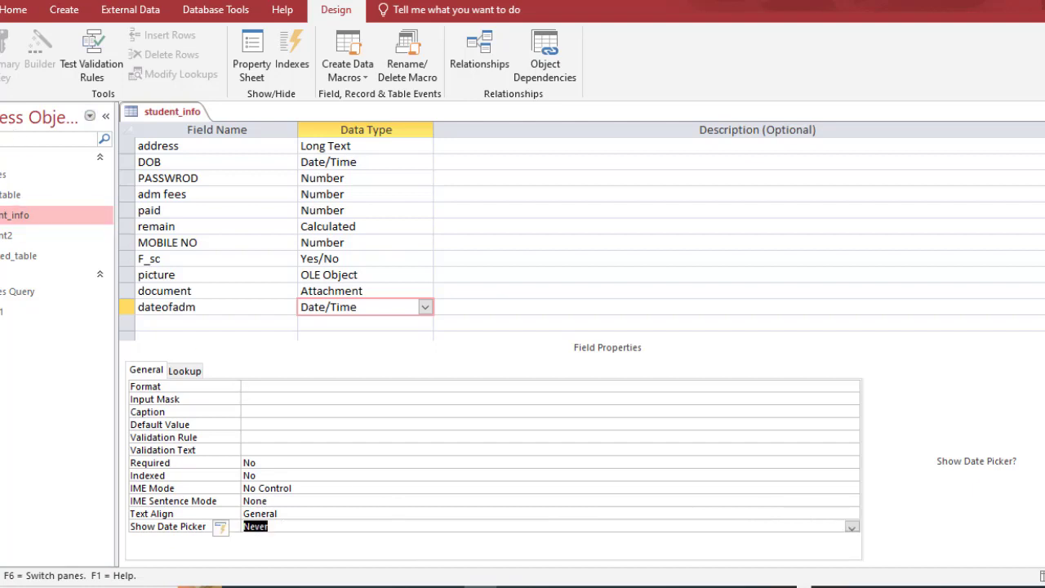
pyautogui.click(2, 73)
pyautogui.click(24, 106)
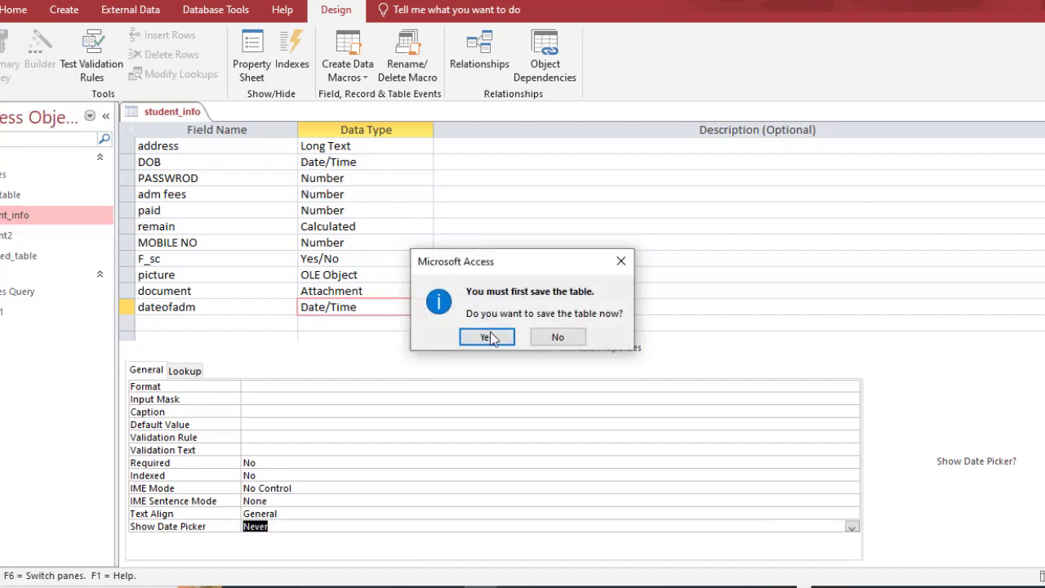
pyautogui.click(488, 337)
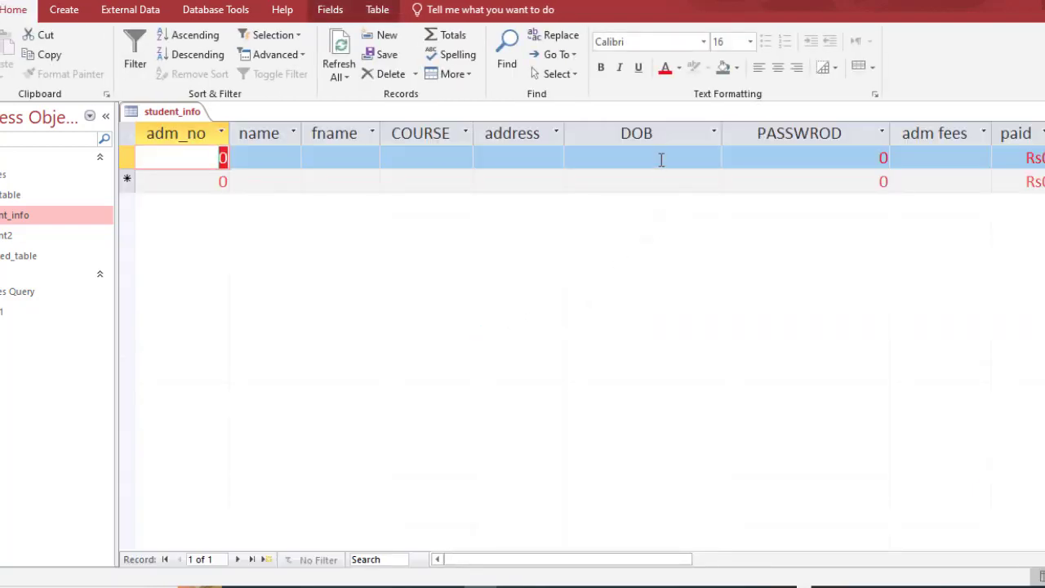
# Check the DOB and dateofadm fields of the first record for the date picker
pyautogui.click(661, 159)
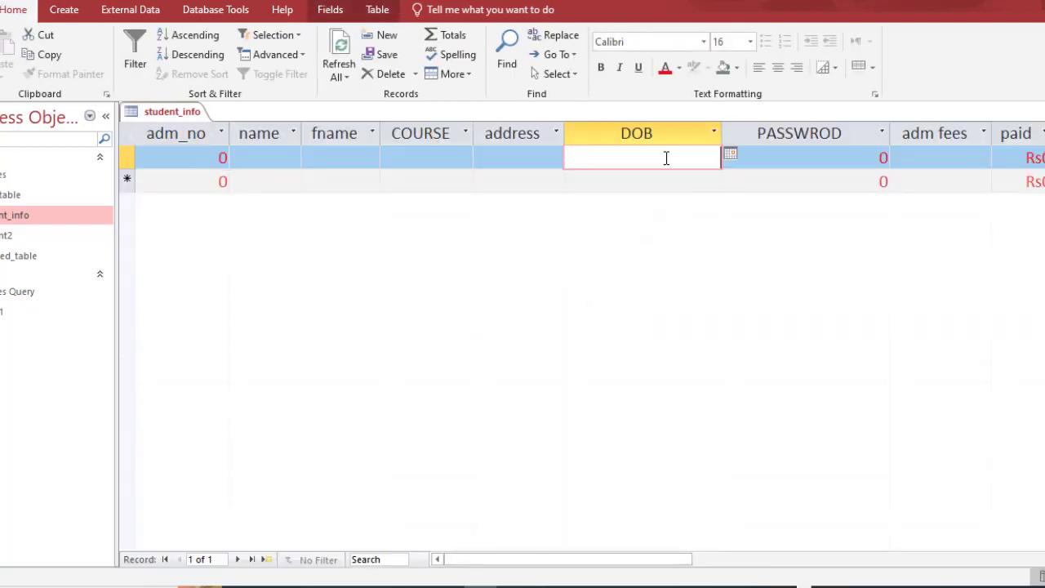
pyautogui.click(730, 156)
pyautogui.click(729, 155)
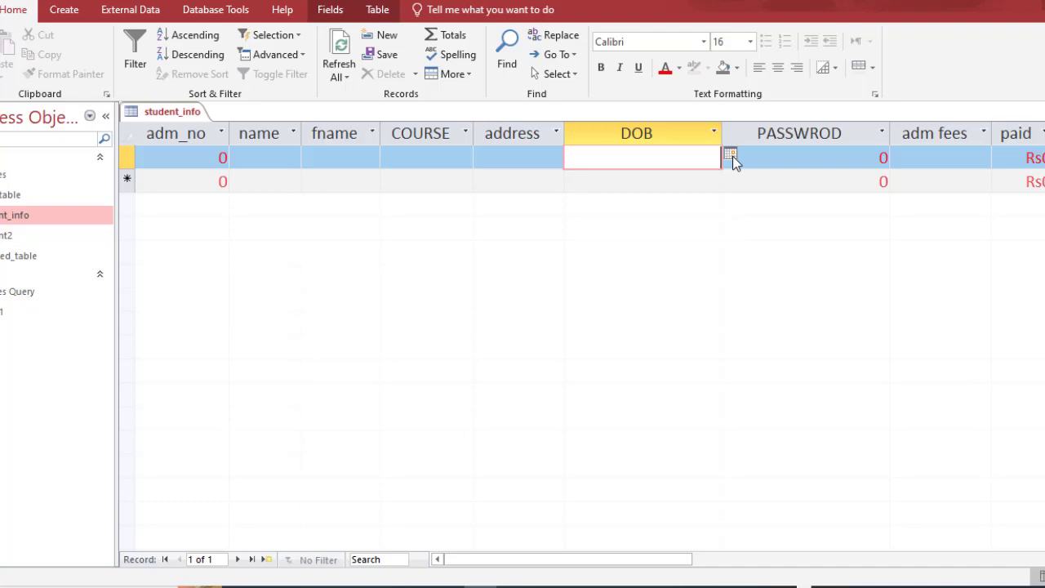
pyautogui.click(793, 160)
pyautogui.press('Tab')
pyautogui.press('Tab')
pyautogui.press('Tab')
pyautogui.press('Tab')
pyautogui.press('Tab')
pyautogui.press('Tab')
pyautogui.press('Tab')
pyautogui.press('Tab')
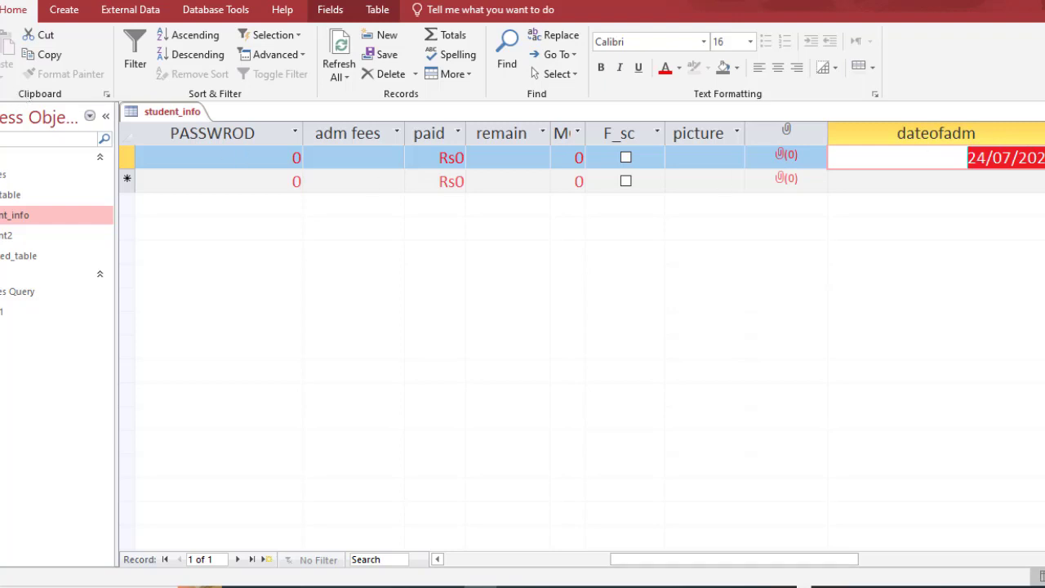
# In Design View, set dateofadm's Show Date Picker property to For dates, save the table and return to Datasheet View
pyautogui.click(0, 76)
pyautogui.click(17, 143)
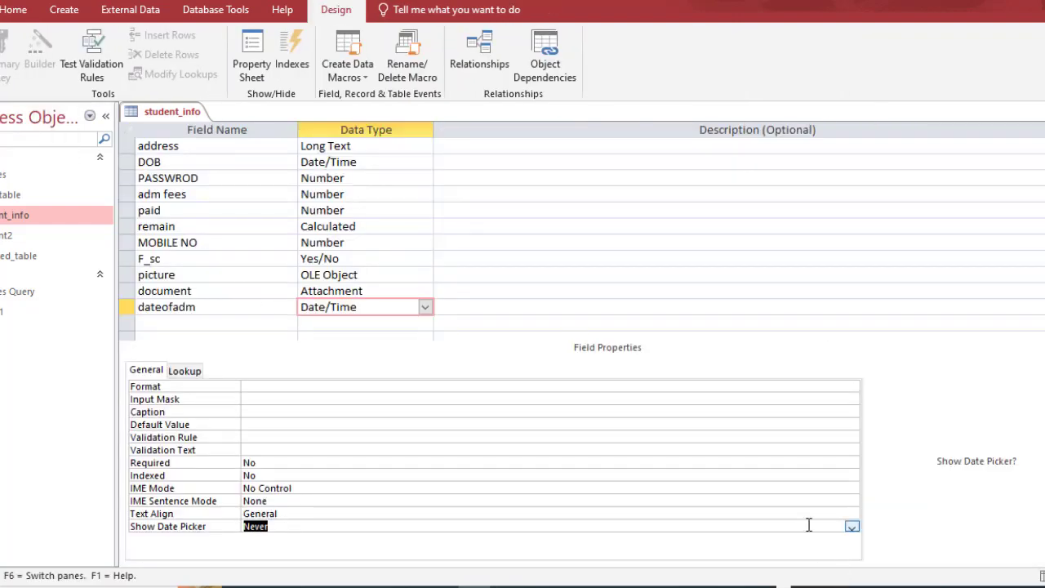
pyautogui.click(855, 527)
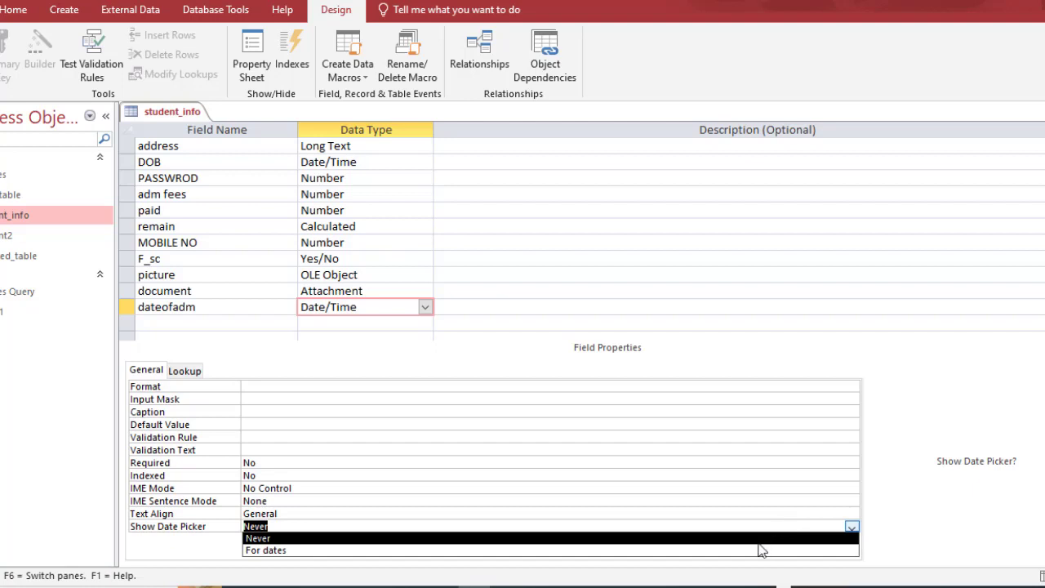
pyautogui.click(758, 557)
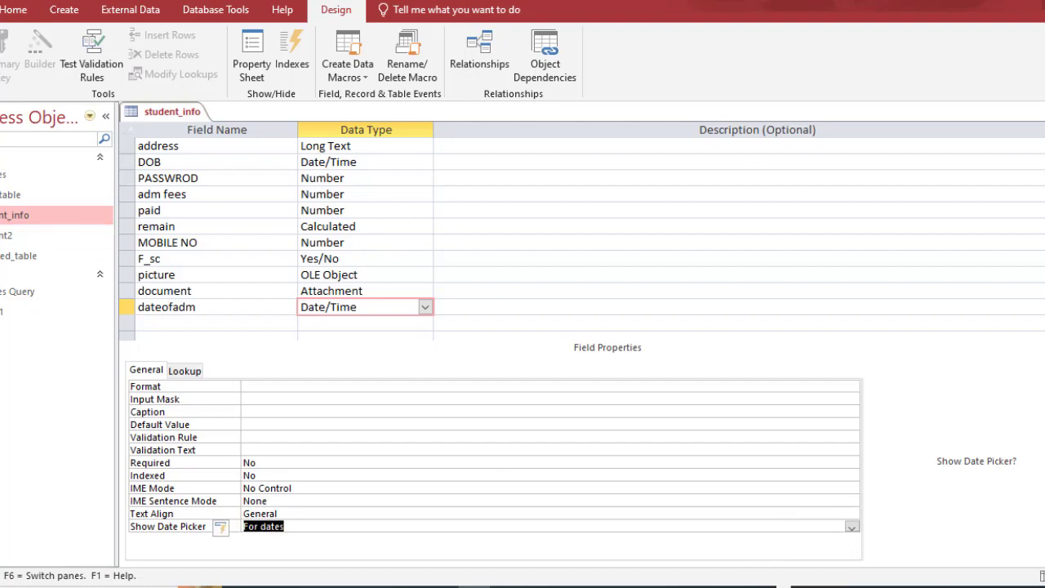
pyautogui.click(0, 72)
pyautogui.click(4, 106)
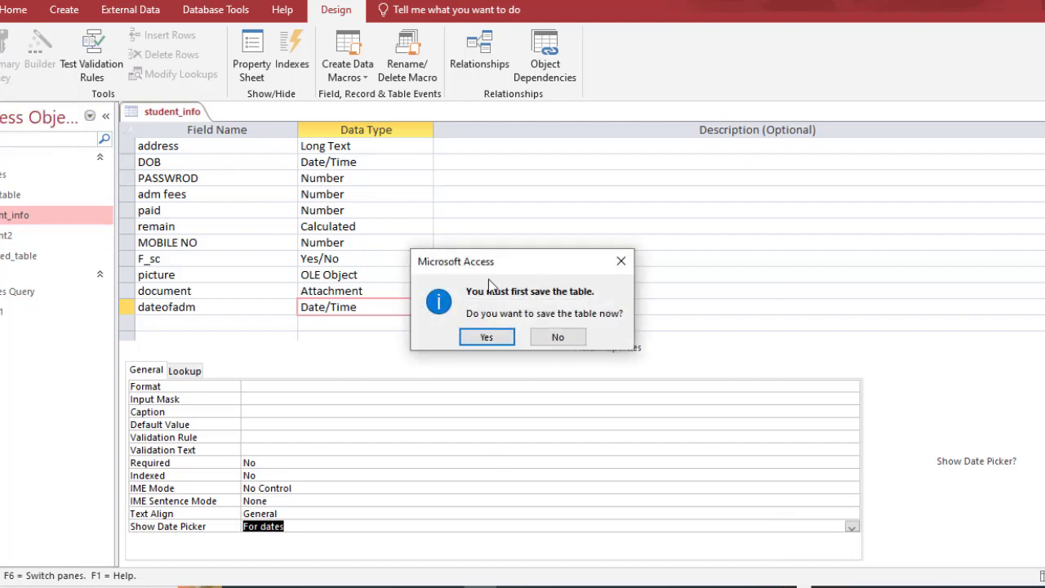
pyautogui.press('Return')
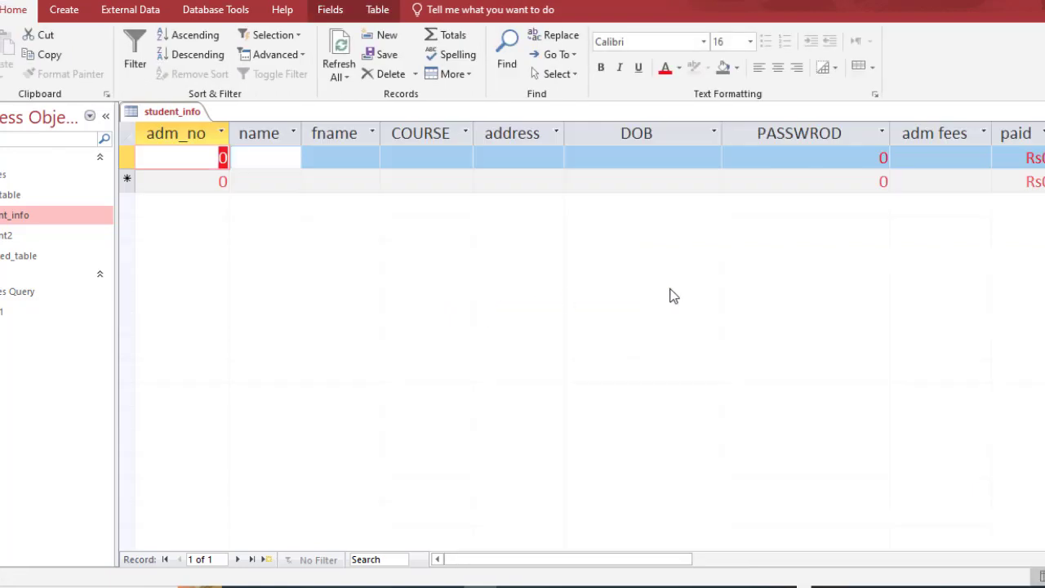
# View the date picker calendar for the first record's dateofadm field and close it without choosing a date
pyautogui.press('Tab')
pyautogui.press('Tab')
pyautogui.press('Tab')
pyautogui.press('Tab')
pyautogui.press('Tab')
pyautogui.press('Tab')
pyautogui.press('Tab')
pyautogui.press('Tab')
pyautogui.press('Tab')
pyautogui.press('Tab')
pyautogui.press('Tab')
pyautogui.press('Tab')
pyautogui.press('Tab')
pyautogui.press('Tab')
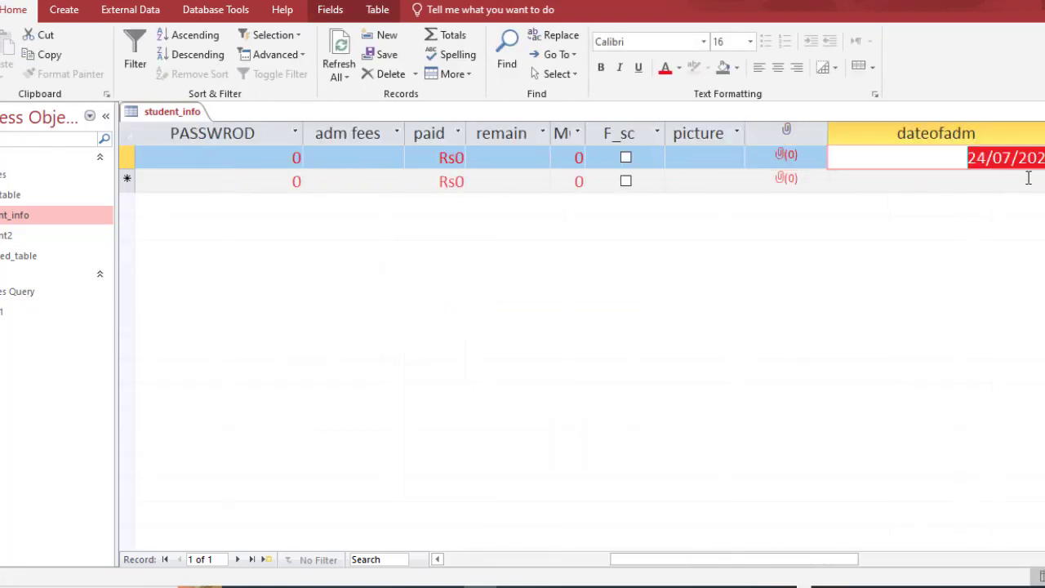
pyautogui.hotkey('alt', 'Down')
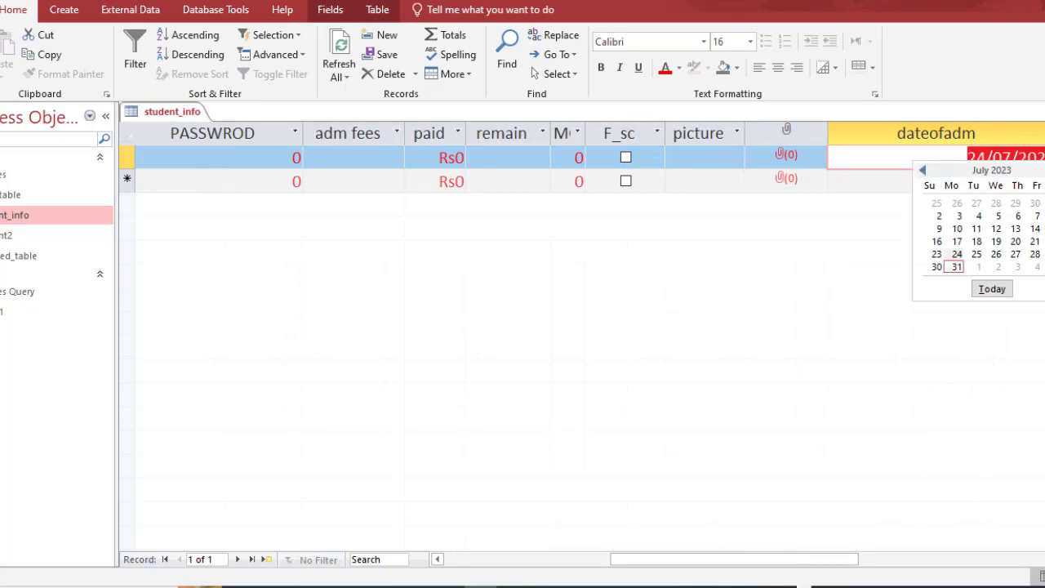
pyautogui.press('Escape')
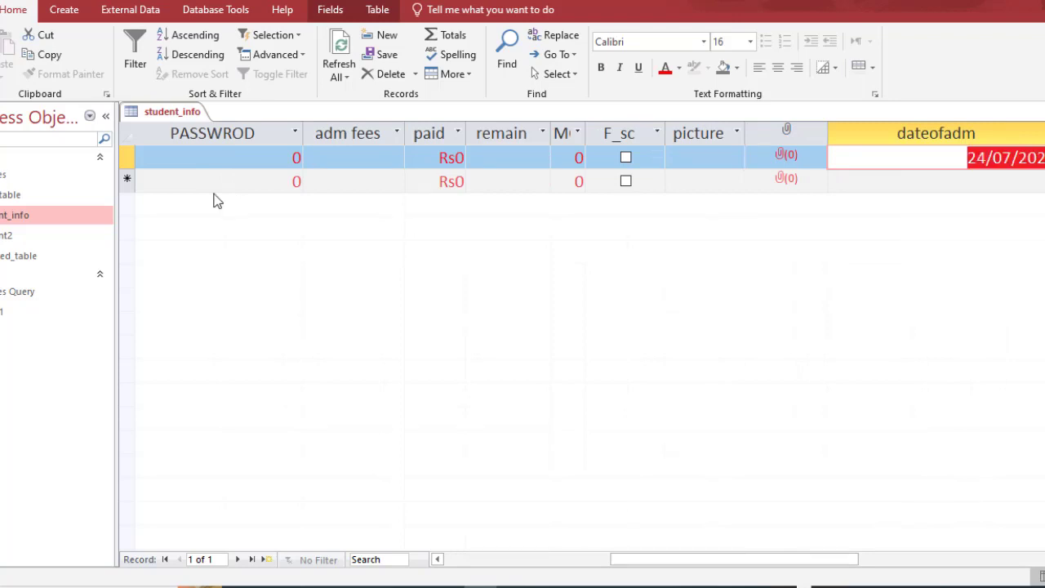
# In Design View, examine the data types available for the PASSWROD field without changing its type
pyautogui.click(1, 57)
pyautogui.click(16, 138)
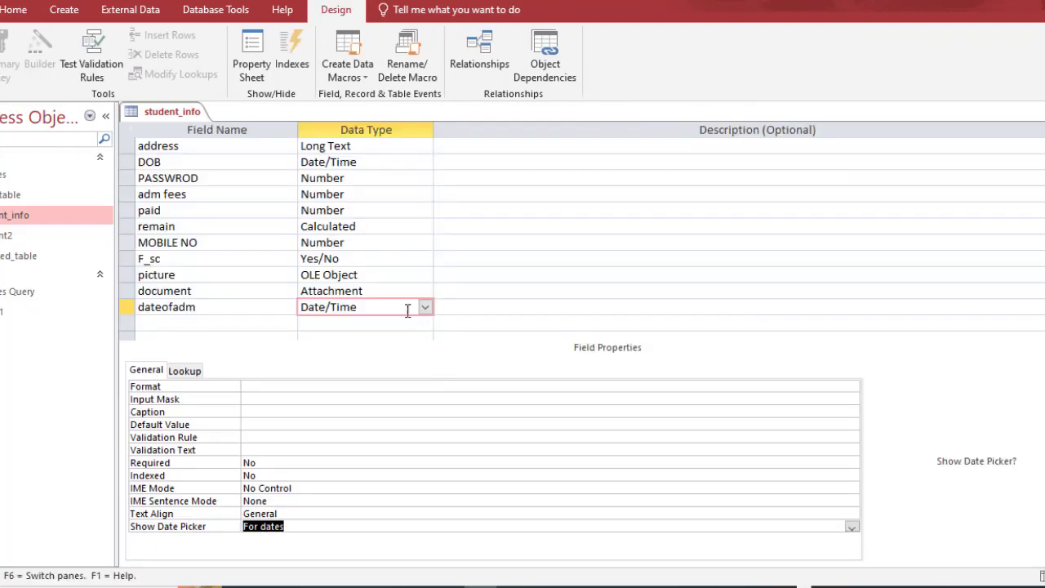
pyautogui.click(370, 181)
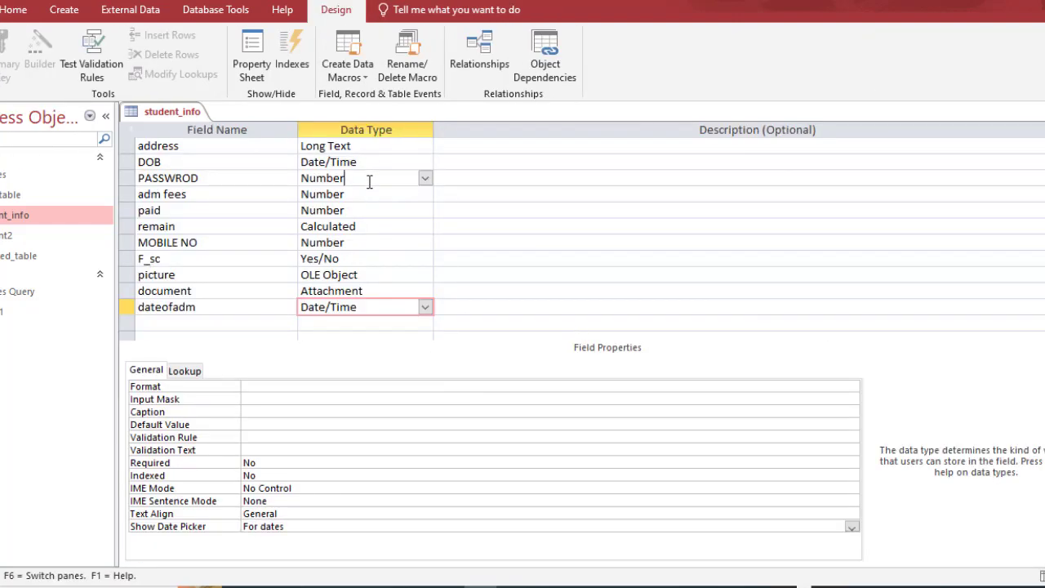
pyautogui.click(425, 179)
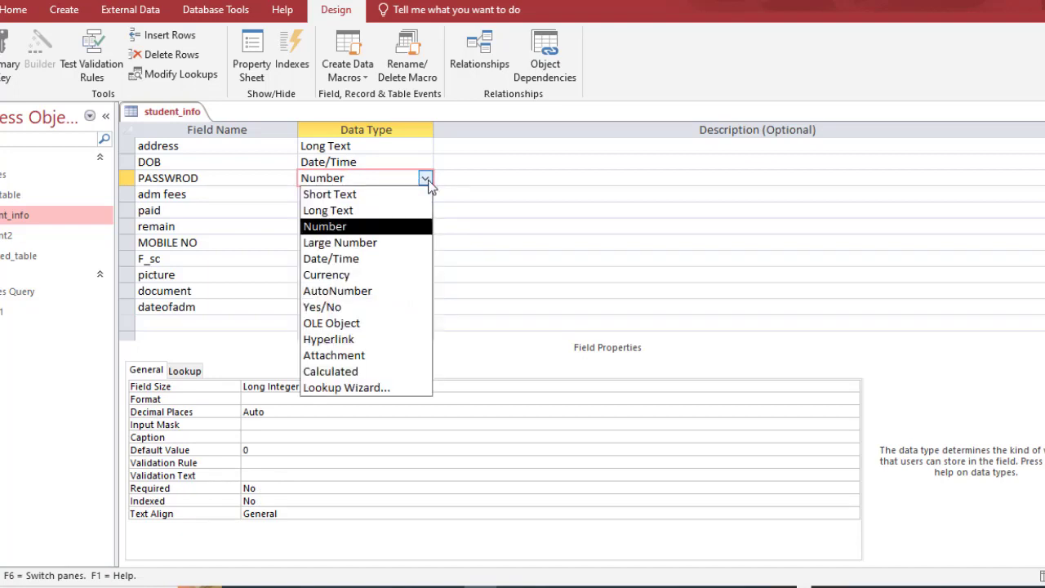
pyautogui.click(426, 181)
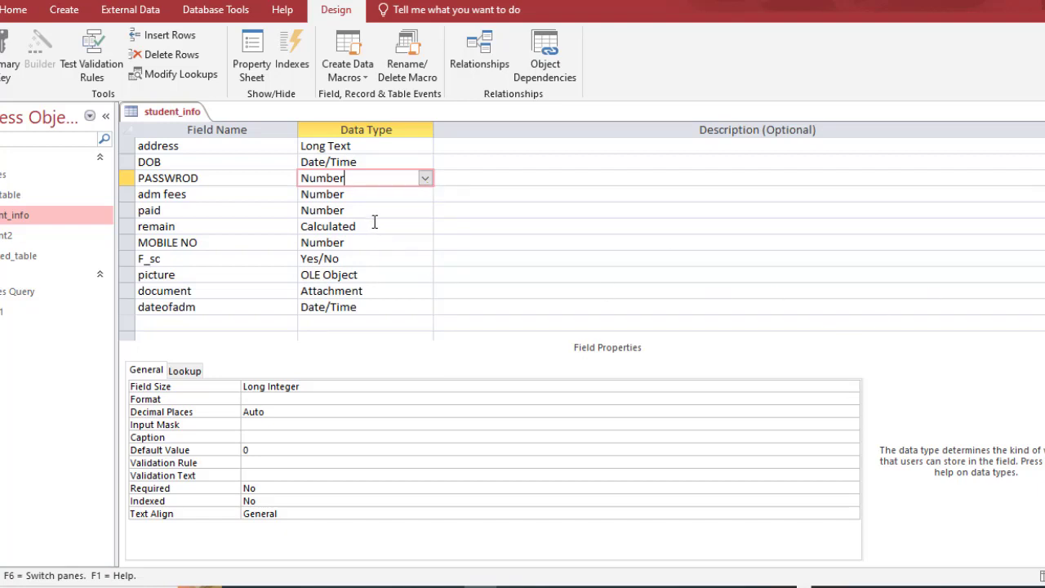
# Change the data type of the adm fees field to Currency
pyautogui.click(368, 195)
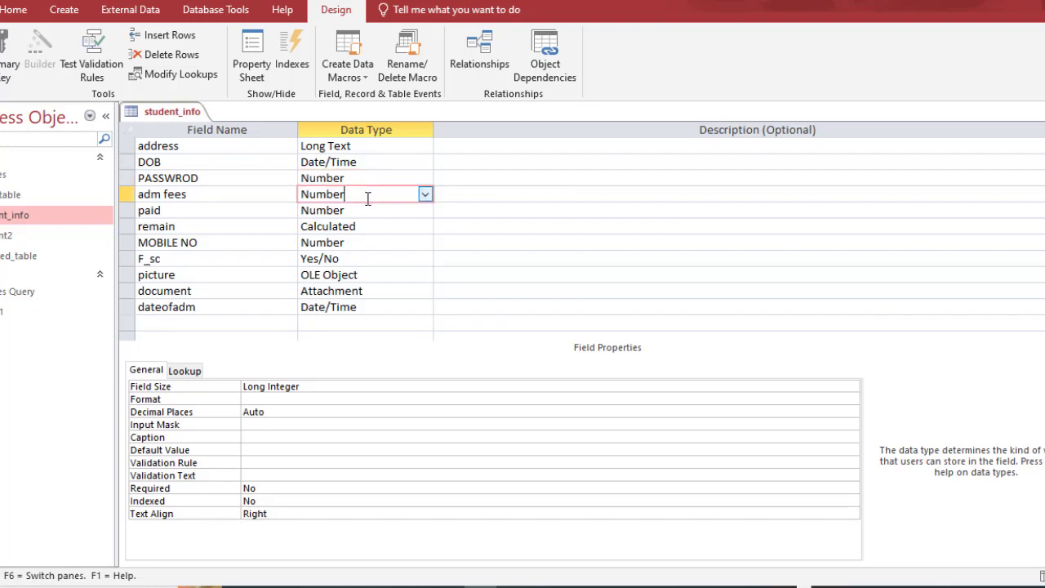
pyautogui.press('BackSpace')
pyautogui.press('BackSpace')
pyautogui.press('BackSpace')
pyautogui.press('BackSpace')
pyautogui.press('BackSpace')
pyautogui.press('BackSpace')
pyautogui.write('cu')
pyautogui.press('Tab')
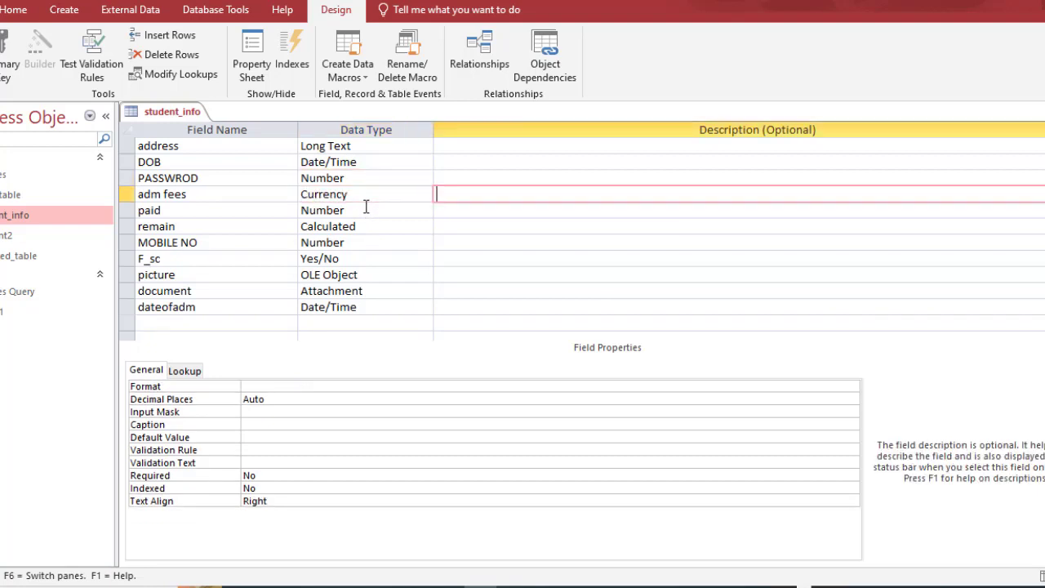
# Save the table design, accept the change affecting dependent calculated columns, and switch to Datasheet View
pyautogui.click(285, 385)
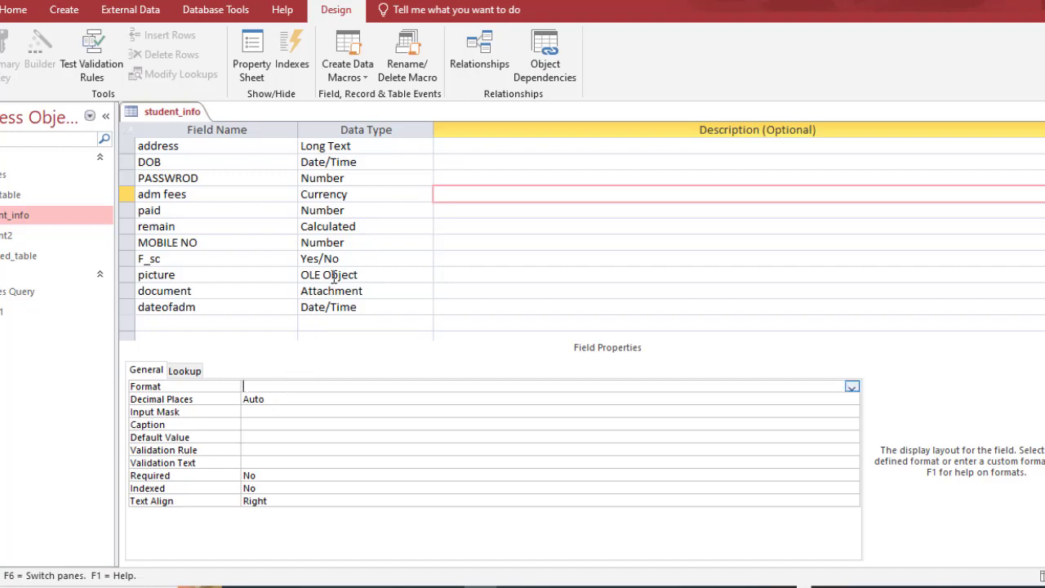
pyautogui.click(356, 195)
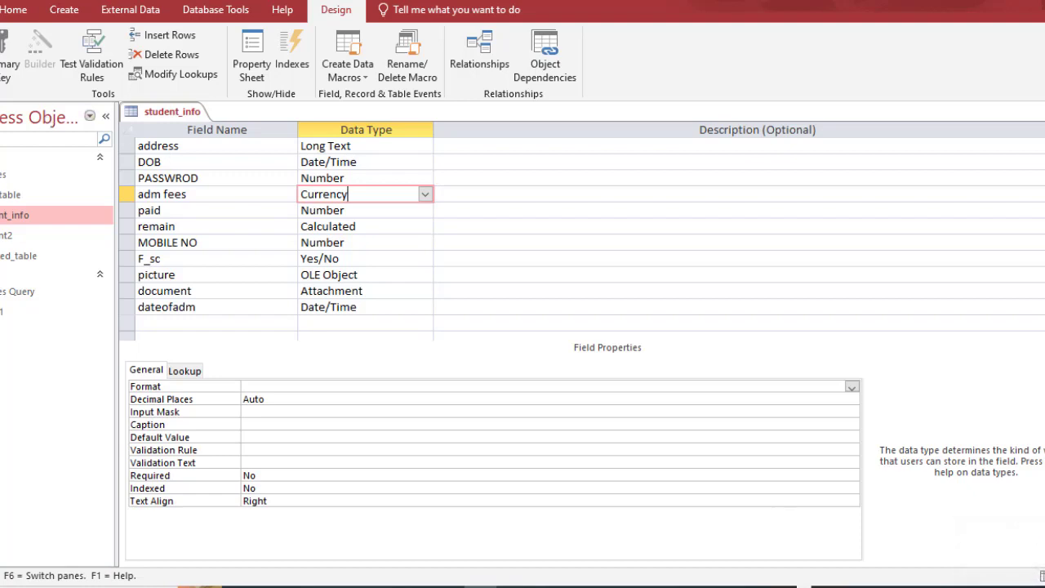
pyautogui.click(3, 49)
pyautogui.click(16, 105)
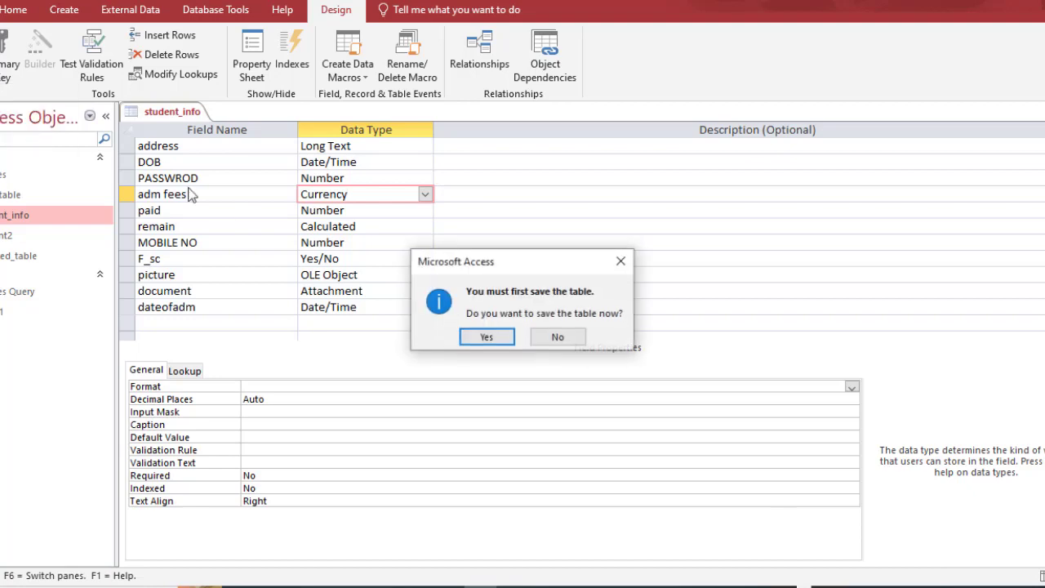
pyautogui.press('Return')
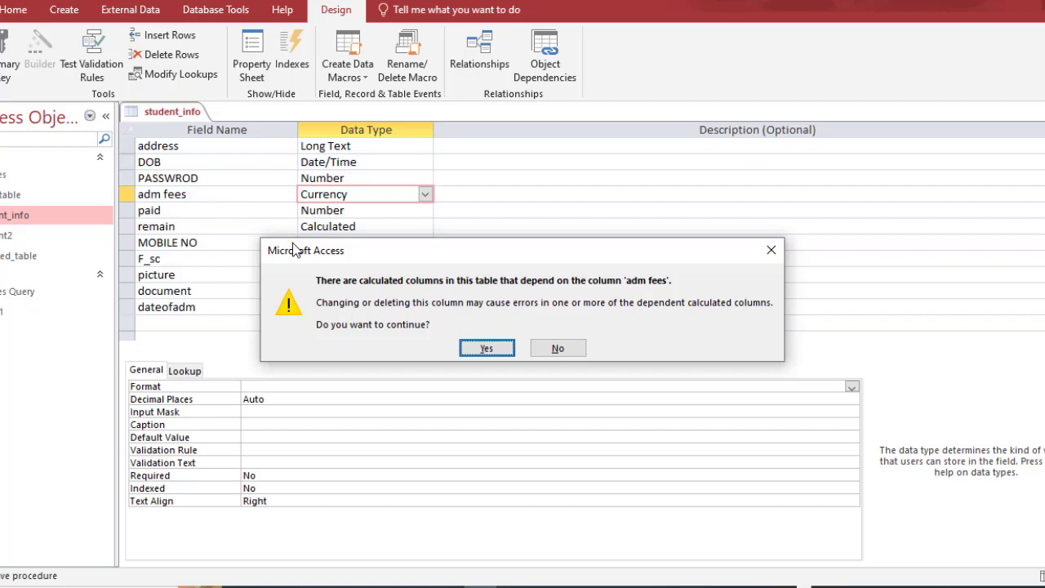
pyautogui.press('Return')
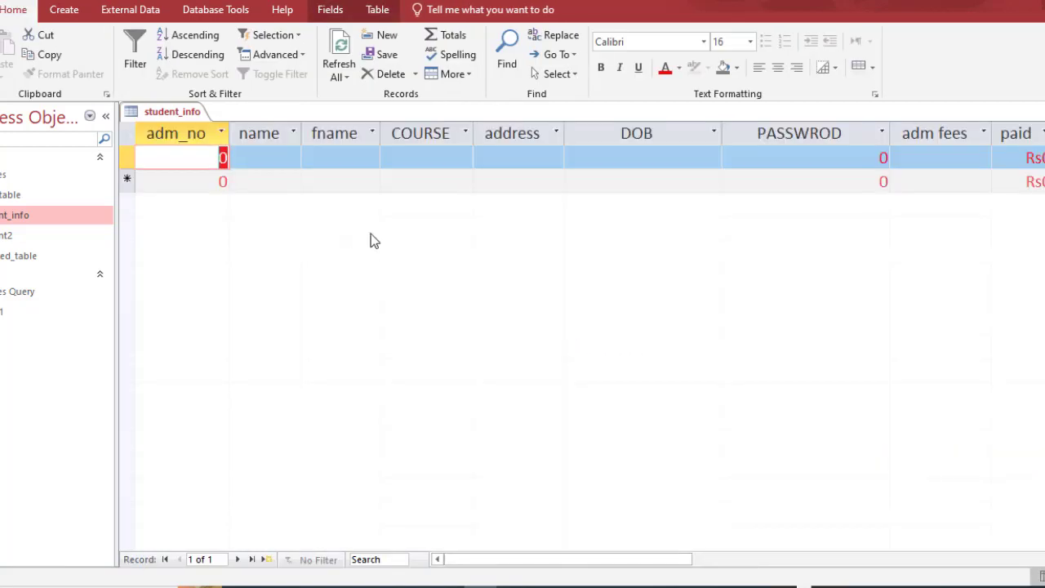
# Enter 1000 in the first record's adm fees field
pyautogui.press('Tab')
pyautogui.press('Tab')
pyautogui.press('Tab')
pyautogui.press('Tab')
pyautogui.press('Tab')
pyautogui.press('Tab')
pyautogui.press('Tab')
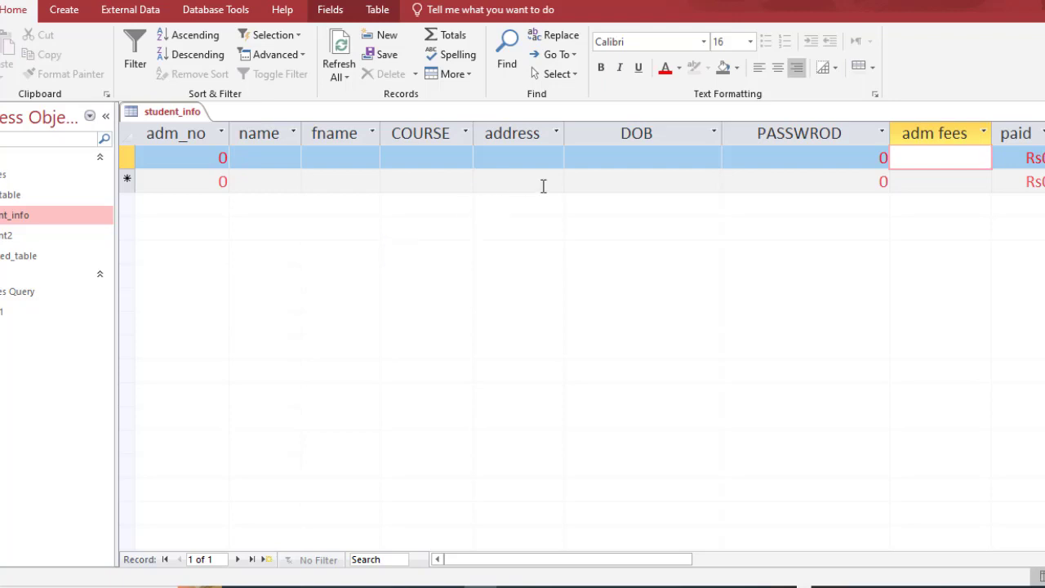
pyautogui.press('Tab')
pyautogui.press('Tab')
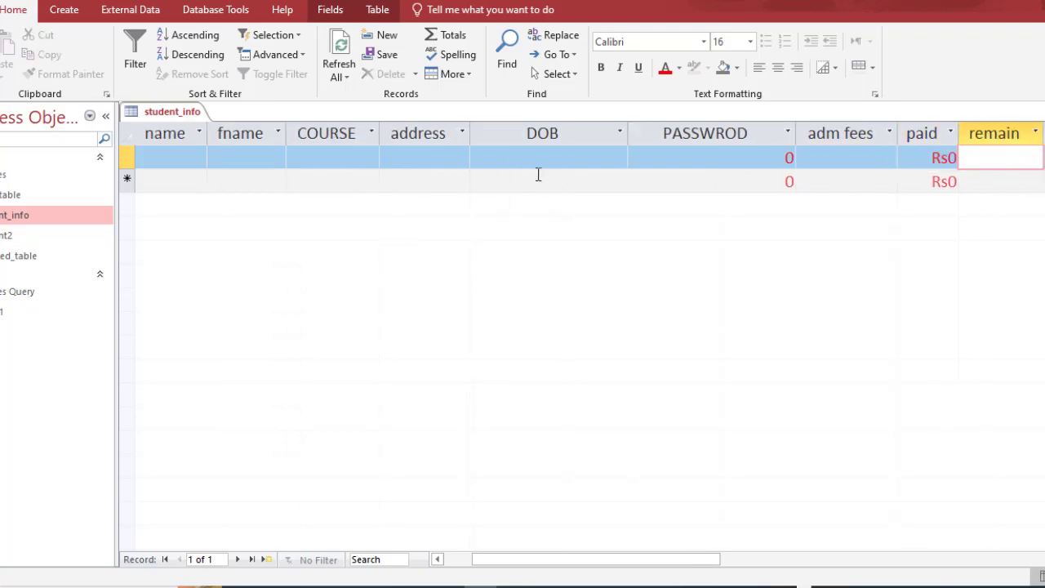
pyautogui.click(845, 156)
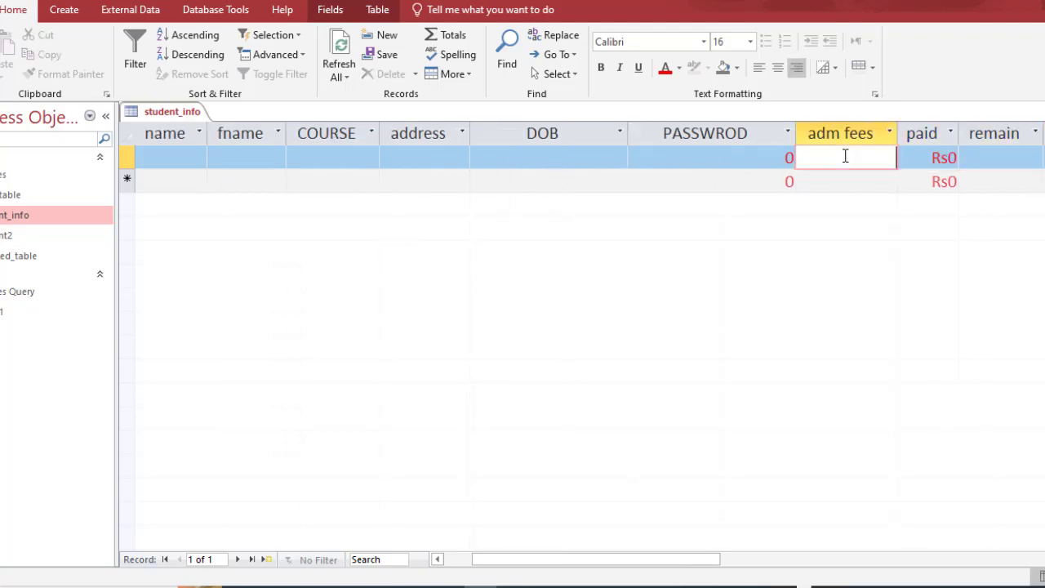
pyautogui.write('1000')
pyautogui.press('Tab')
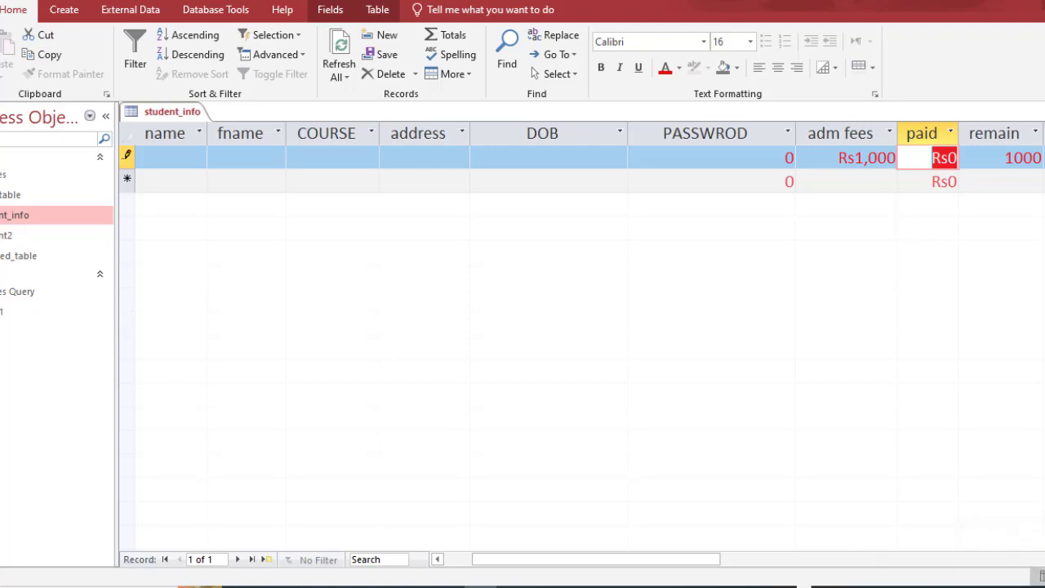
# In Design View, replace the adm fees field's Format with the custom format "pkr- "#
pyautogui.click(2, 75)
pyautogui.click(7, 142)
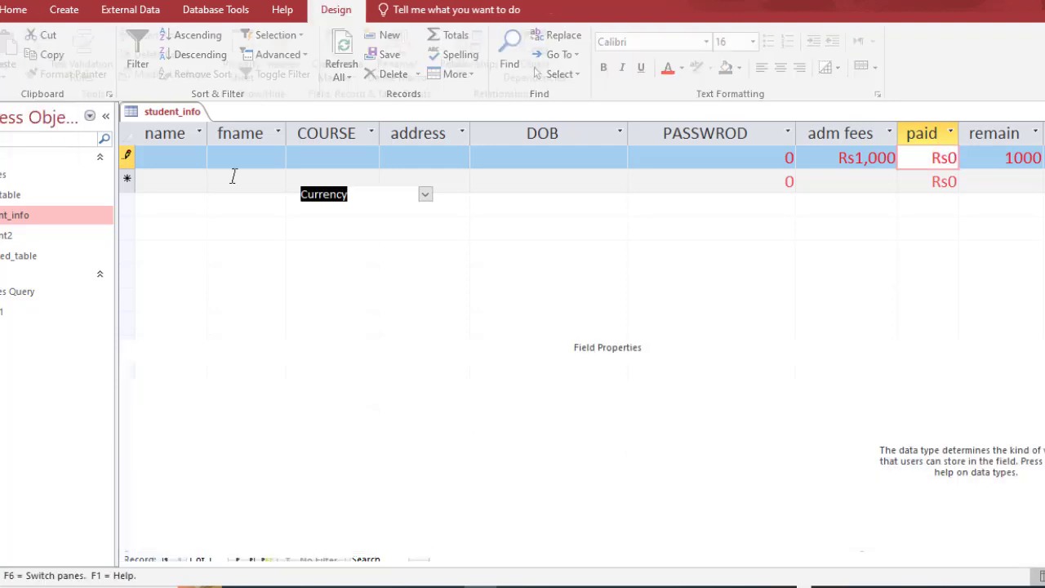
pyautogui.click(297, 387)
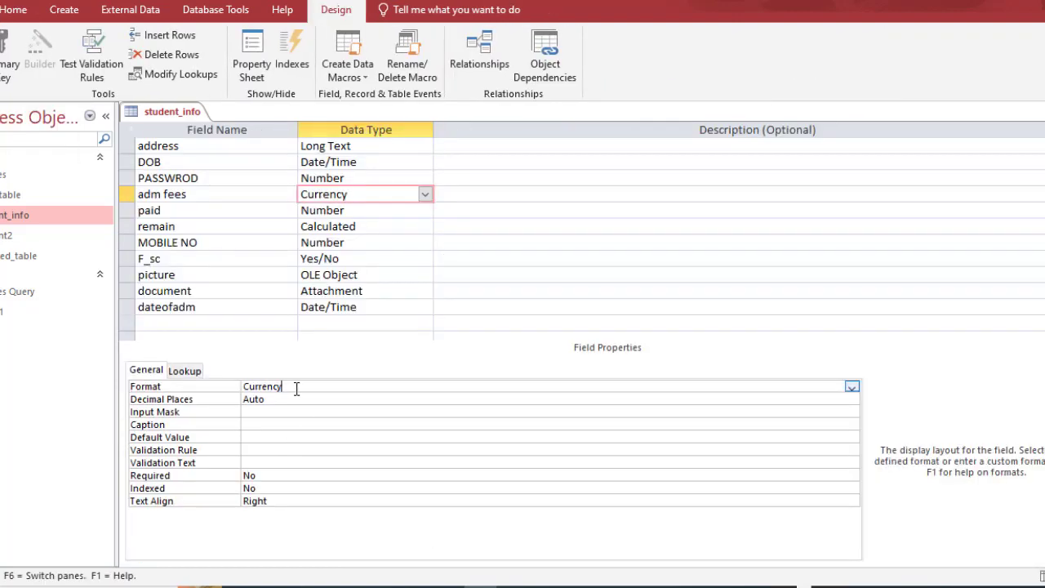
pyautogui.press('BackSpace')
pyautogui.press('BackSpace')
pyautogui.press('BackSpace')
pyautogui.press('BackSpace')
pyautogui.press('BackSpace')
pyautogui.press('BackSpace')
pyautogui.press('BackSpace')
pyautogui.press('BackSpace')
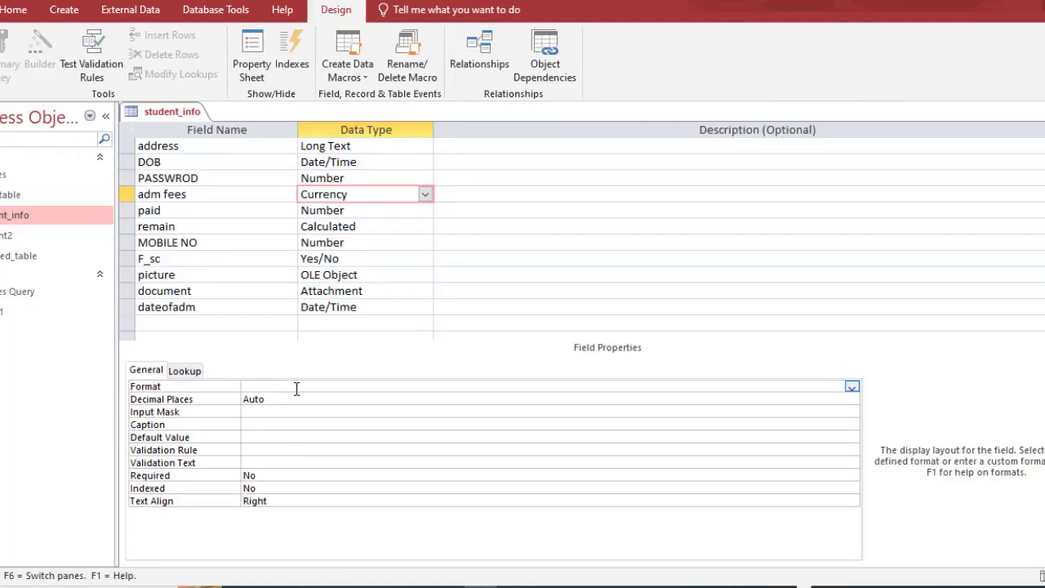
pyautogui.write('p')
pyautogui.press('BackSpace')
pyautogui.write('pkr- #')
pyautogui.press('Return')
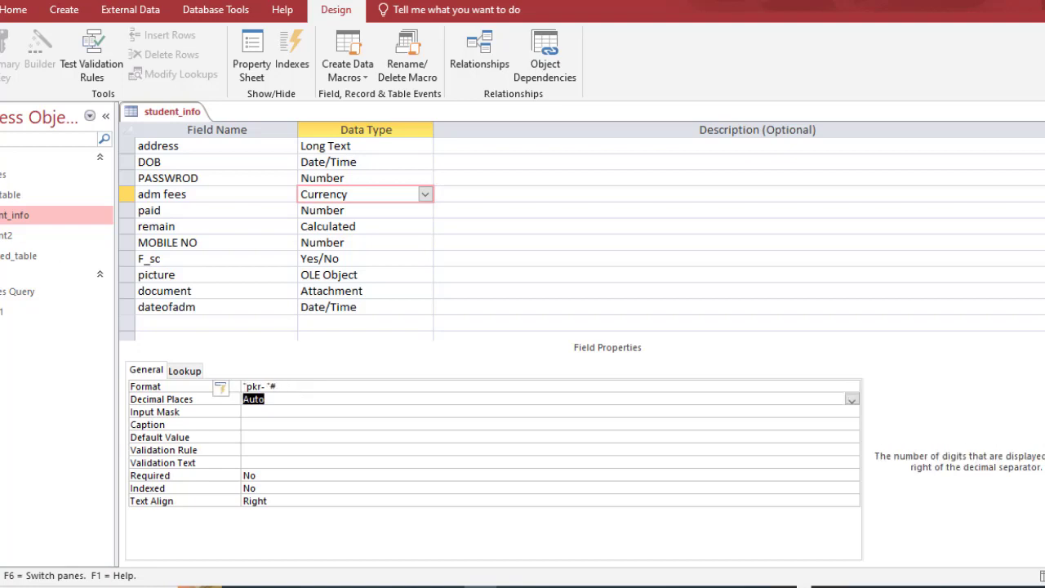
# Save the table design and, in Datasheet View, enter 20000 in the new record's adm fees field
pyautogui.click(3, 78)
pyautogui.click(33, 104)
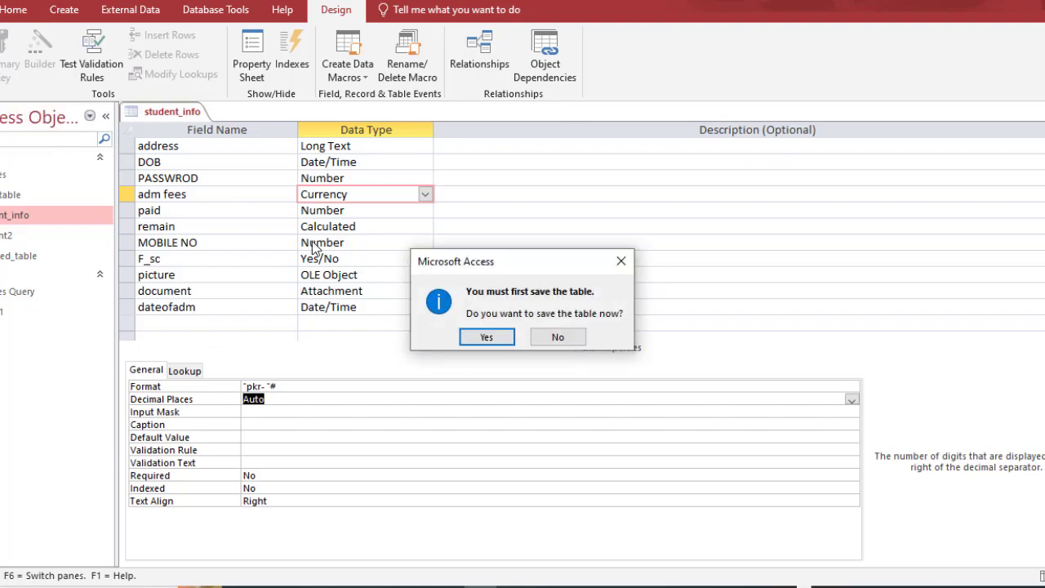
pyautogui.press('Return')
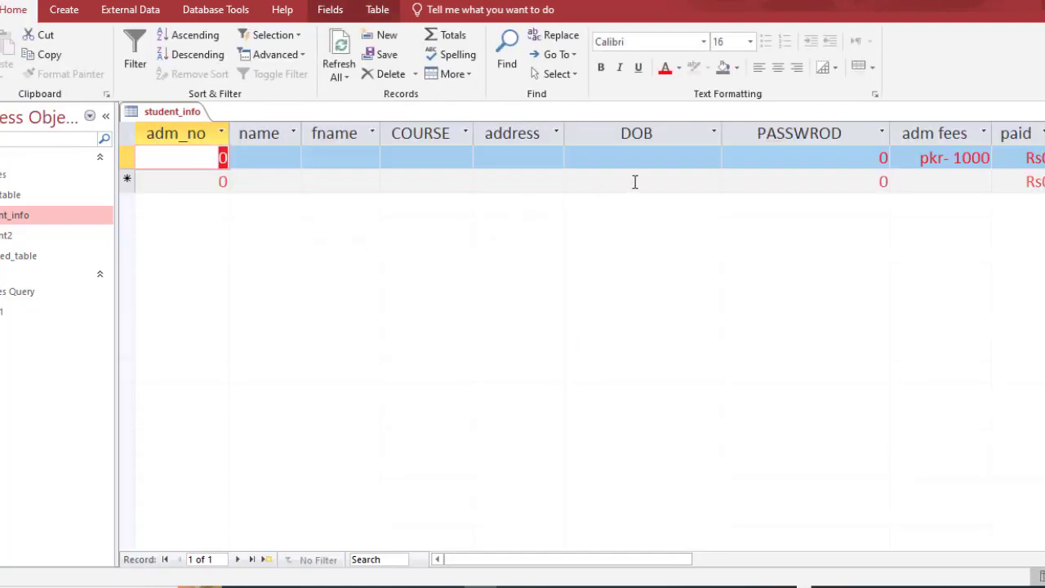
pyautogui.click(939, 178)
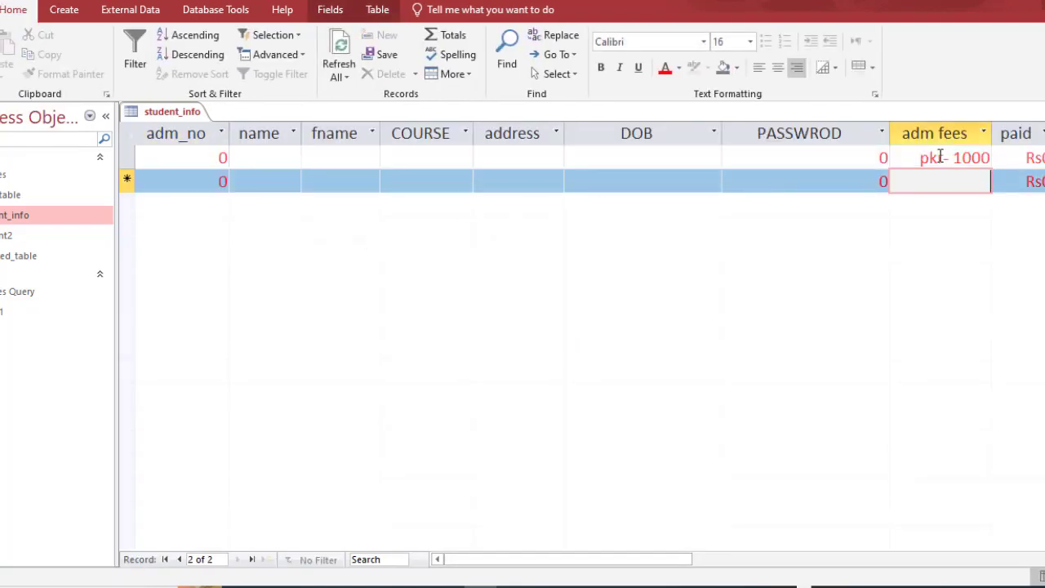
pyautogui.write('20000')
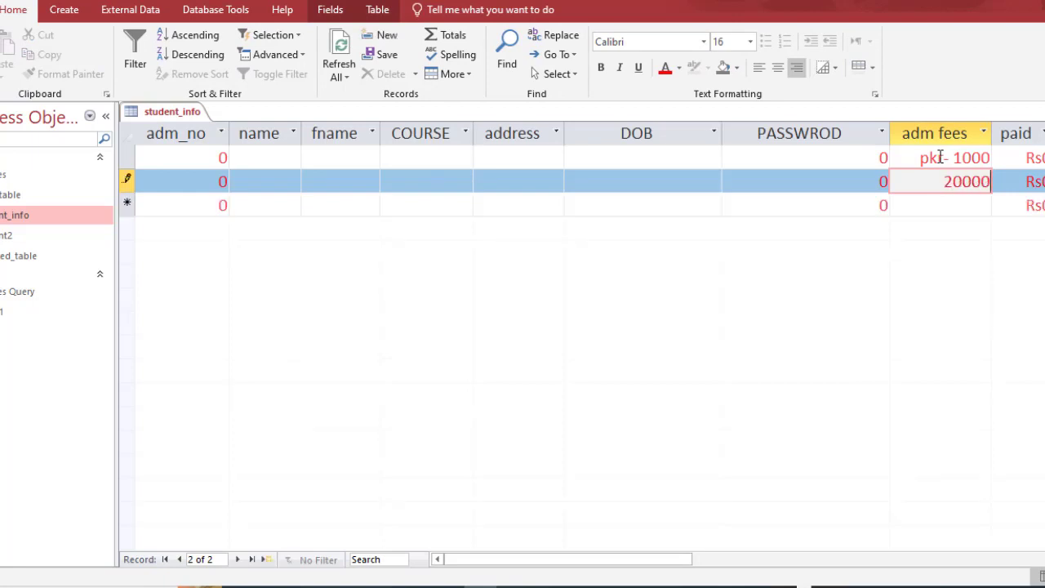
pyautogui.press('Tab')
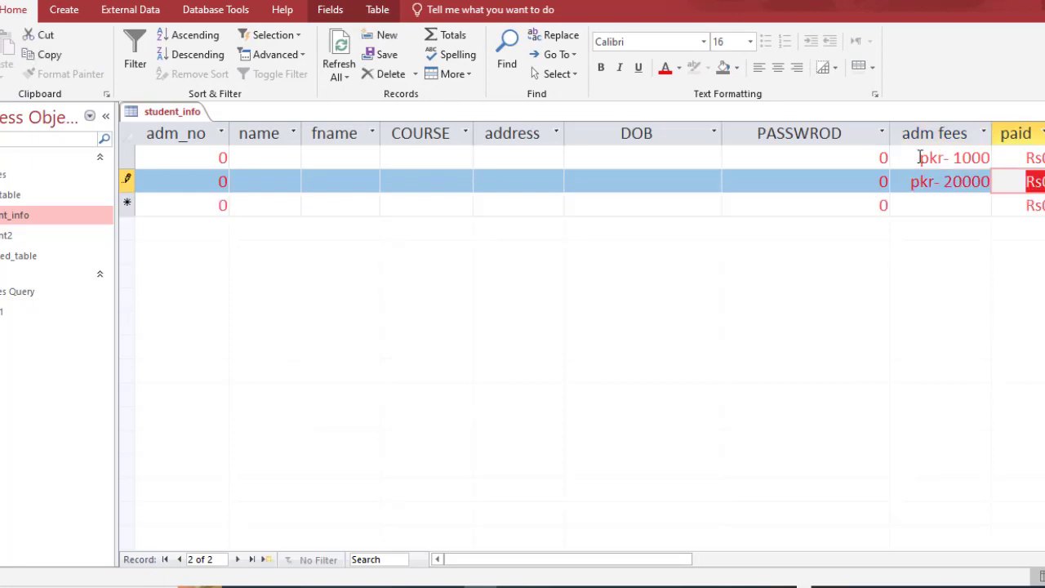
# In Design View, try the custom format agh- # on adm fees and save the design to check it in Datasheet View
pyautogui.click(3, 78)
pyautogui.click(18, 143)
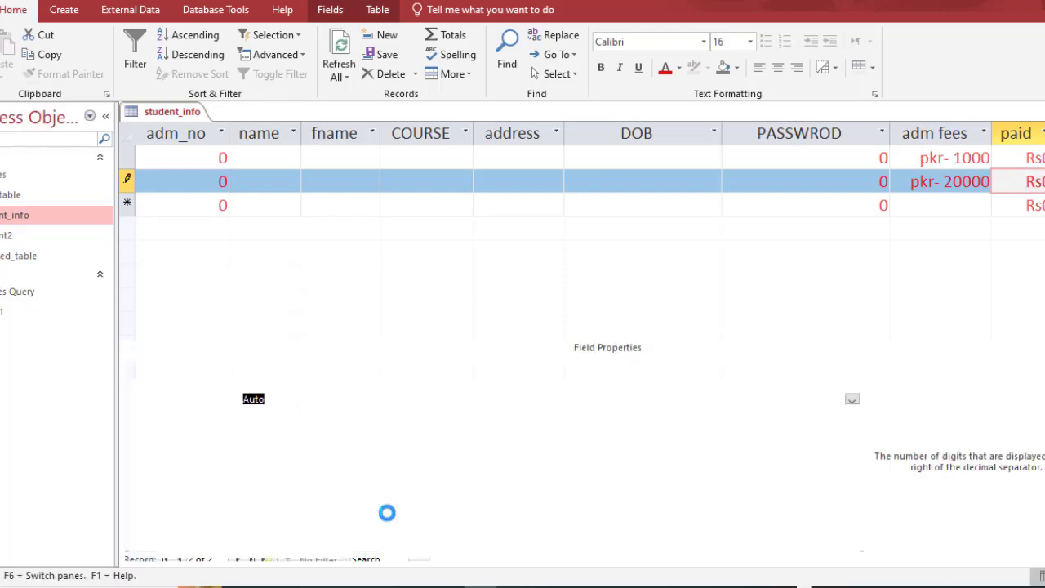
pyautogui.click(229, 388)
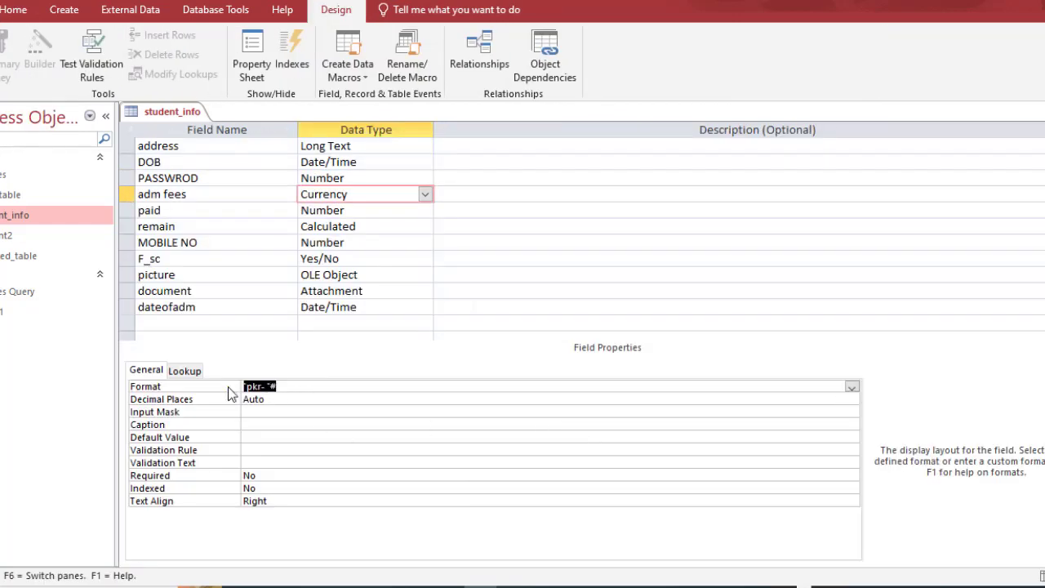
pyautogui.write('agh- #')
pyautogui.press('Return')
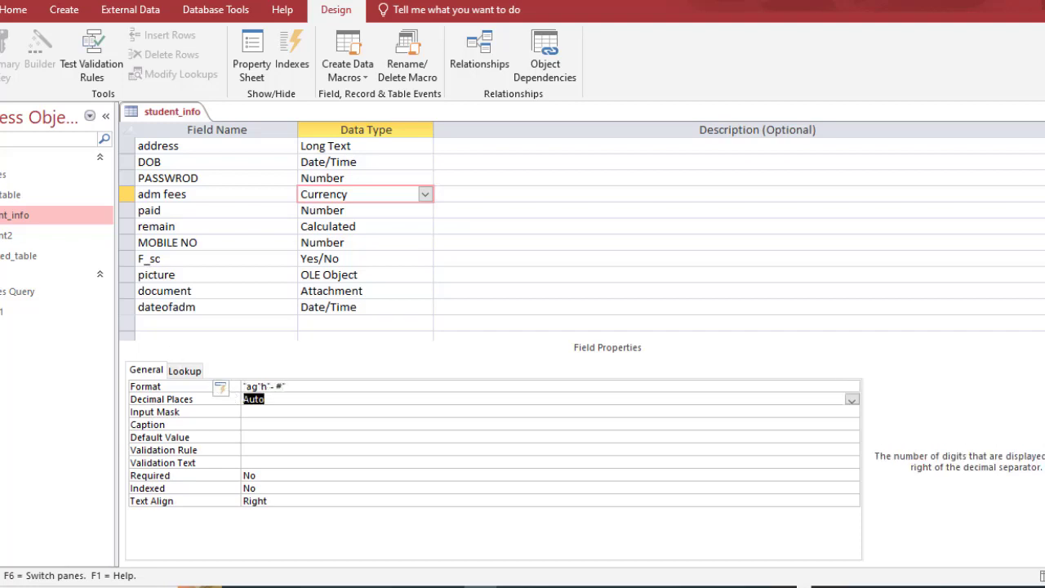
pyautogui.click(0, 76)
pyautogui.click(29, 104)
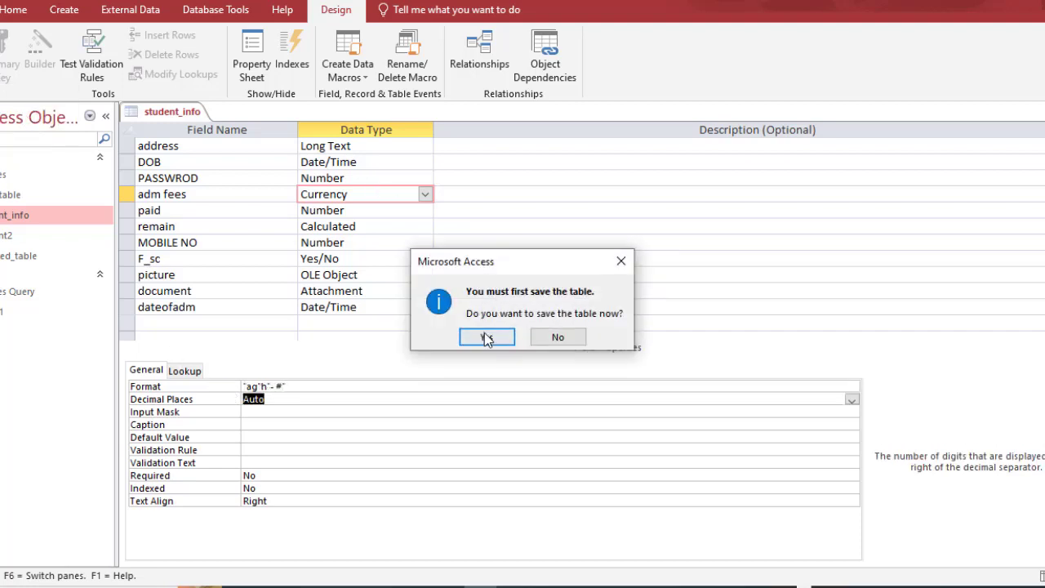
pyautogui.click(486, 337)
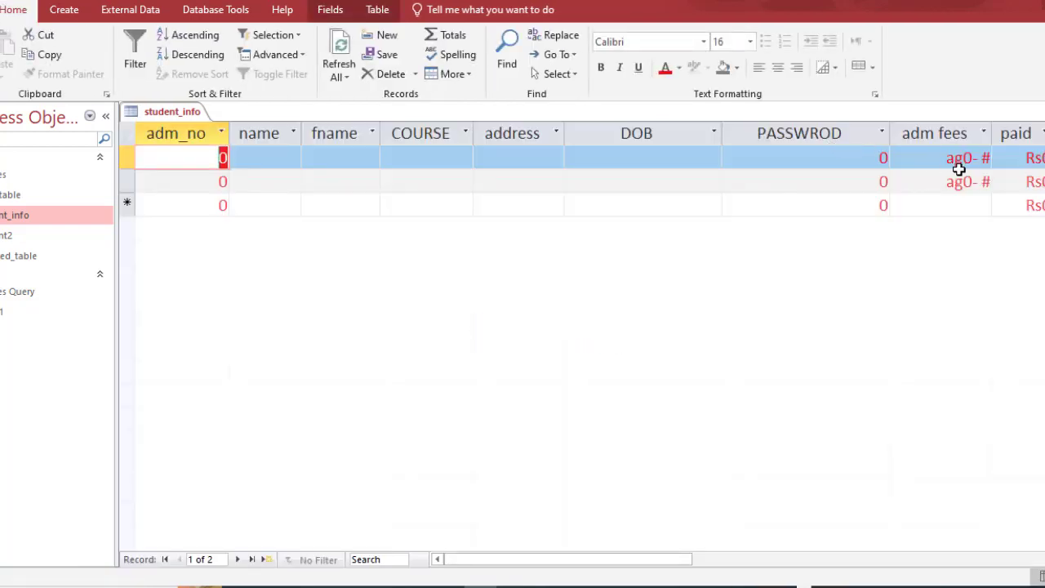
# In Design View, replace the adm fees field's Format with the custom format "afg-"#
pyautogui.click(0, 75)
pyautogui.click(30, 135)
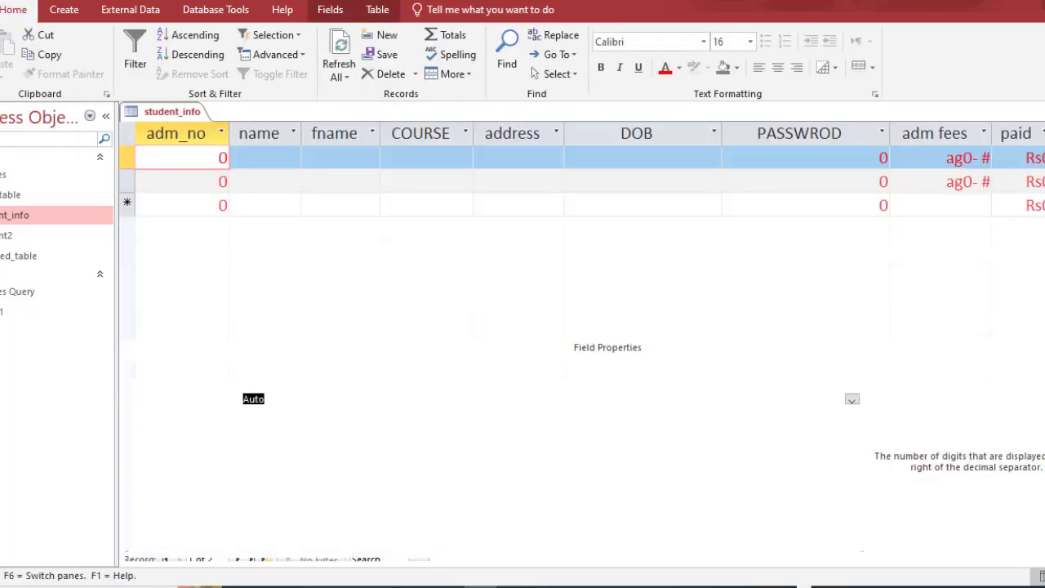
pyautogui.click(276, 387)
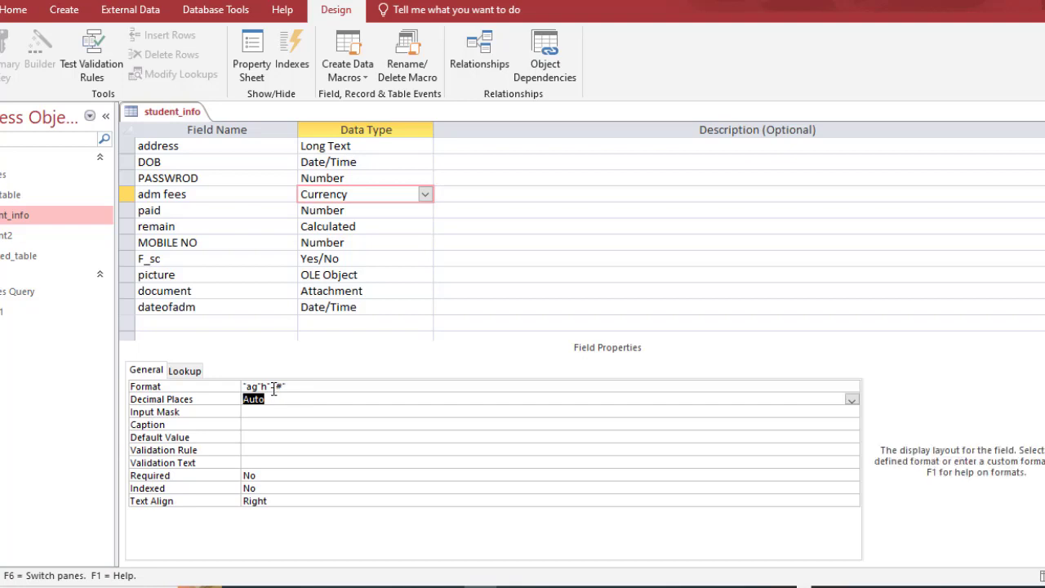
pyautogui.press('BackSpace')
pyautogui.press('BackSpace')
pyautogui.press('BackSpace')
pyautogui.press('BackSpace')
pyautogui.press('BackSpace')
pyautogui.press('BackSpace')
pyautogui.press('BackSpace')
pyautogui.press('BackSpace')
pyautogui.press('BackSpace')
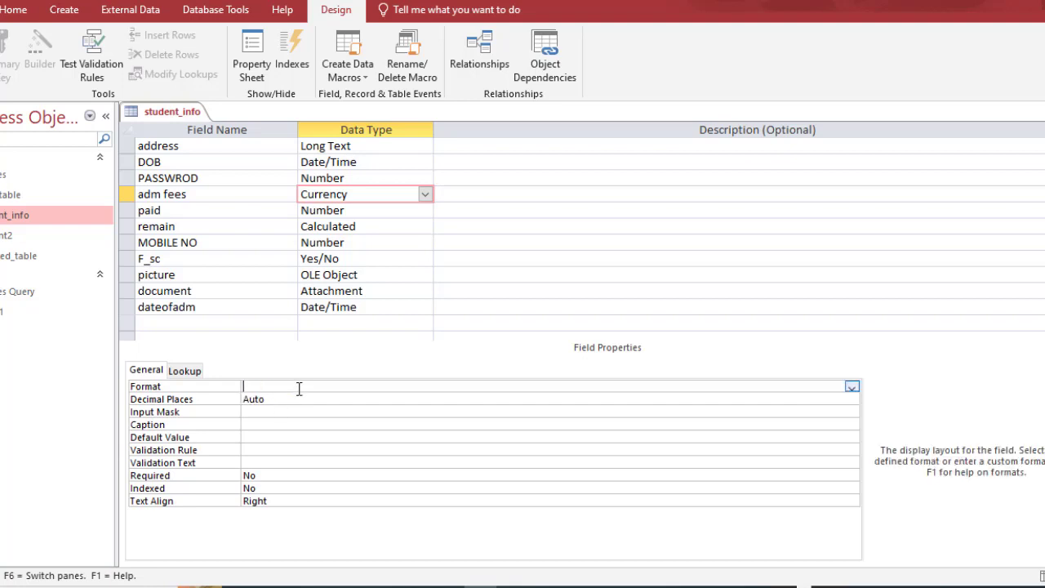
pyautogui.write('af')
pyautogui.write('g-"#')
pyautogui.press('Return')
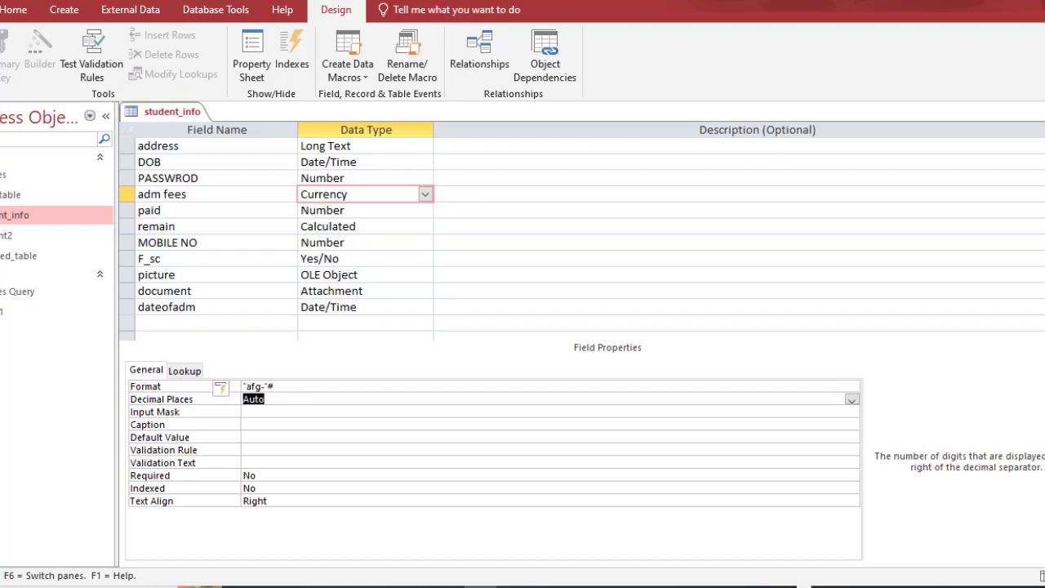
# Save the table design and switch to Datasheet View to check the adm fees format
pyautogui.click(2, 74)
pyautogui.click(25, 104)
pyautogui.press('Return')
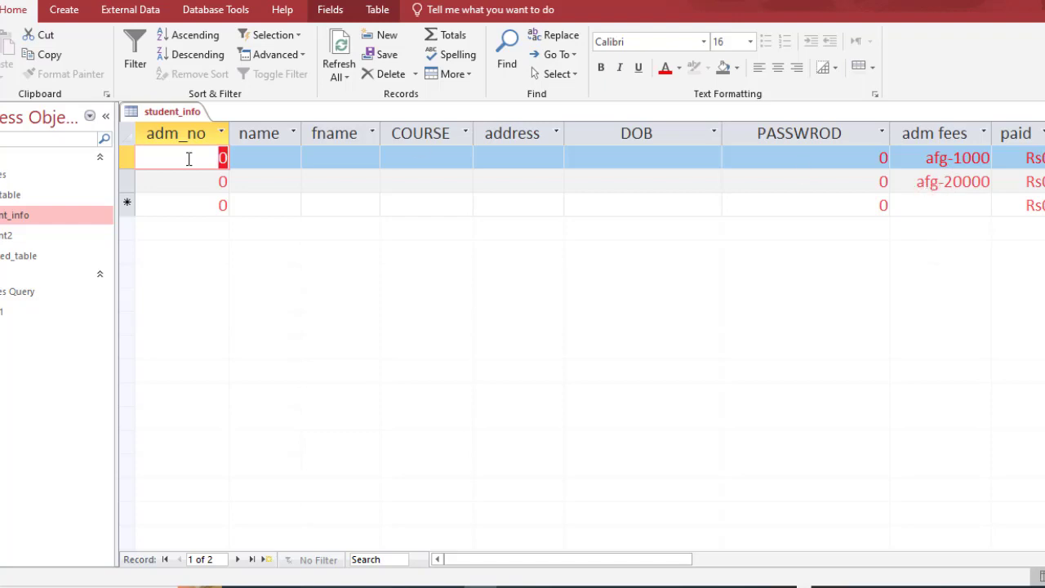
# In Design View, set the adm fees field's Decimal Places to 2, then save and check it in Datasheet View
pyautogui.click(3, 77)
pyautogui.click(10, 141)
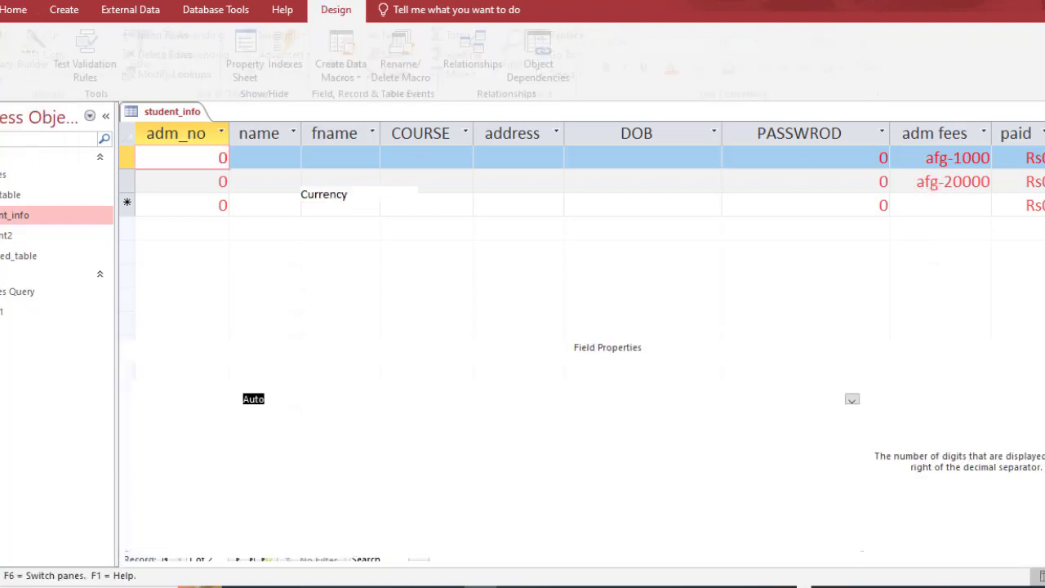
pyautogui.click(292, 400)
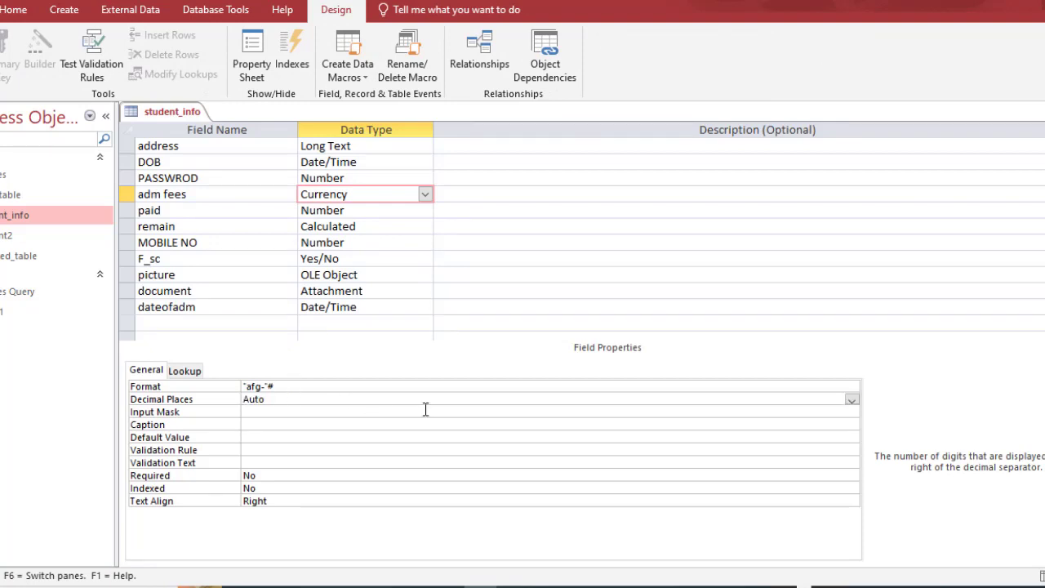
pyautogui.click(852, 400)
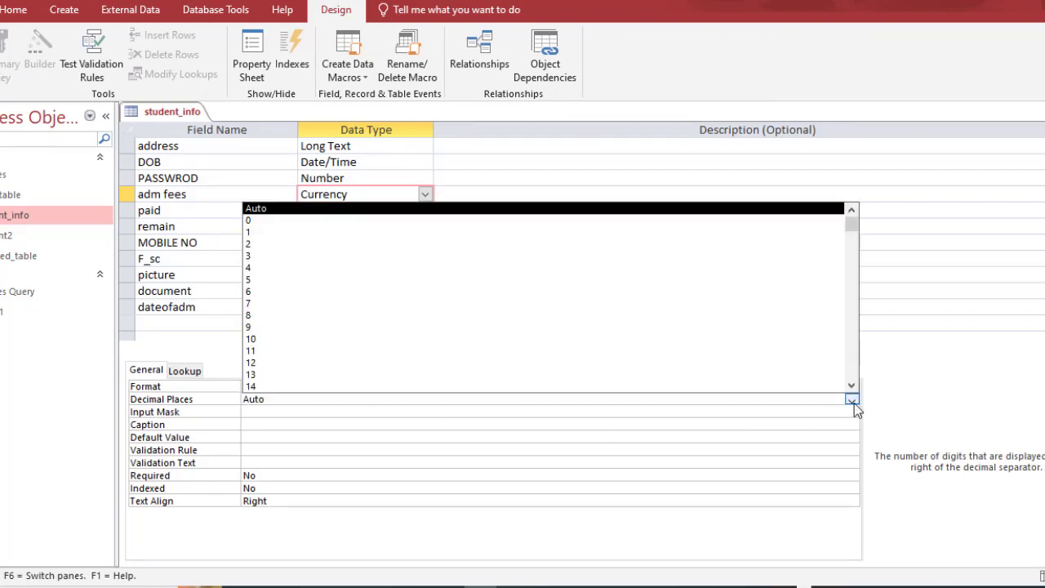
pyautogui.click(577, 244)
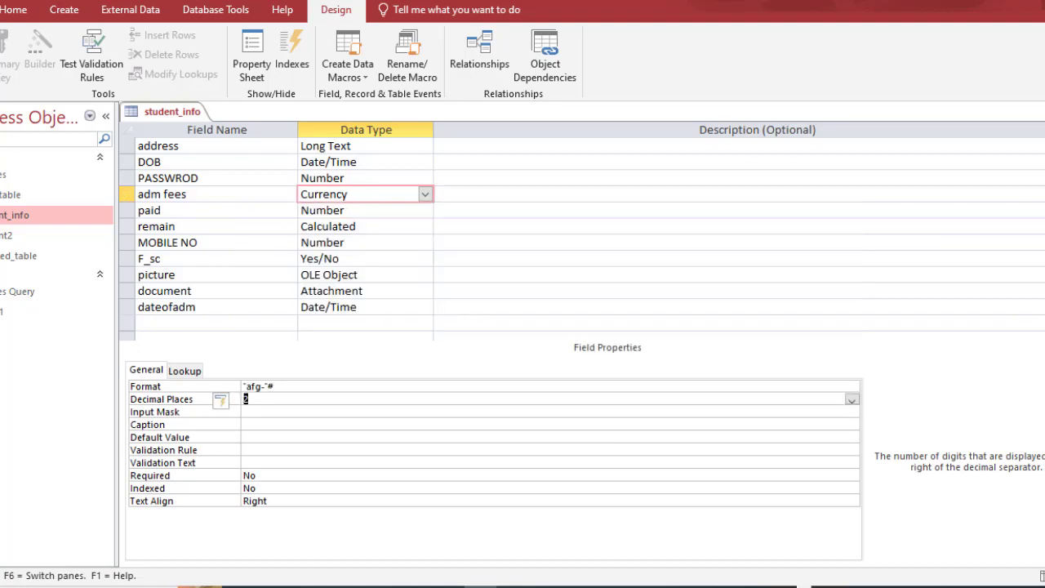
pyautogui.click(2, 77)
pyautogui.click(25, 103)
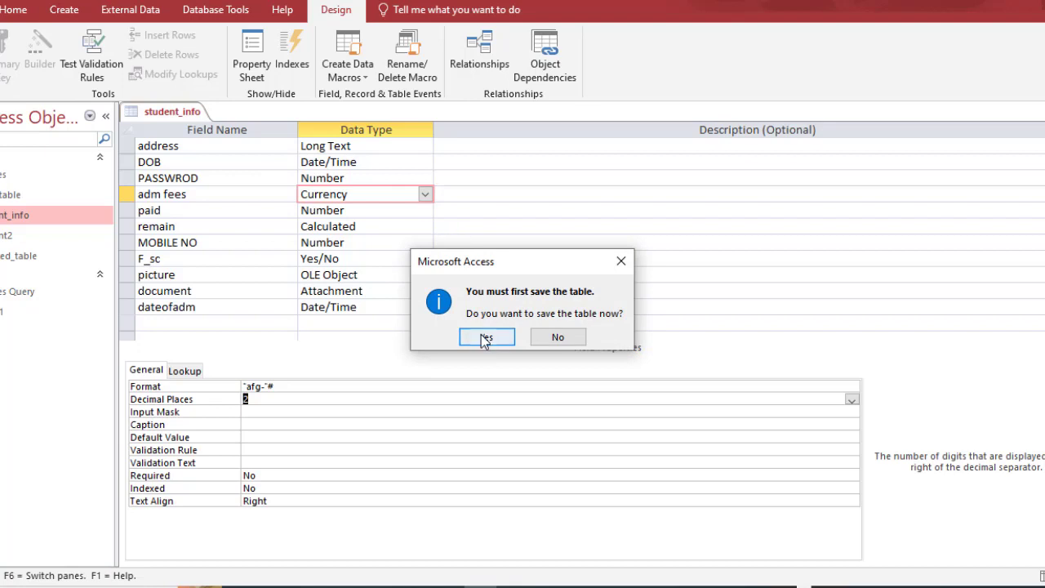
pyautogui.click(485, 337)
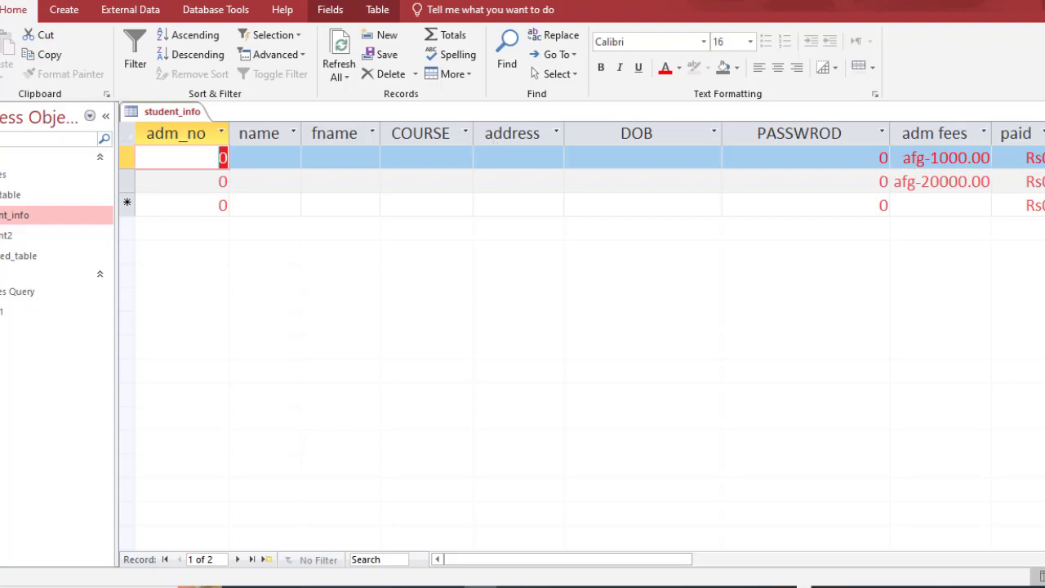
# In Design View, set the adm fees field's Decimal Places back to Auto
pyautogui.click(20, 143)
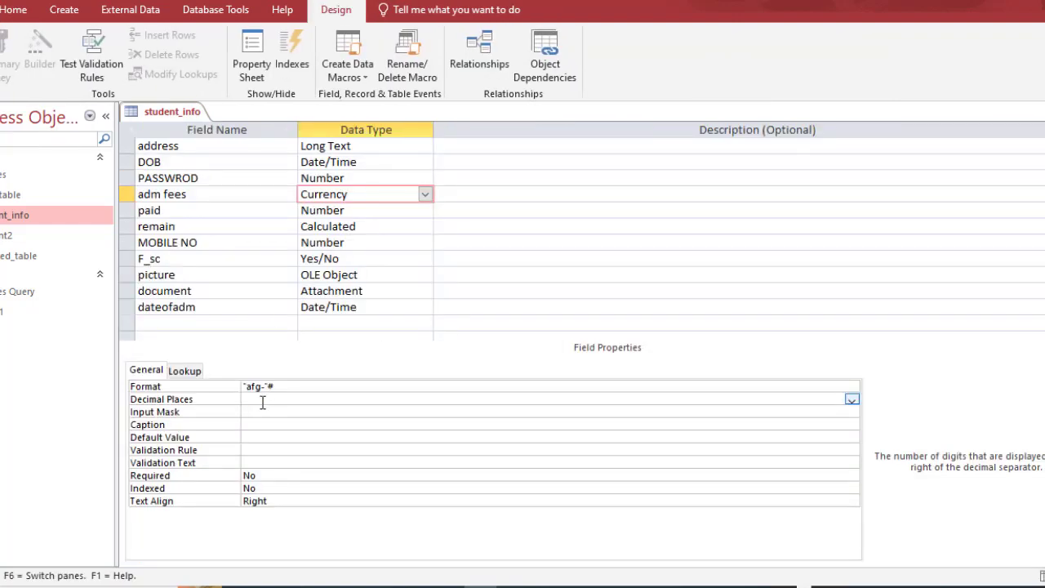
pyautogui.click(255, 413)
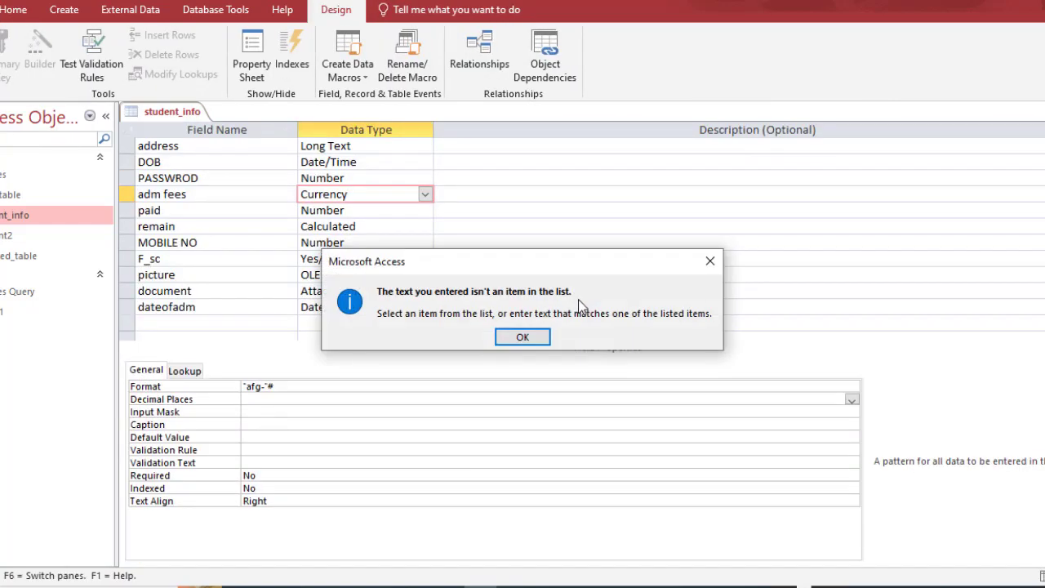
pyautogui.click(528, 338)
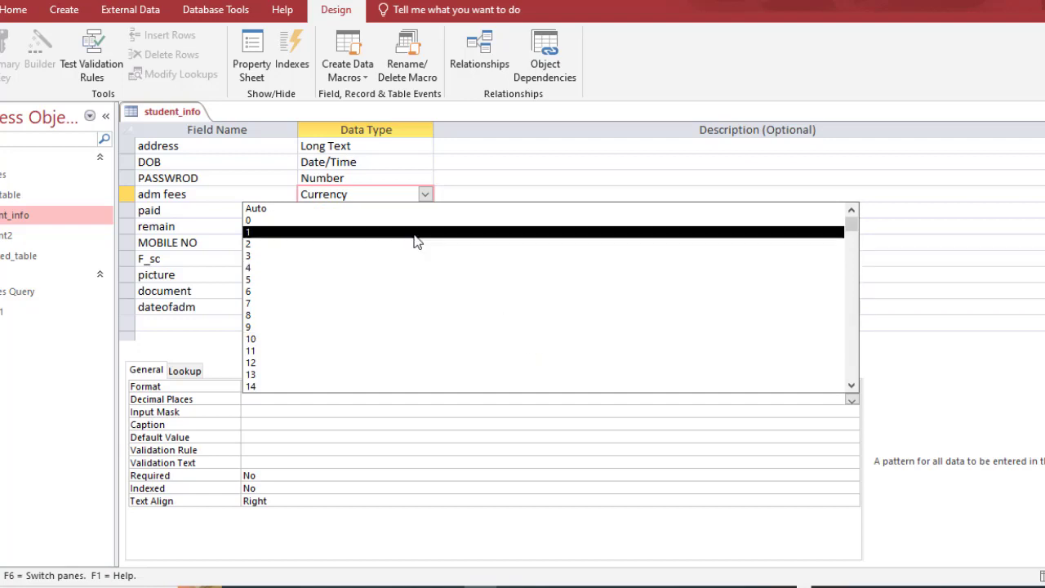
pyautogui.click(408, 209)
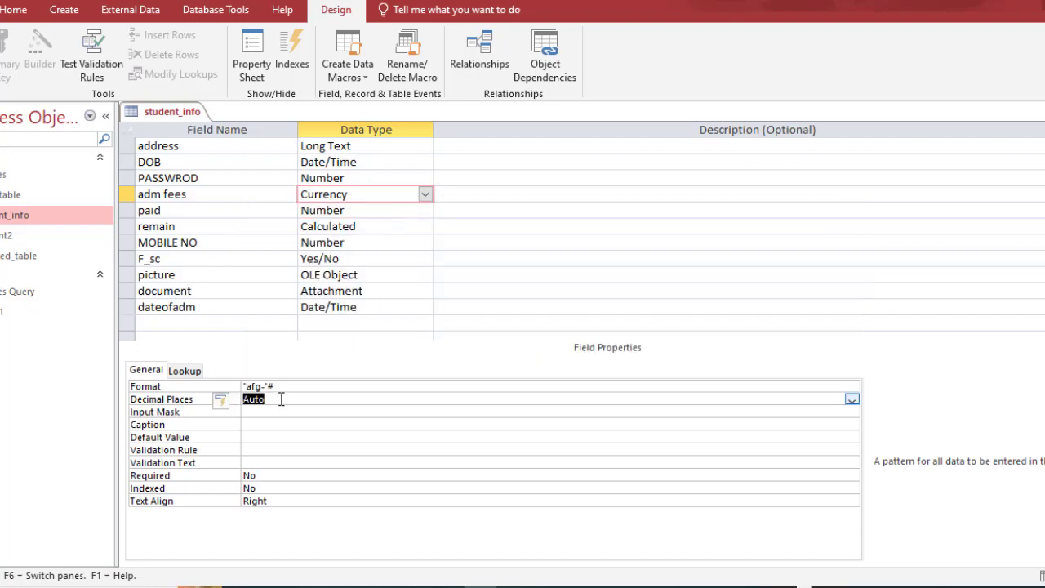
# Set the adm fees field's Default Value to 1000 and save the design to view it in Datasheet View
pyautogui.click(265, 416)
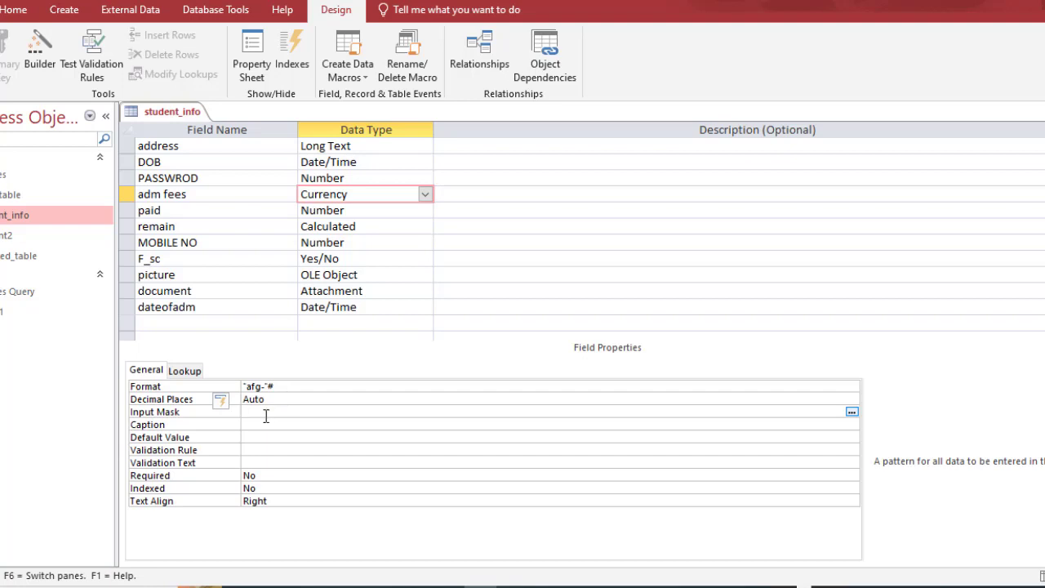
pyautogui.click(260, 421)
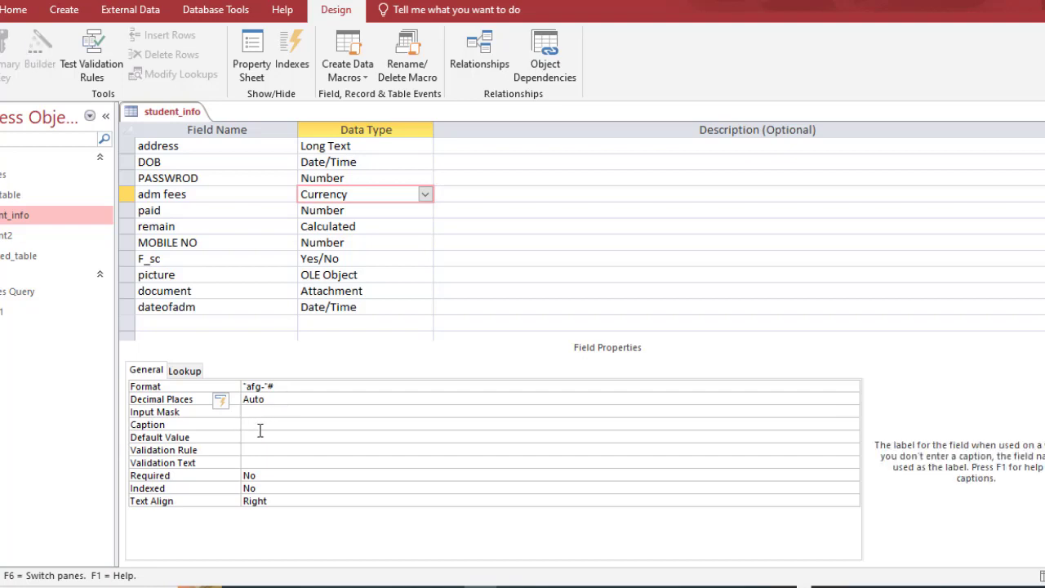
pyautogui.click(257, 436)
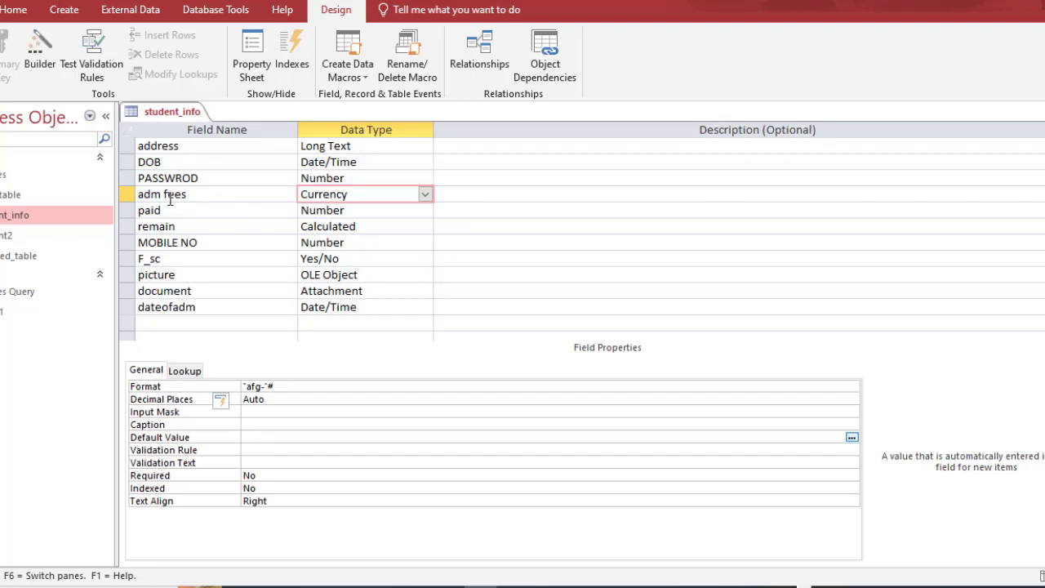
pyautogui.write('1000')
pyautogui.press('Return')
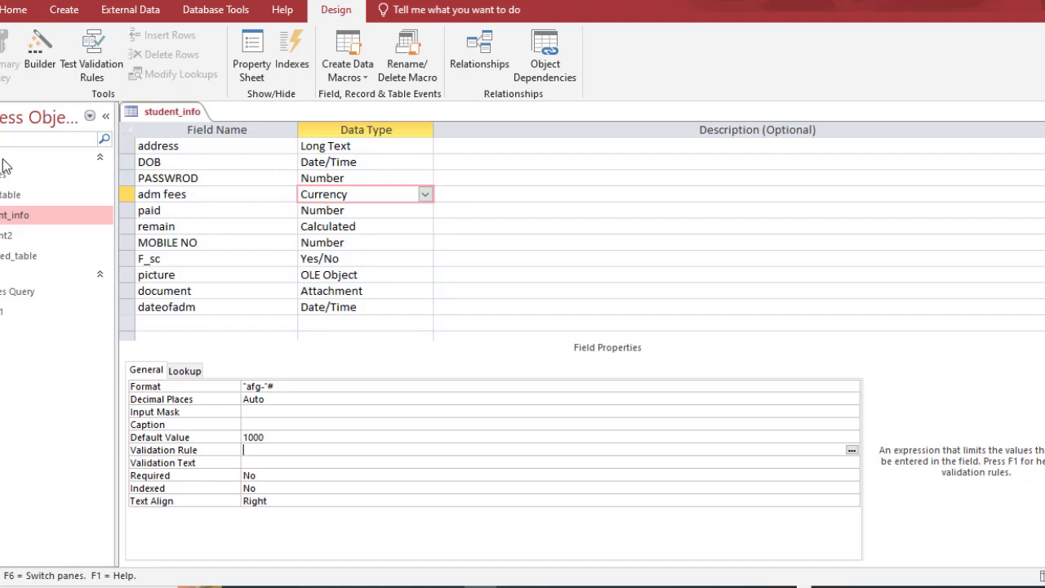
pyautogui.click(0, 69)
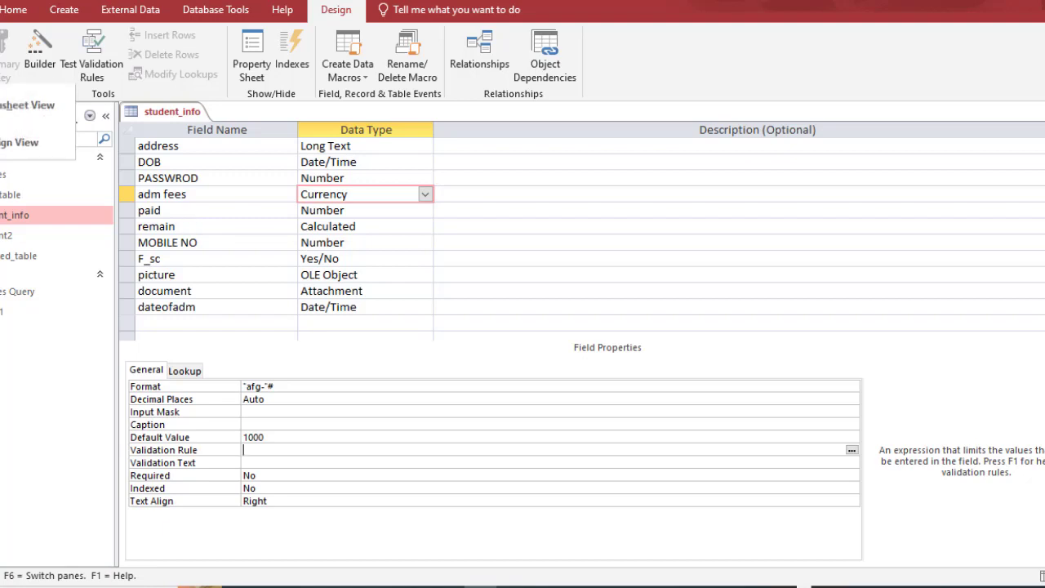
pyautogui.click(2, 108)
pyautogui.click(500, 334)
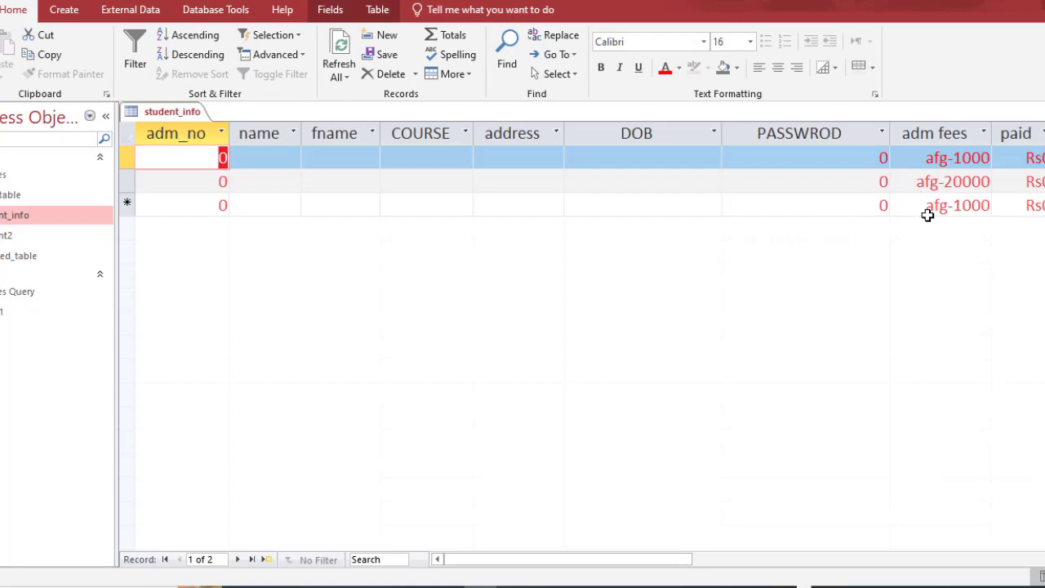
# Change the first record's adm fees value to 500
pyautogui.click(980, 159)
pyautogui.moveTo(953, 161); pyautogui.dragTo(998, 161)
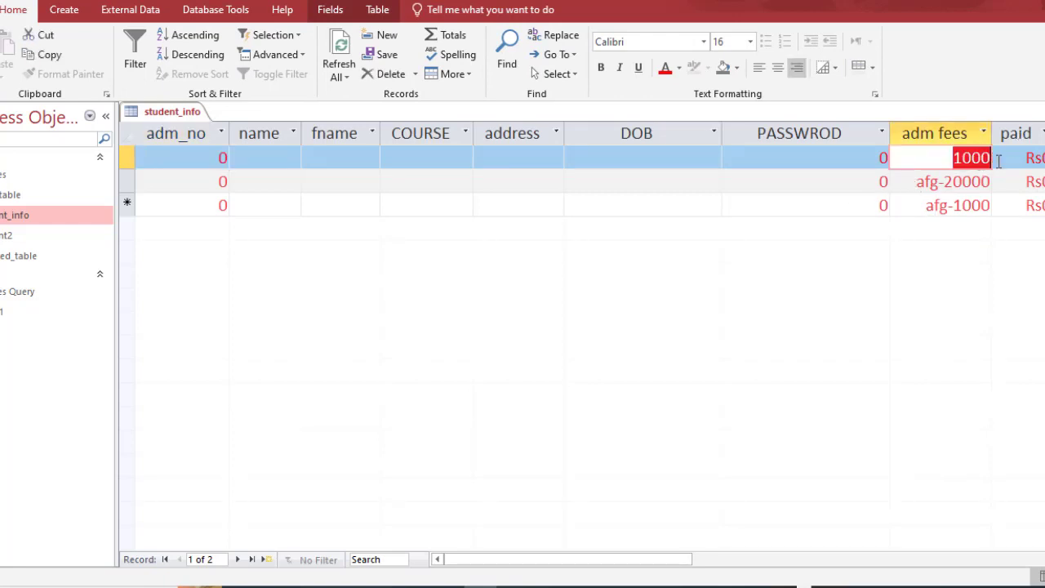
pyautogui.write('500')
pyautogui.press('Tab')
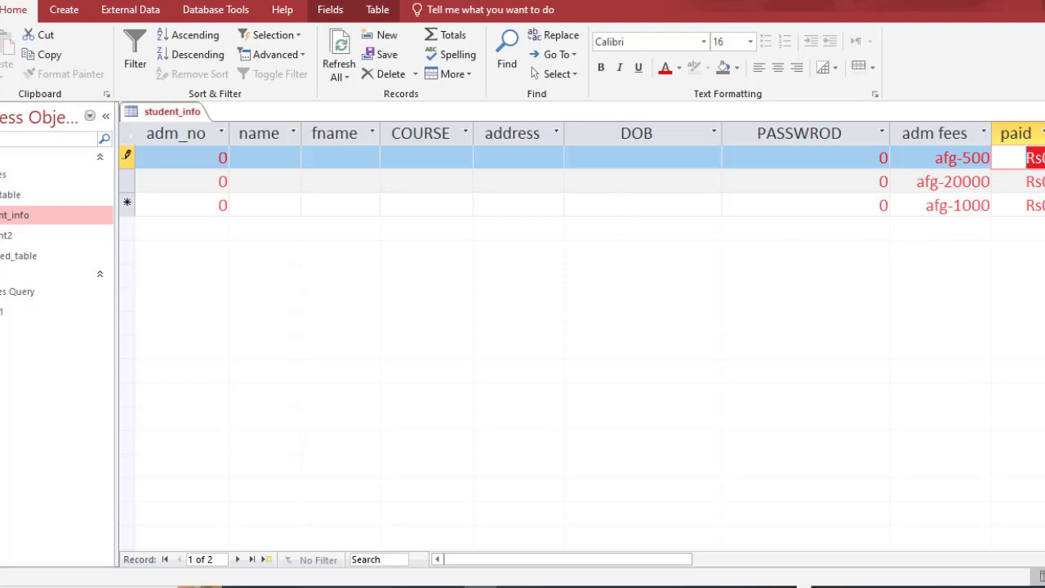
# In Design View, clear the adm fees field's Default Value
pyautogui.click(2, 75)
pyautogui.click(7, 145)
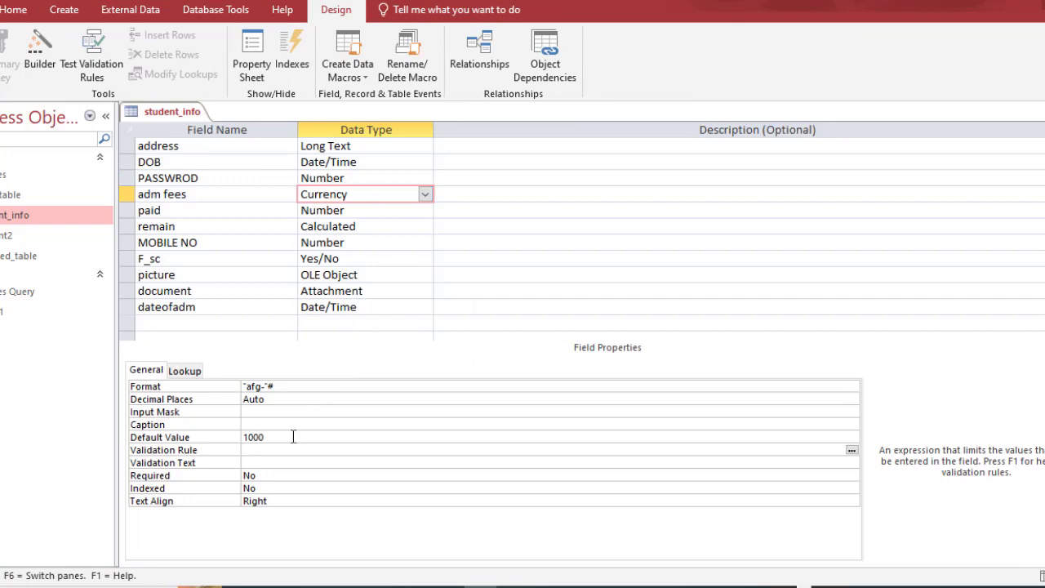
pyautogui.click(237, 437)
pyautogui.press('Delete')
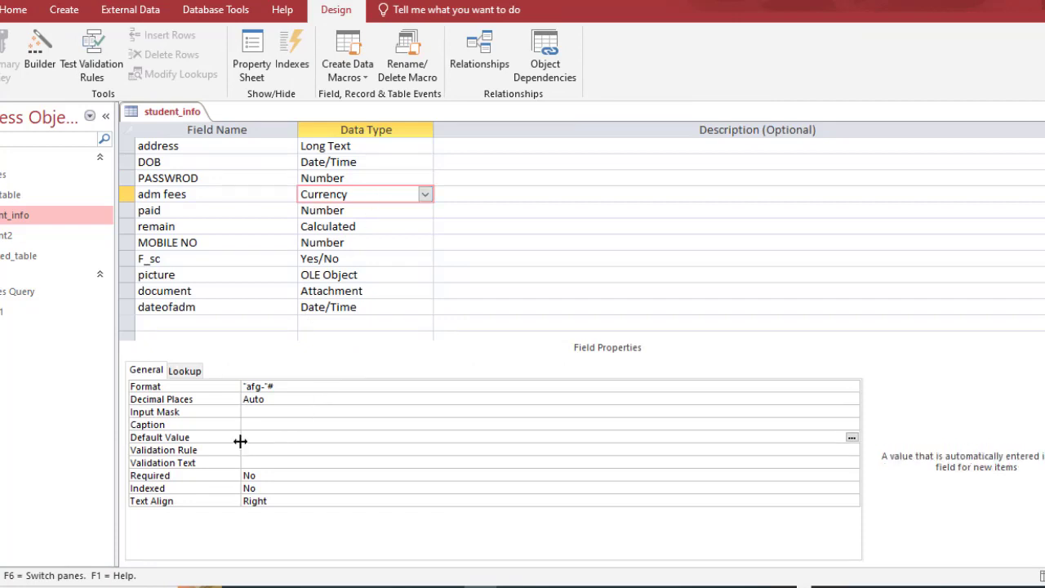
# Set the adm fees field's Validation Rule to =1000
pyautogui.click(258, 450)
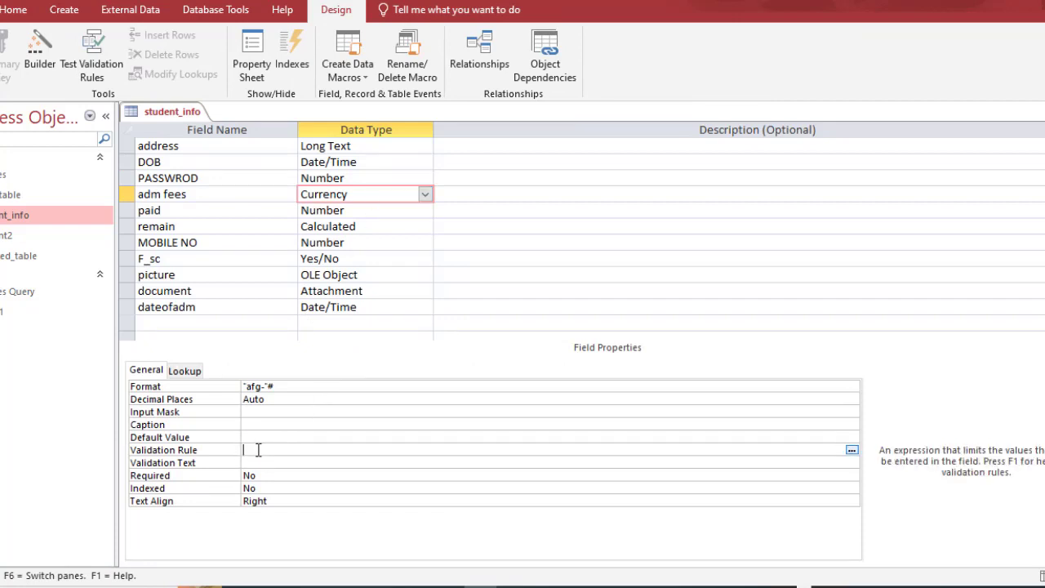
pyautogui.write('=1000')
pyautogui.click(253, 475)
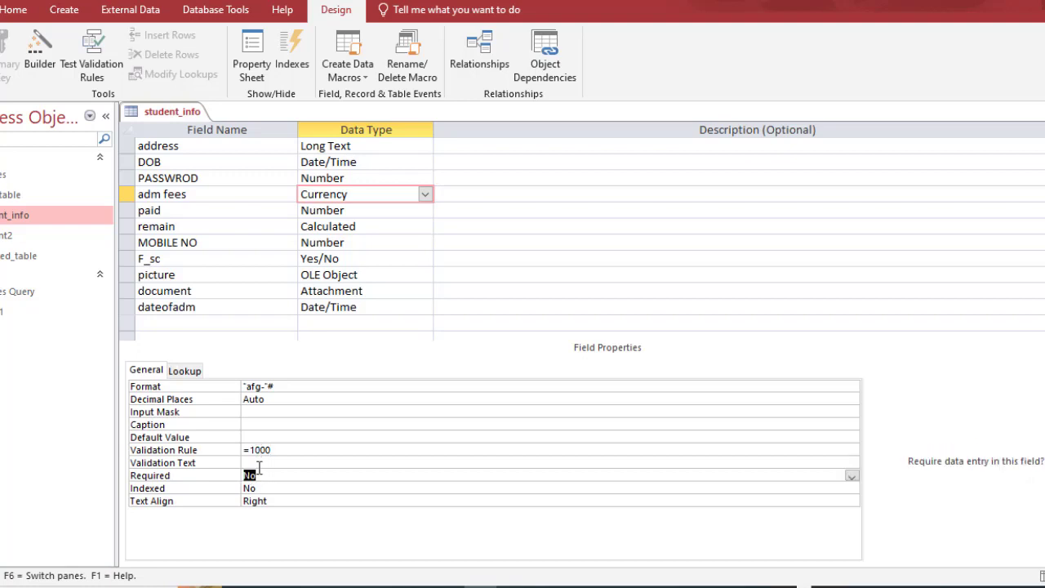
pyautogui.click(261, 462)
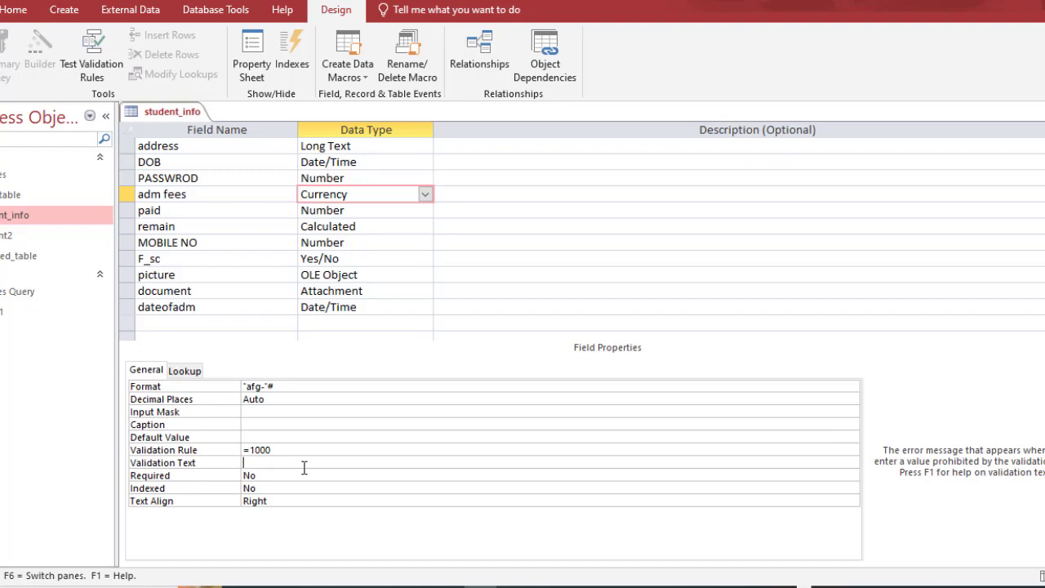
# Clear the adm fees field's Validation Rule
pyautogui.click(258, 452)
pyautogui.click(235, 450)
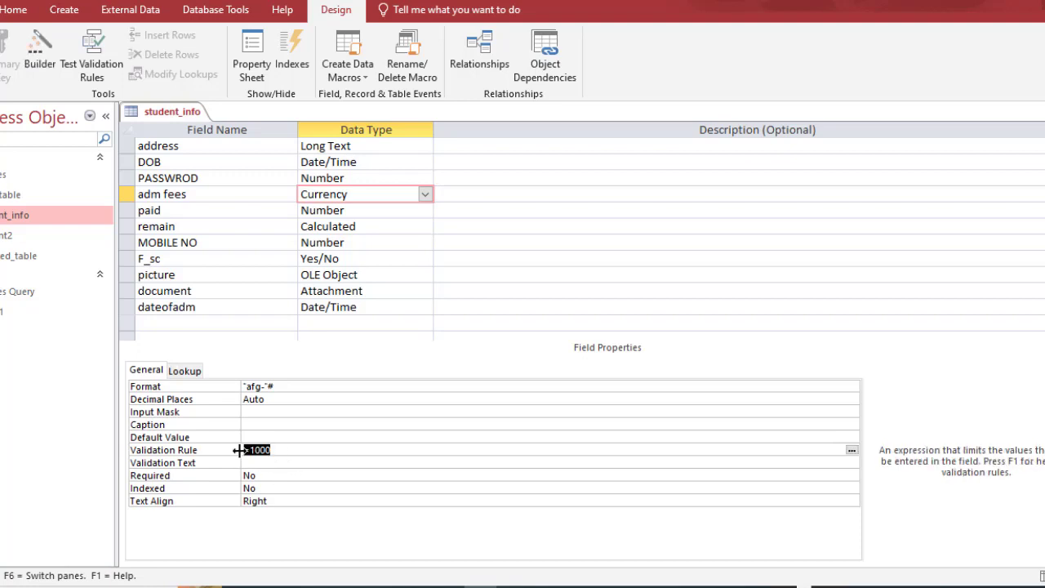
pyautogui.press('Delete')
# Review the adm fees field's Required, Indexed and Text Align properties and the available data types
pyautogui.click(272, 475)
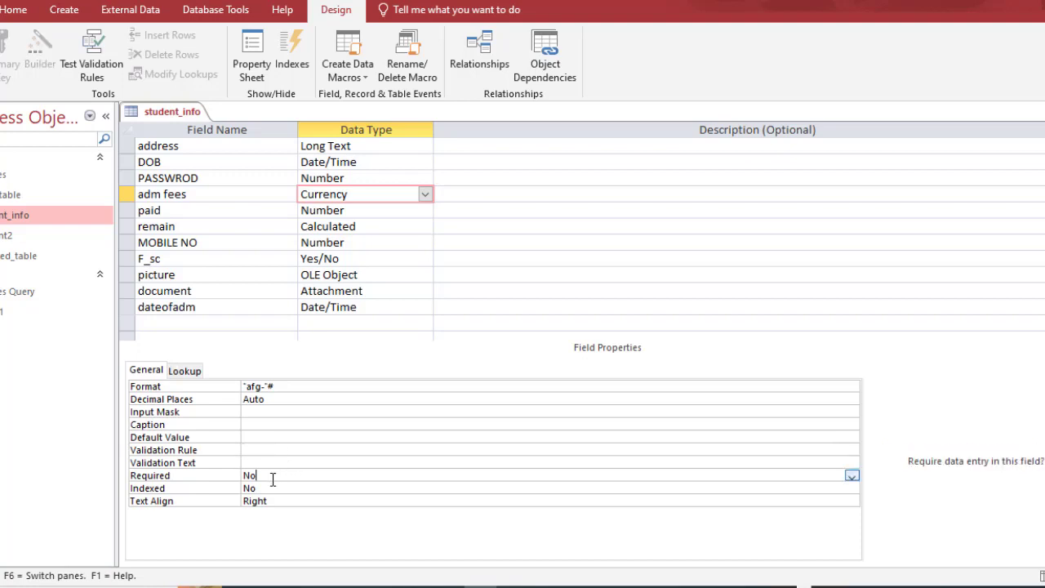
pyautogui.click(272, 488)
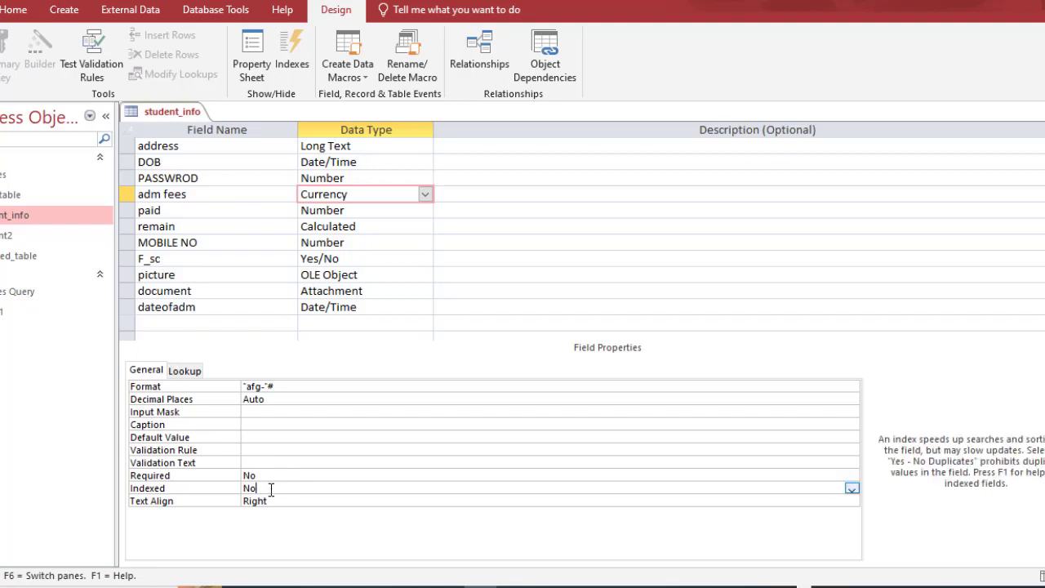
pyautogui.click(273, 500)
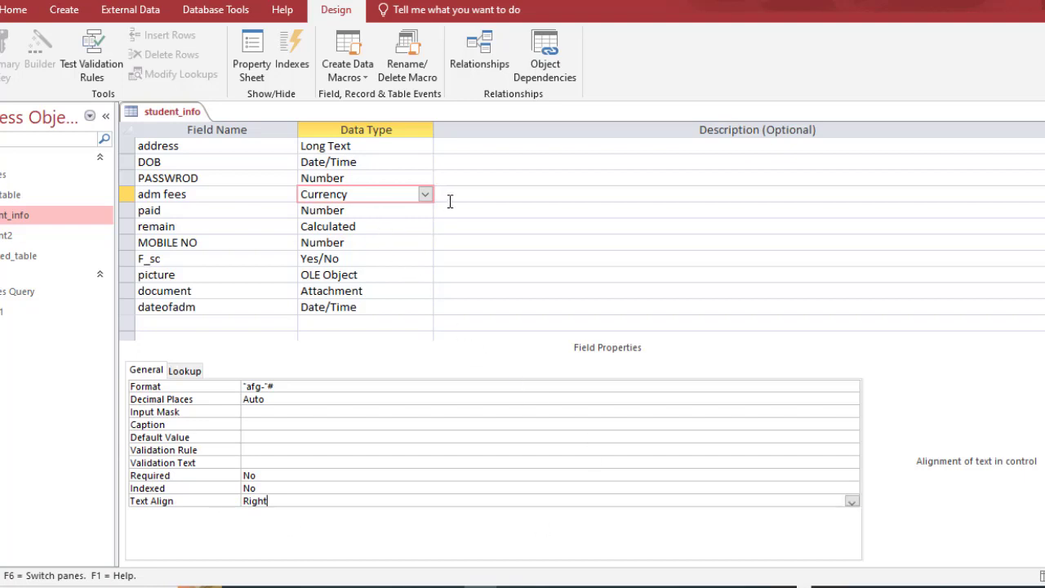
pyautogui.click(424, 195)
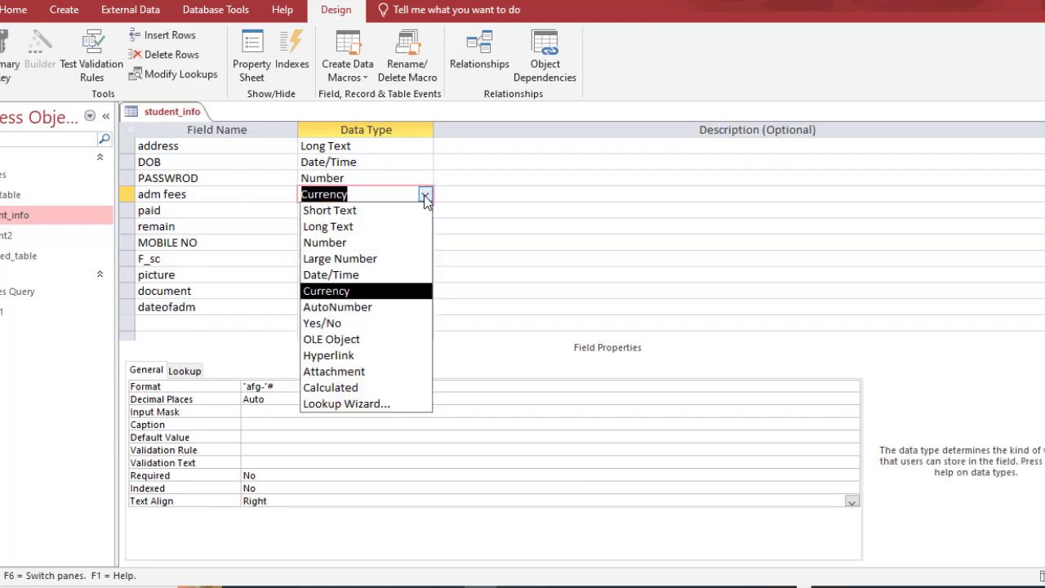
pyautogui.click(425, 196)
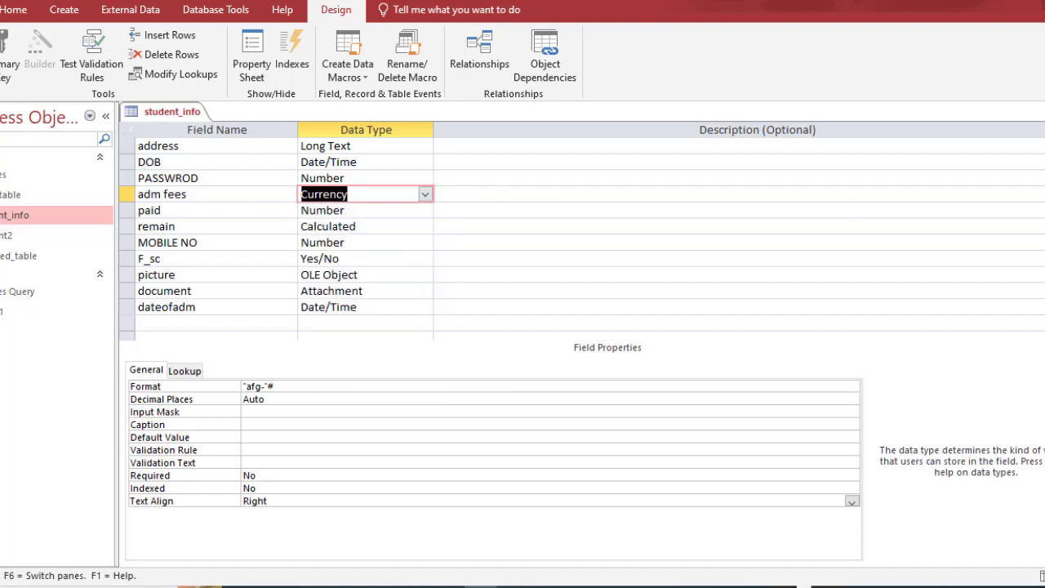
# Close the student_info table and save its design changes
pyautogui.scroll(2, 277, 241)
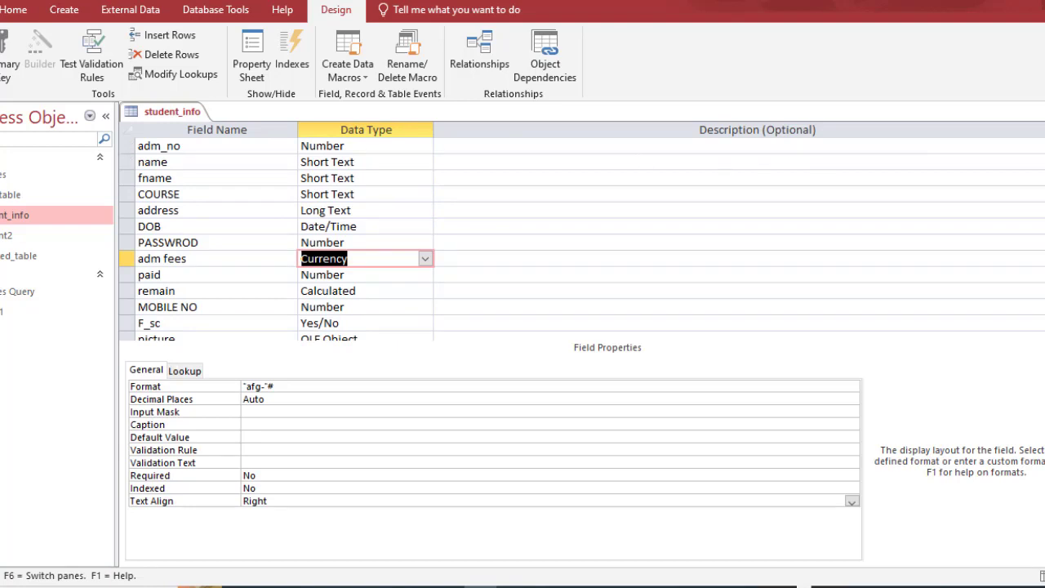
pyautogui.hotkey('ctrl', 'w')
pyautogui.click(446, 331)
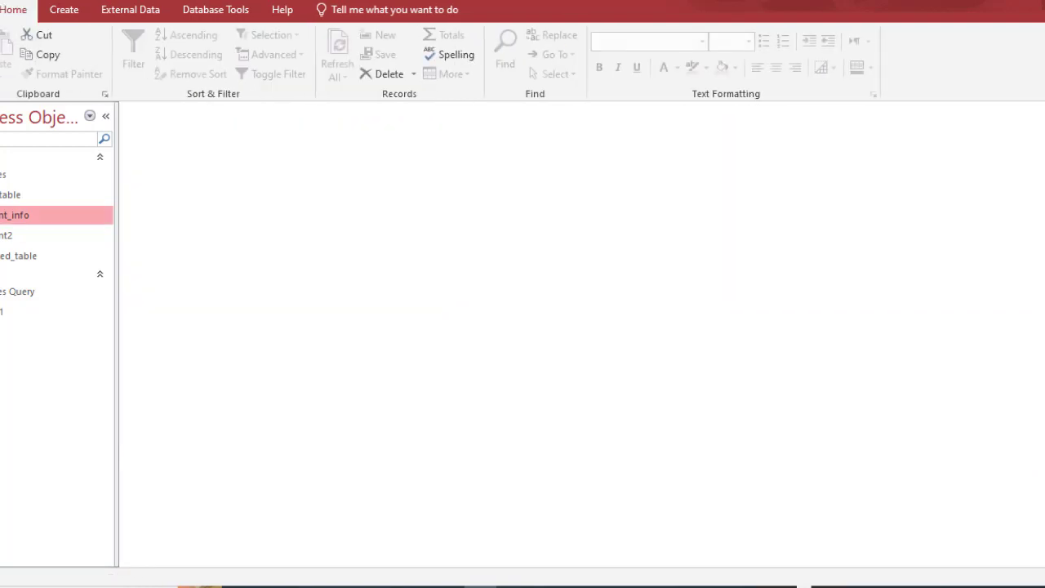
pyautogui.click(66, 12)
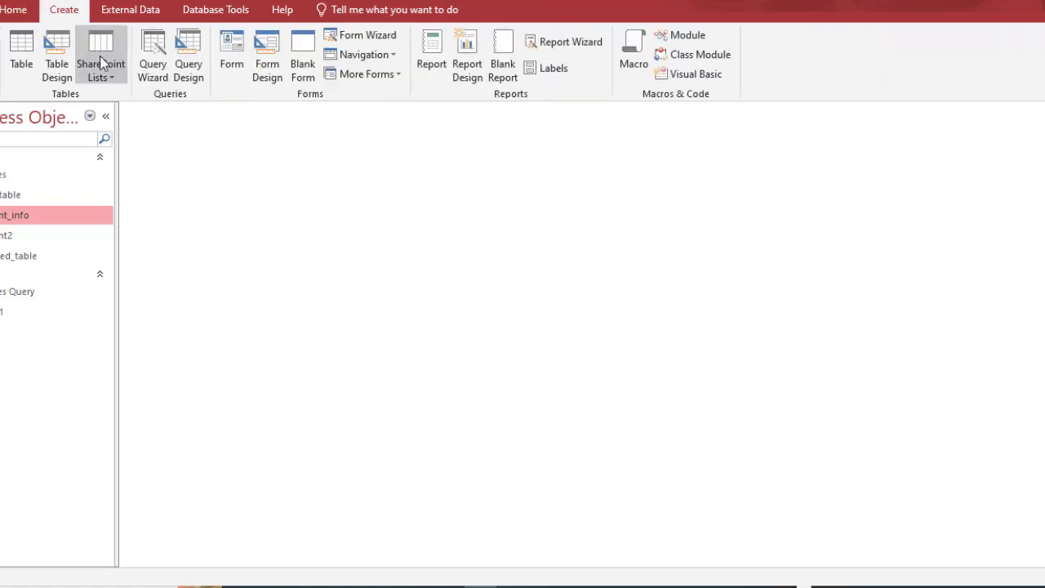
pyautogui.click(187, 70)
pyautogui.click(634, 164)
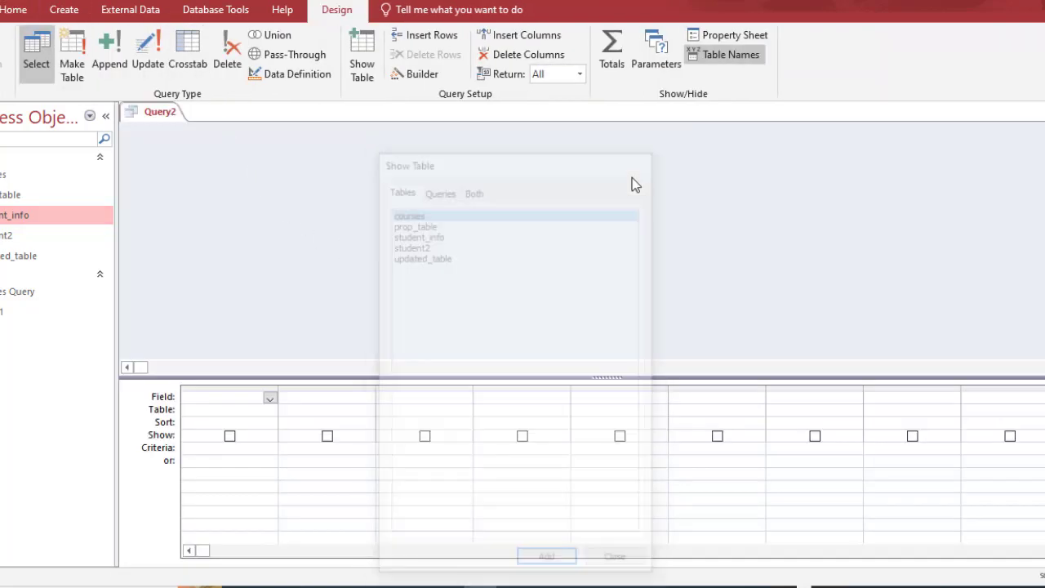
# Create a new table in Design View with a first field named id of data type AutoNumber
pyautogui.click(63, 11)
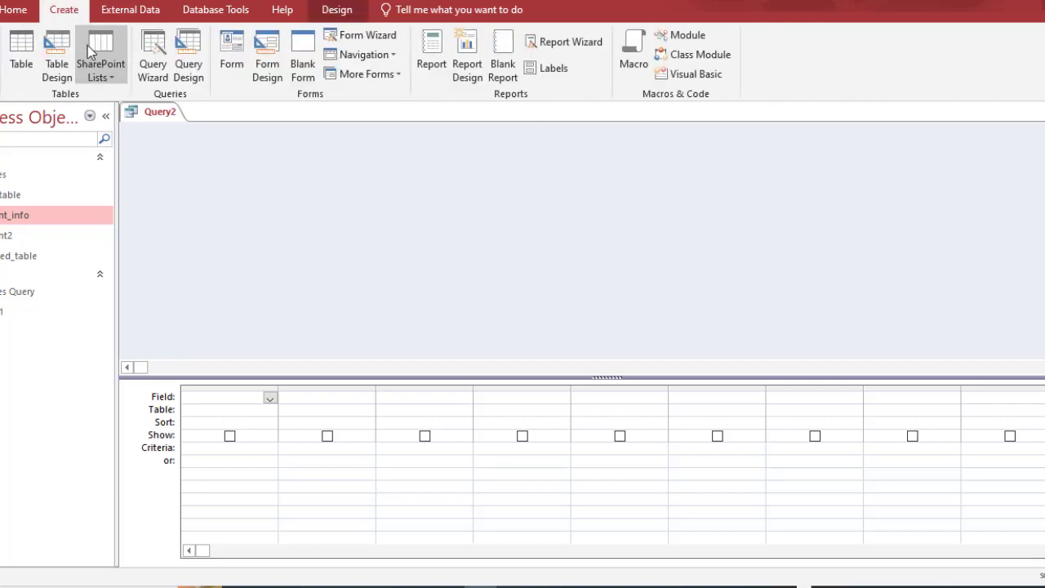
pyautogui.click(59, 72)
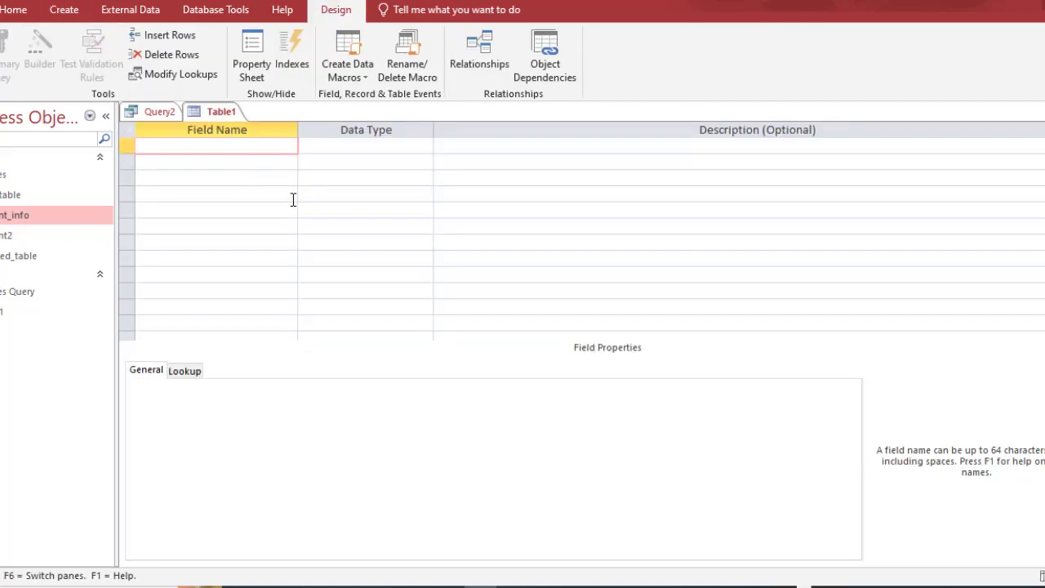
pyautogui.write('id')
pyautogui.press('Tab')
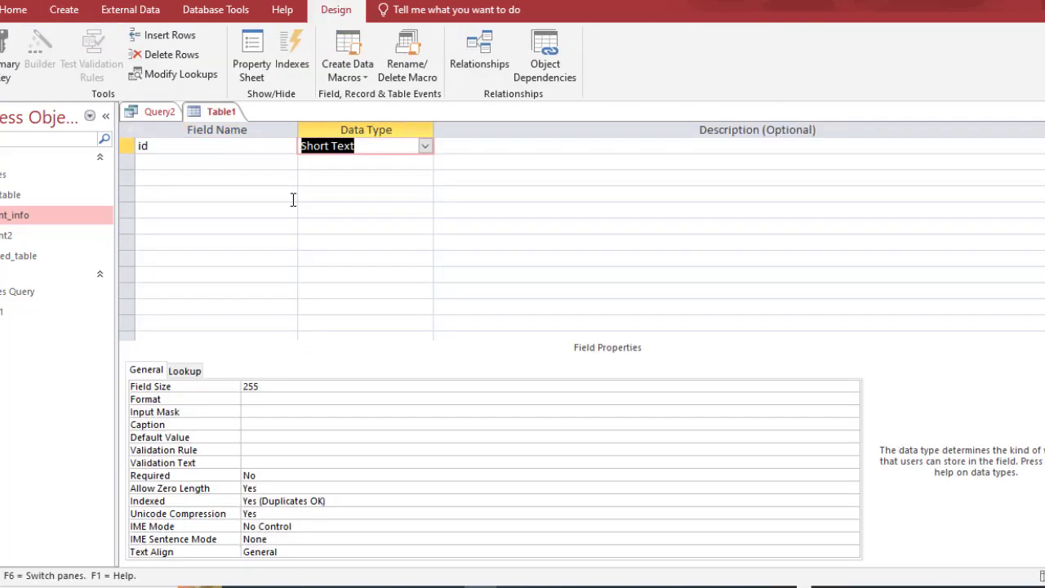
pyautogui.write('autoNumber')
pyautogui.press('Tab')
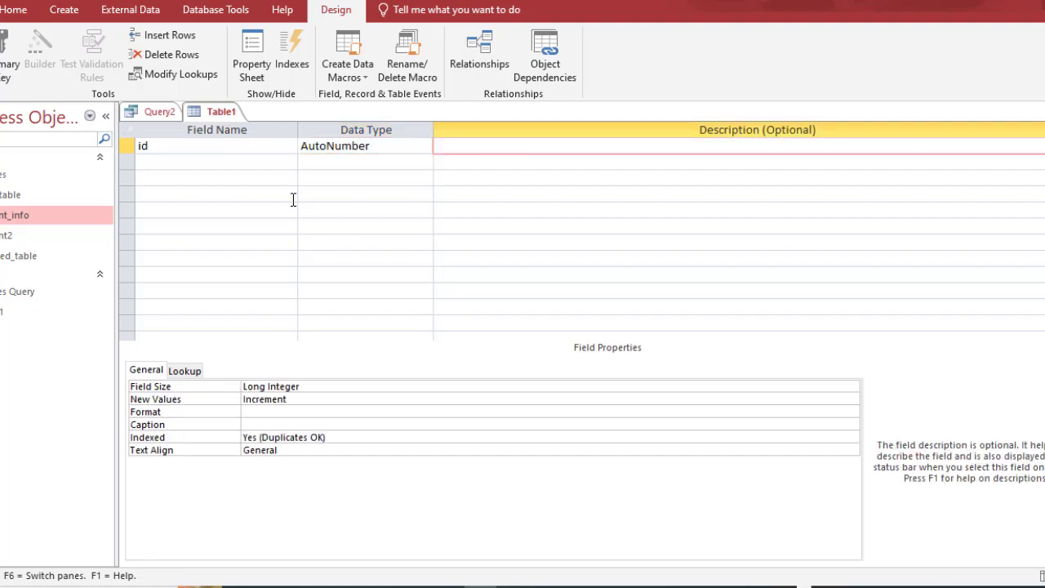
pyautogui.press('Tab')
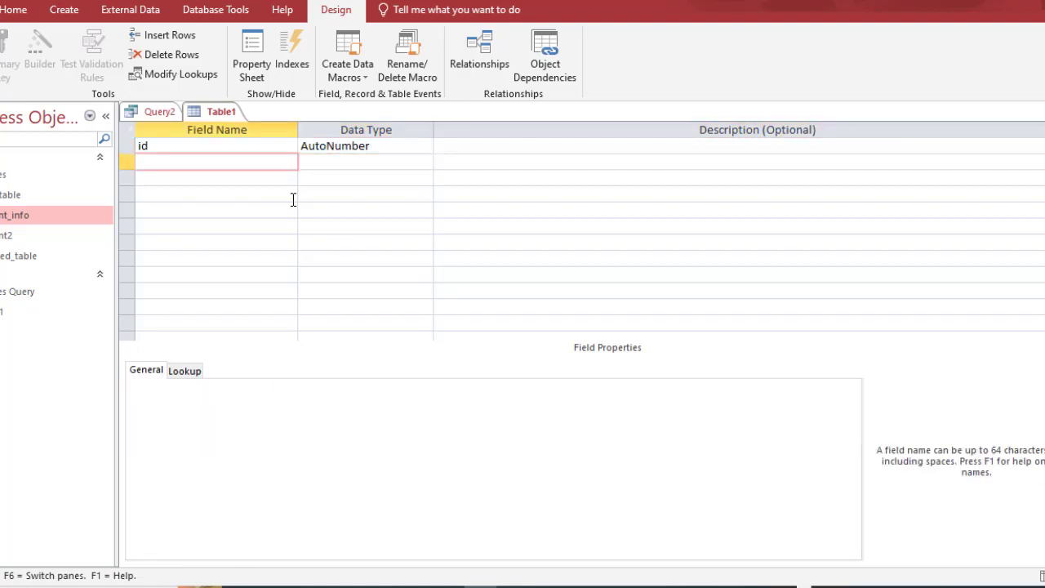
# Add a second field named name with the Short Text data type
pyautogui.write('name')
pyautogui.press('Tab')
pyautogui.press('Return')
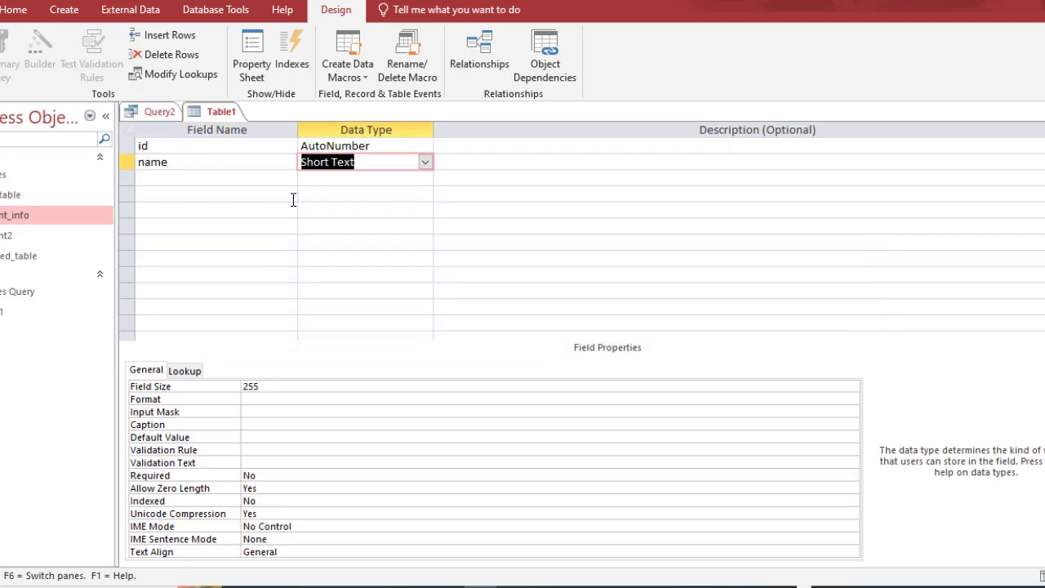
# Save the new table as autonumber without creating a primary key
pyautogui.hotkey('ctrl', 's')
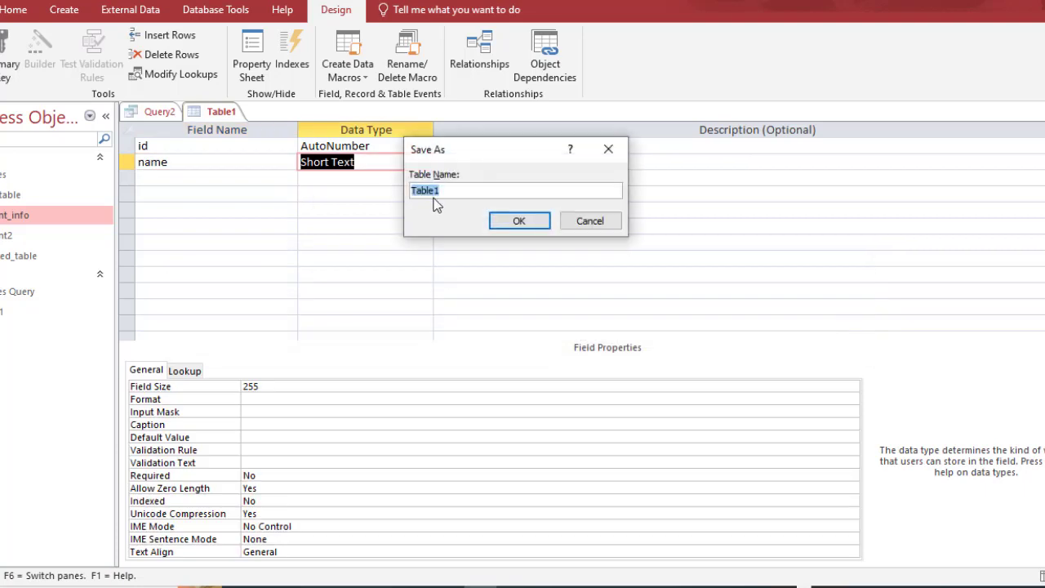
pyautogui.write('at')
pyautogui.write('utonumber')
pyautogui.press('Return')
pyautogui.press('Tab')
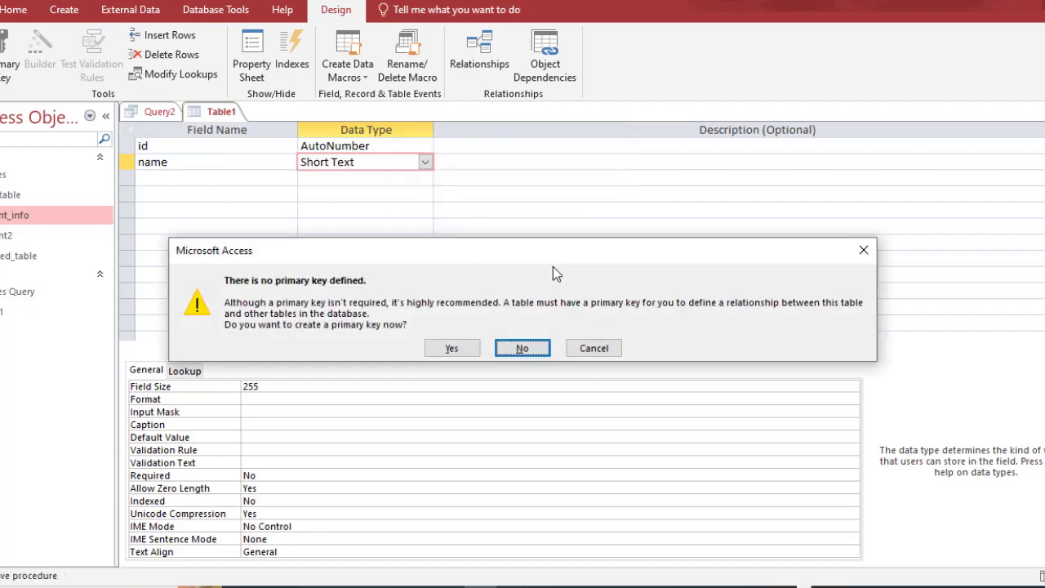
pyautogui.press('Return')
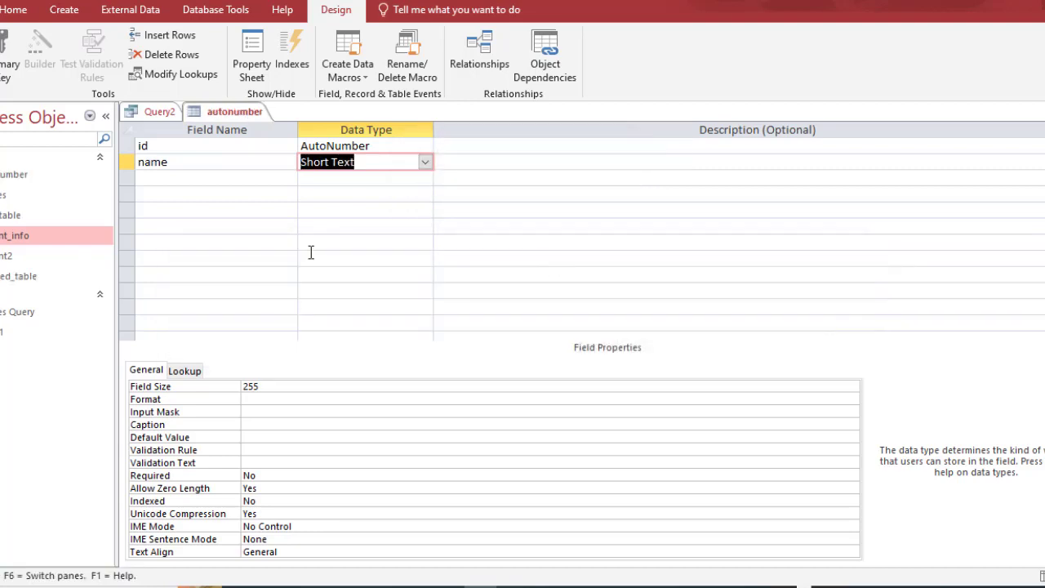
# Open the autonumber table in Datasheet View and enter a person's name in the first record's name field
pyautogui.doubleClick(12, 176)
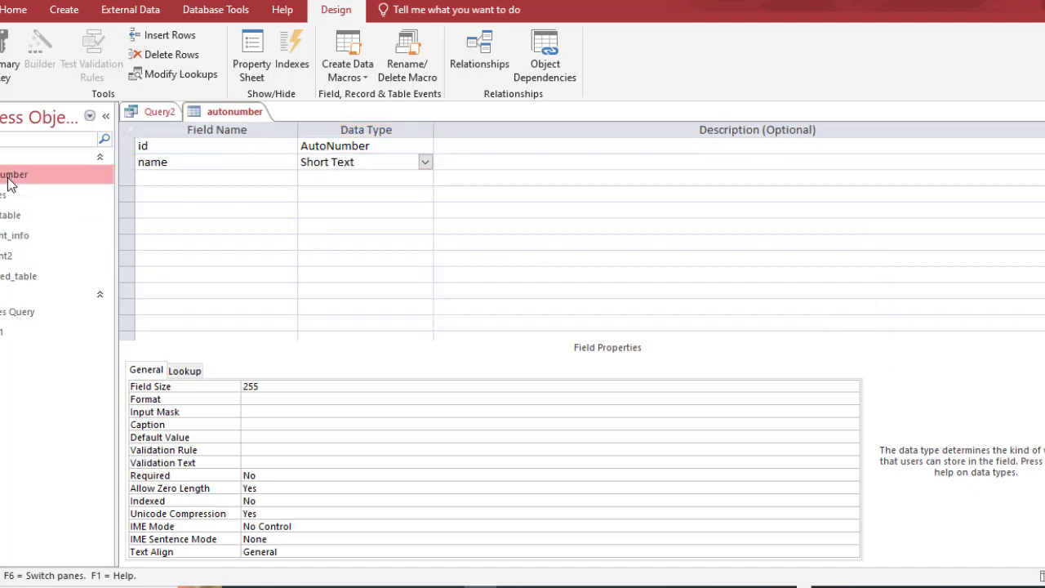
pyautogui.click(276, 147)
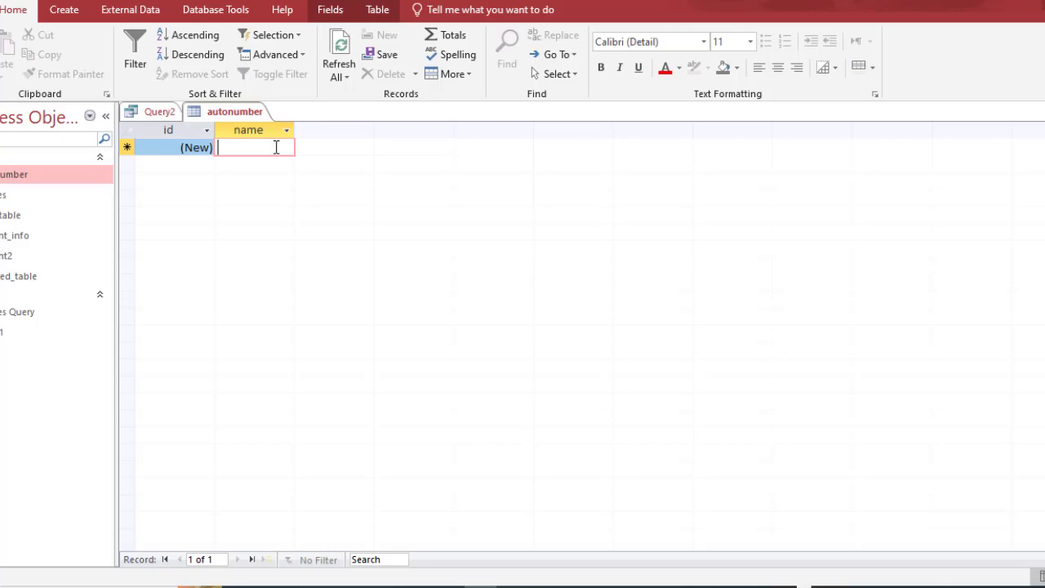
pyautogui.write('100')
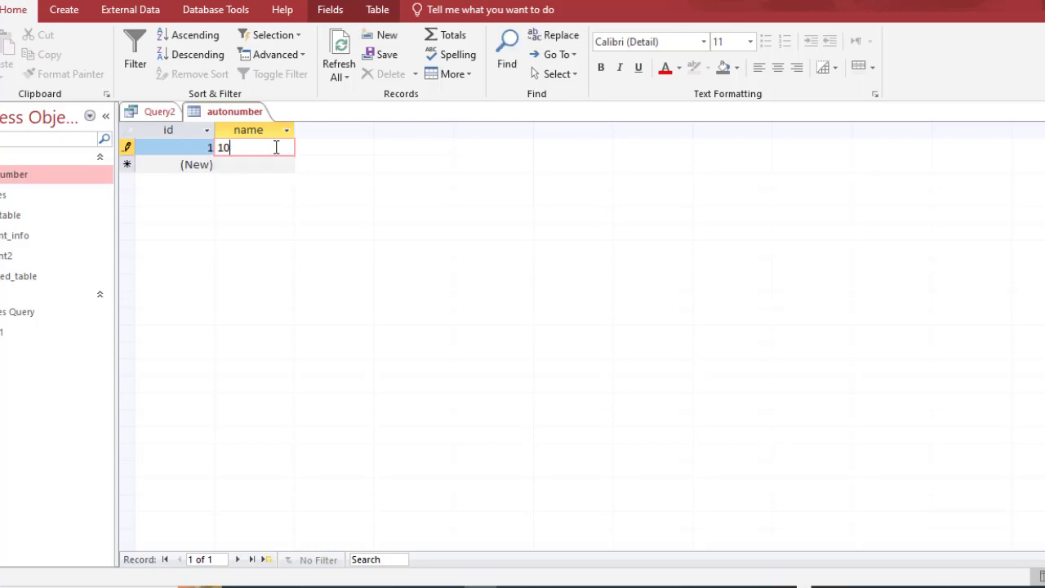
pyautogui.press('BackSpace')
pyautogui.press('BackSpace')
pyautogui.press('BackSpace')
pyautogui.write('ali')
pyautogui.press('Return')
pyautogui.press('Tab')
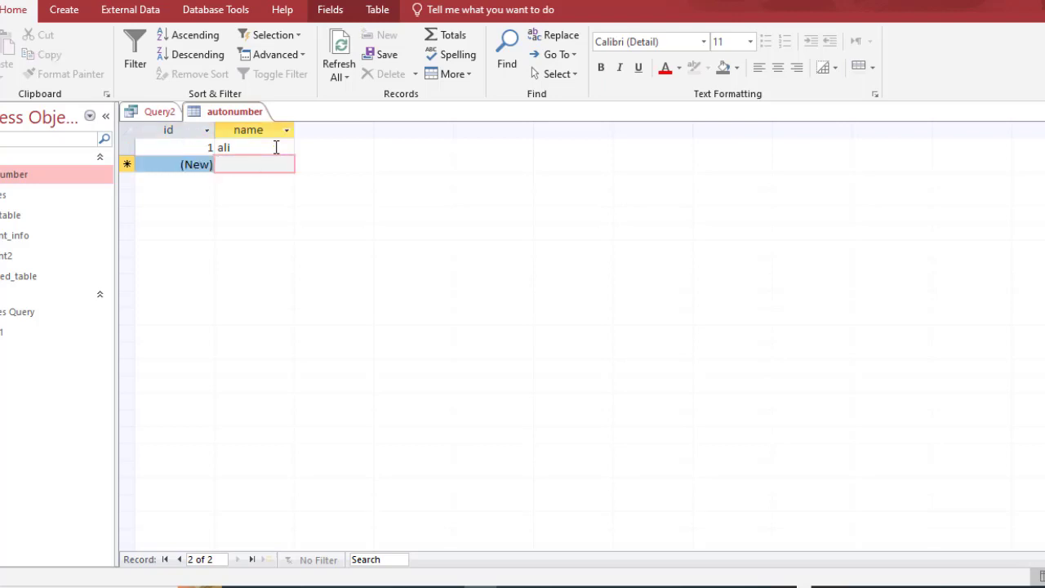
# Add a second record to the autonumber table with another person's name
pyautogui.write('th')
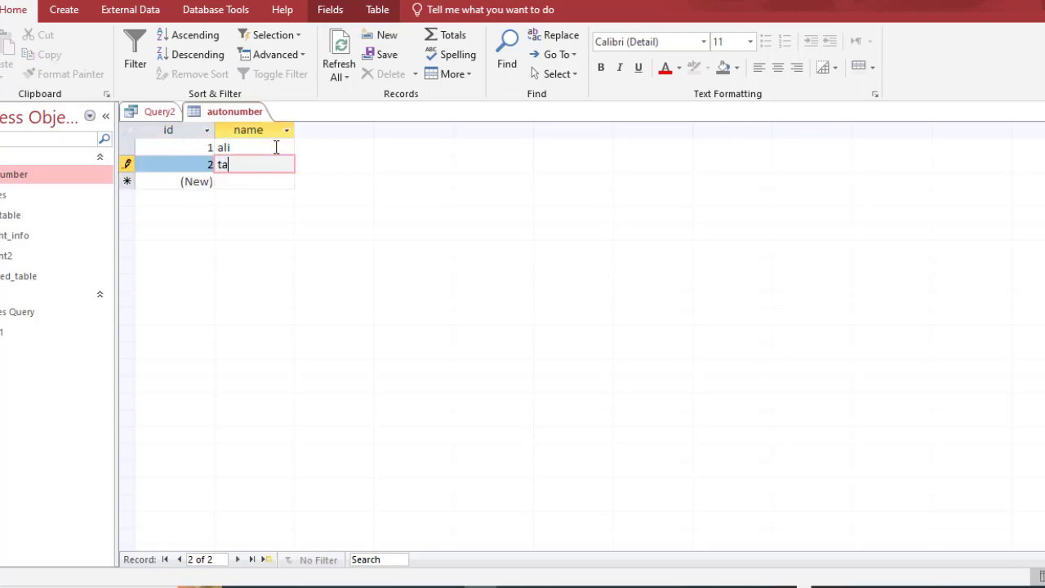
pyautogui.write('hir')
pyautogui.press('Return')
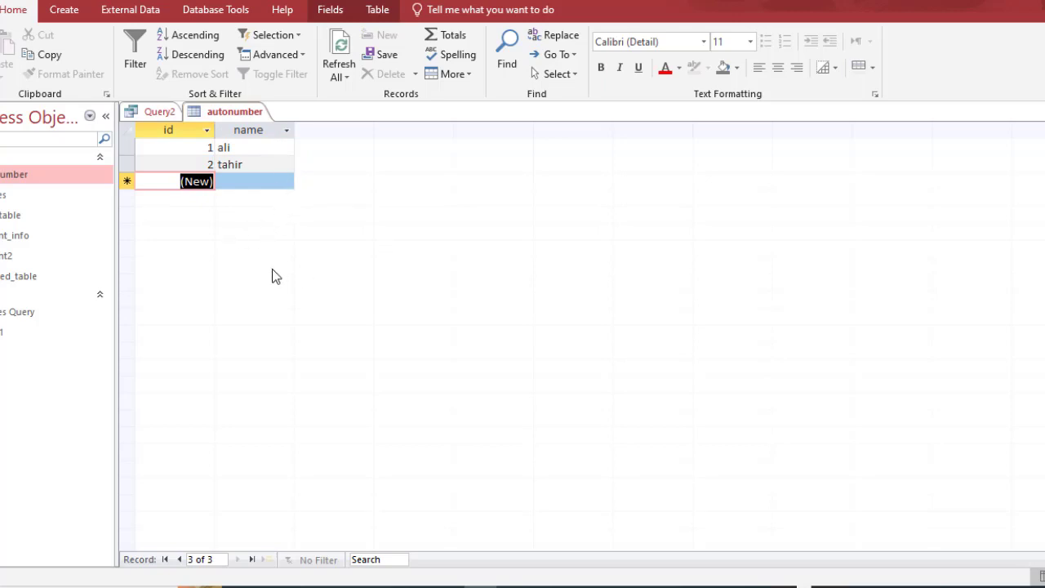
# Delete both records from the autonumber table
pyautogui.hotkey('ctrl', 'a')
pyautogui.press('Delete')
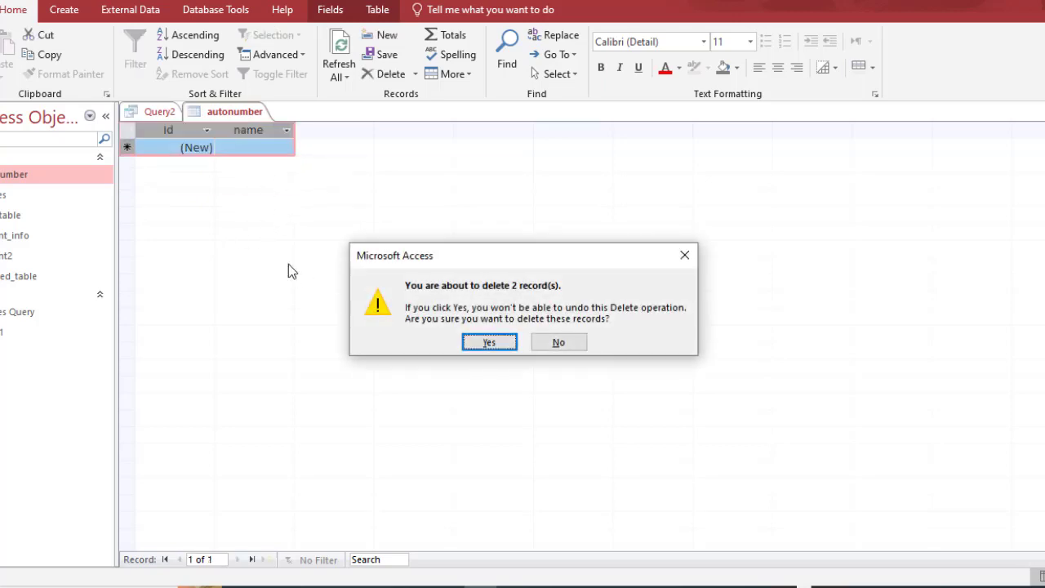
pyautogui.click(489, 342)
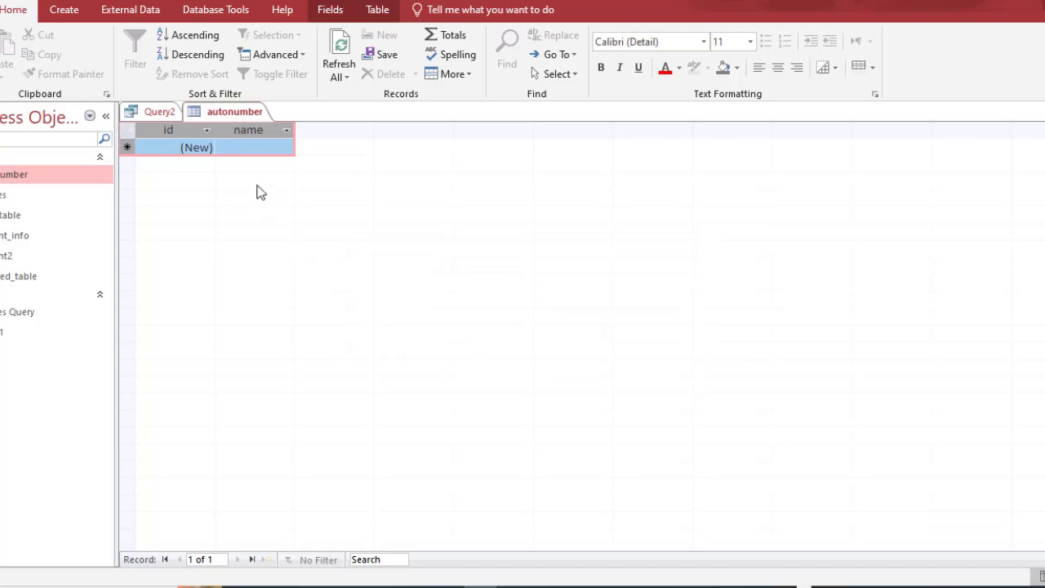
# Enter a different person's name in a new record of the emptied autonumber table
pyautogui.click(264, 148)
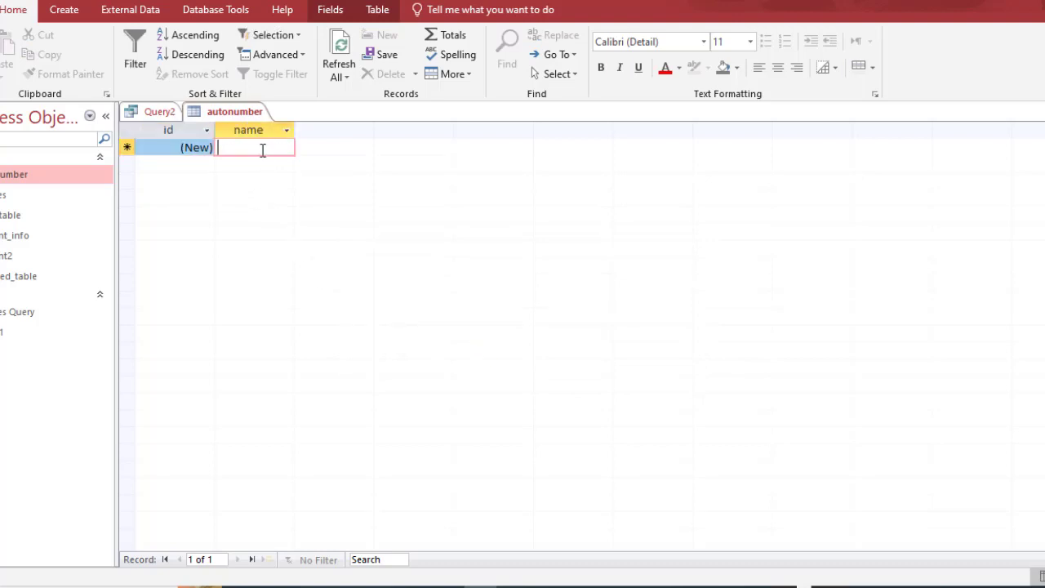
pyautogui.write('a')
pyautogui.press('BackSpace')
pyautogui.write('w')
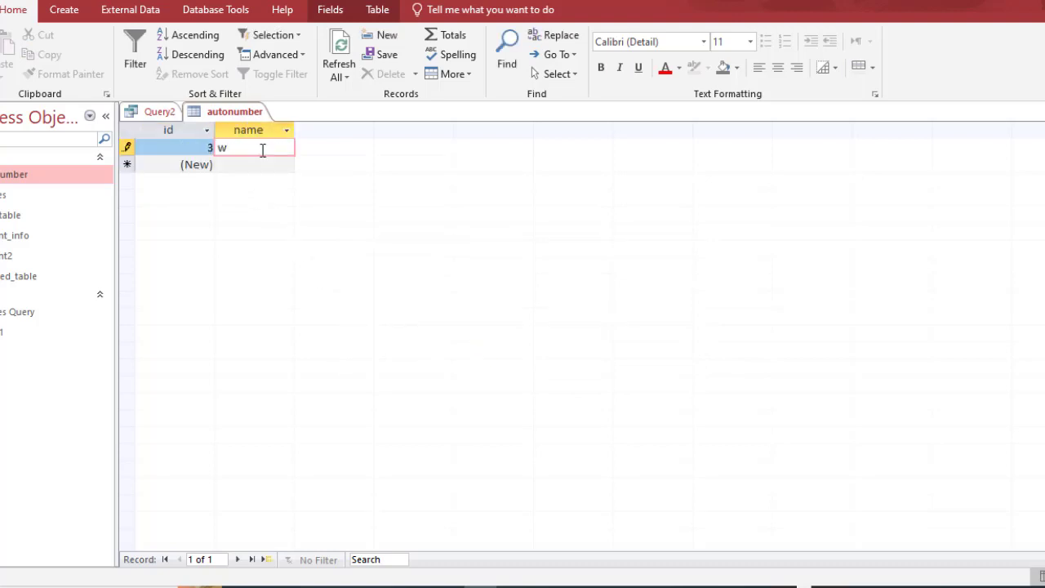
pyautogui.write('aqas')
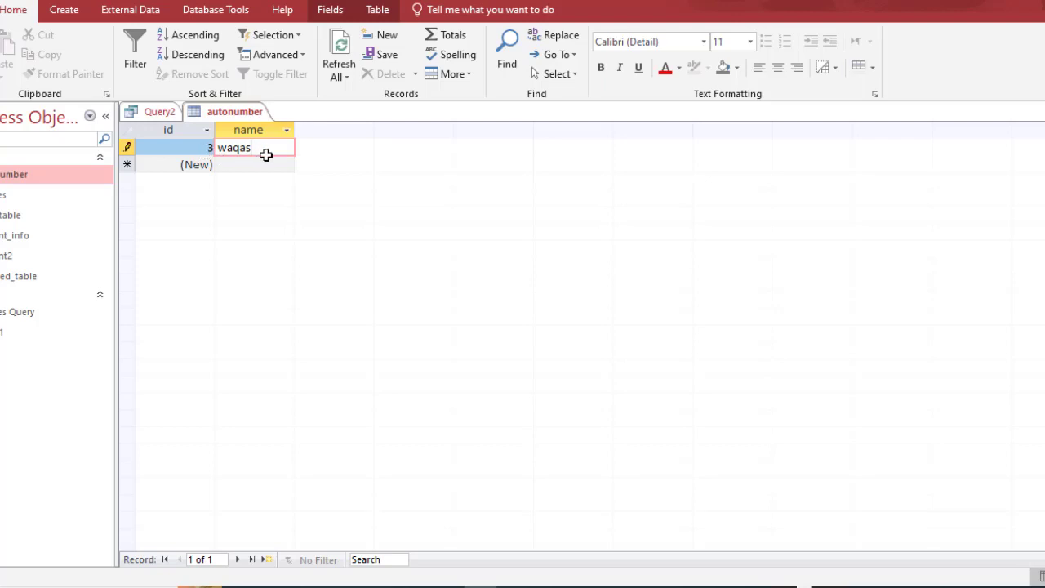
# Close the autonumber table and reopen it in Design View
pyautogui.click(1044, 112)
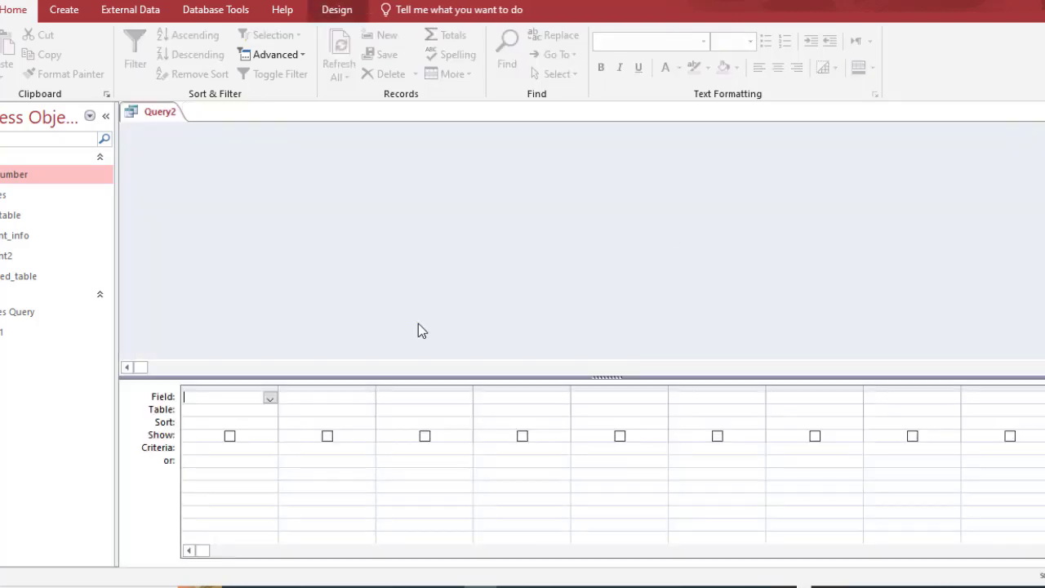
pyautogui.rightClick(39, 182)
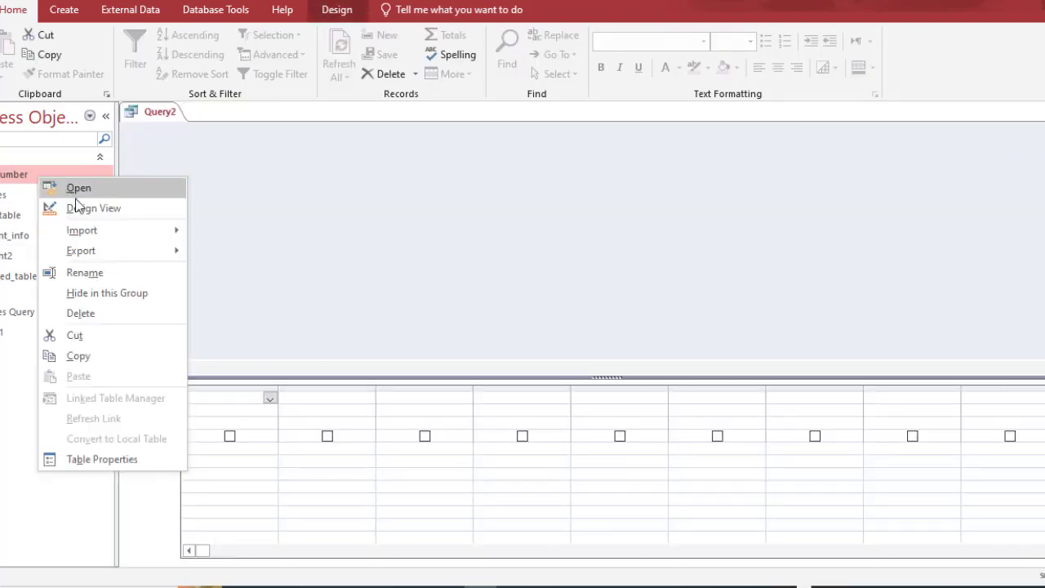
pyautogui.click(77, 205)
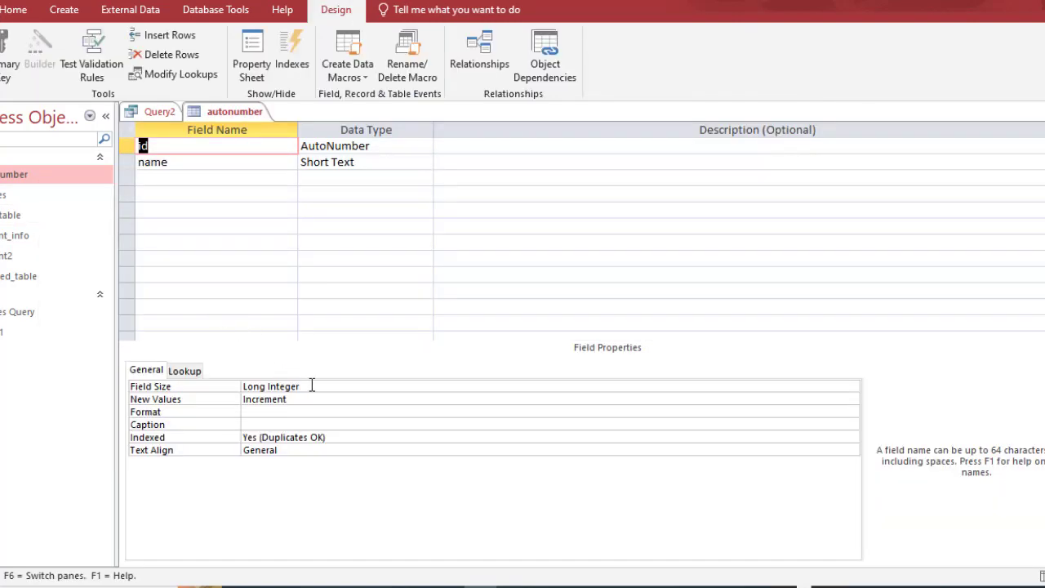
# Set the id field's New Values property to Random and accept the data type change
pyautogui.click(378, 151)
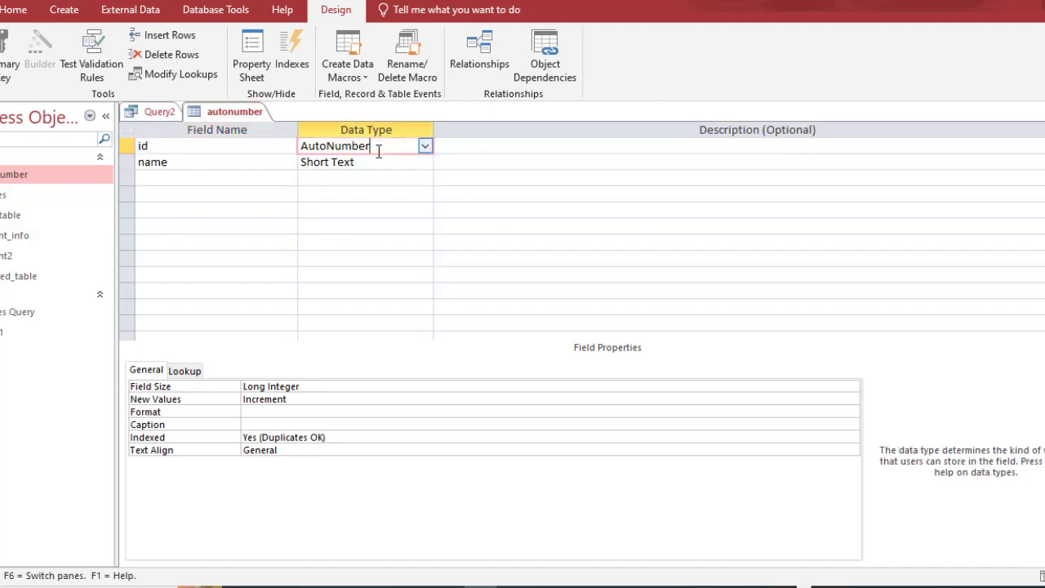
pyautogui.click(320, 400)
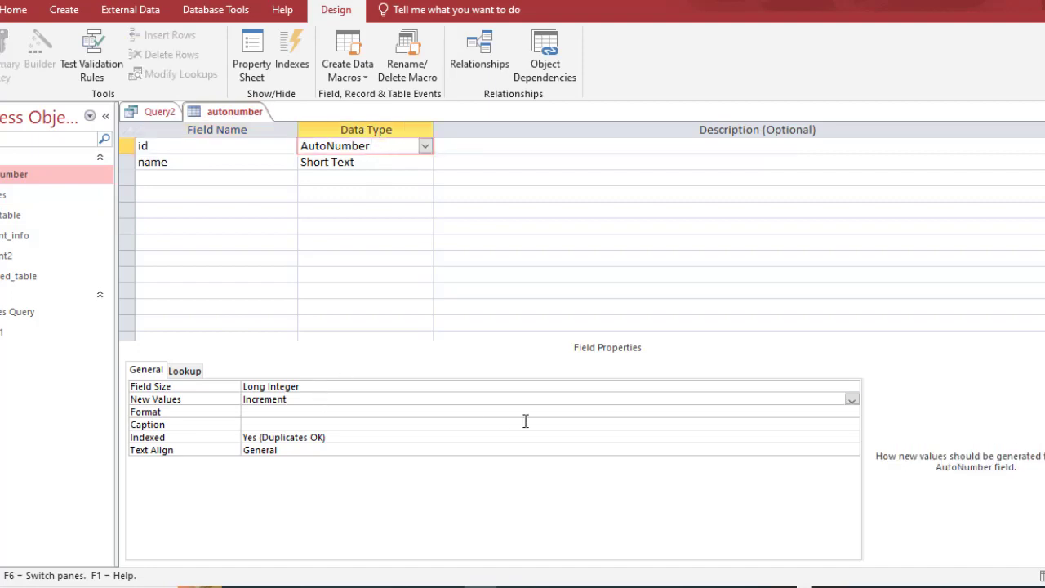
pyautogui.click(854, 400)
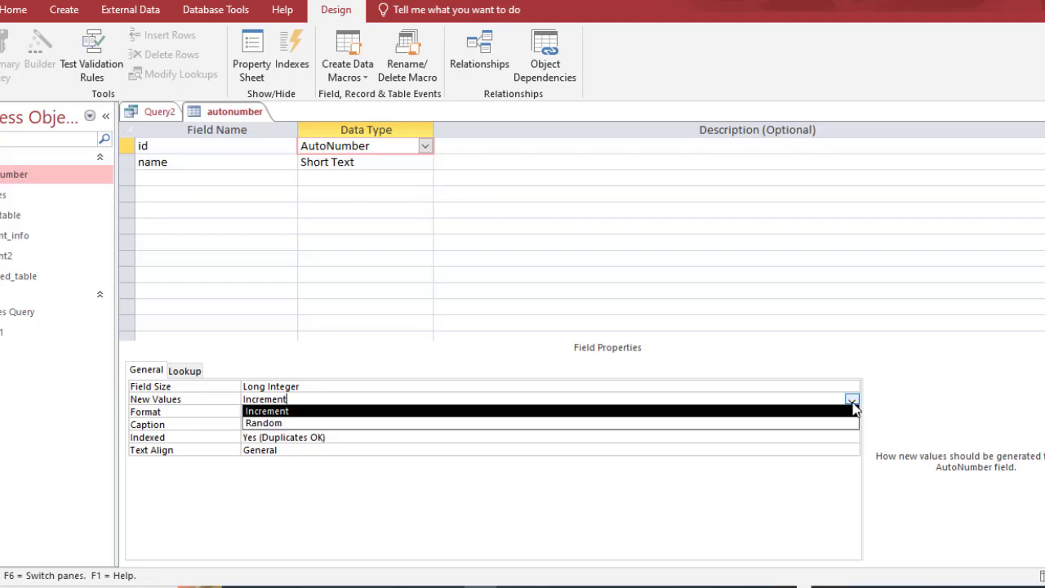
pyautogui.click(788, 423)
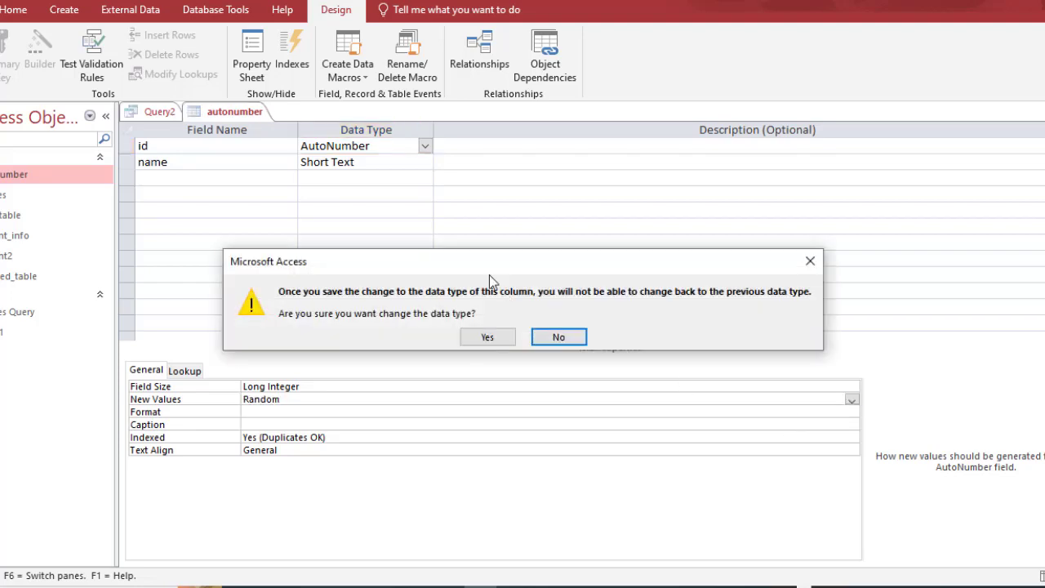
pyautogui.click(481, 340)
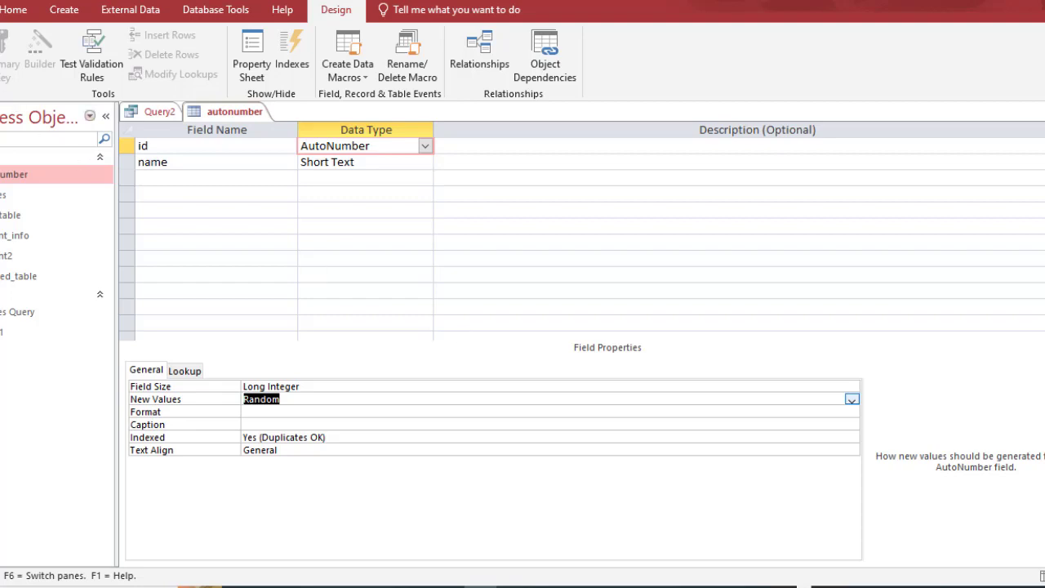
# Save the autonumber table and delete its existing record in Datasheet View
pyautogui.click(0, 77)
pyautogui.click(16, 104)
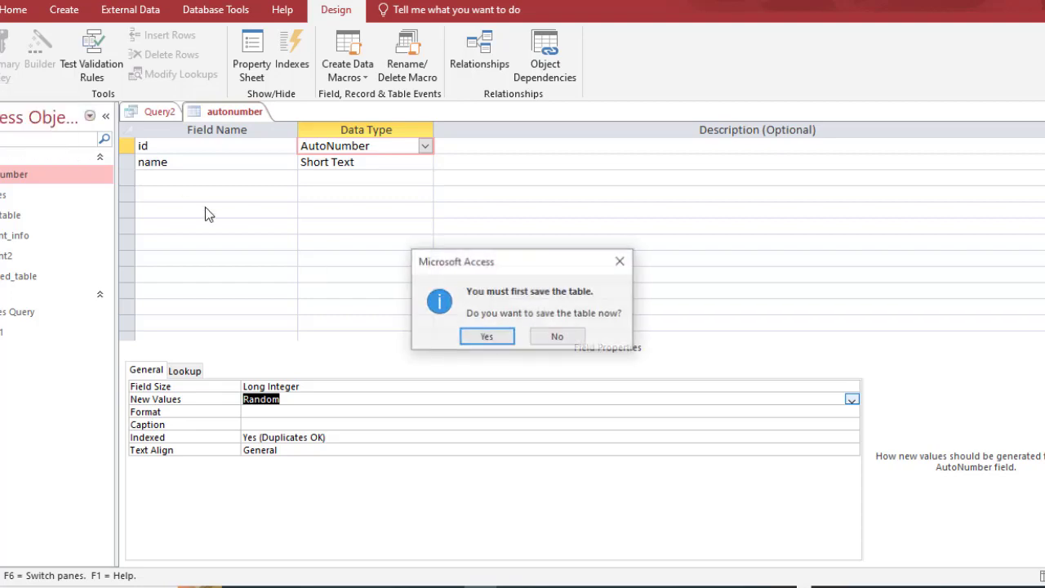
pyautogui.click(485, 336)
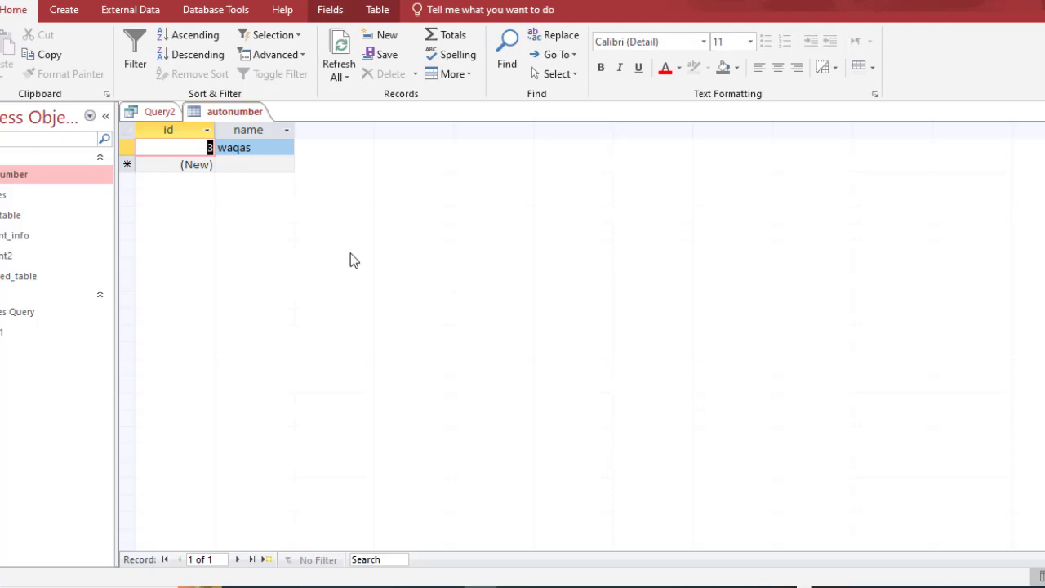
pyautogui.hotkey('ctrl', 'a')
pyautogui.press('Delete')
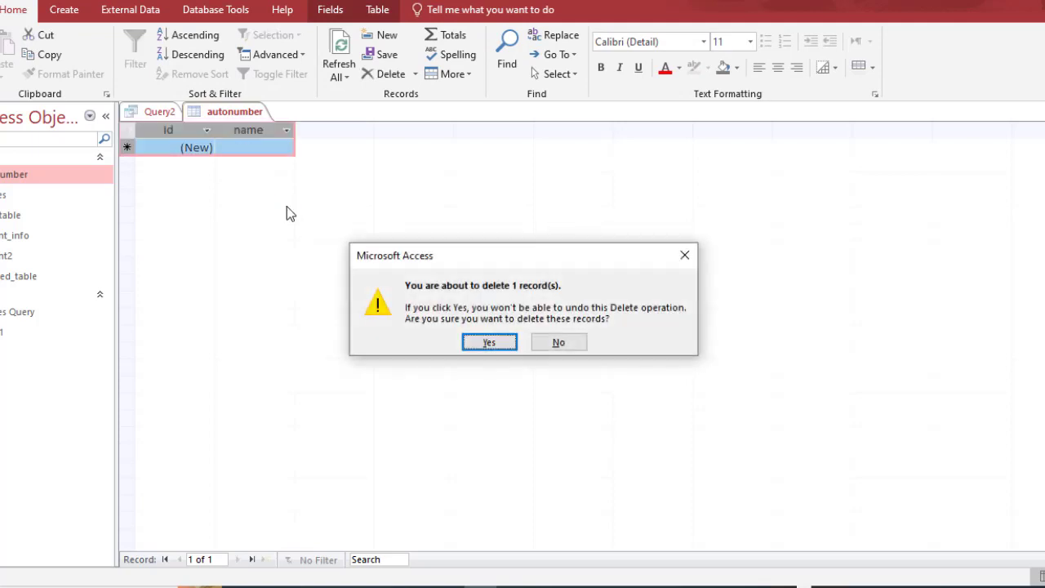
pyautogui.press('Return')
# Add five records to the autonumber table with the names dsfkla, sdlkfj, slflj, dsfalkjk and sdfkj
pyautogui.click(252, 149)
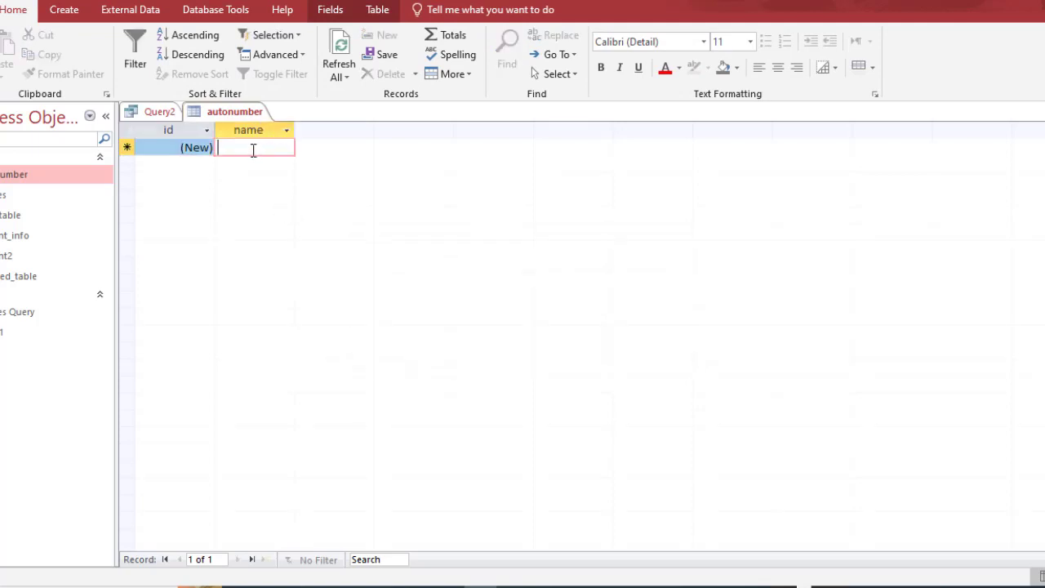
pyautogui.write('dsfkla')
pyautogui.press('Tab')
pyautogui.press('Tab')
pyautogui.write('sdlkfj')
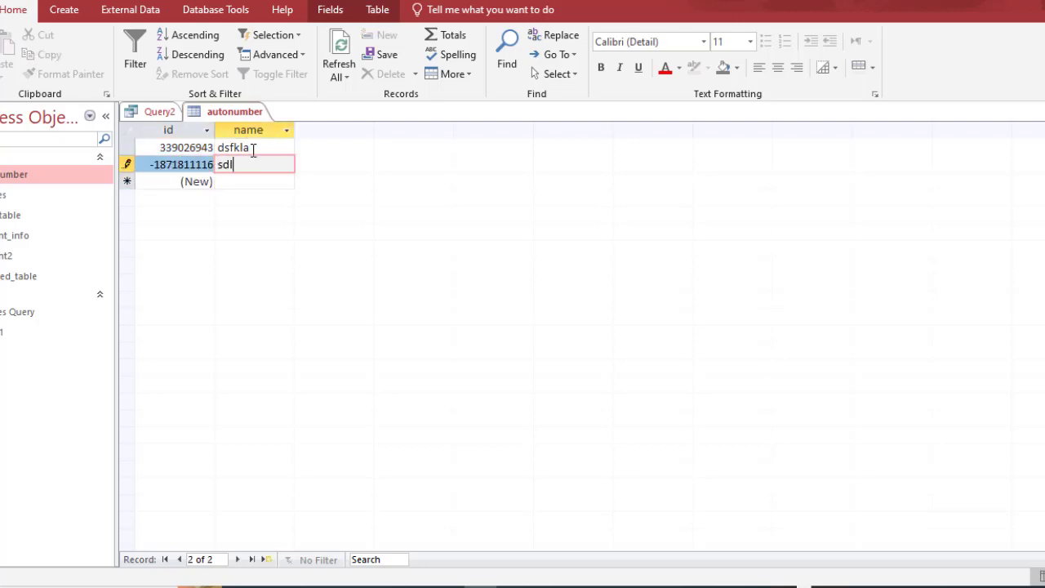
pyautogui.press('Tab')
pyautogui.press('Tab')
pyautogui.write('slflj')
pyautogui.press('Tab')
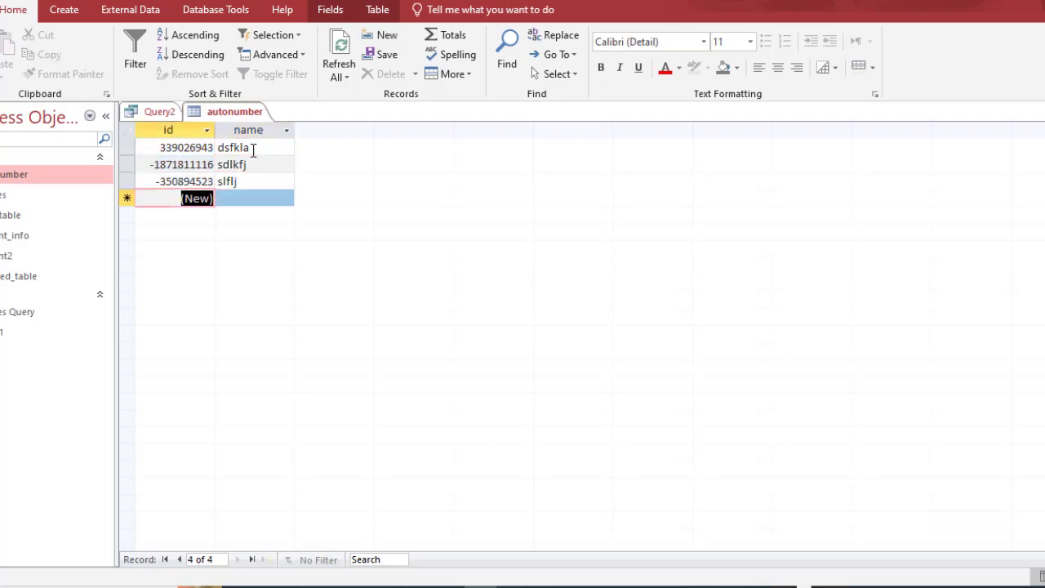
pyautogui.press('Tab')
pyautogui.write('dsfalkjk')
pyautogui.press('Tab')
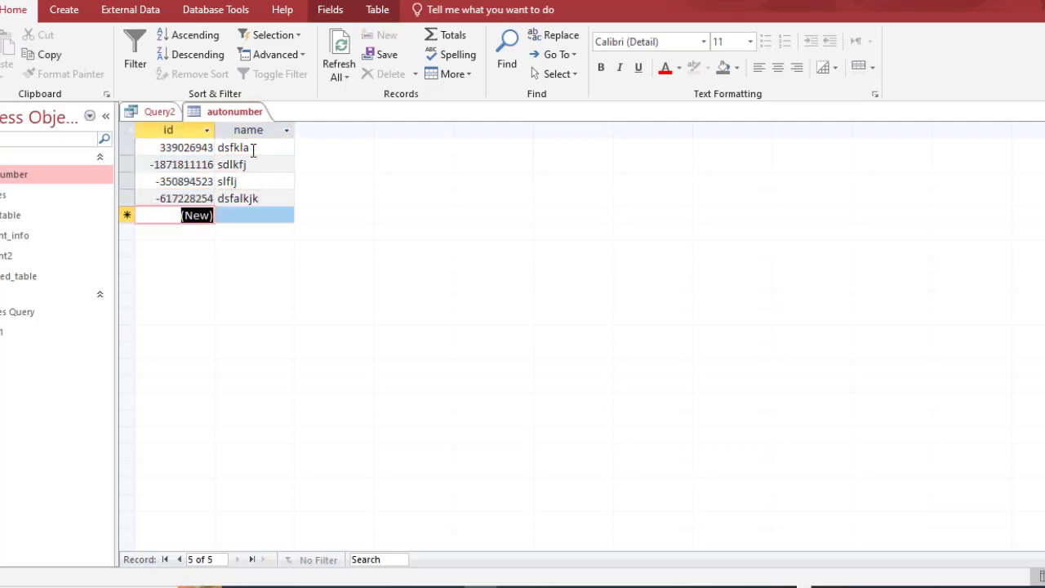
pyautogui.press('Tab')
pyautogui.write('sdfk')
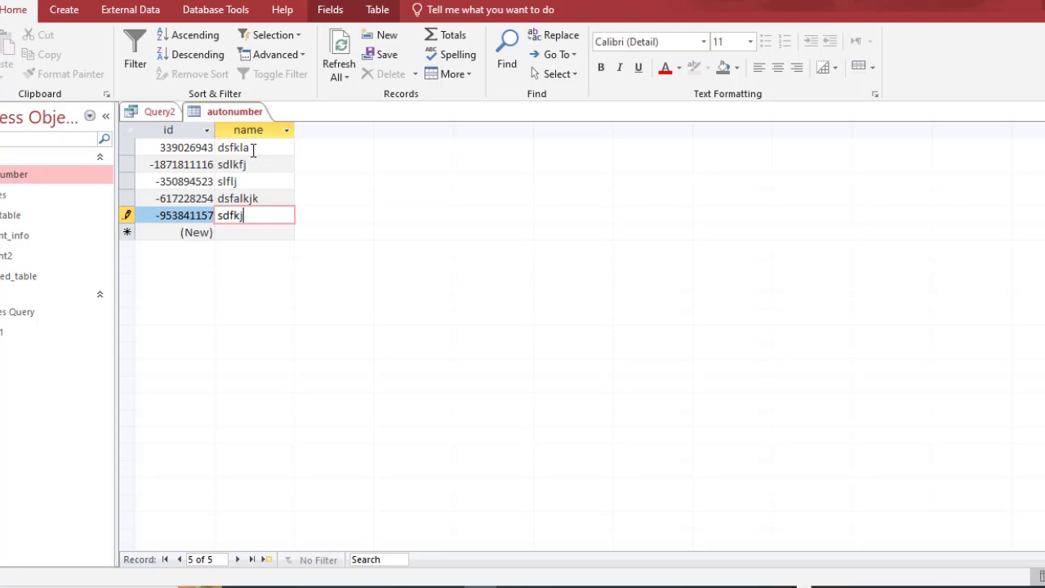
# Delete all five records from the autonumber table
pyautogui.hotkey('ctrl', 'a')
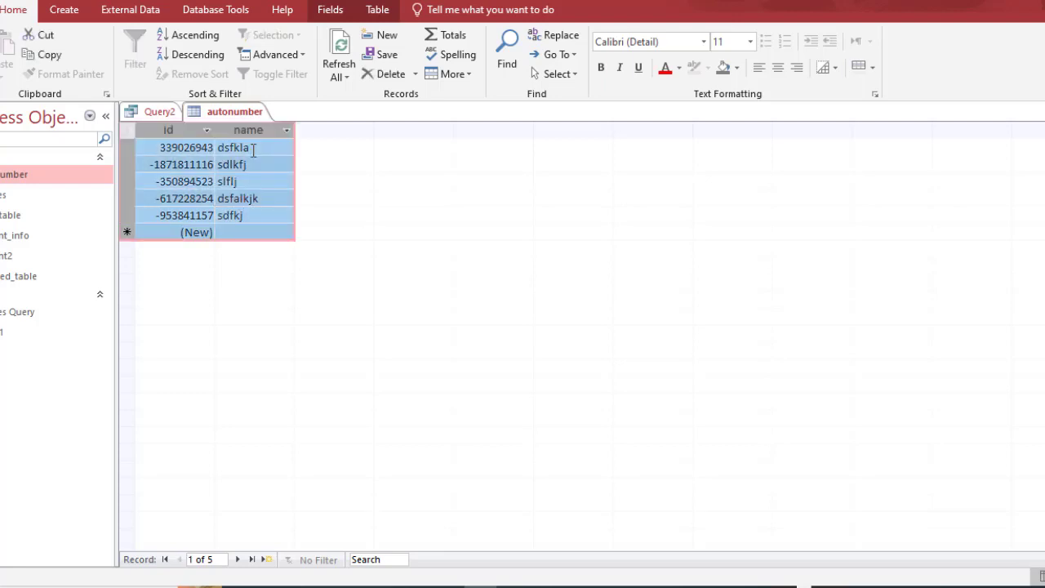
pyautogui.press('Delete')
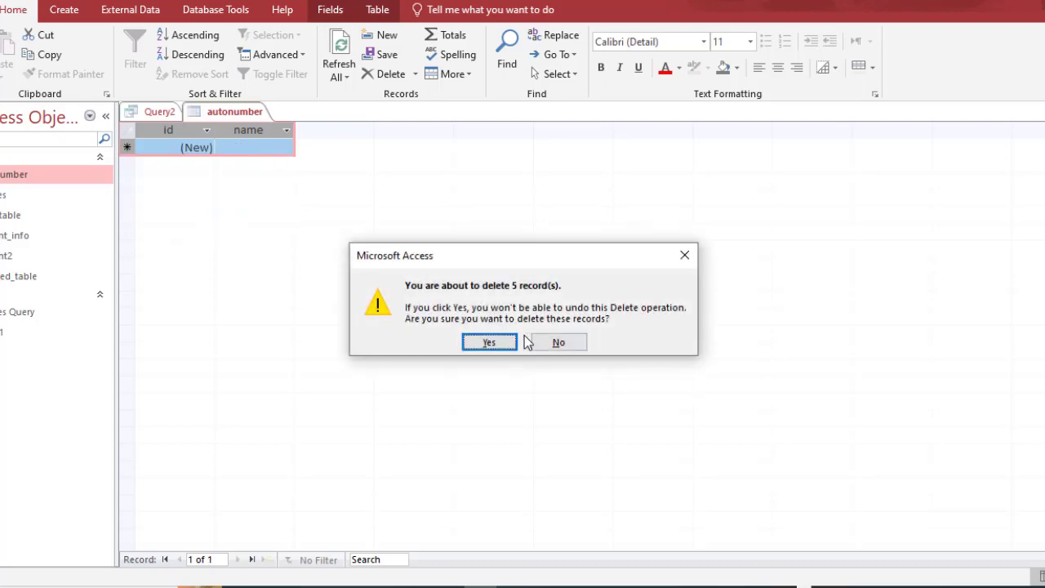
pyautogui.click(493, 346)
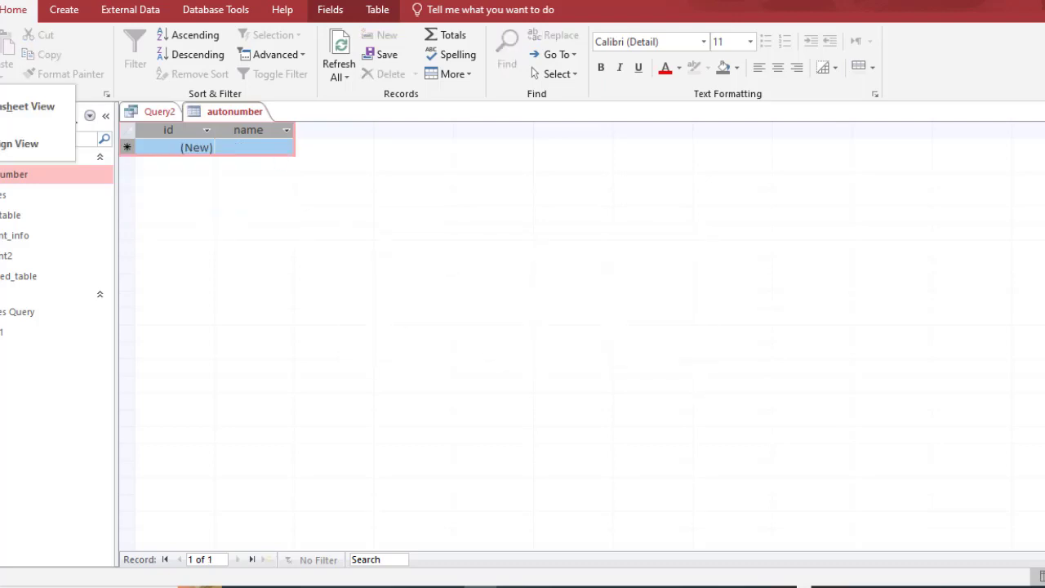
# In Design View, set the Format property of the name field to >[Red]
pyautogui.click(33, 135)
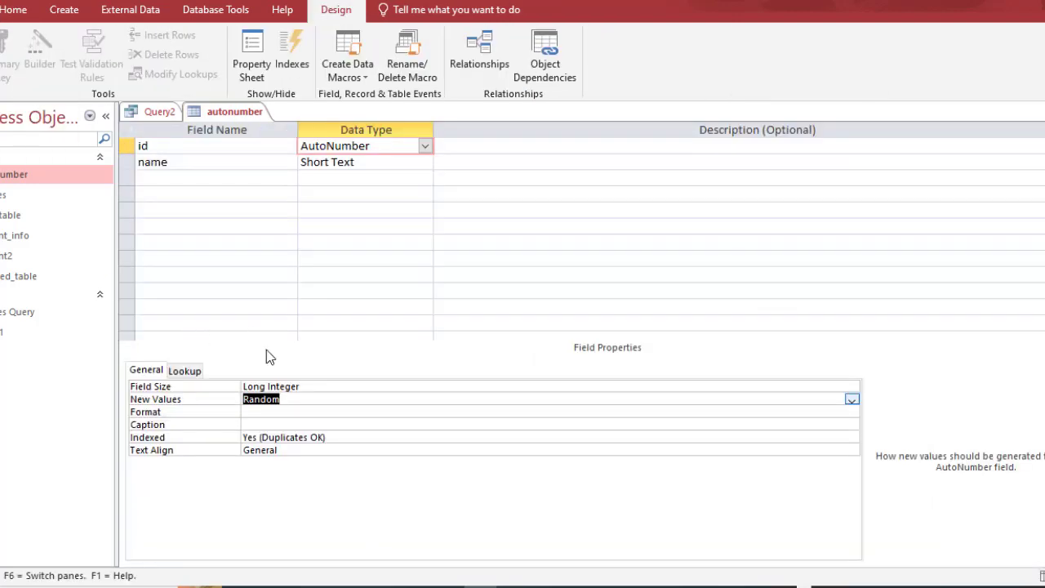
pyautogui.click(268, 413)
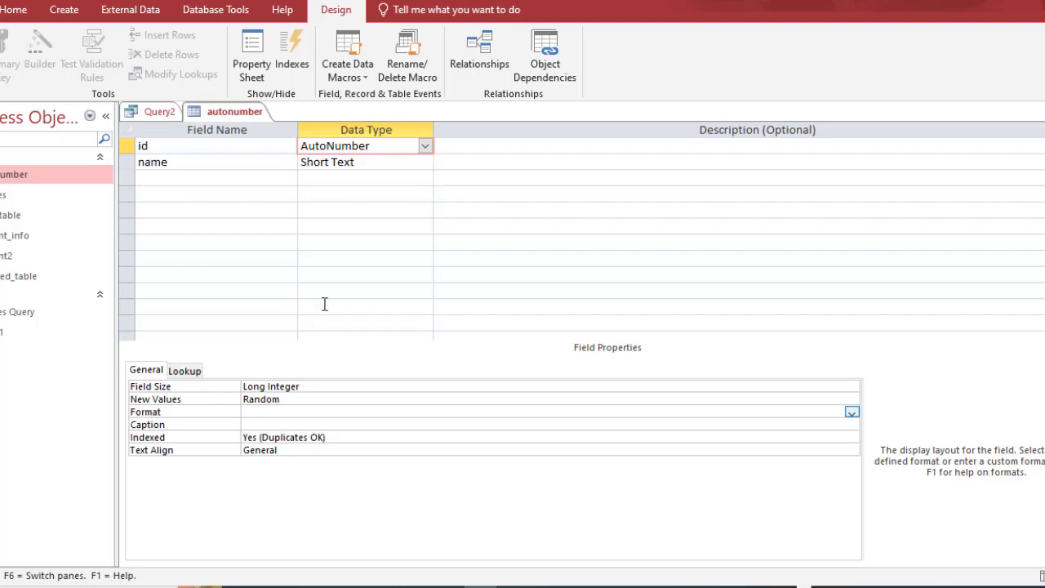
pyautogui.click(382, 162)
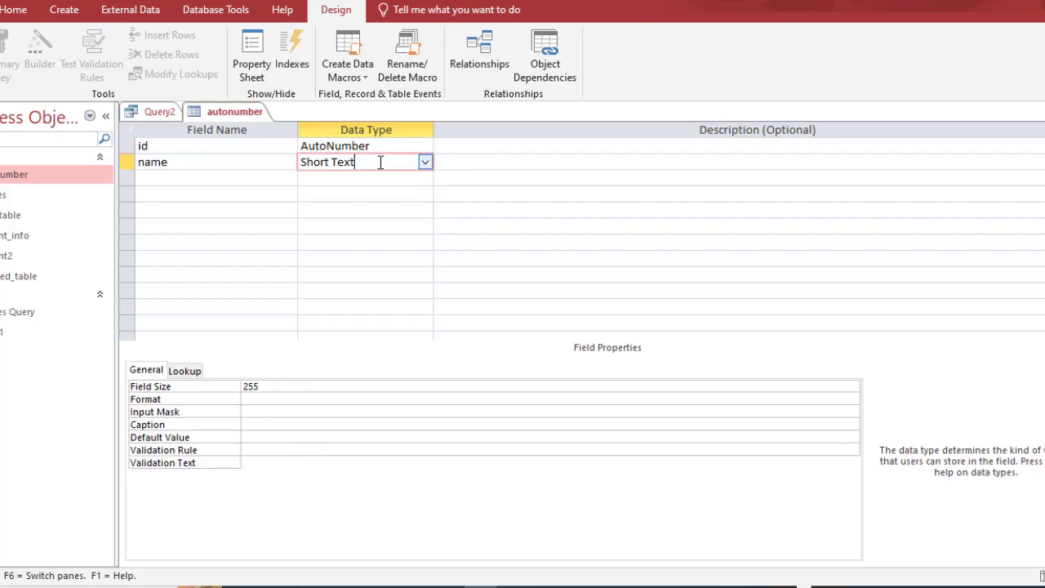
pyautogui.click(275, 399)
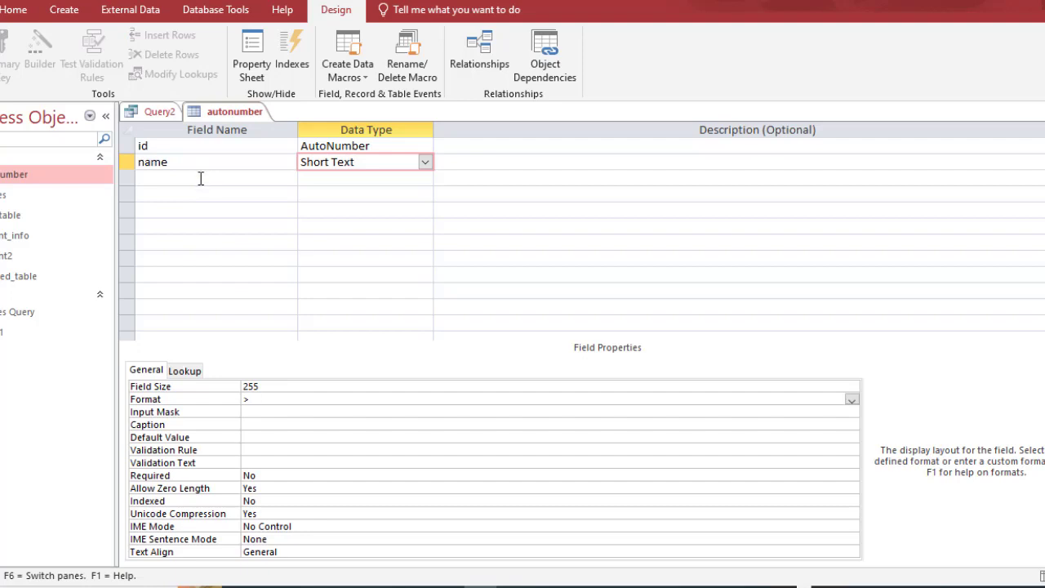
pyautogui.write('>[red]')
pyautogui.press('Return')
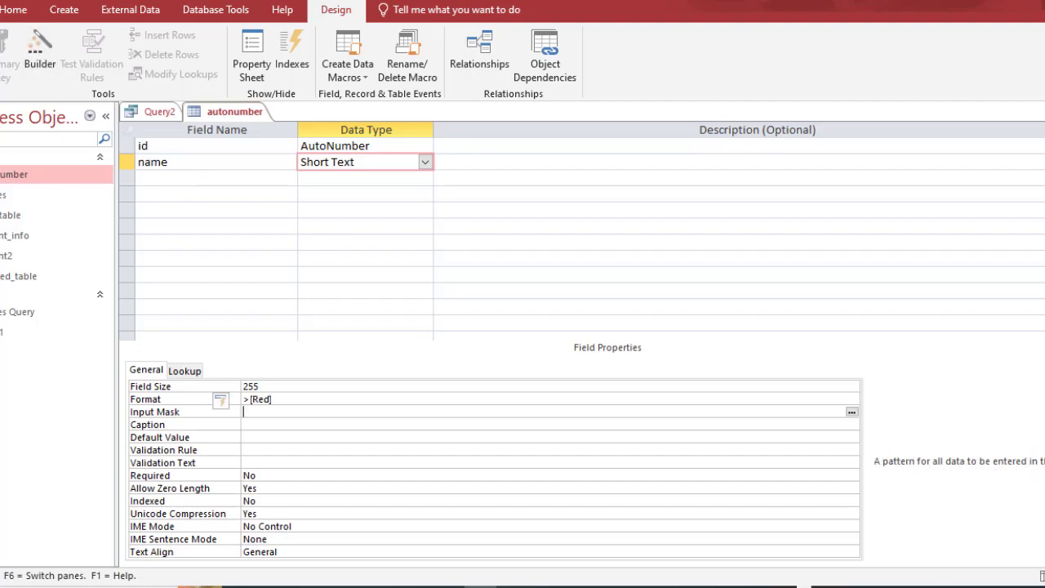
# Save the autonumber table and add two records with different persons' first names in Datasheet View
pyautogui.click(1, 74)
pyautogui.click(25, 105)
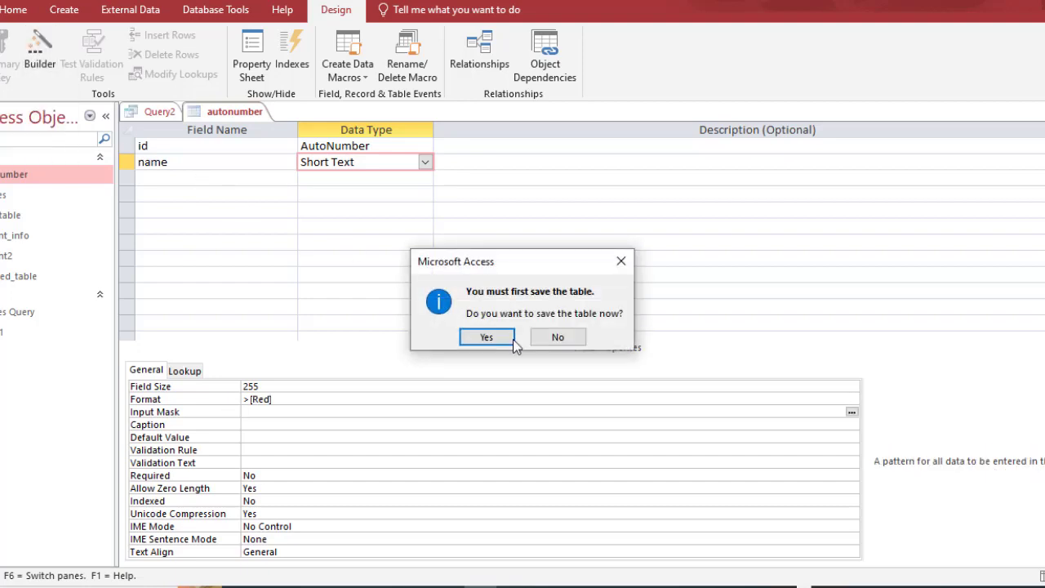
pyautogui.click(487, 337)
pyautogui.click(281, 147)
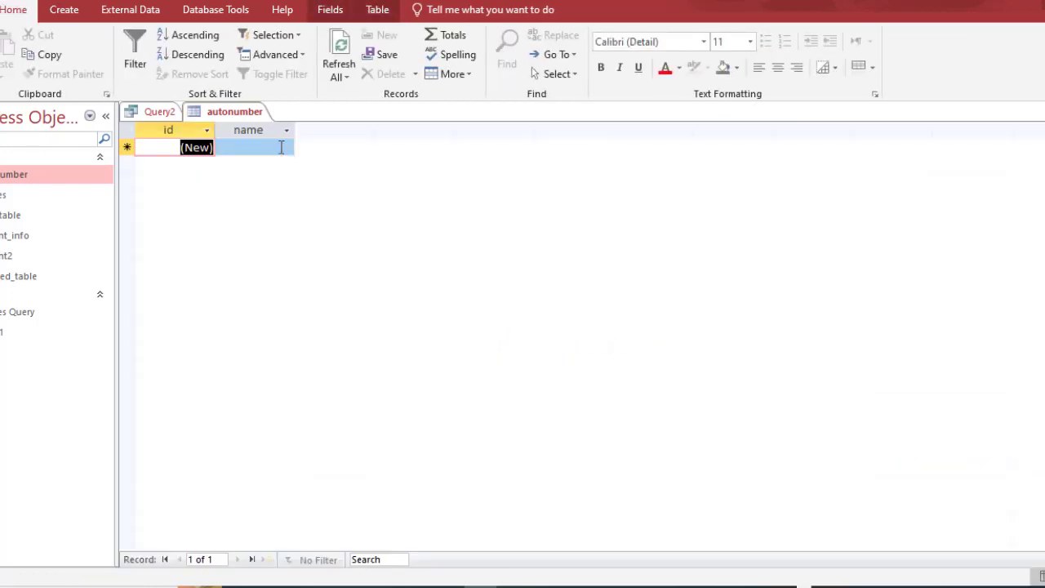
pyautogui.write('ali')
pyautogui.press('Return')
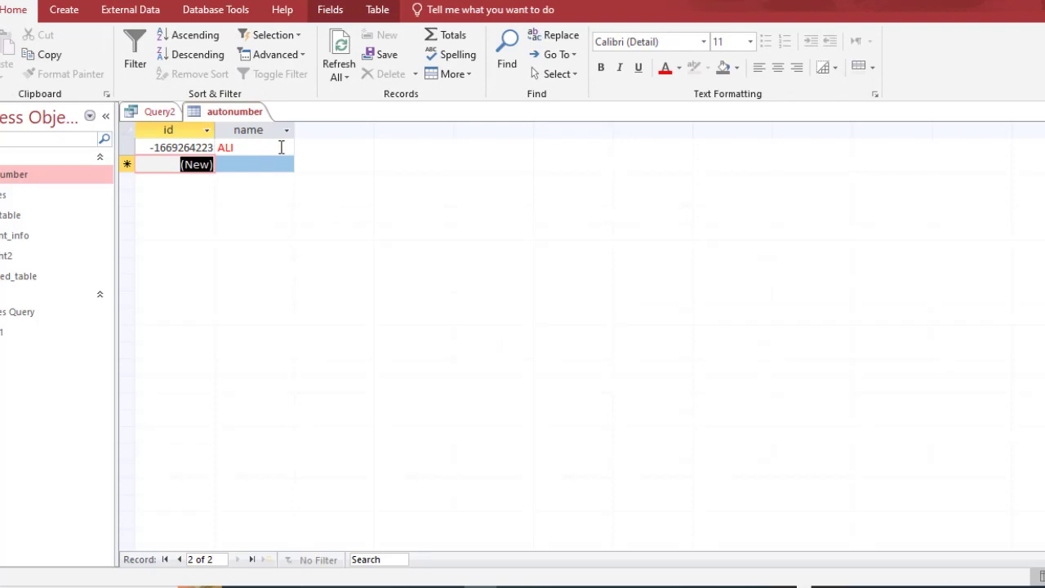
pyautogui.press('Tab')
pyautogui.write('tahir')
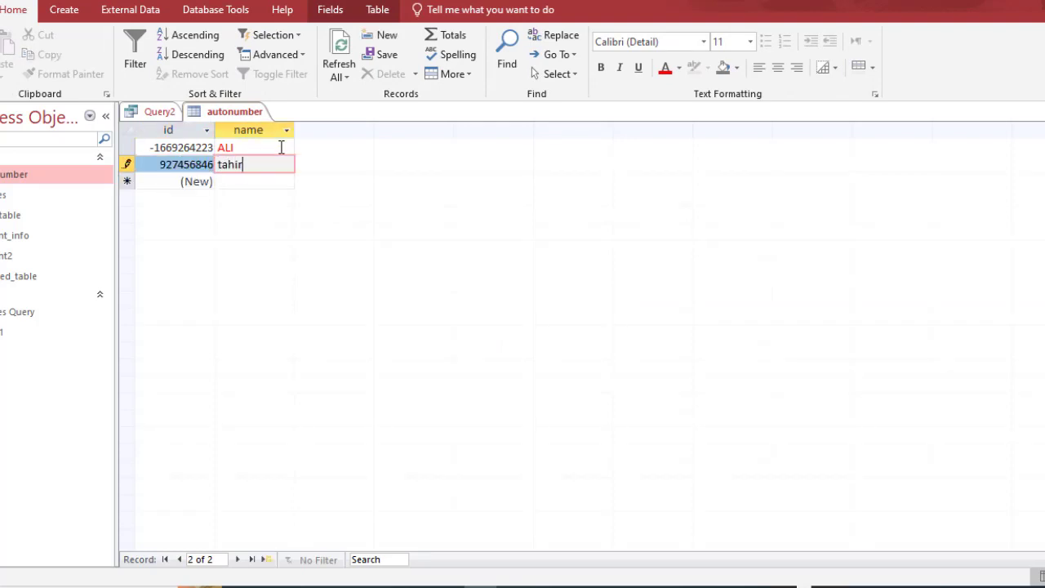
pyautogui.press('Return')
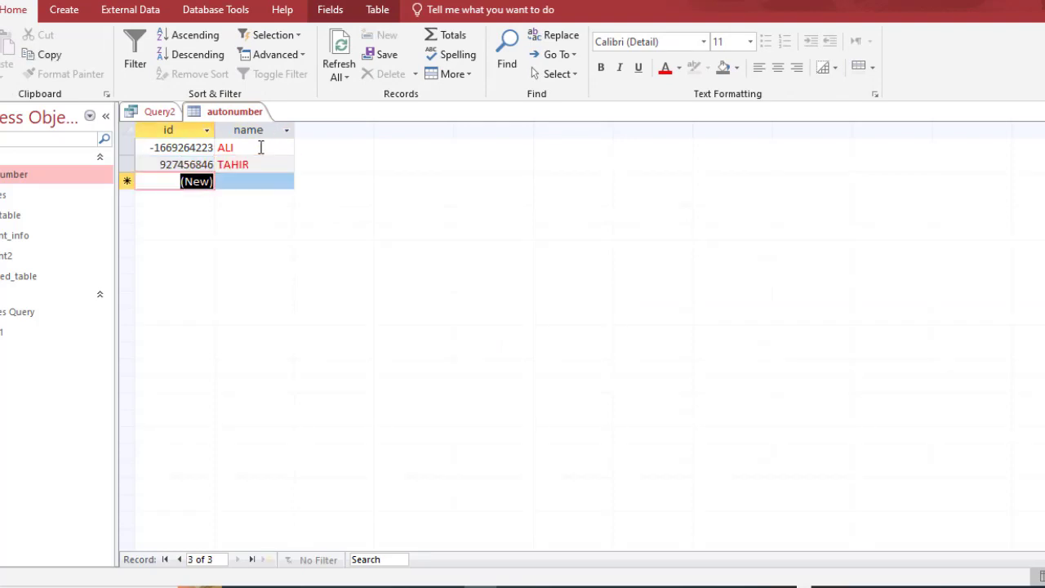
# Return to Design View and change the name field's Format property to >[Cyan]
pyautogui.click(0, 74)
pyautogui.click(7, 146)
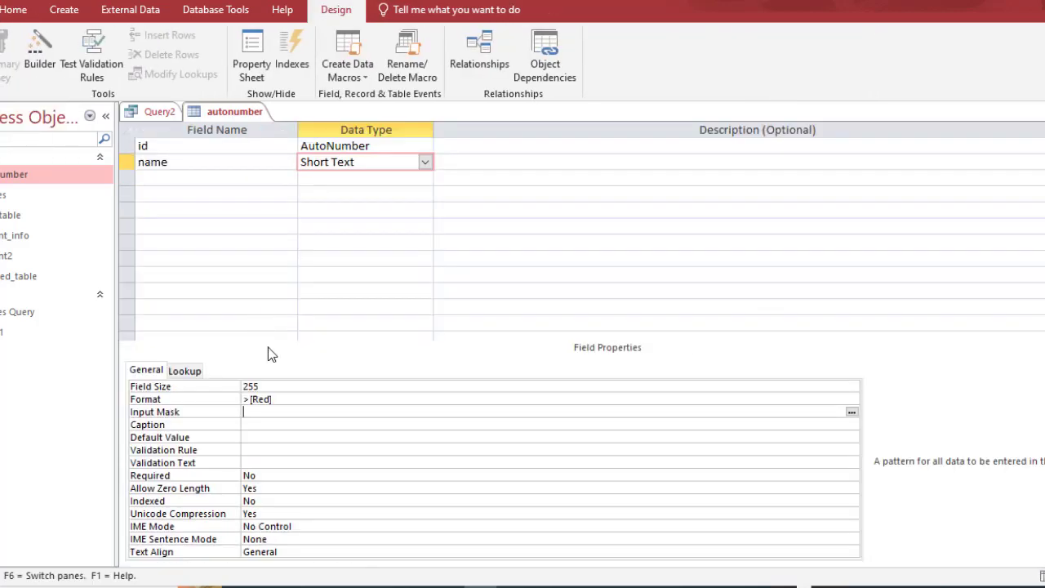
pyautogui.click(266, 400)
pyautogui.press('BackSpace')
pyautogui.press('BackSpace')
pyautogui.press('BackSpace')
pyautogui.press('BackSpace')
pyautogui.press('BackSpace')
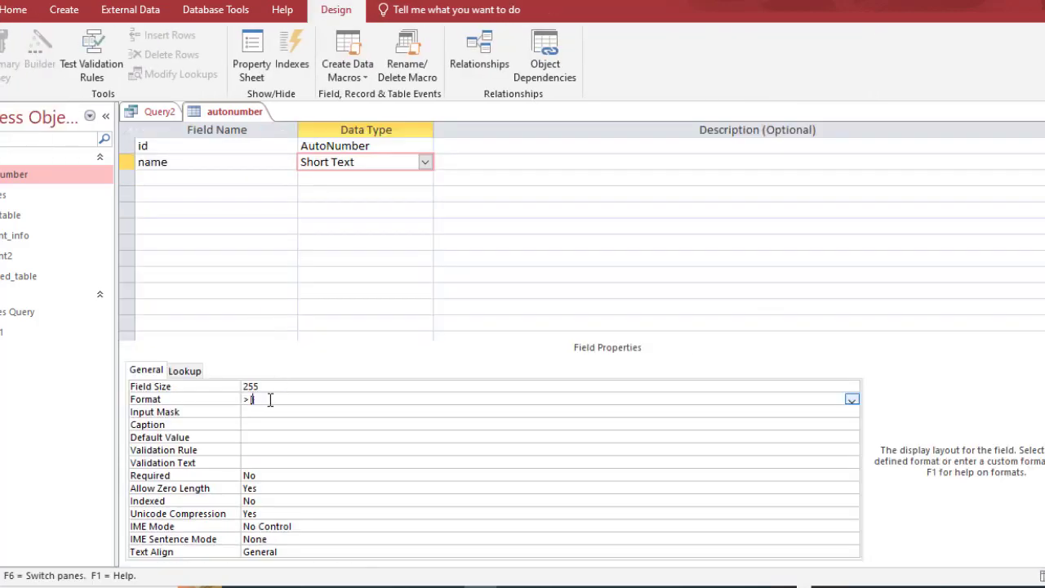
pyautogui.write('[Gan]')
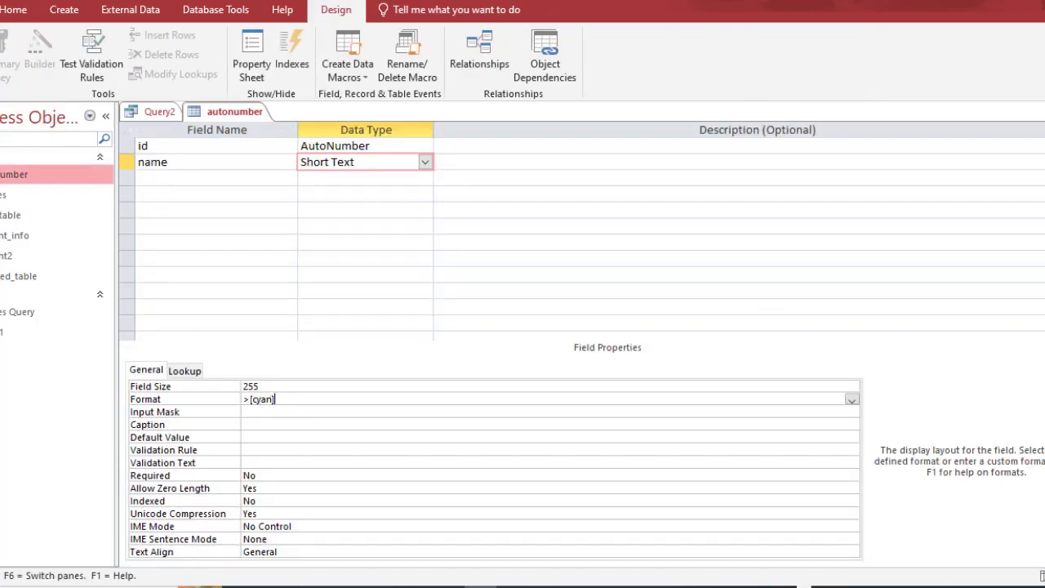
# Save the autonumber table, show it in Datasheet View and select the second record's name
pyautogui.click(0, 74)
pyautogui.click(7, 106)
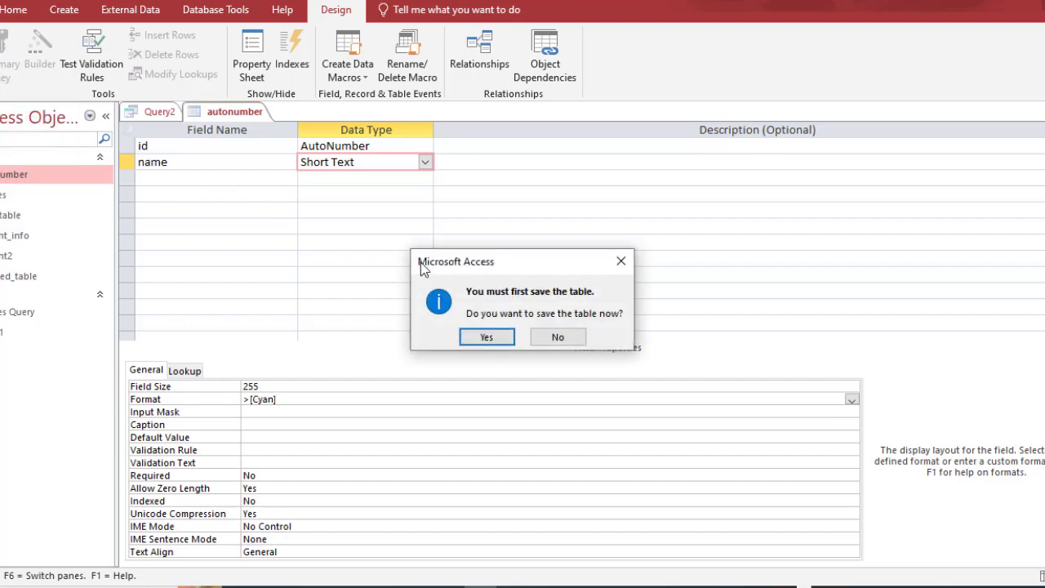
pyautogui.click(476, 338)
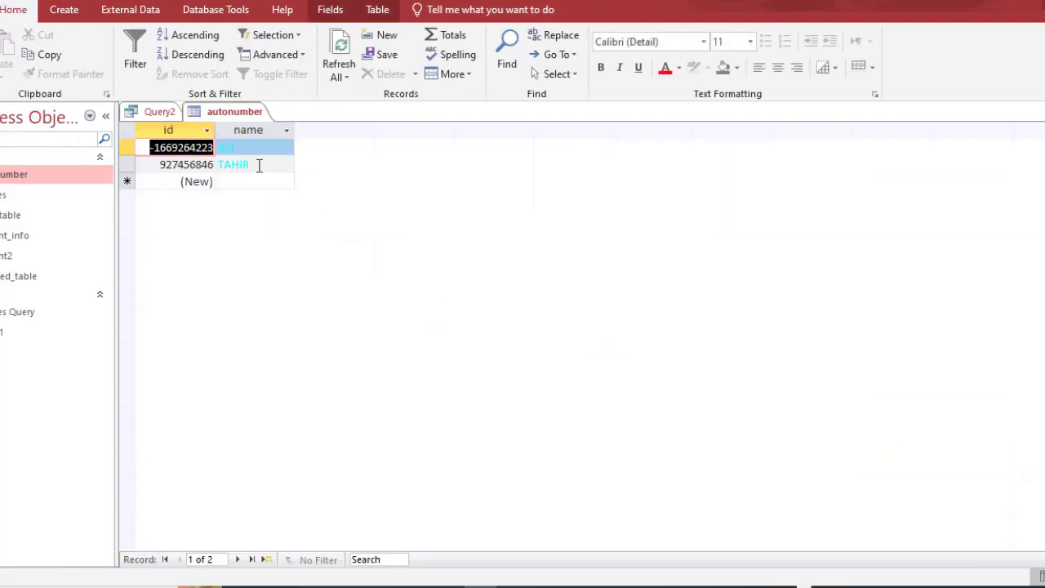
pyautogui.click(269, 167)
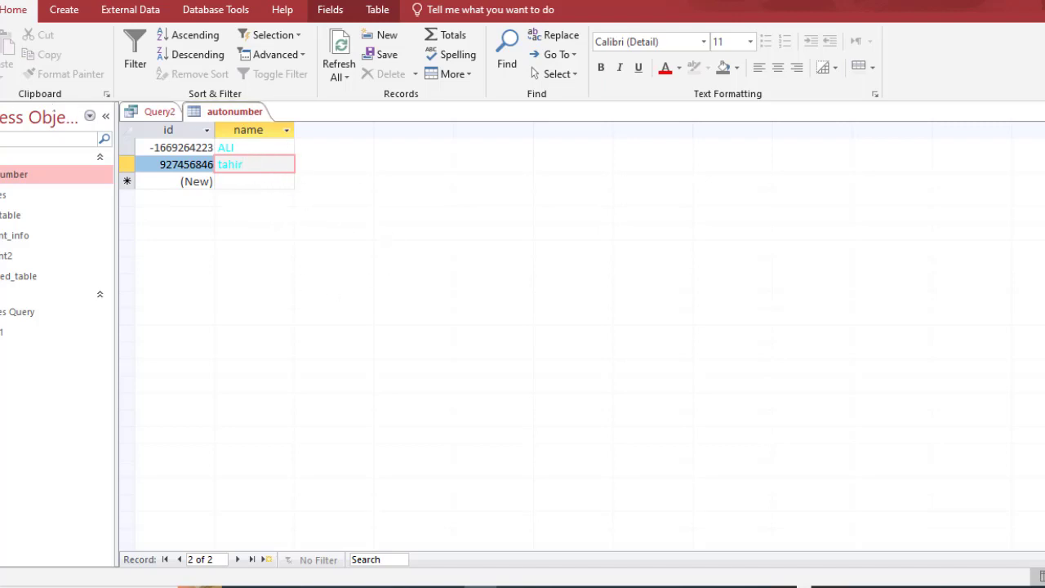
# Return the autonumber table to Design View and clear the name field's Format property
pyautogui.click(0, 75)
pyautogui.click(18, 144)
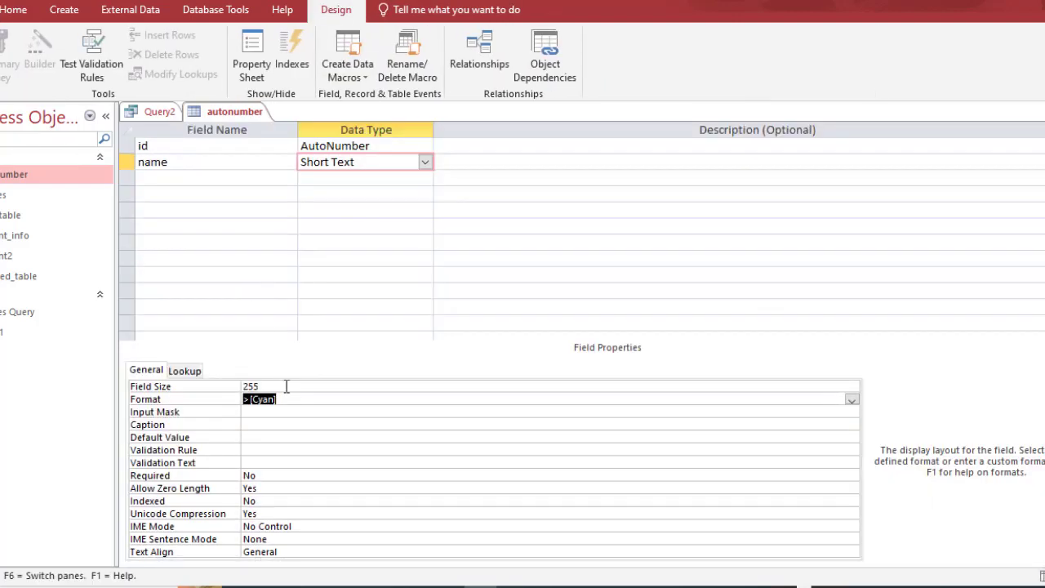
pyautogui.press('Delete')
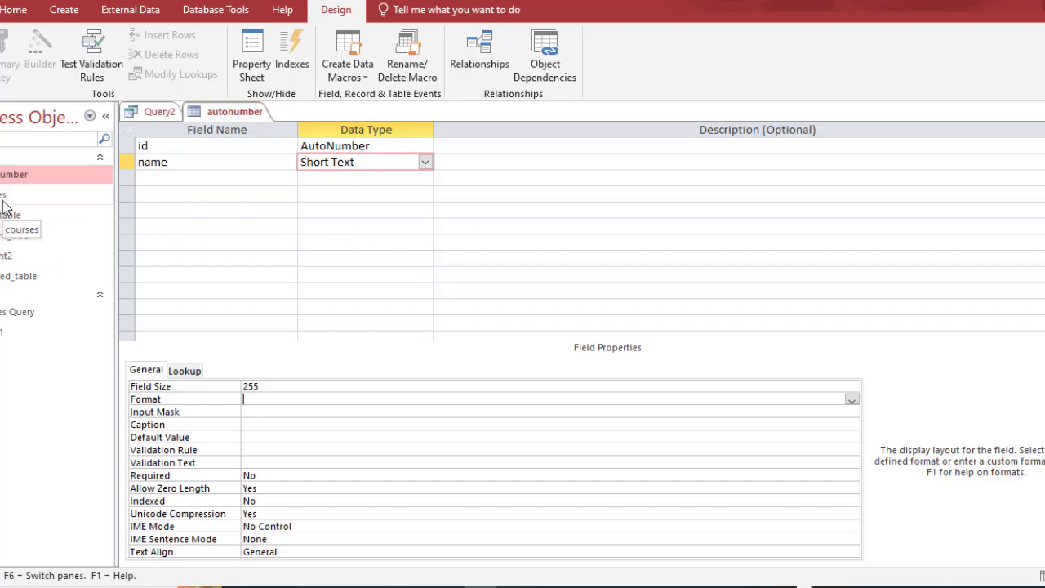
# Open the student2 and student_info tables in Design View
pyautogui.rightClick(10, 259)
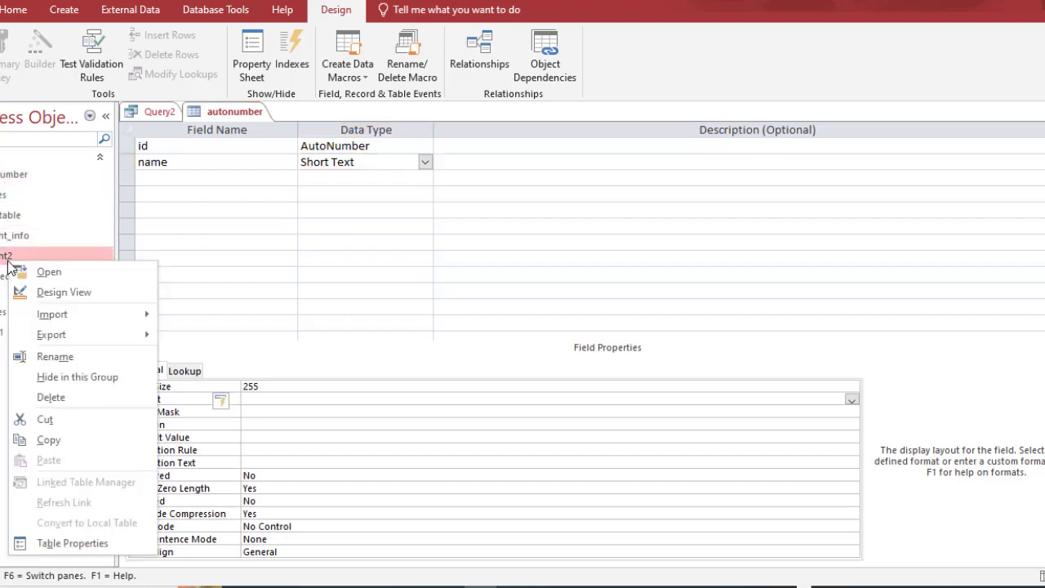
pyautogui.click(40, 293)
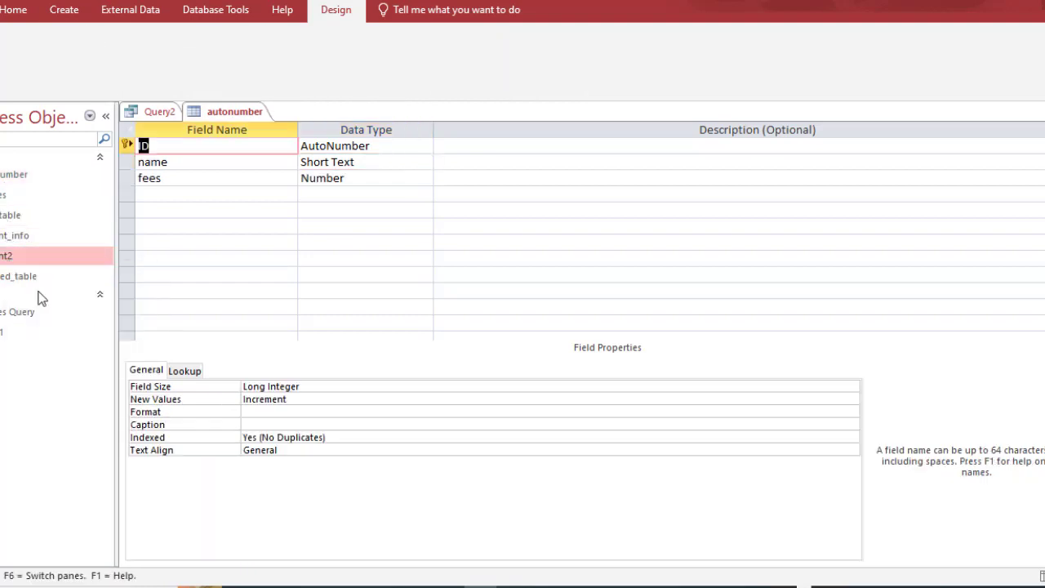
pyautogui.click(17, 238)
pyautogui.rightClick(17, 238)
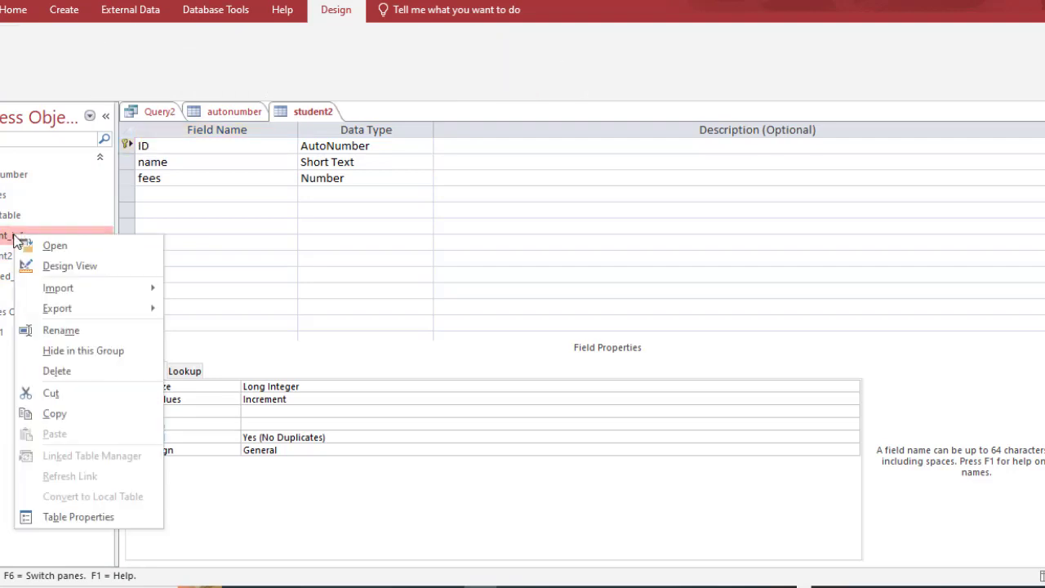
pyautogui.click(59, 265)
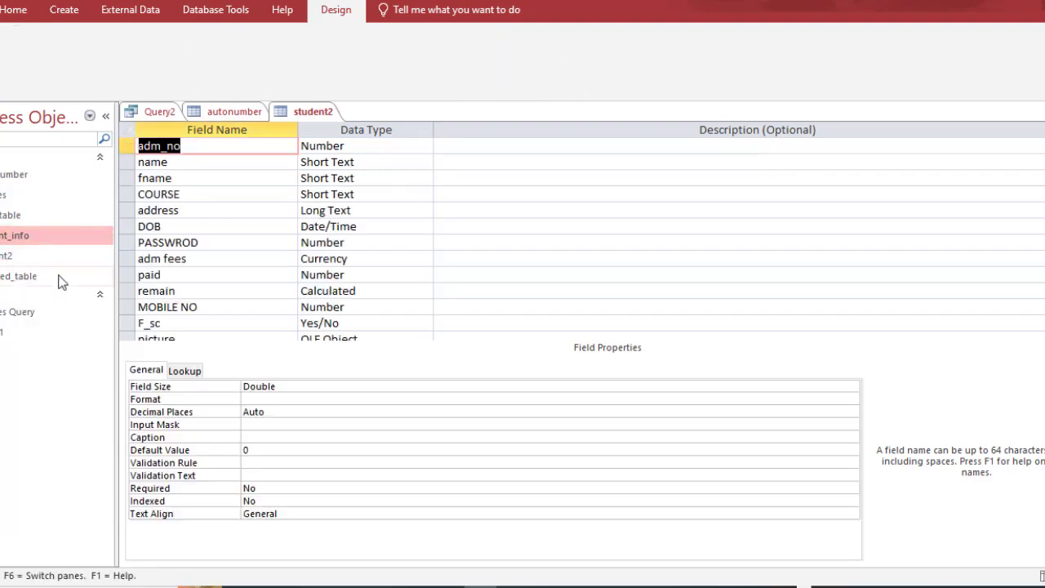
# Look through the data types available for the adm fees field of student_info
pyautogui.click(381, 258)
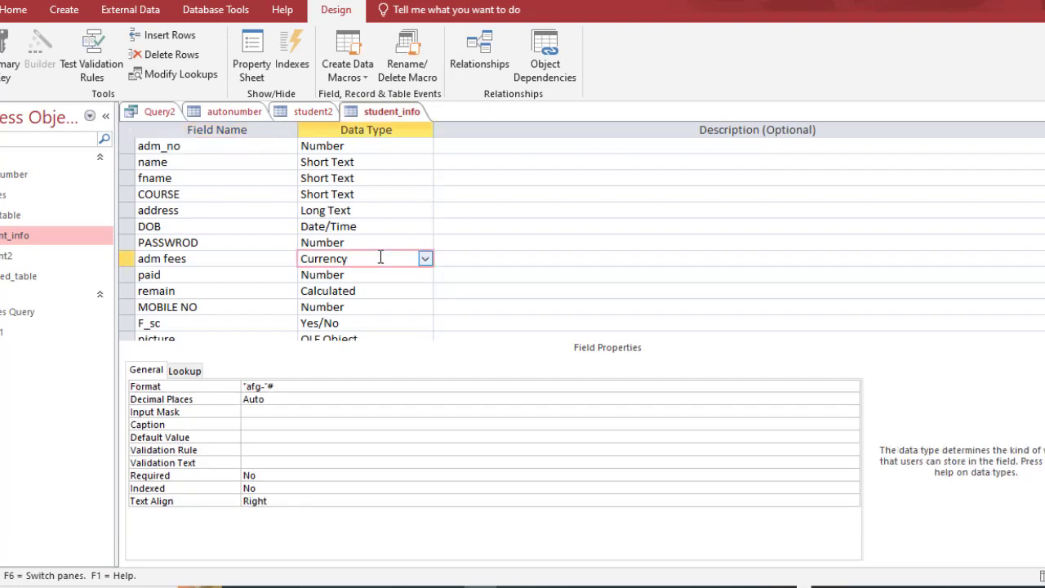
pyautogui.click(424, 259)
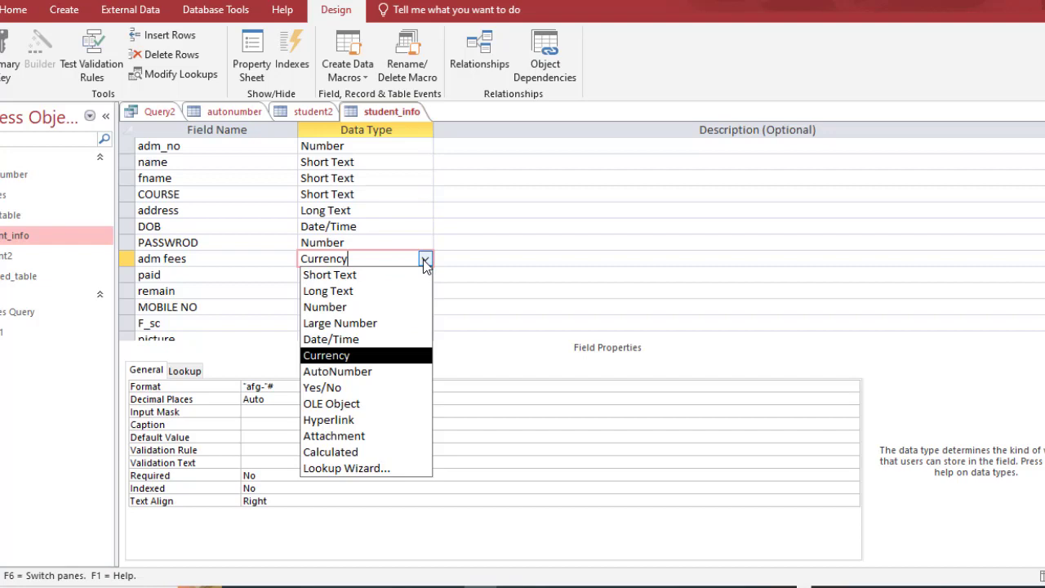
pyautogui.click(422, 260)
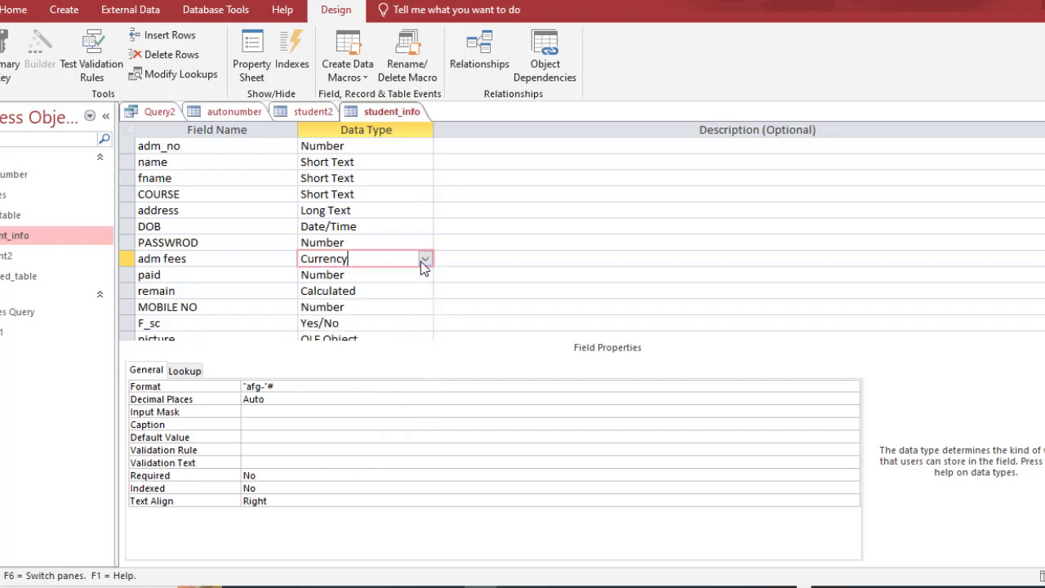
# Select the F_sc field and choose Yes/No as its Format property
pyautogui.click(359, 323)
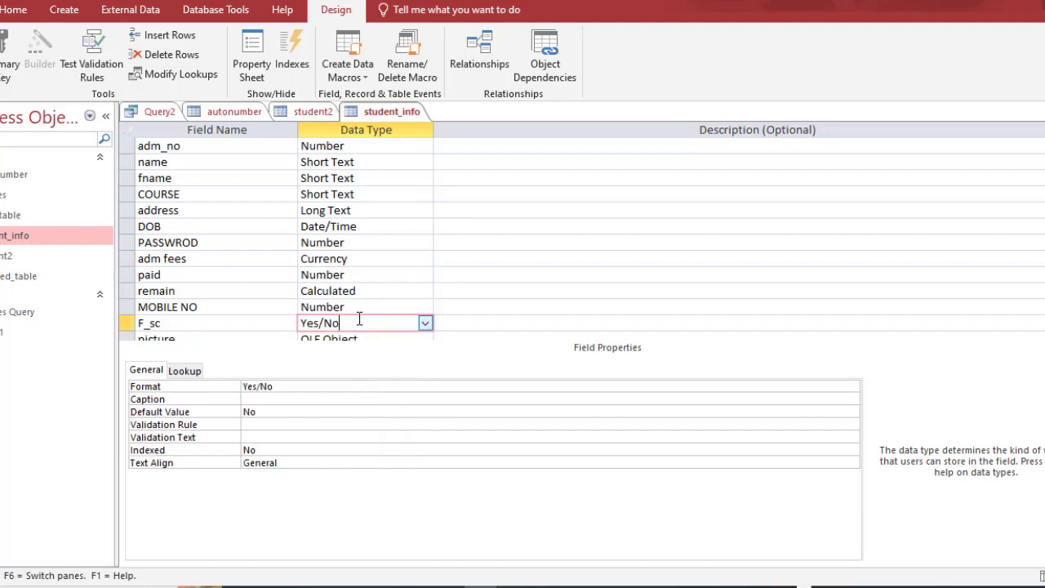
pyautogui.click(302, 386)
pyautogui.click(852, 386)
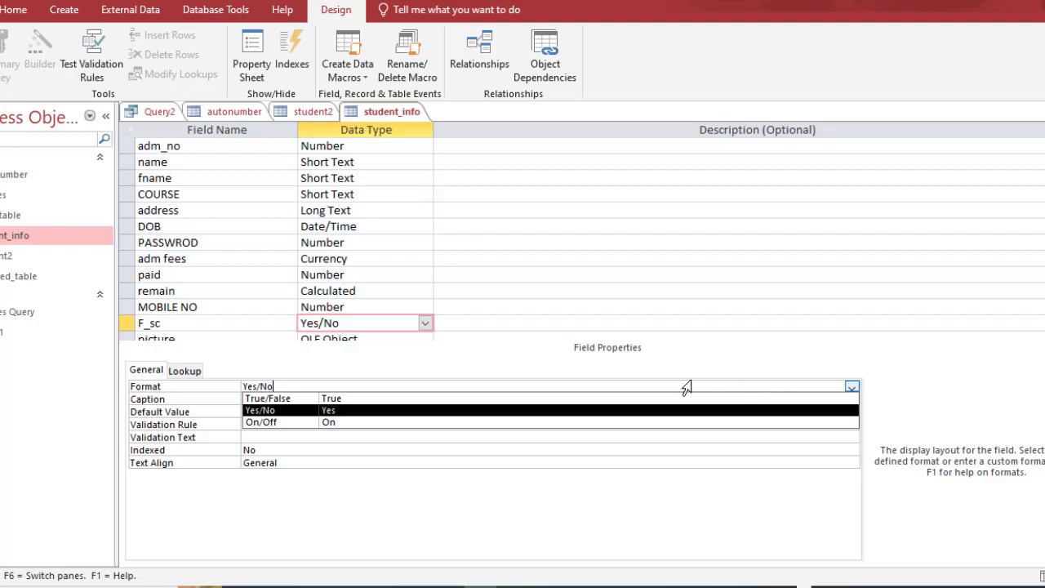
pyautogui.click(635, 411)
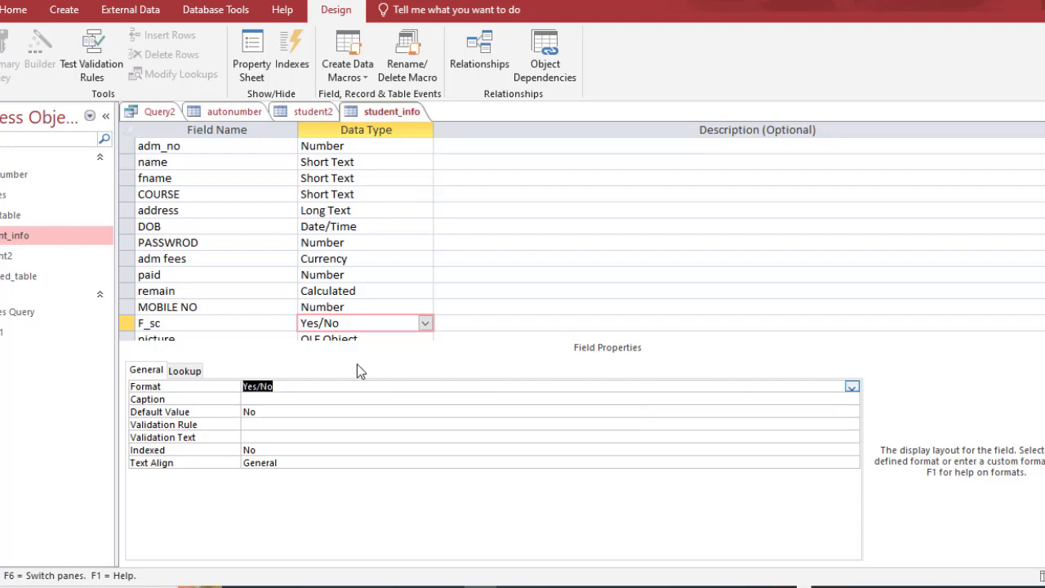
# Save the student_info table, show it in Datasheet View and tick the first record's F_sc check box
pyautogui.click(2, 57)
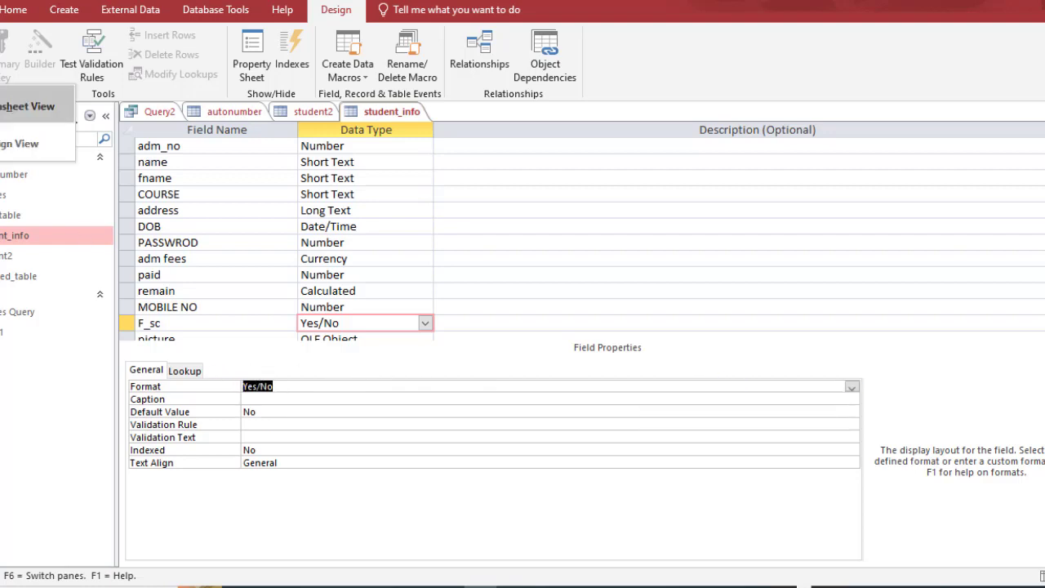
pyautogui.click(32, 104)
pyautogui.click(490, 339)
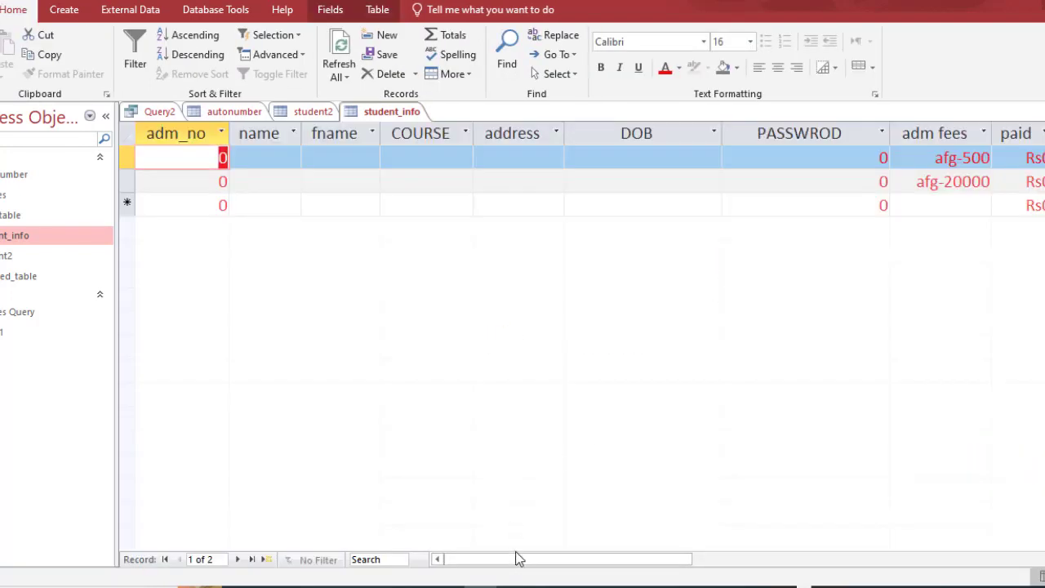
pyautogui.moveTo(515, 559); pyautogui.dragTo(646, 569)
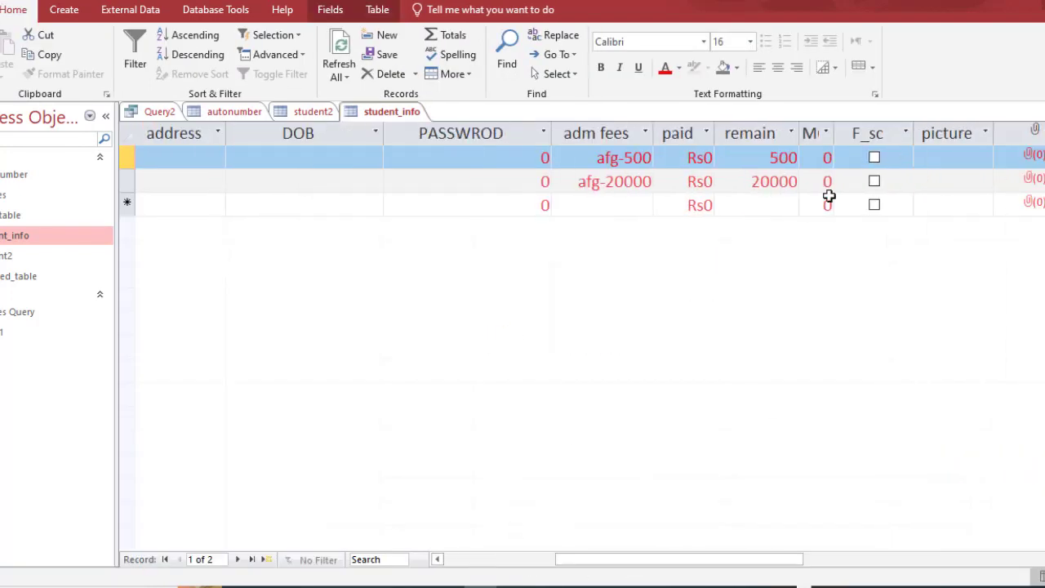
pyautogui.click(875, 158)
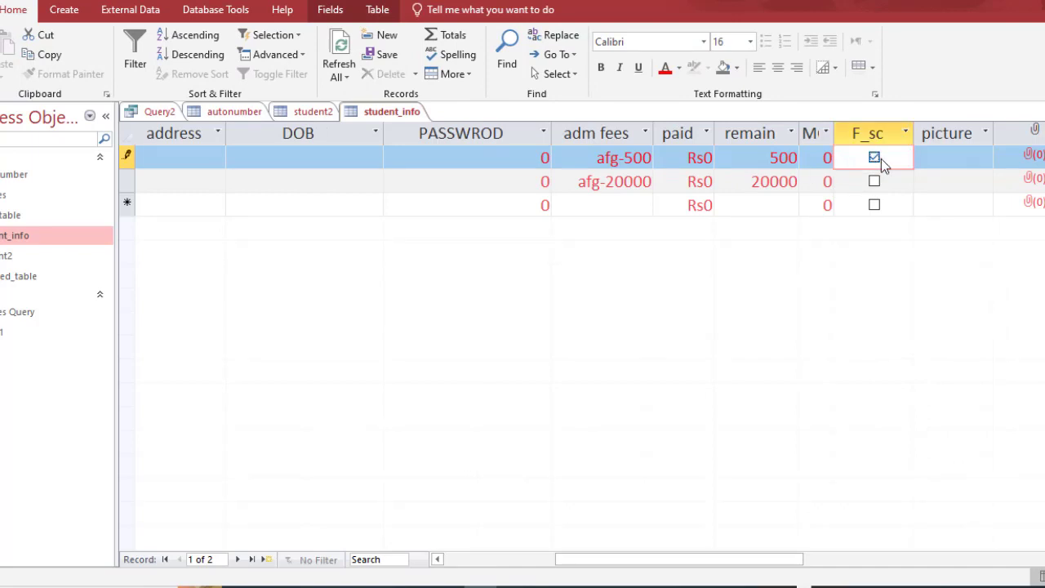
# Return to Design View and examine the Display Control options in the F_sc field's lookup properties
pyautogui.click(0, 76)
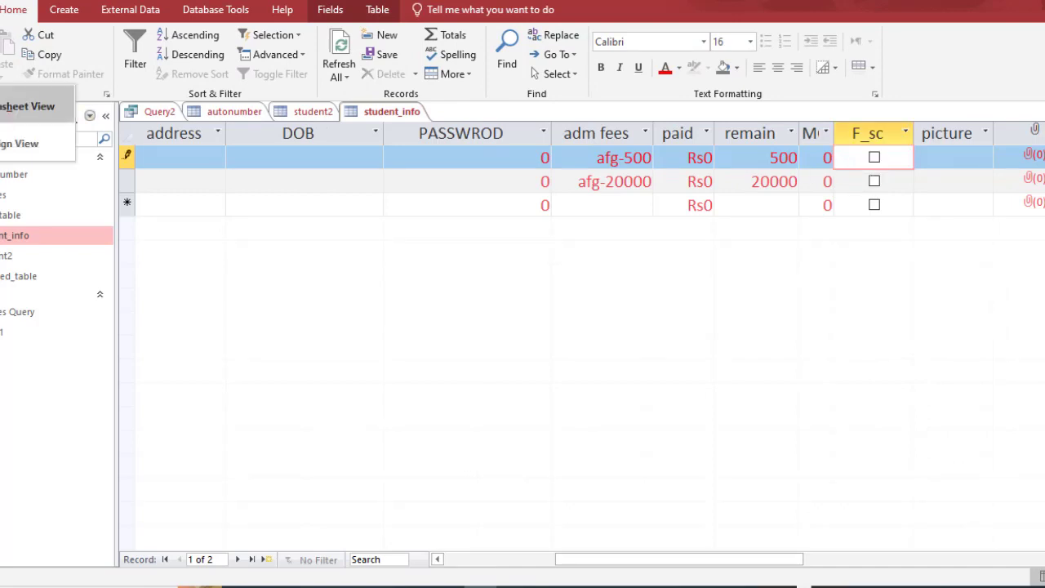
pyautogui.click(18, 144)
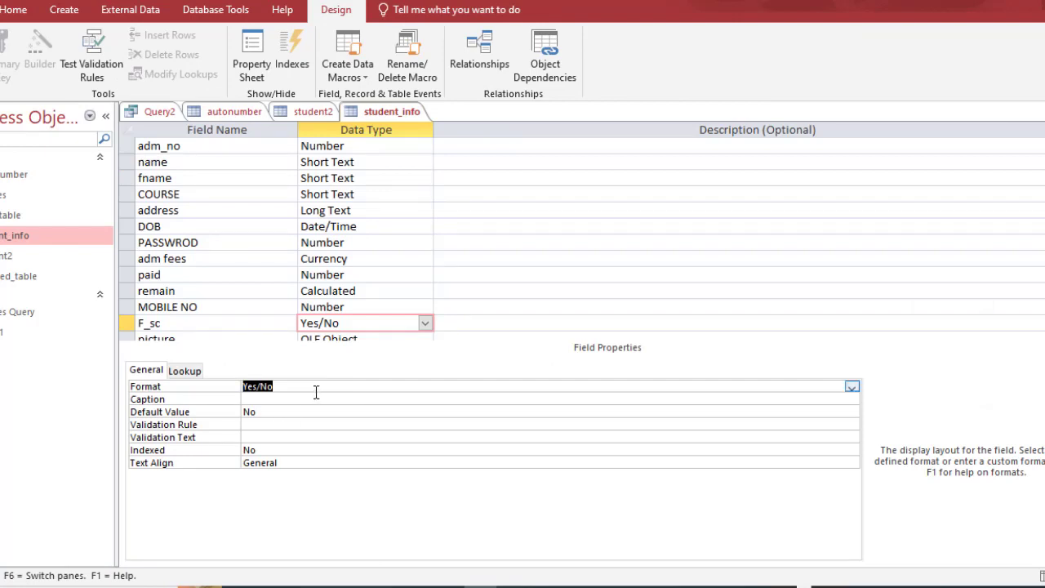
pyautogui.click(185, 371)
pyautogui.click(288, 386)
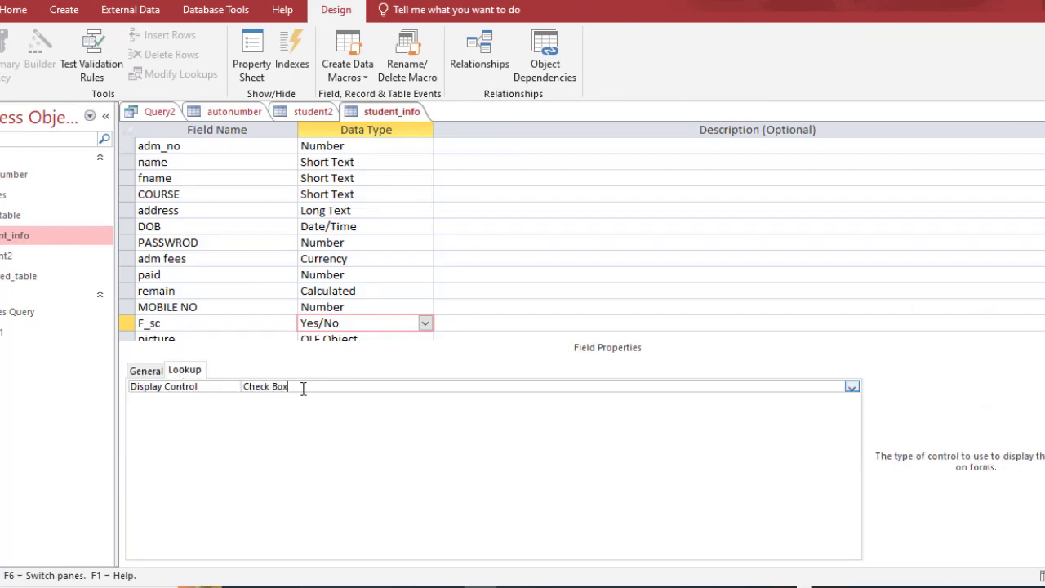
pyautogui.click(851, 387)
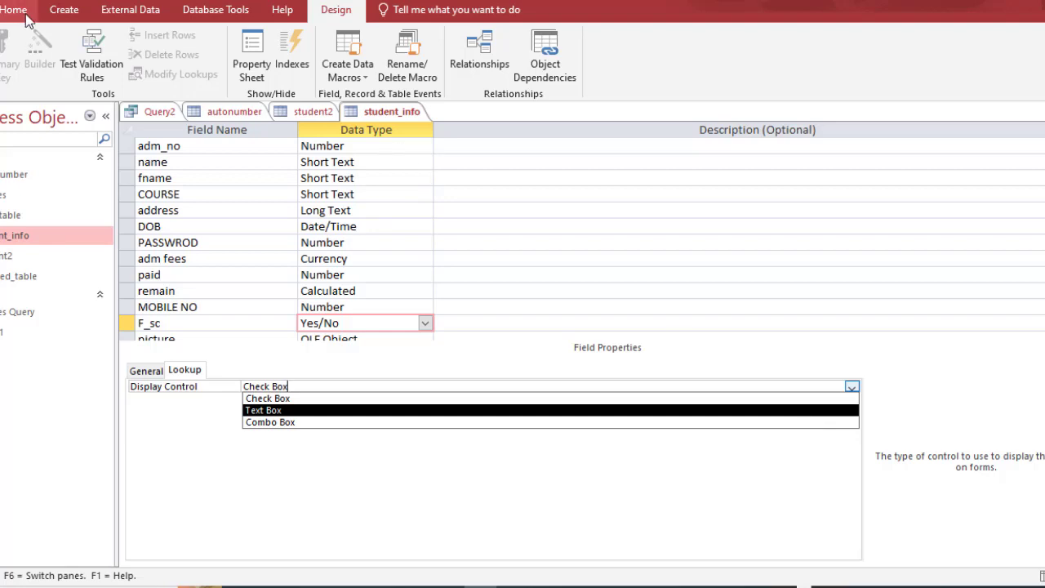
# Create a new form in Design View and expand its full set of form controls
pyautogui.click(72, 27)
pyautogui.click(65, 12)
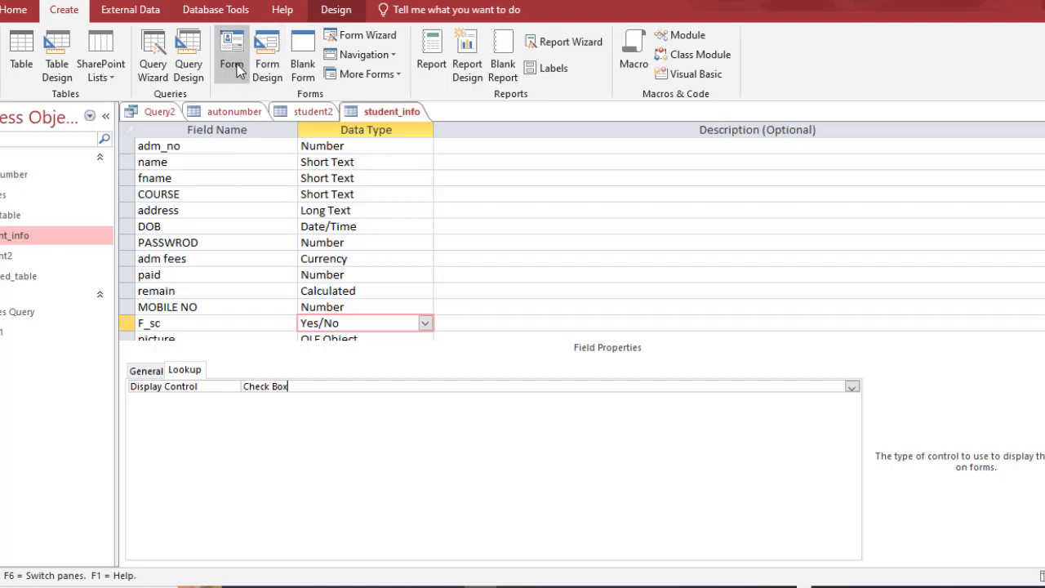
pyautogui.click(267, 70)
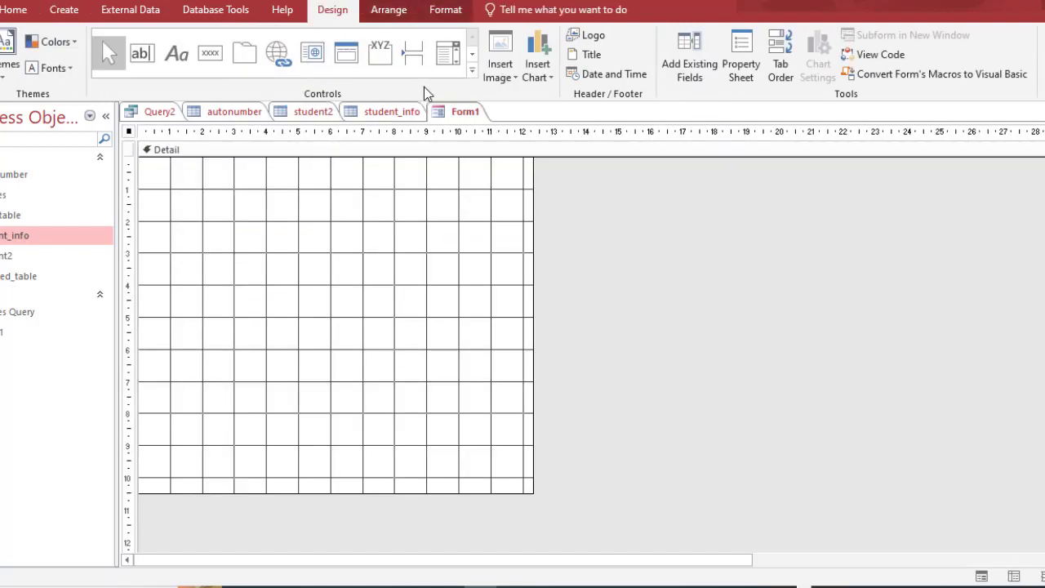
pyautogui.click(473, 72)
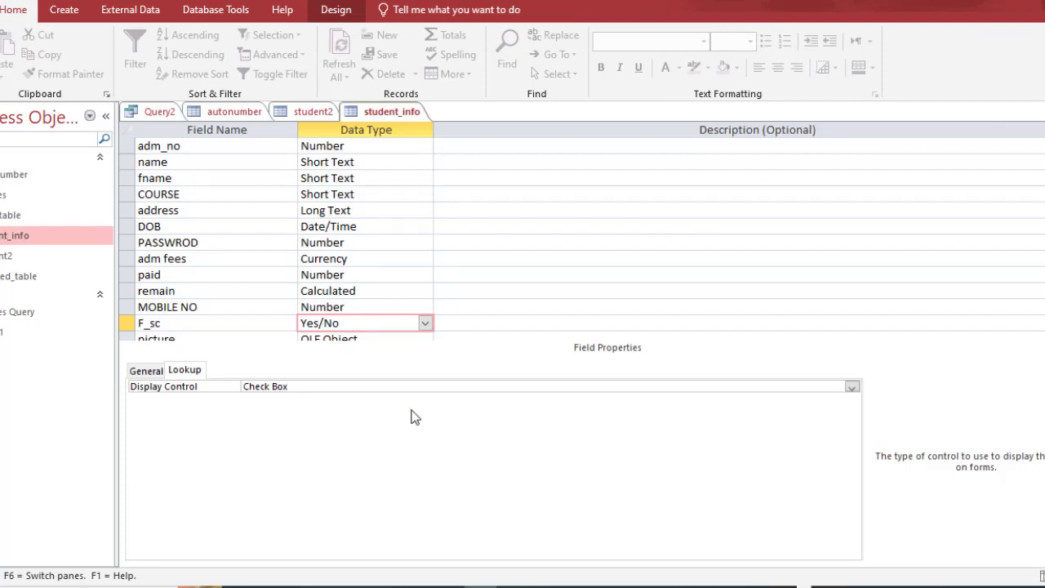
# In the F_sc field's general properties, set the Default Value to Yes
pyautogui.click(147, 370)
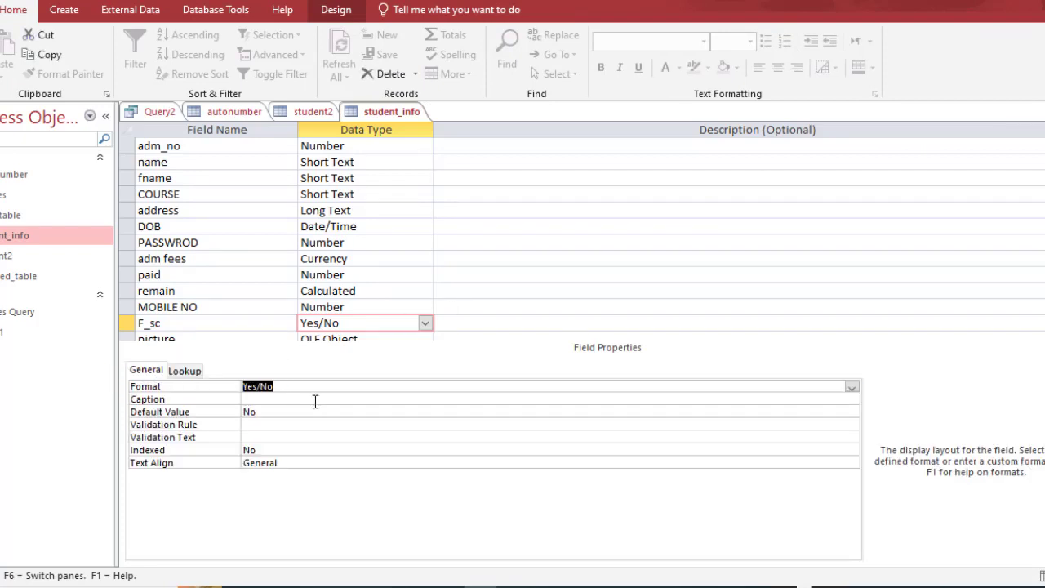
pyautogui.click(290, 398)
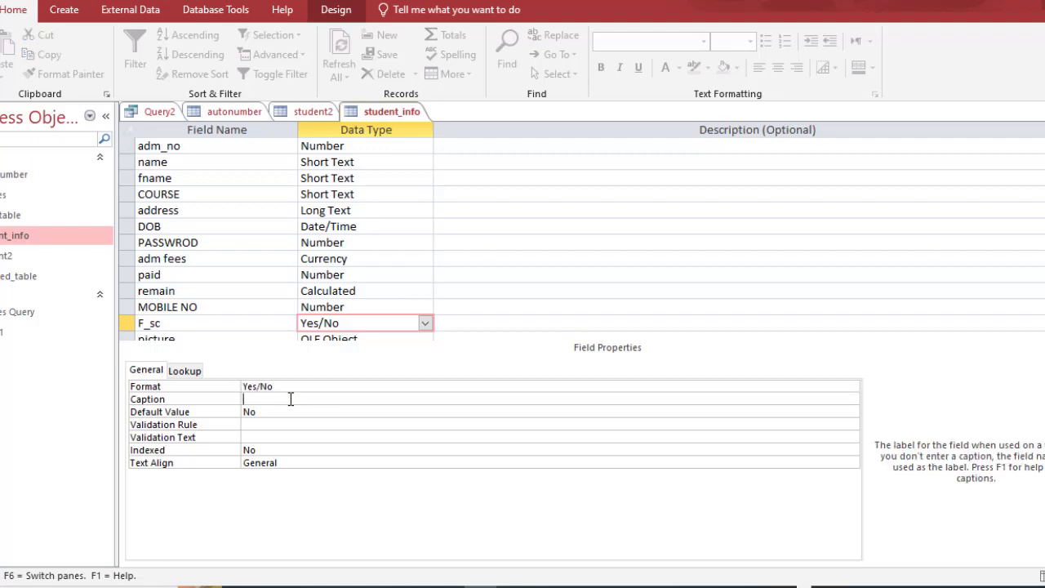
pyautogui.click(275, 412)
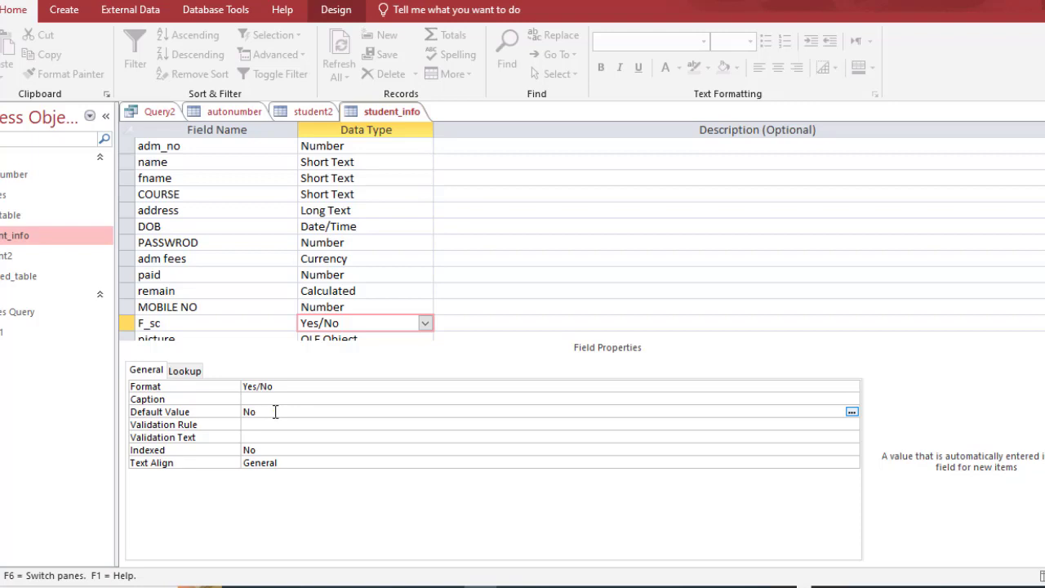
pyautogui.press('BackSpace')
pyautogui.press('BackSpace')
pyautogui.write('yes')
pyautogui.press('Return')
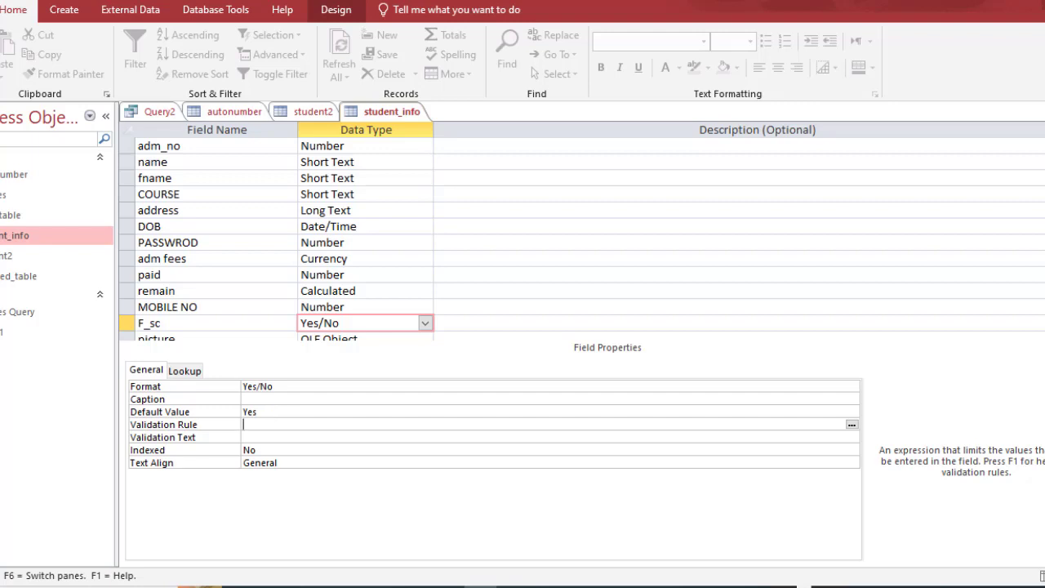
# Save the student_info table and show its F_sc column in Datasheet View
pyautogui.click(0, 75)
pyautogui.click(8, 106)
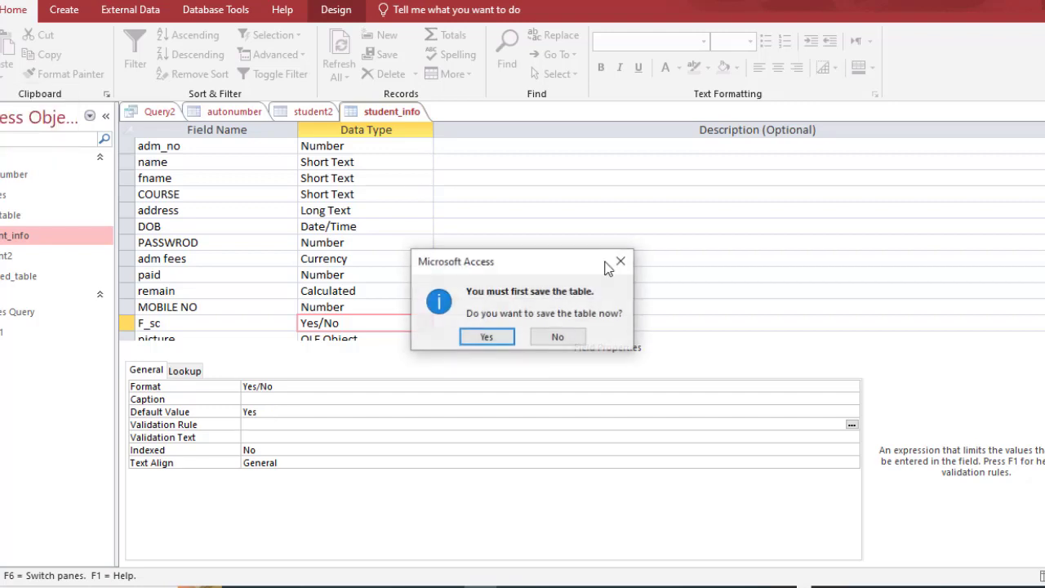
pyautogui.click(486, 337)
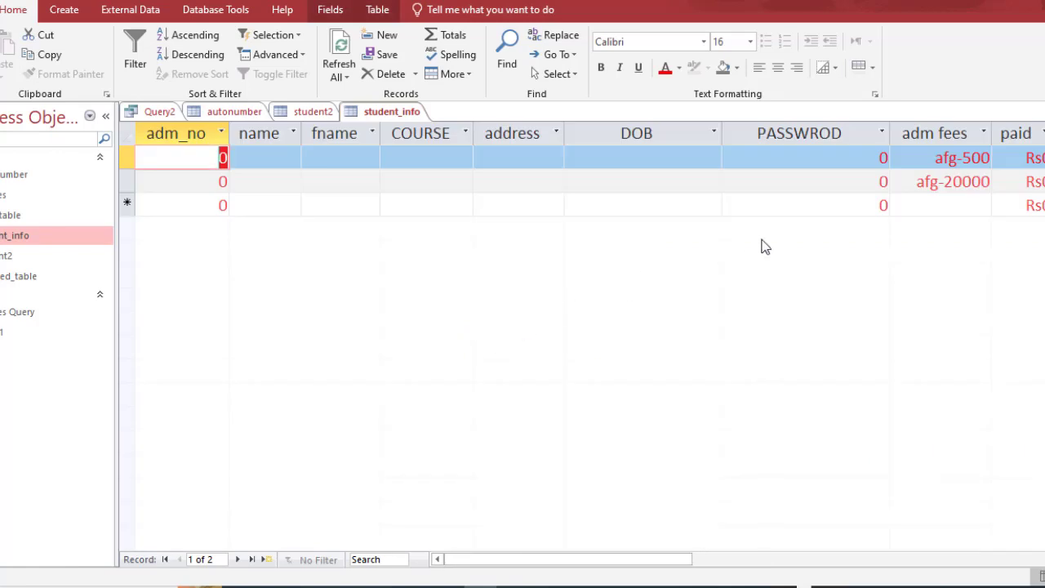
pyautogui.moveTo(612, 556); pyautogui.dragTo(742, 563)
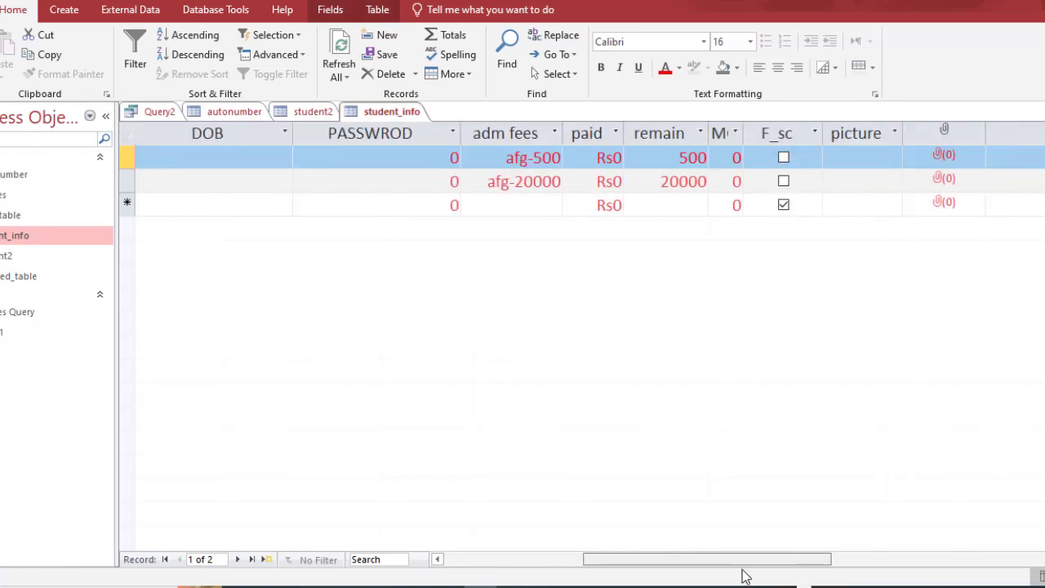
# Tick F_sc for the two existing records and advance through the fields to the new record's row
pyautogui.click(784, 181)
pyautogui.click(785, 158)
pyautogui.press('Tab')
pyautogui.press('Tab')
pyautogui.press('Tab')
pyautogui.press('Tab')
pyautogui.press('Tab')
pyautogui.press('Tab')
pyautogui.press('Tab')
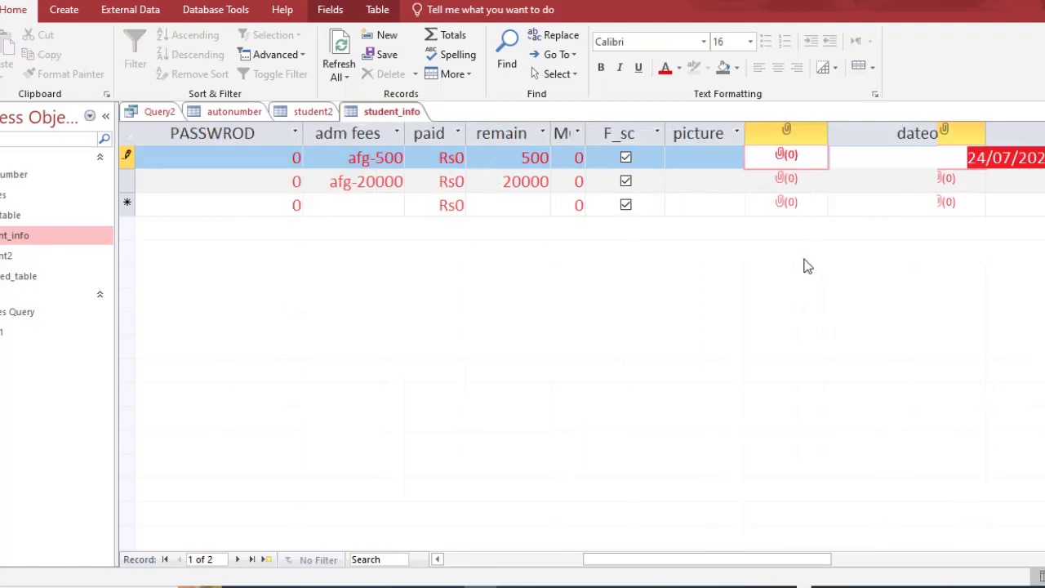
pyautogui.press('Tab')
pyautogui.press('Tab')
pyautogui.press('Tab')
pyautogui.press('Tab')
pyautogui.press('Tab')
pyautogui.press('Tab')
pyautogui.press('Tab')
pyautogui.press('Tab')
pyautogui.press('Tab')
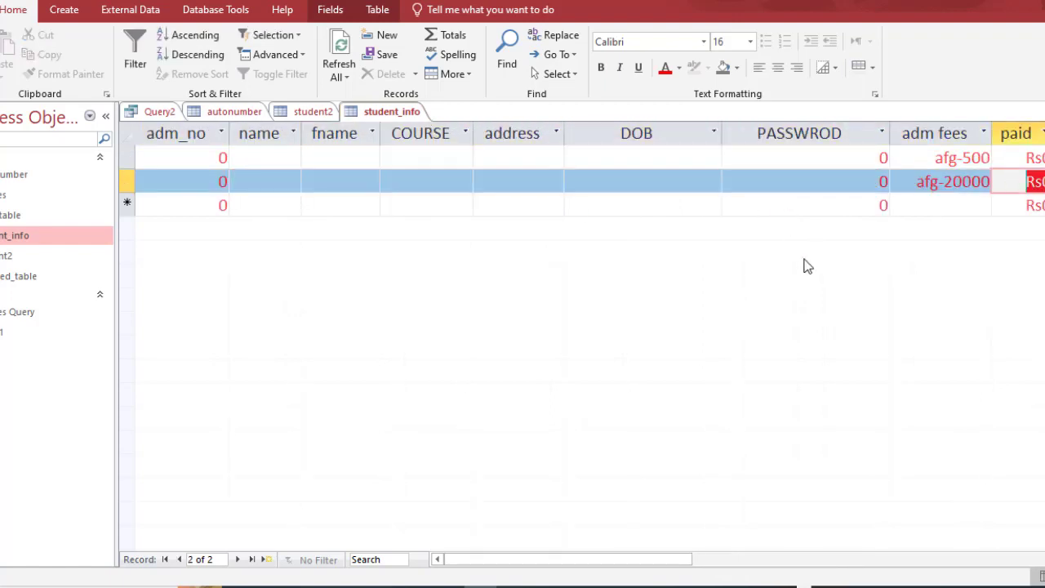
pyautogui.press('Tab')
pyautogui.press('Tab')
pyautogui.press('Tab')
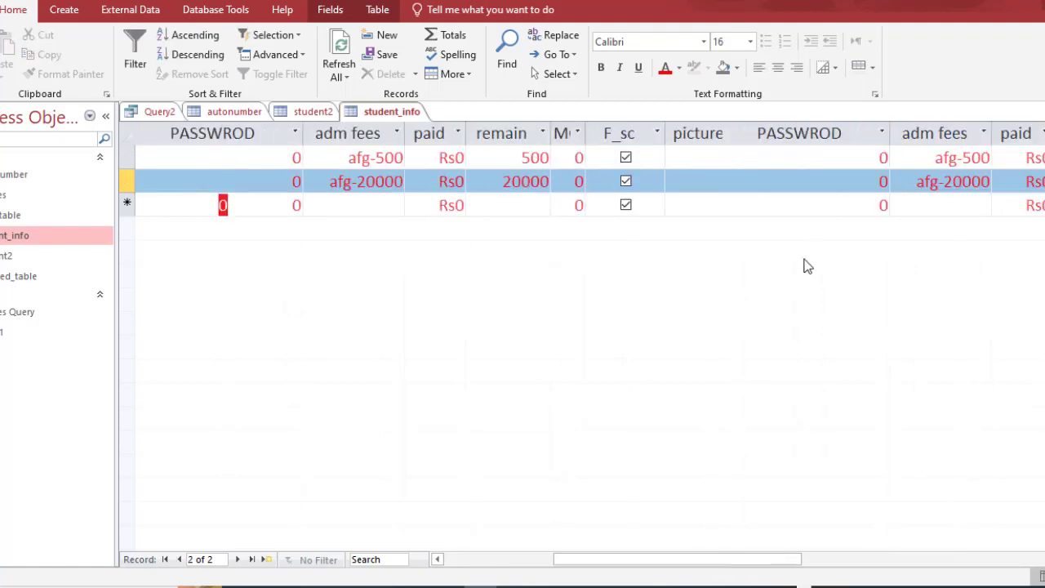
# Add a record with adm_no 2 and move through its fields past F_sc to the picture field
pyautogui.write('2')
pyautogui.press('Tab')
pyautogui.press('Tab')
pyautogui.press('Tab')
pyautogui.press('Tab')
pyautogui.press('Tab')
pyautogui.press('Tab')
pyautogui.press('Tab')
pyautogui.press('Tab')
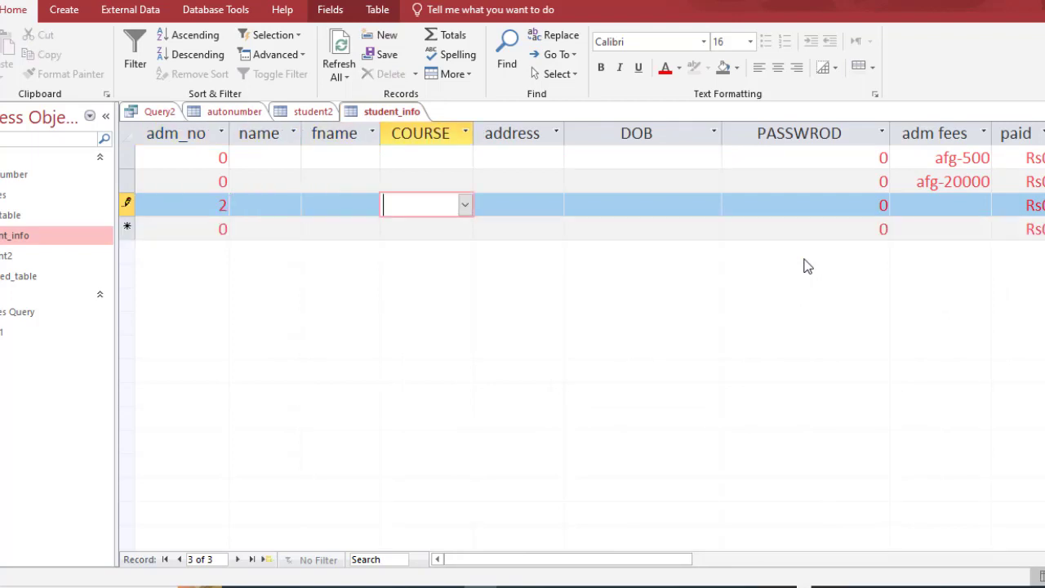
pyautogui.press('Tab')
pyautogui.press('Tab')
pyautogui.press('Tab')
pyautogui.press('Tab')
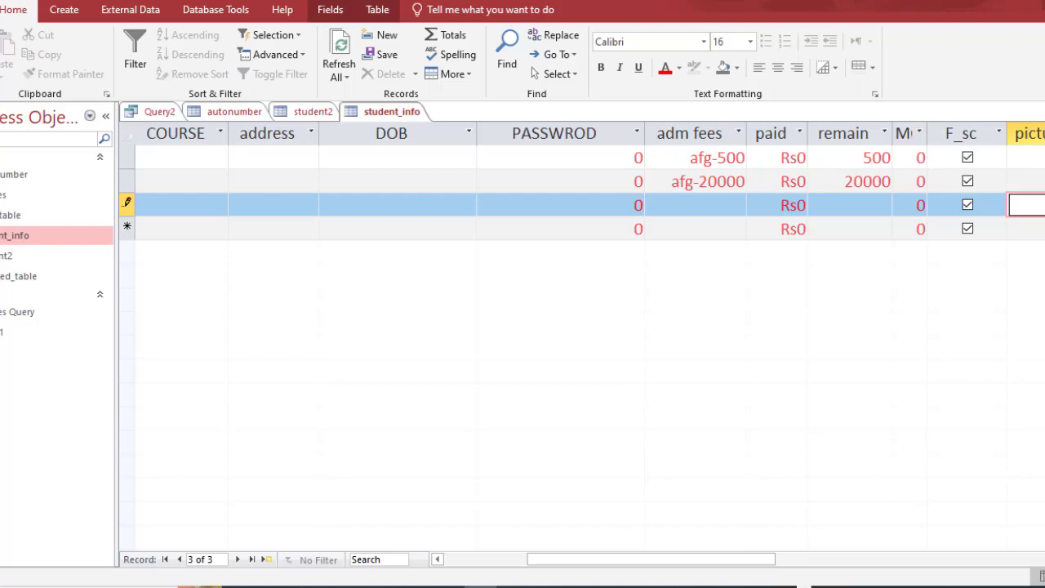
# Return student_info to Design View and set the F_sc field's Default Value to No
pyautogui.click(1, 75)
pyautogui.click(1, 143)
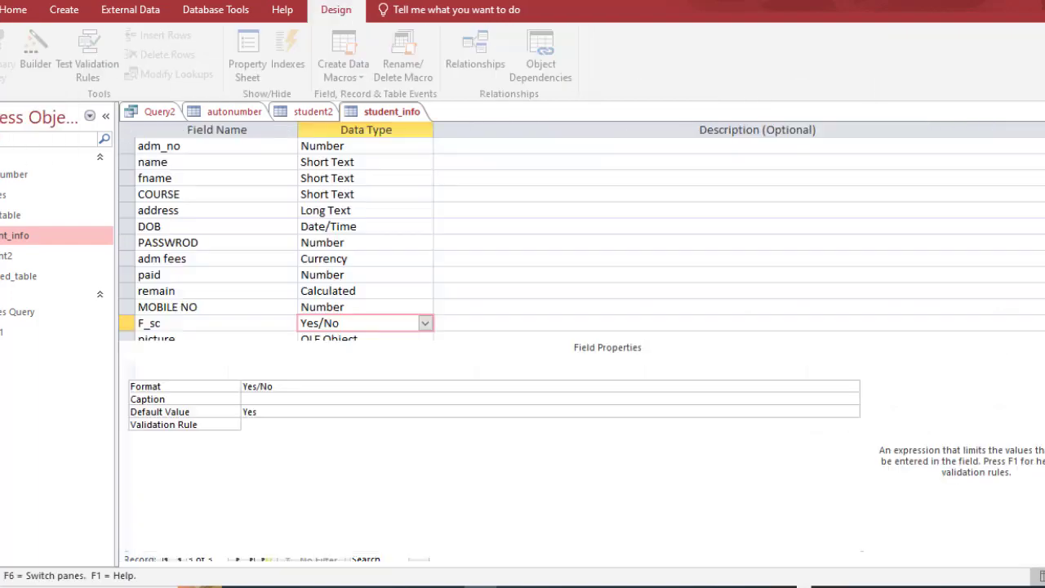
pyautogui.click(230, 413)
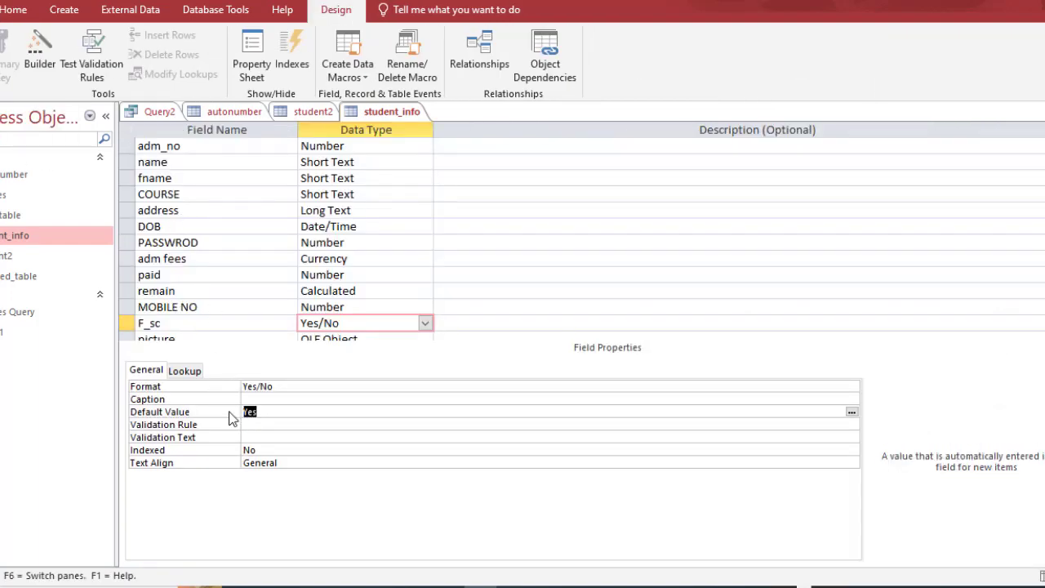
pyautogui.write('no')
pyautogui.press('Return')
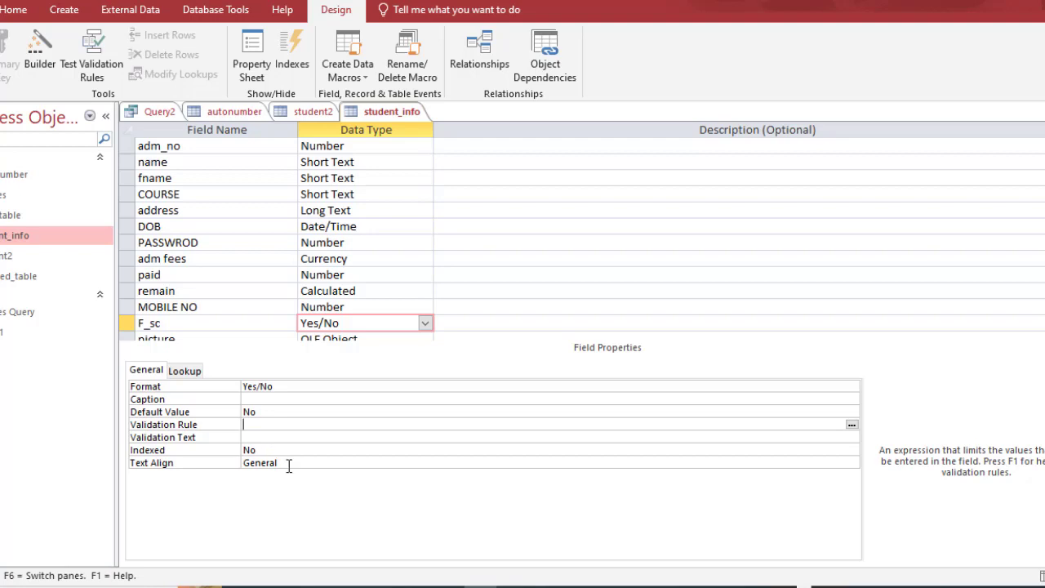
# Review the data type choices for F_sc, and the picture field's OLE Object type with its Caption and Required properties
pyautogui.click(426, 323)
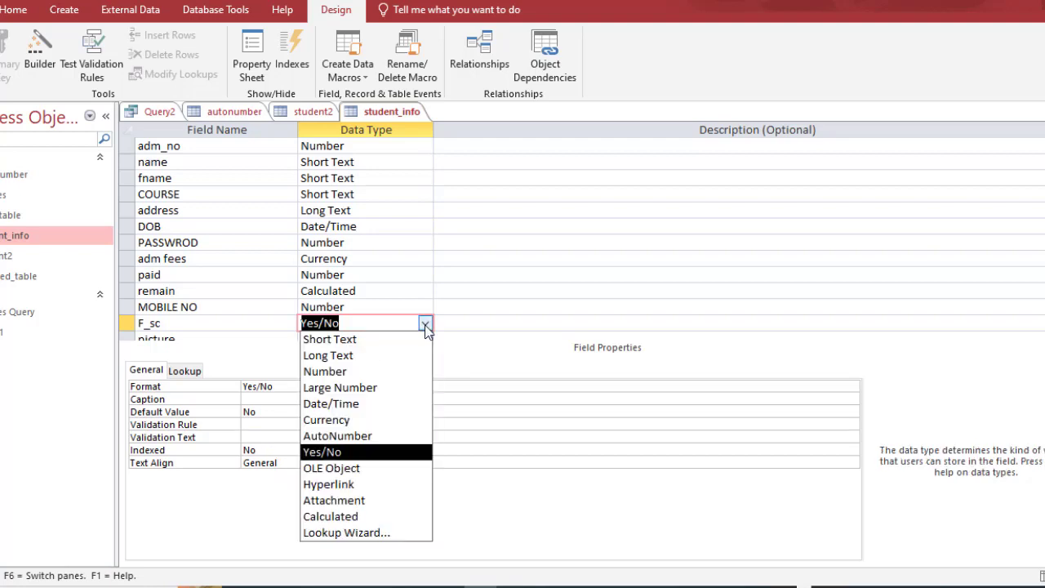
pyautogui.click(425, 324)
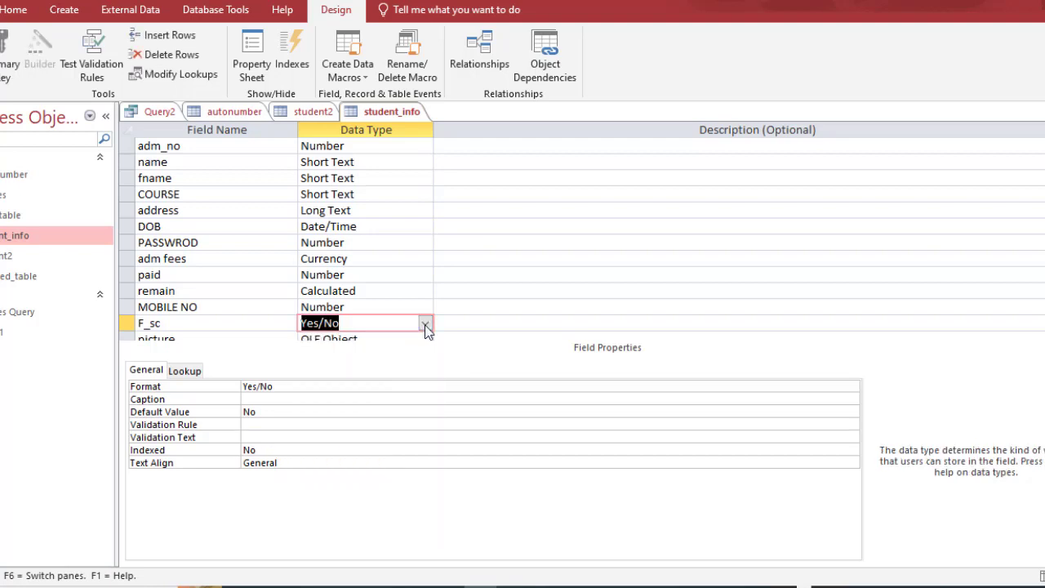
pyautogui.scroll(-3, 549, 298)
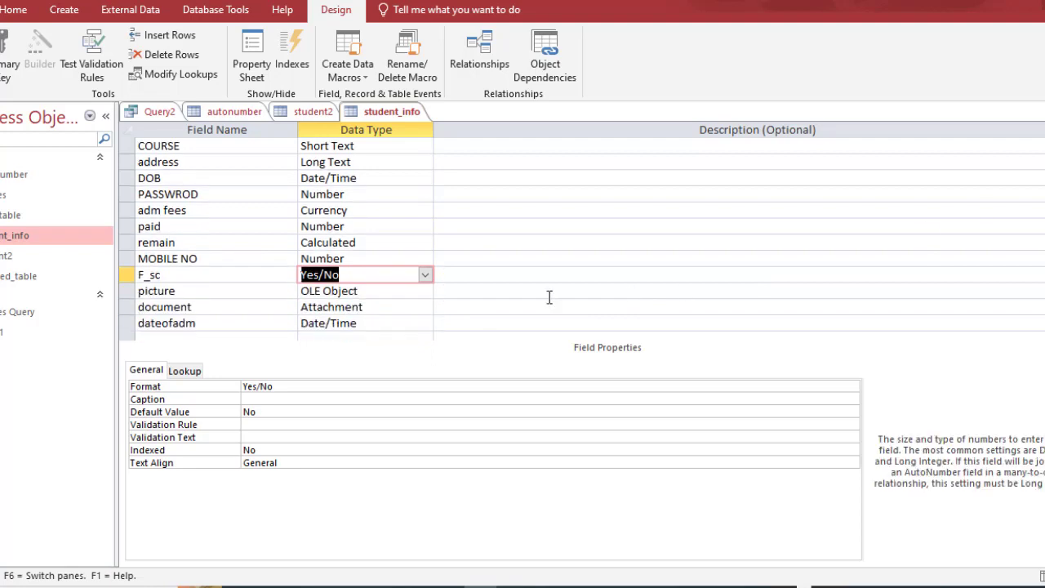
pyautogui.click(413, 291)
pyautogui.click(425, 291)
pyautogui.click(425, 292)
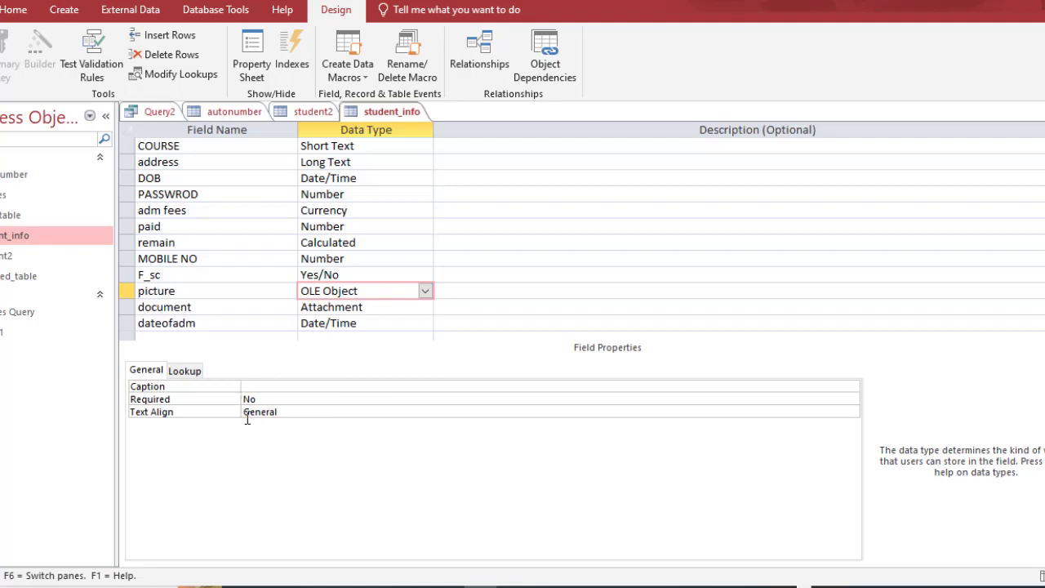
pyautogui.click(273, 386)
pyautogui.click(274, 398)
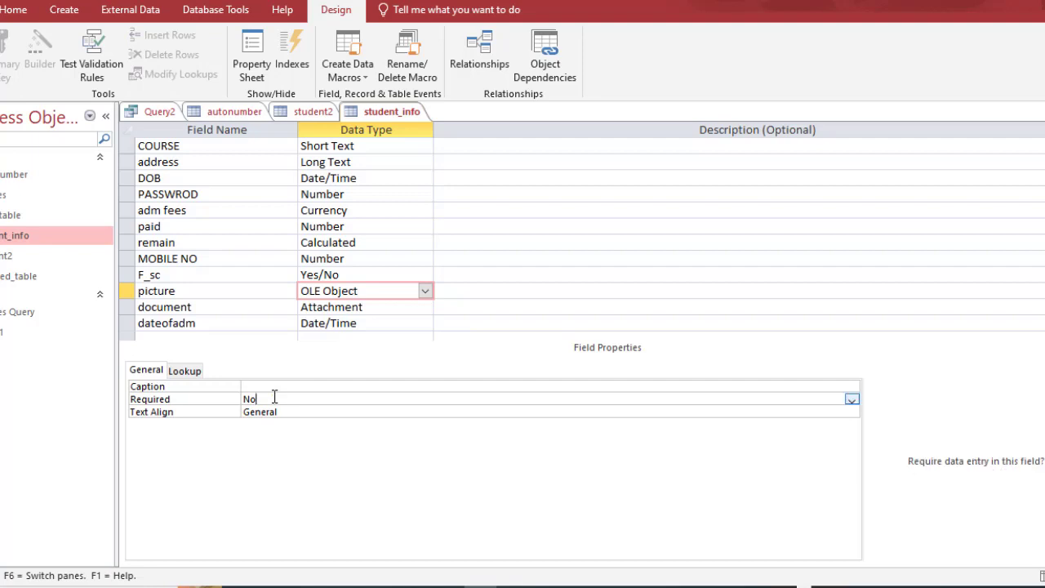
pyautogui.moveTo(274, 397); pyautogui.dragTo(223, 397)
pyautogui.click(426, 291)
pyautogui.click(428, 291)
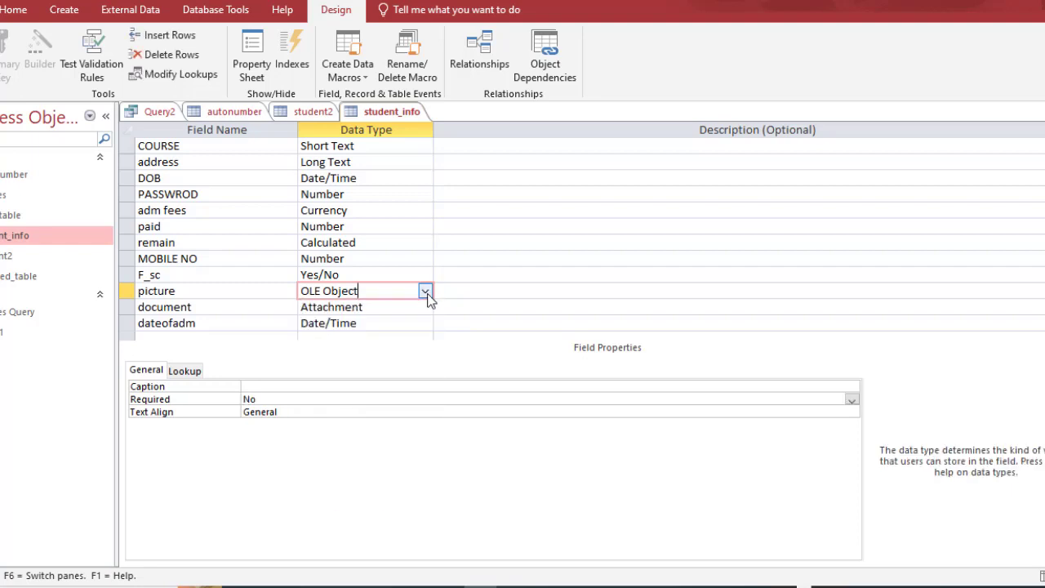
pyautogui.scroll(-1, 582, 236)
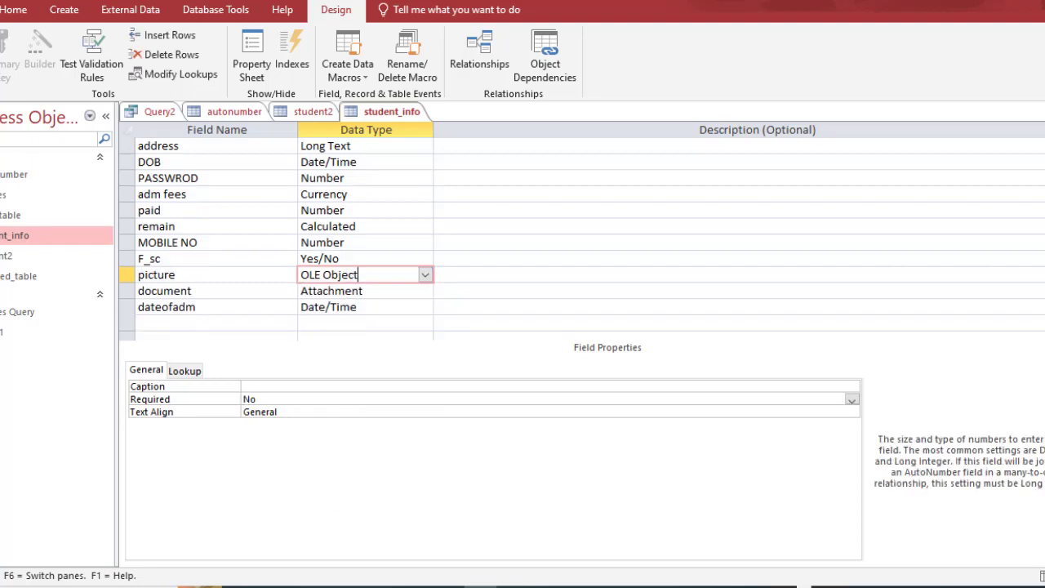
# Insert a new field named email directly above address and give it the Hyperlink data type
pyautogui.scroll(4, 278, 241)
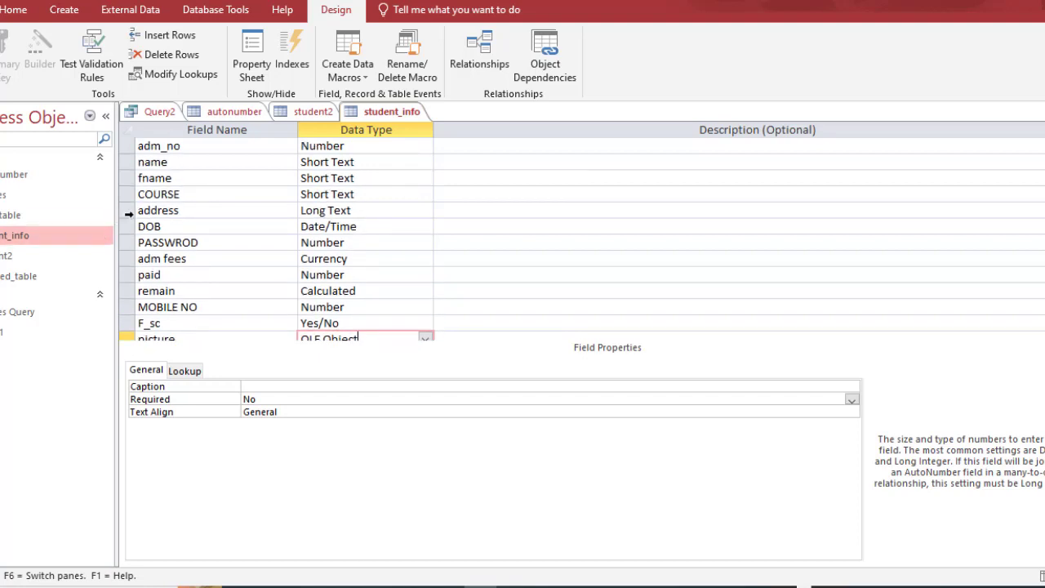
pyautogui.rightClick(129, 214)
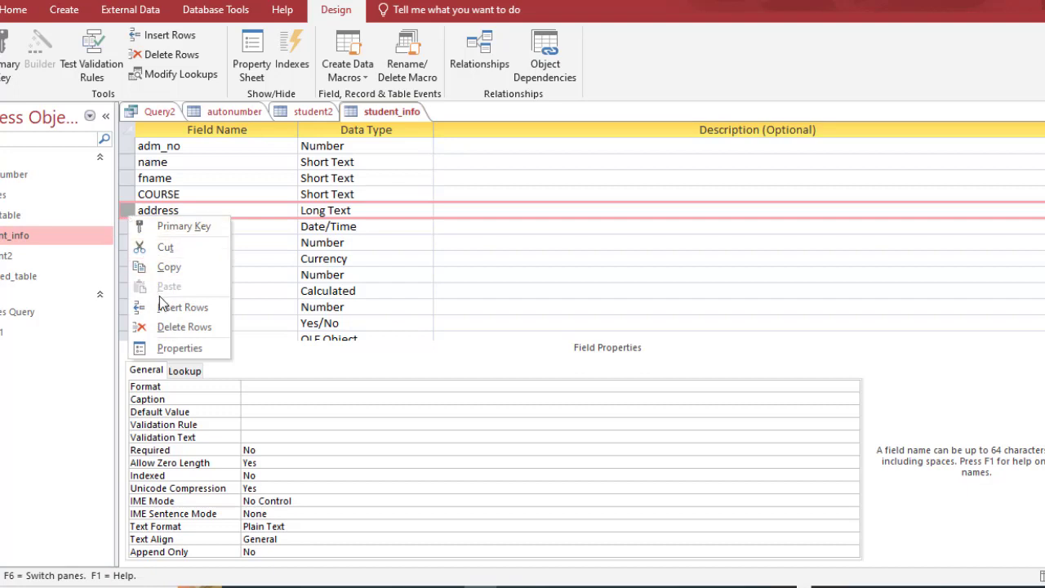
pyautogui.click(127, 210)
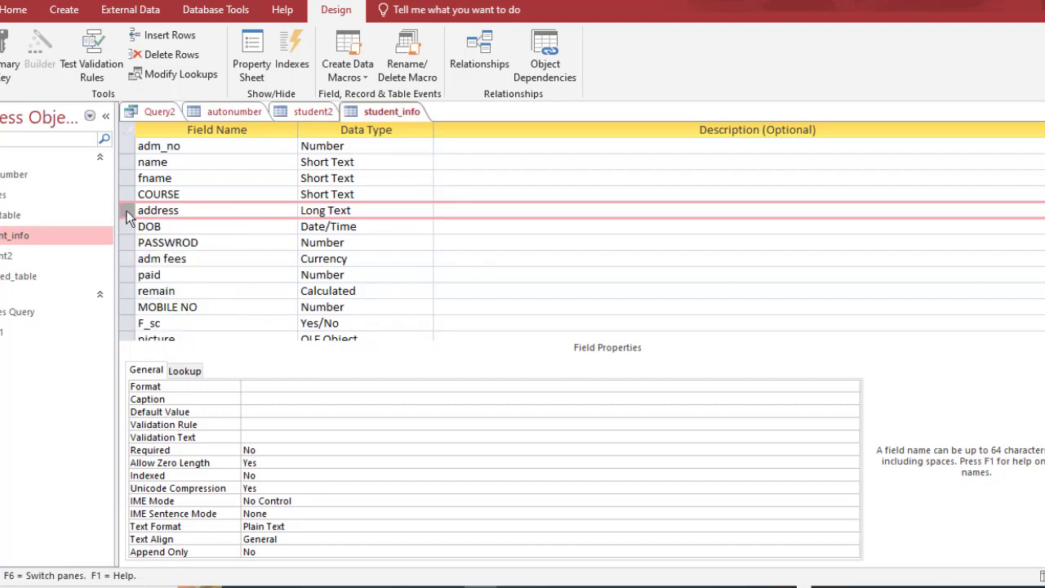
pyautogui.rightClick(128, 214)
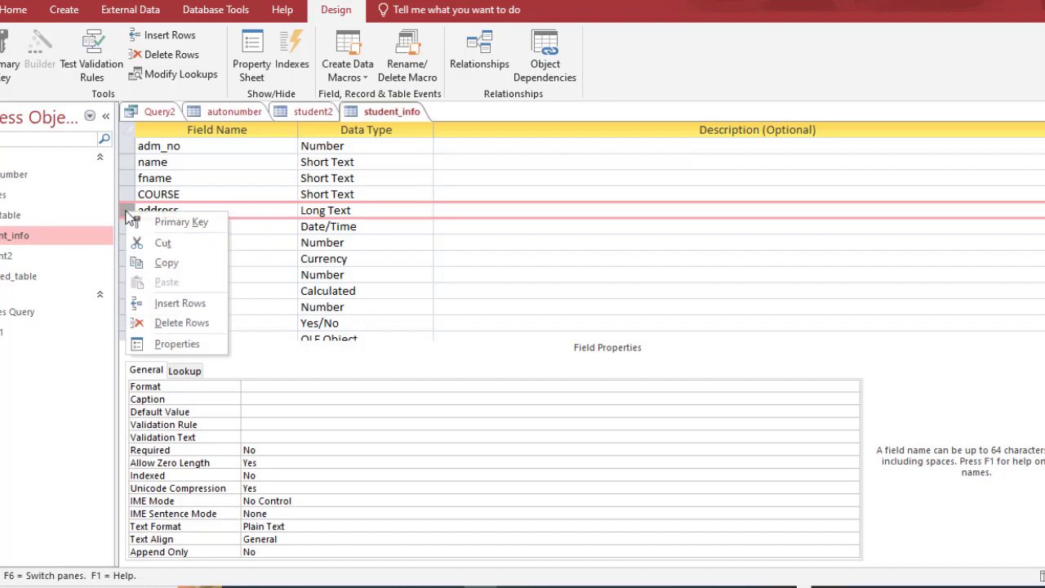
pyautogui.click(161, 305)
pyautogui.click(186, 211)
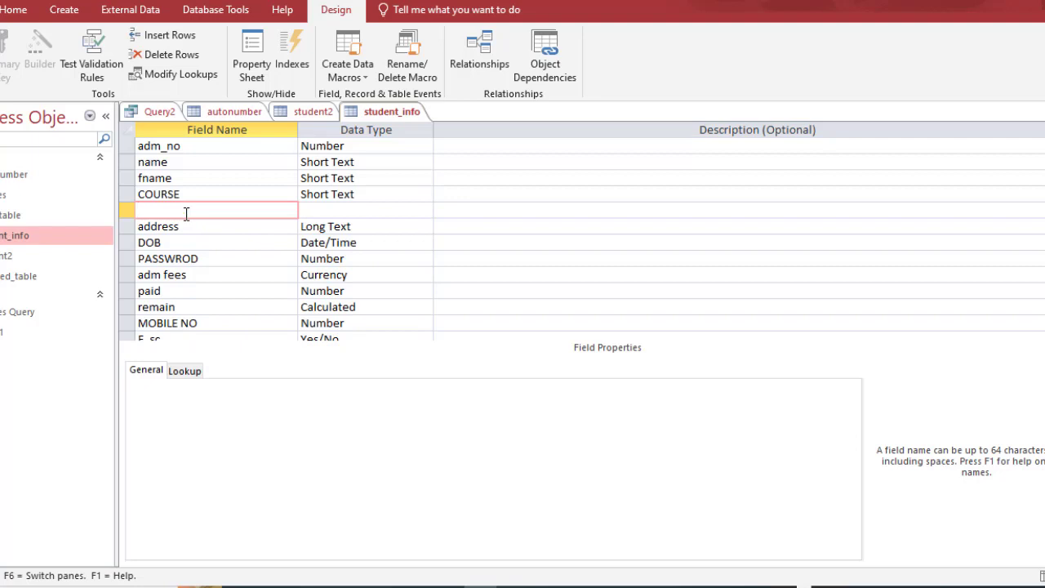
pyautogui.write('email')
pyautogui.press('Tab')
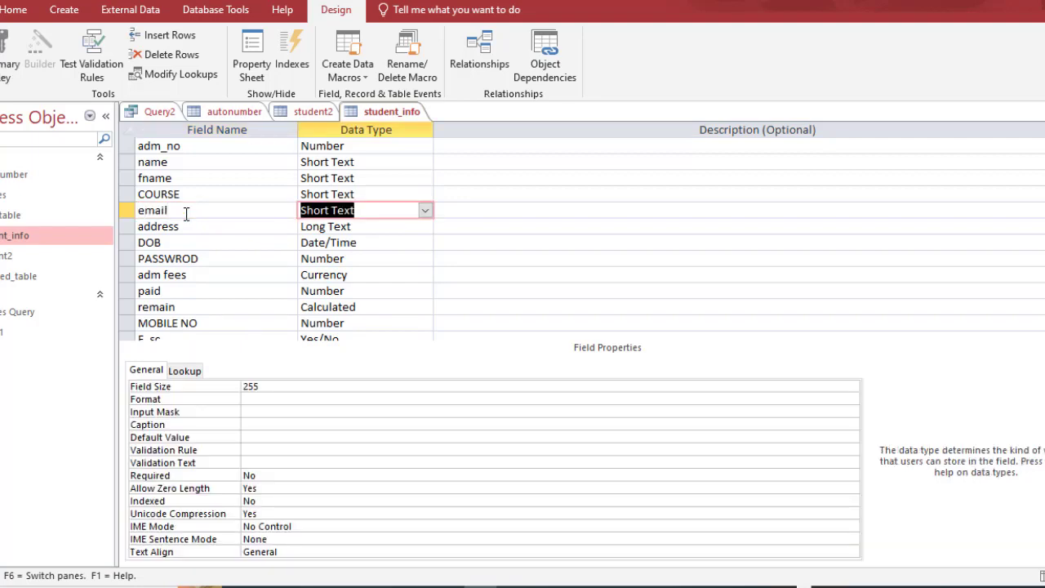
pyautogui.write('hyperlink')
pyautogui.press('Tab')
# Change the address field's data type to Hyperlink
pyautogui.click(364, 226)
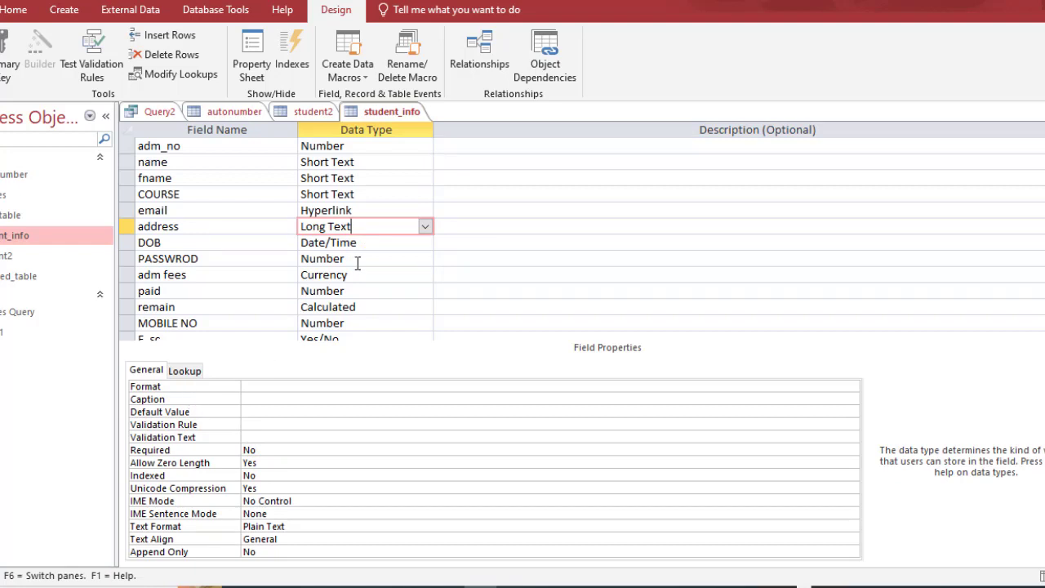
pyautogui.press('BackSpace')
pyautogui.press('BackSpace')
pyautogui.press('BackSpace')
pyautogui.press('BackSpace')
pyautogui.press('BackSpace')
pyautogui.press('BackSpace')
pyautogui.press('BackSpace')
pyautogui.press('BackSpace')
pyautogui.press('BackSpace')
pyautogui.write('hyperlink')
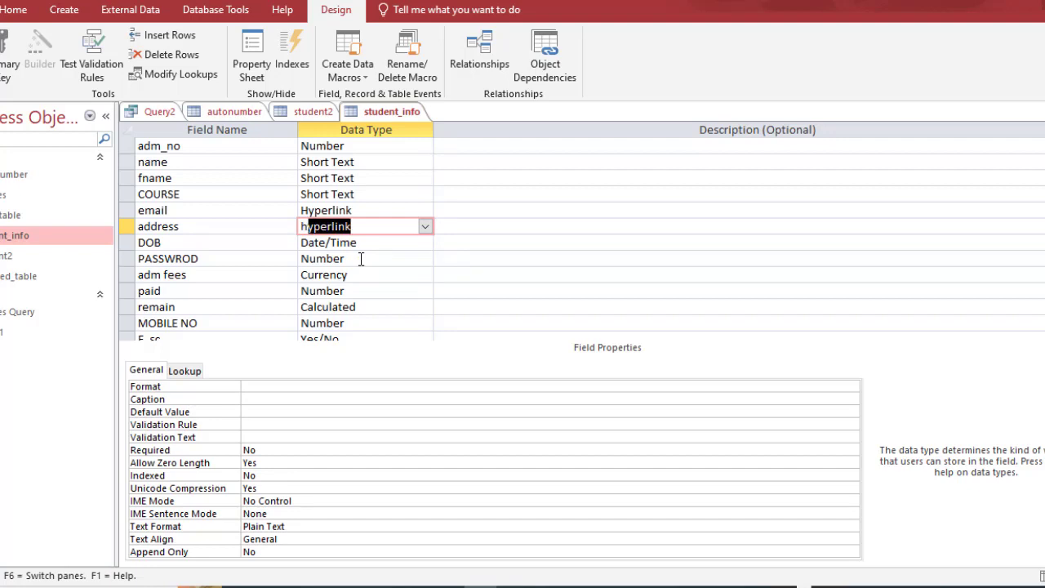
pyautogui.press('Return')
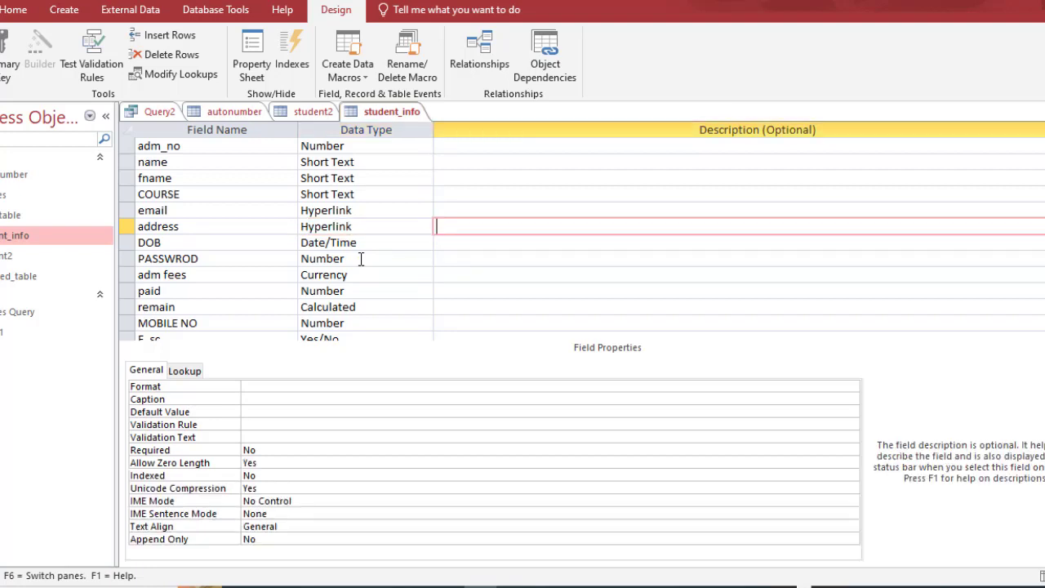
# Check the email field's properties and restore the address field's data type to Long Text
pyautogui.click(367, 213)
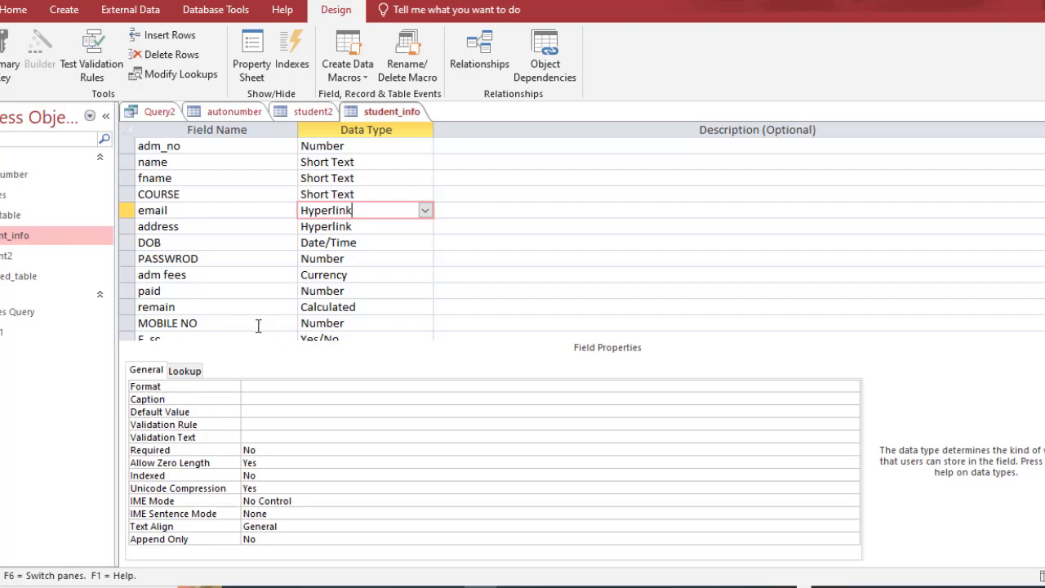
pyautogui.click(382, 224)
pyautogui.press('BackSpace')
pyautogui.press('BackSpace')
pyautogui.press('BackSpace')
pyautogui.press('BackSpace')
pyautogui.press('BackSpace')
pyautogui.press('BackSpace')
pyautogui.press('BackSpace')
pyautogui.press('BackSpace')
pyautogui.press('BackSpace')
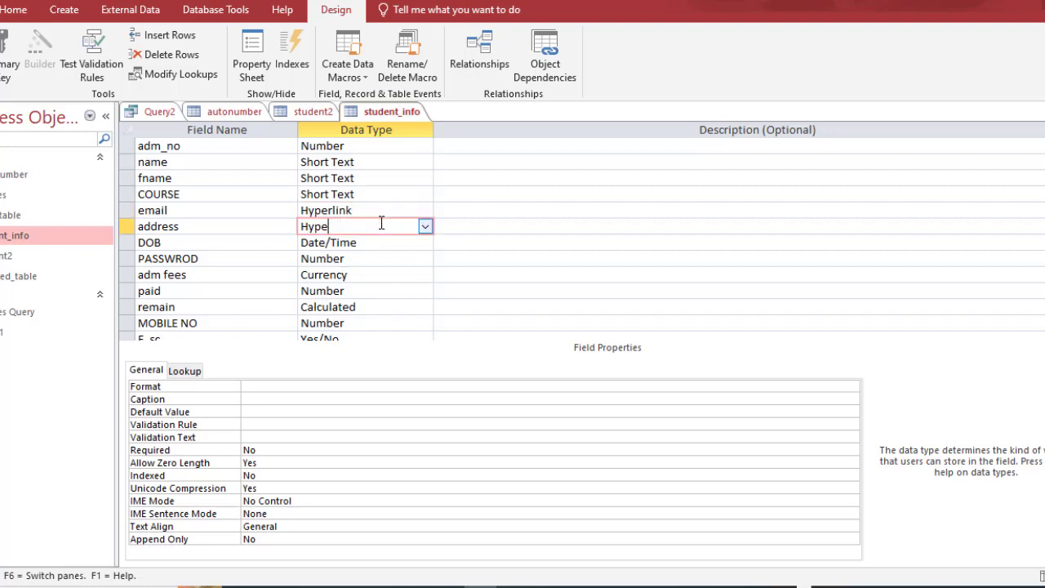
pyautogui.write('long Text')
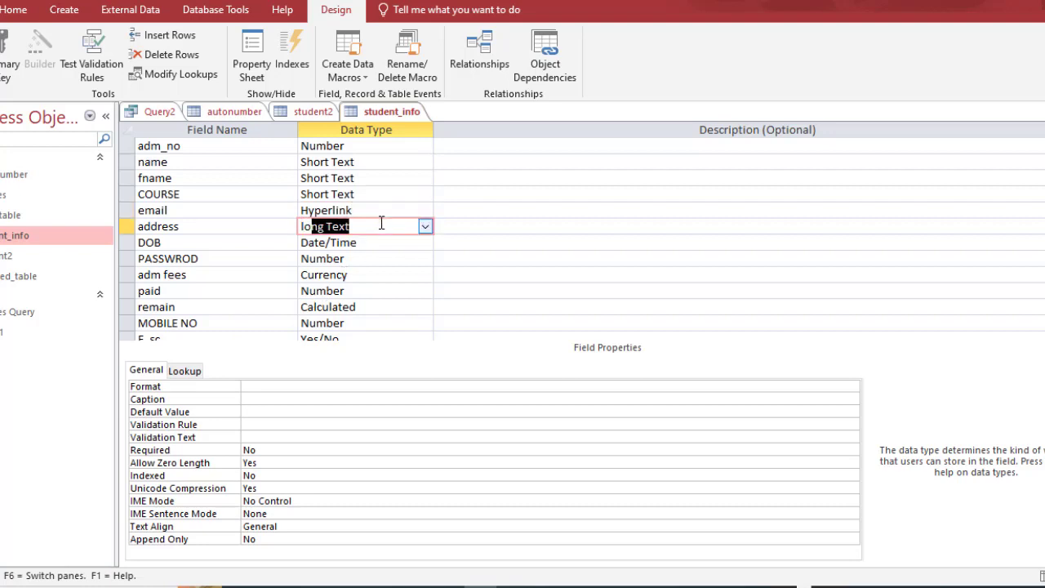
pyautogui.press('Tab')
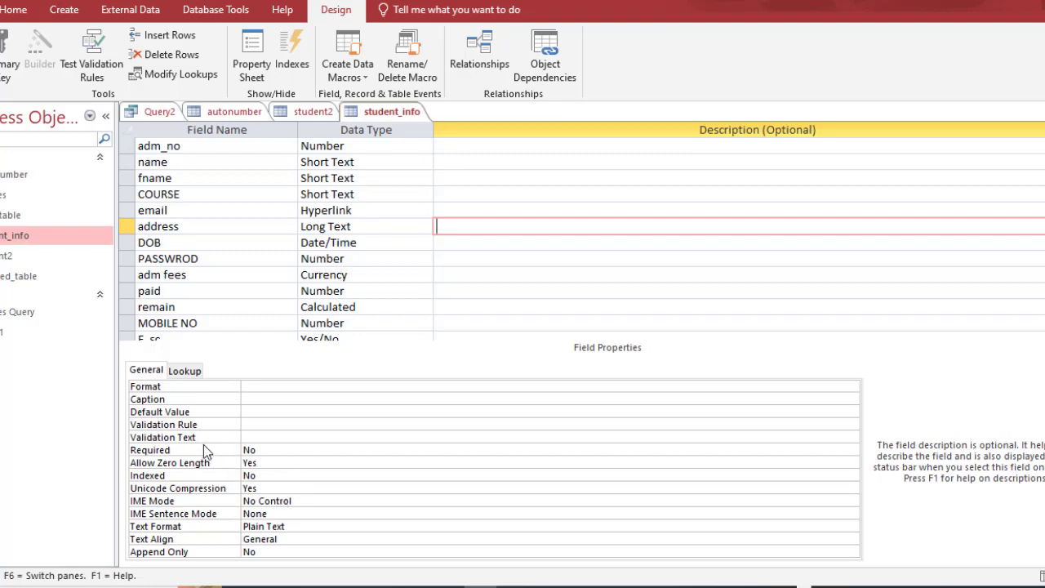
# Review the data type choices for the address and document fields, along with the document field's general properties
pyautogui.click(363, 222)
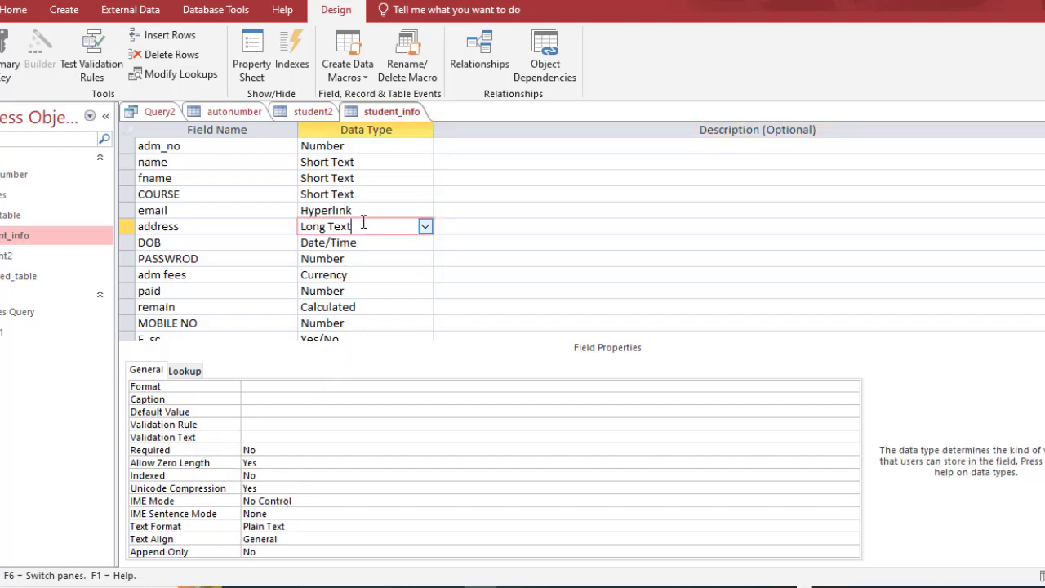
pyautogui.click(425, 227)
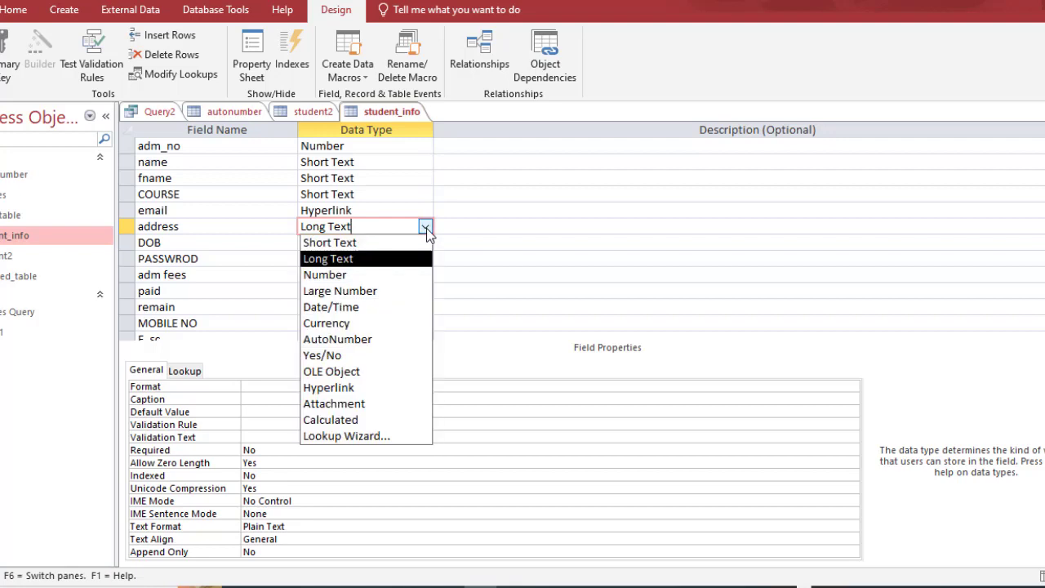
pyautogui.click(425, 227)
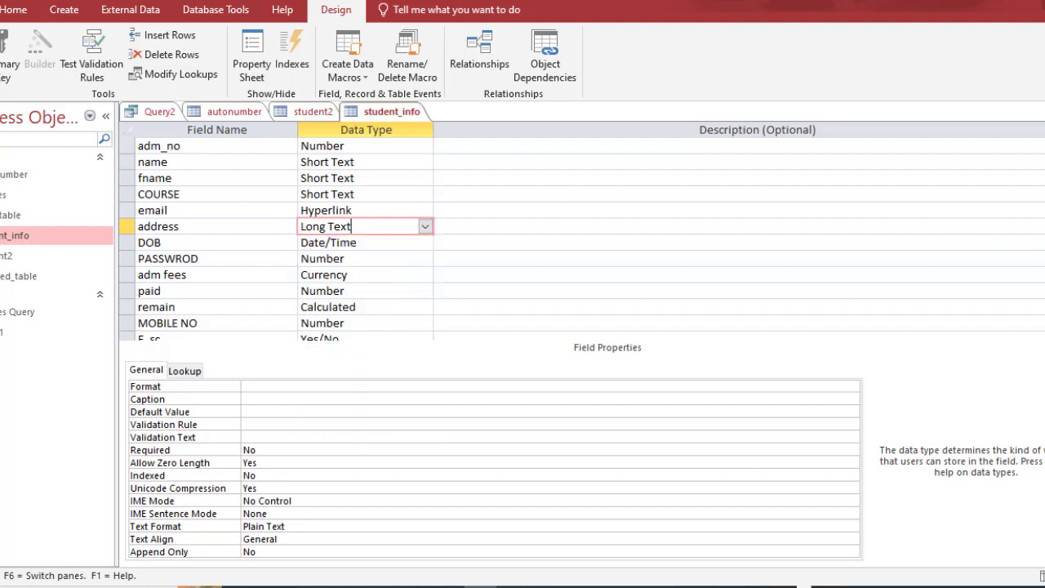
pyautogui.scroll(-2, 571, 237)
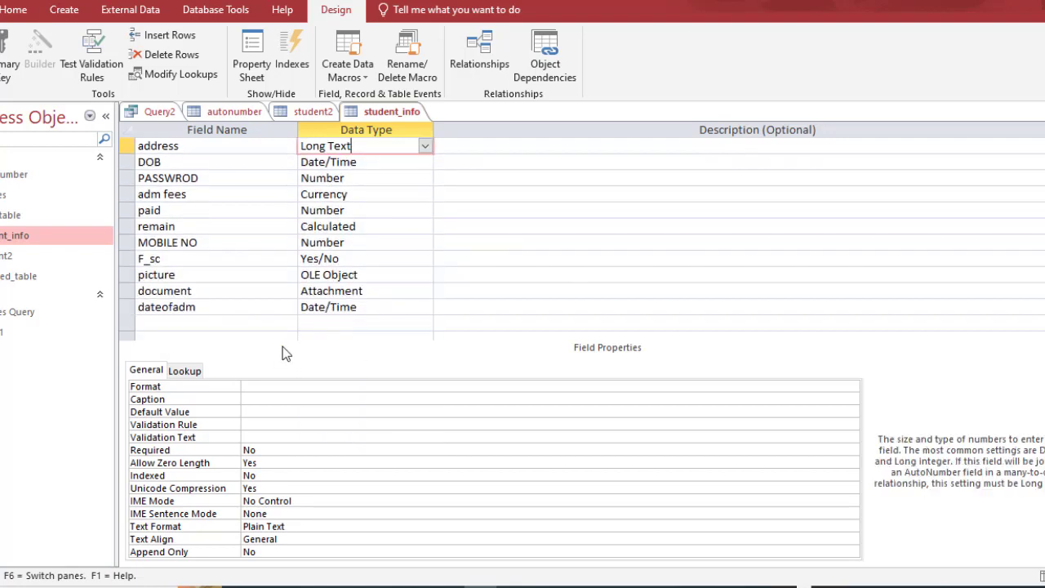
pyautogui.click(385, 291)
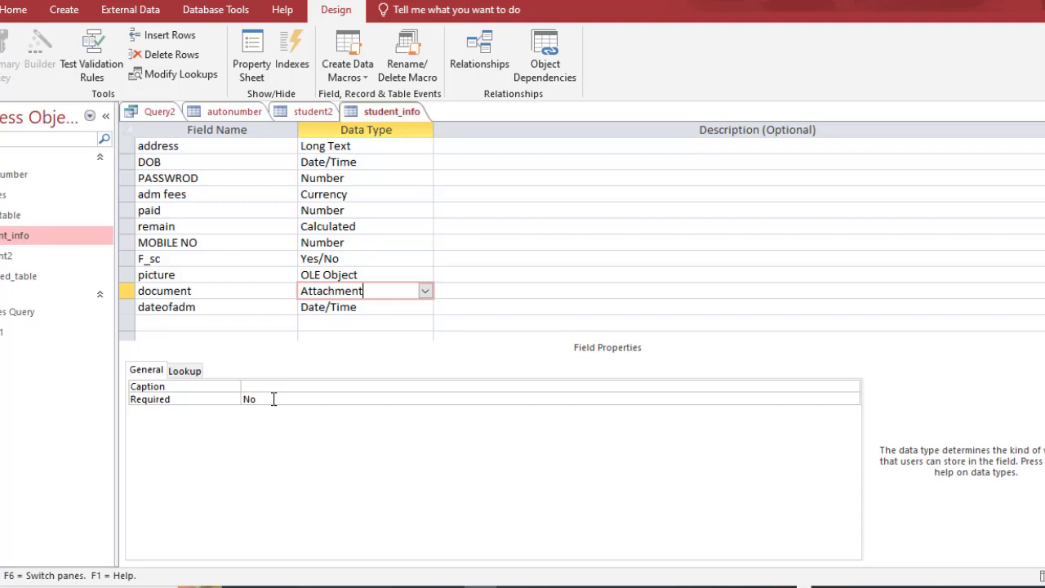
pyautogui.click(432, 292)
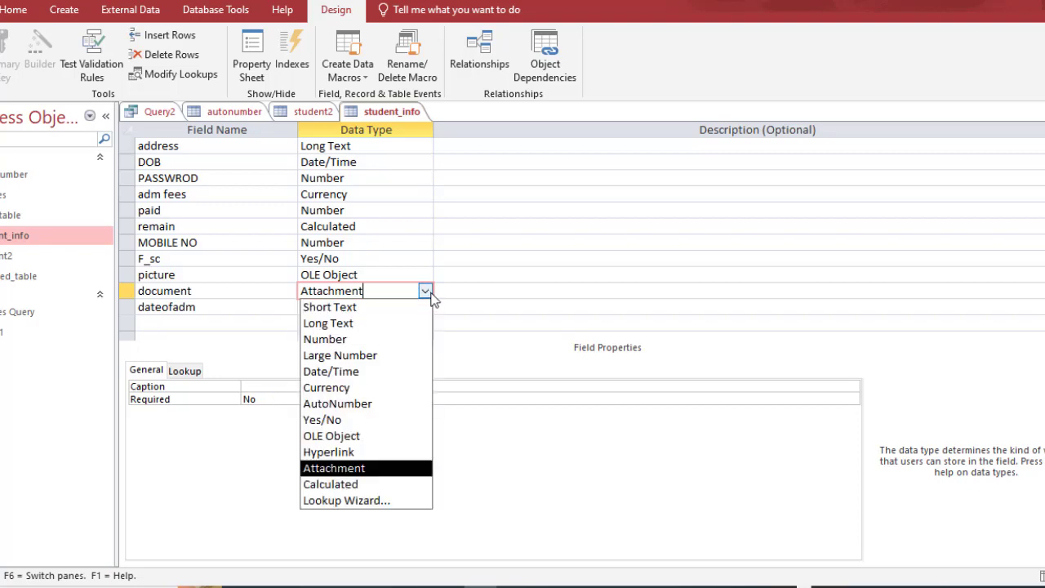
pyautogui.click(431, 295)
# Inspect the remain field's calculated expression and permanently delete the field from student_info
pyautogui.click(379, 227)
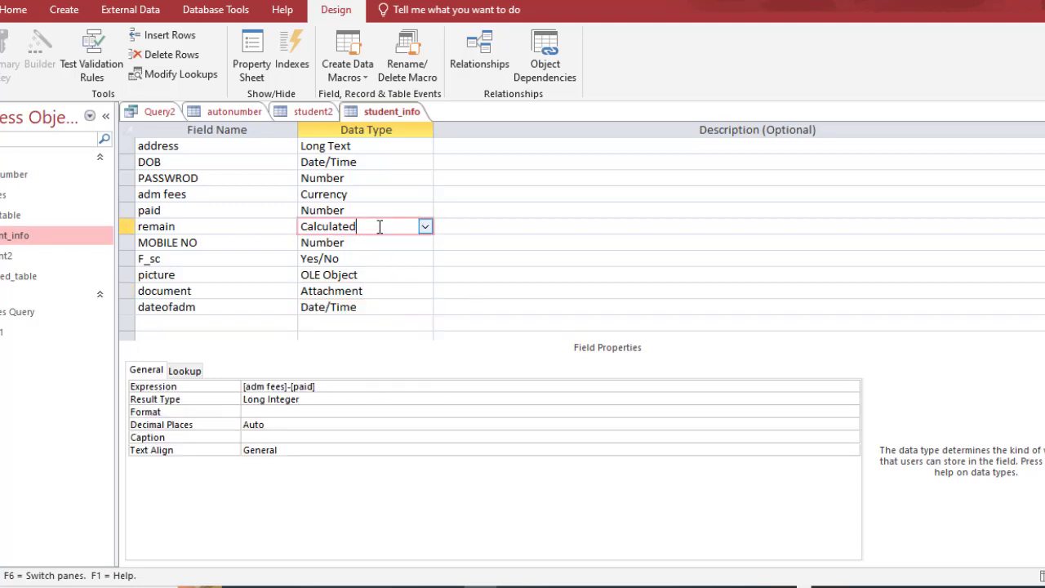
pyautogui.click(339, 387)
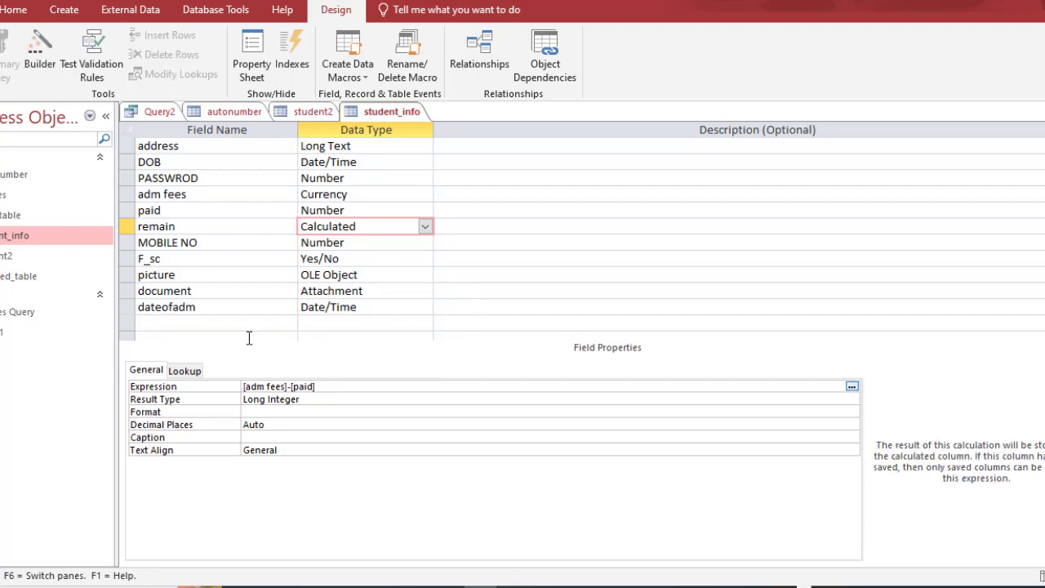
pyautogui.click(129, 226)
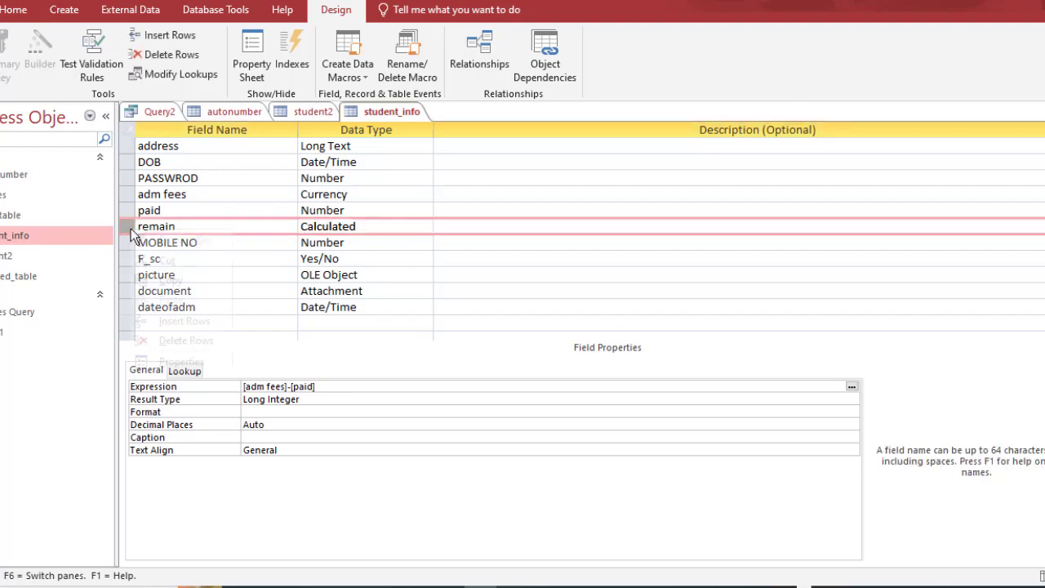
pyautogui.rightClick(131, 227)
pyautogui.click(176, 339)
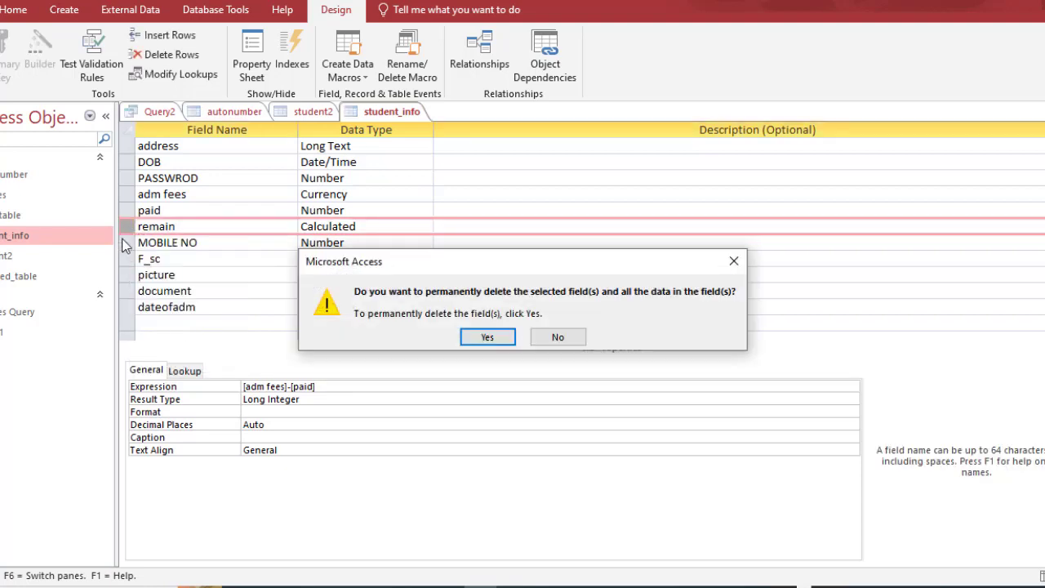
pyautogui.press('Return')
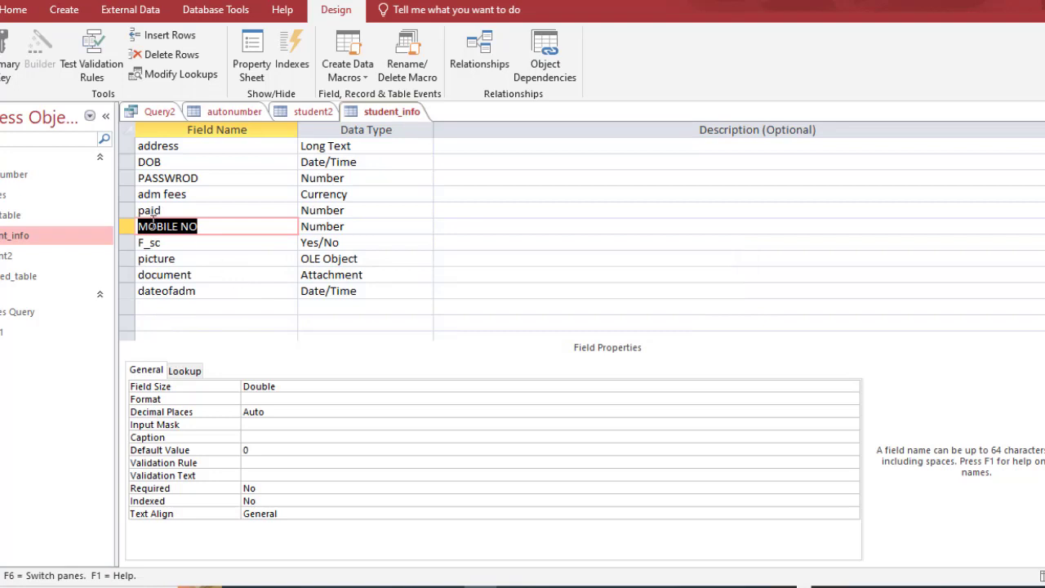
# Insert a field named remain above MOBILE NO and give it the Calculated data type, dismissing the expression builder
pyautogui.rightClick(127, 226)
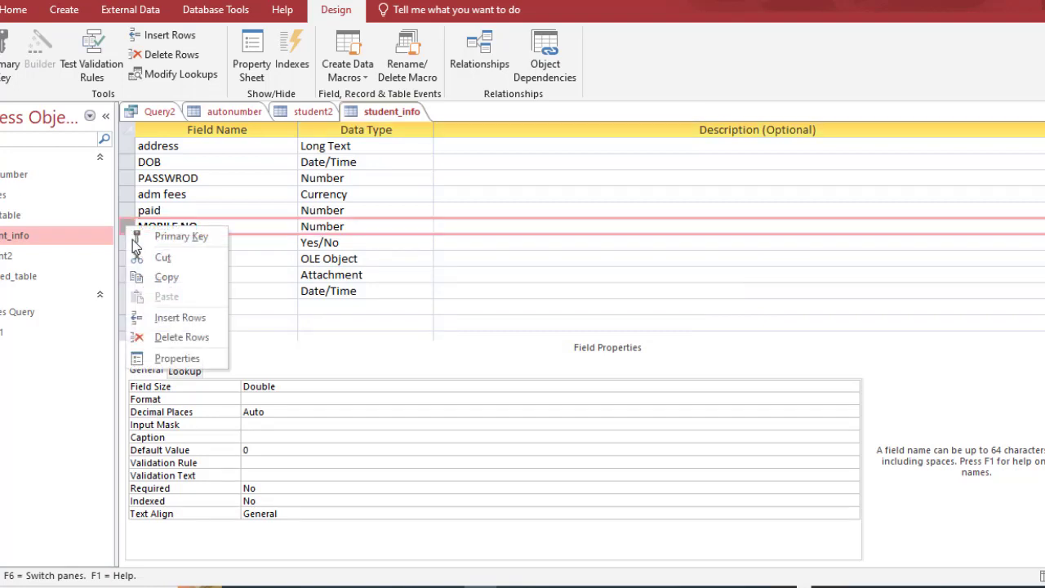
pyautogui.click(173, 320)
pyautogui.click(182, 228)
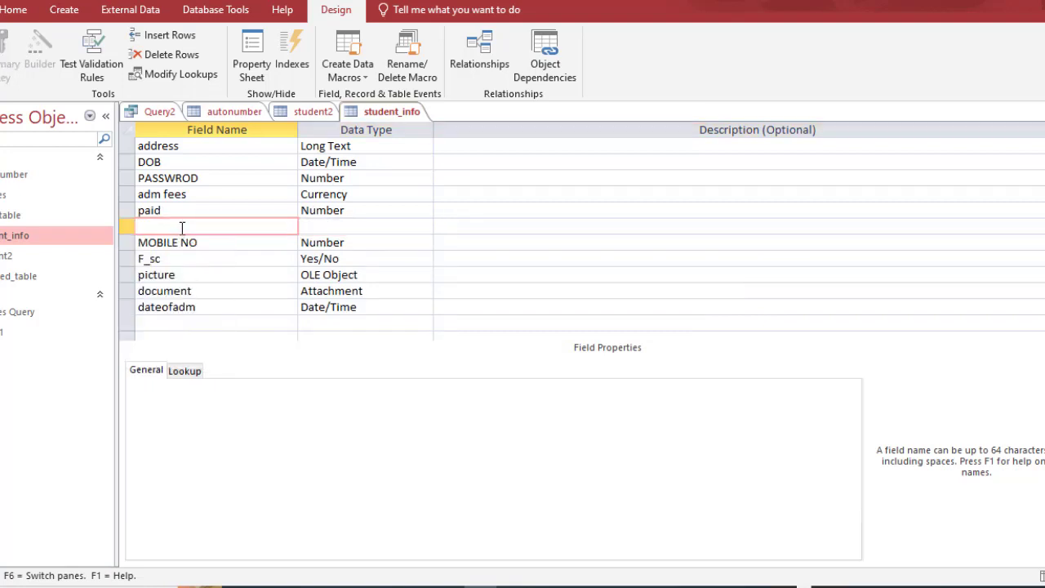
pyautogui.write('remain')
pyautogui.press('Tab')
pyautogui.write('c')
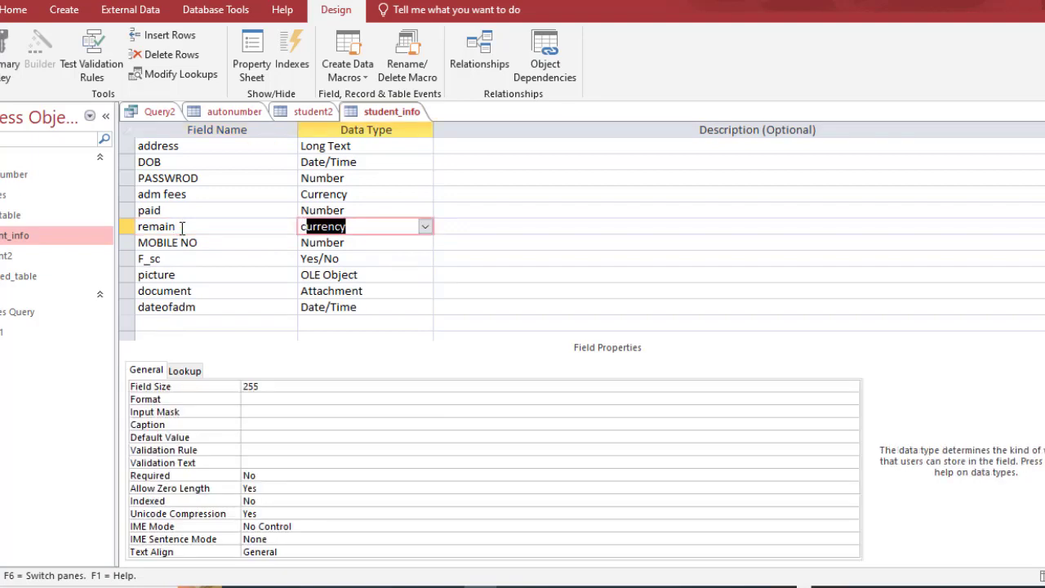
pyautogui.write('alculated')
pyautogui.press('Tab')
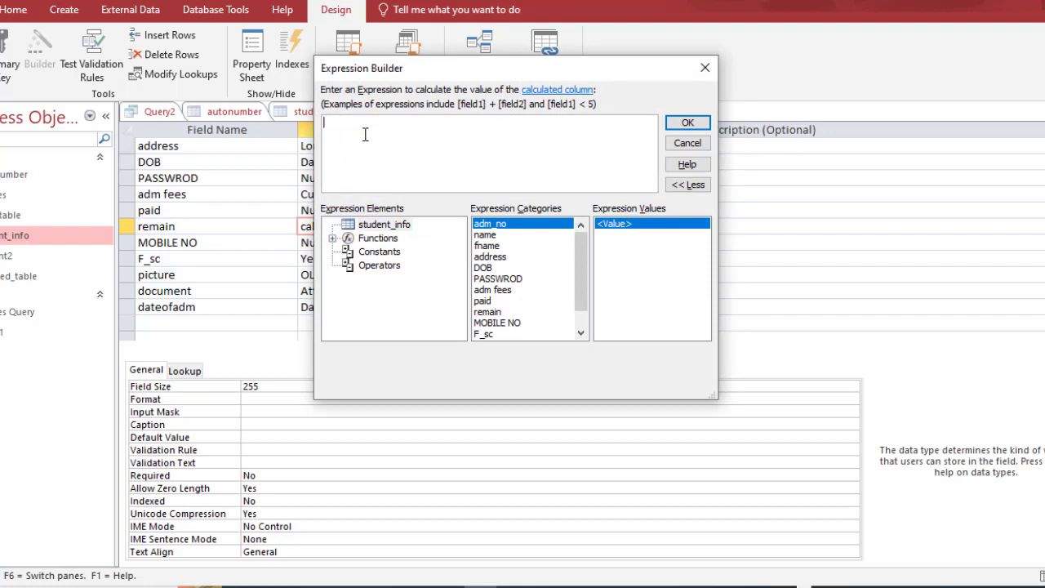
pyautogui.click(705, 69)
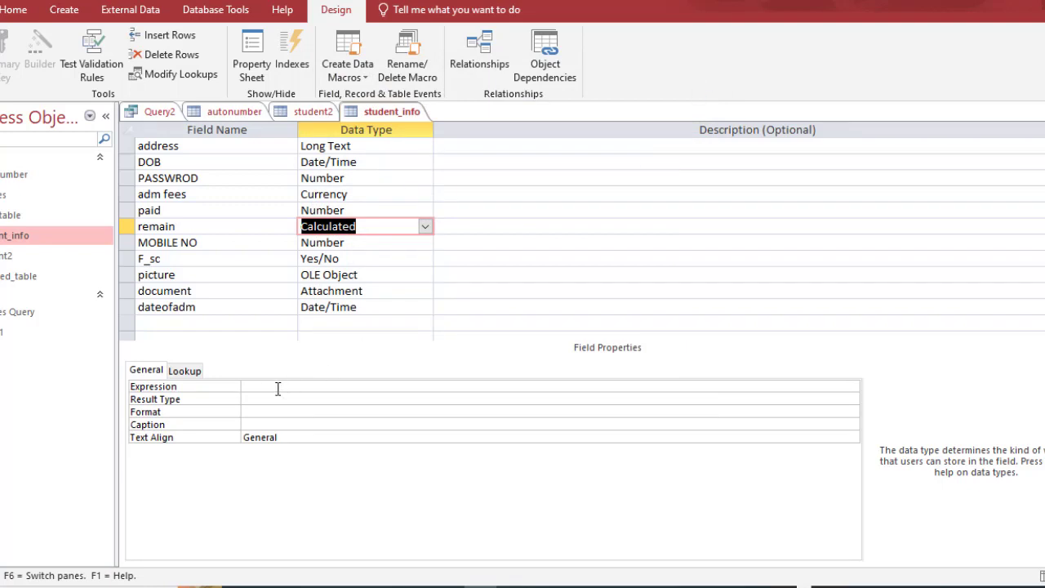
pyautogui.click(380, 228)
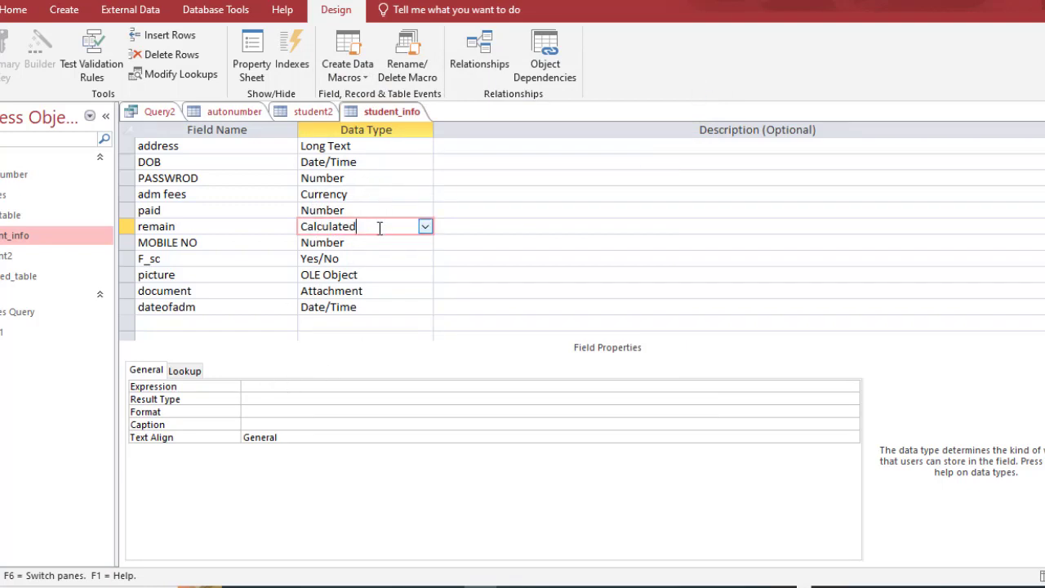
pyautogui.click(264, 385)
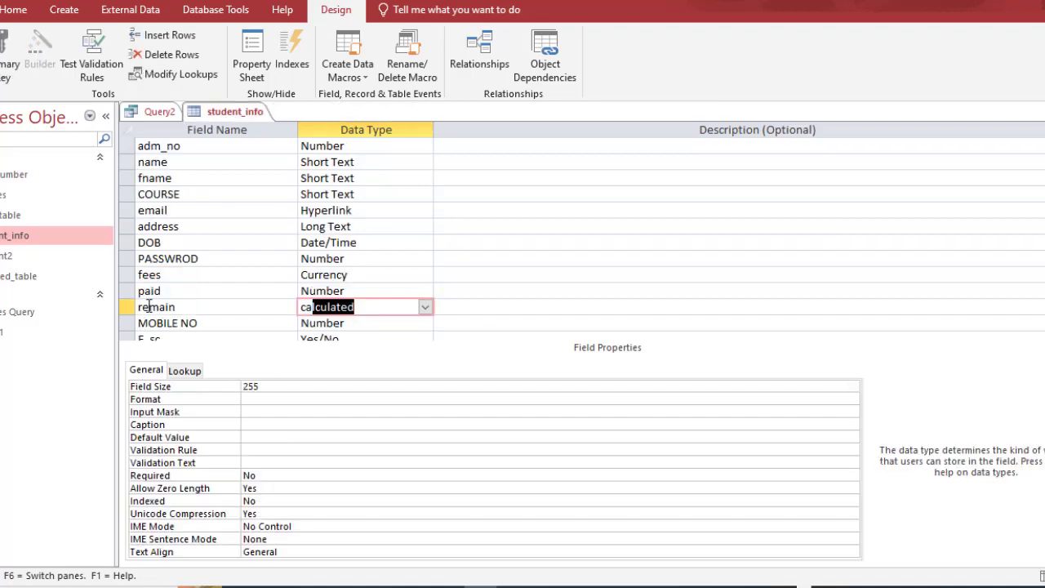
# Confirm Calculated as the remain field's data type and enter [fees]-[paid] as its expression
pyautogui.press('Return')
pyautogui.click(704, 68)
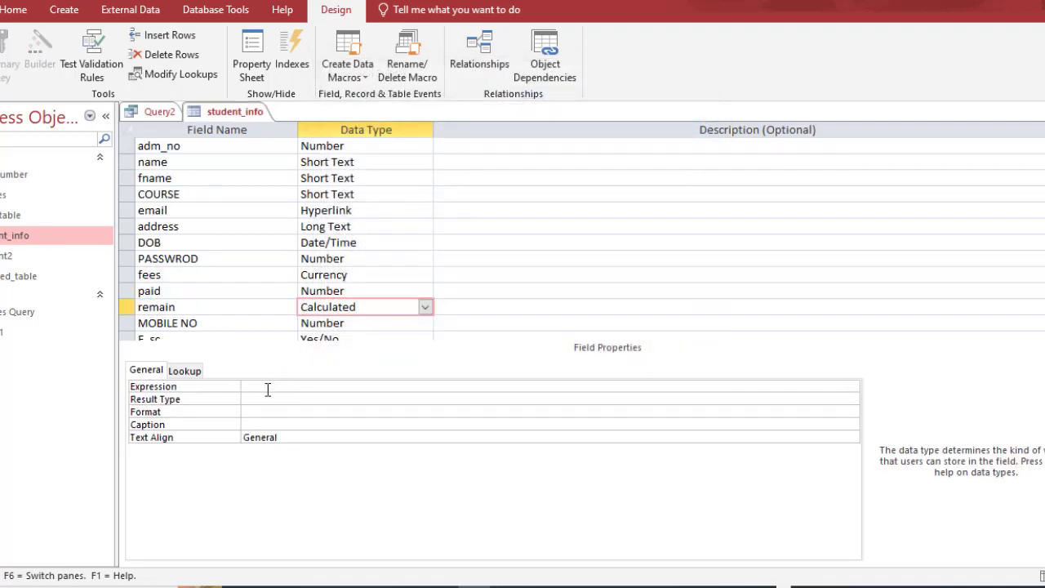
pyautogui.click(268, 388)
pyautogui.write('fee')
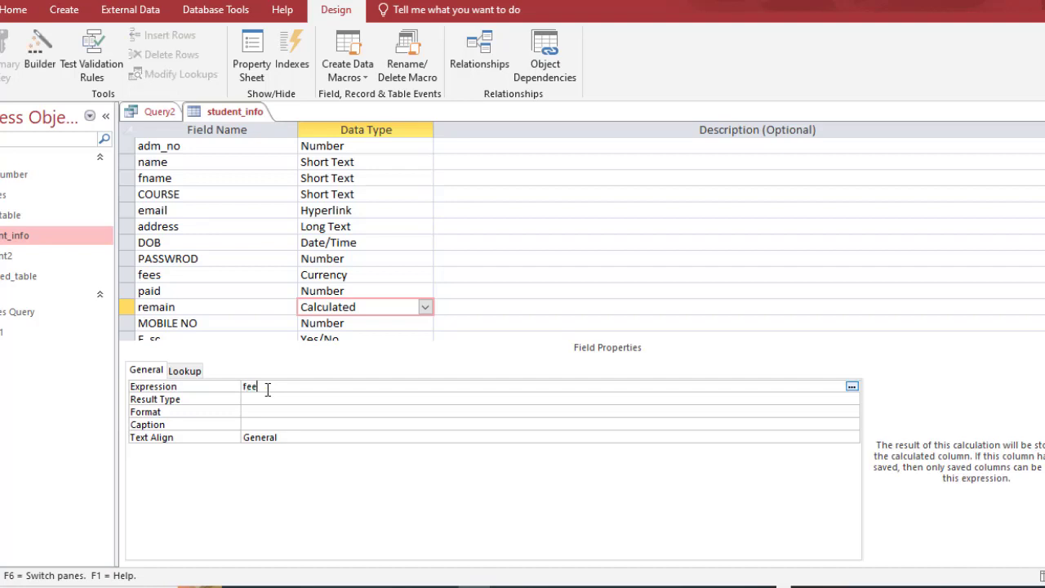
pyautogui.write('s-[paid]')
pyautogui.click(260, 389)
pyautogui.write(']')
pyautogui.click(243, 386)
pyautogui.write('[')
pyautogui.moveTo(243, 387); pyautogui.dragTo(245, 387)
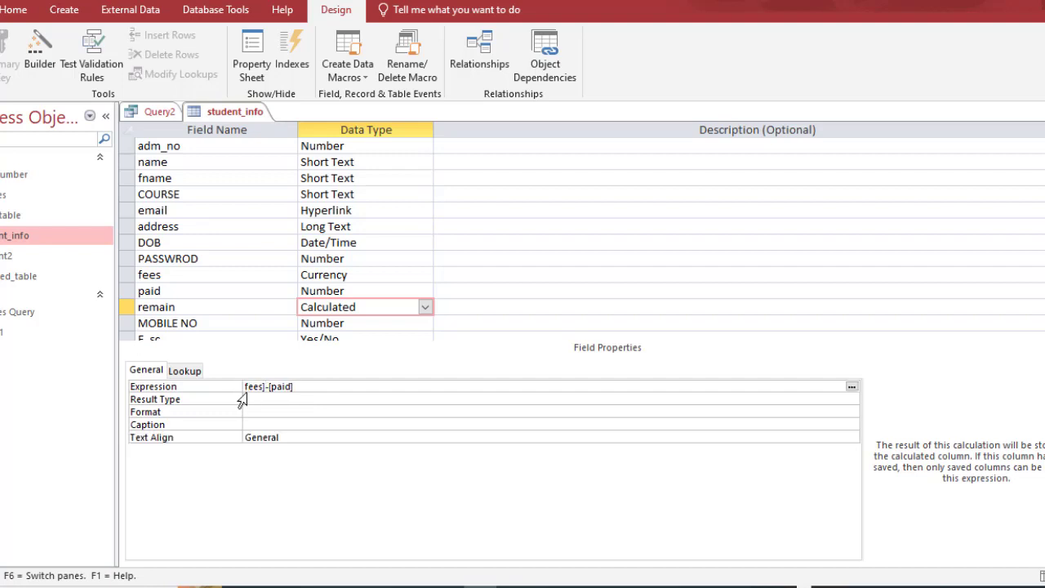
pyautogui.write('[')
pyautogui.press('Return')
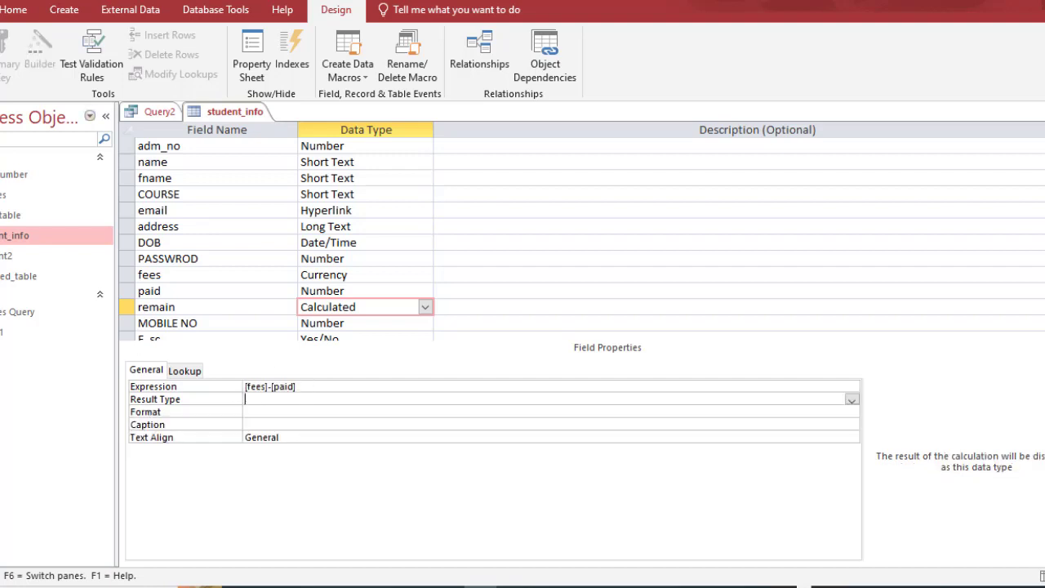
# Save student_info, show it in Datasheet view and go to the first record's remain value
pyautogui.click(2, 78)
pyautogui.click(1, 117)
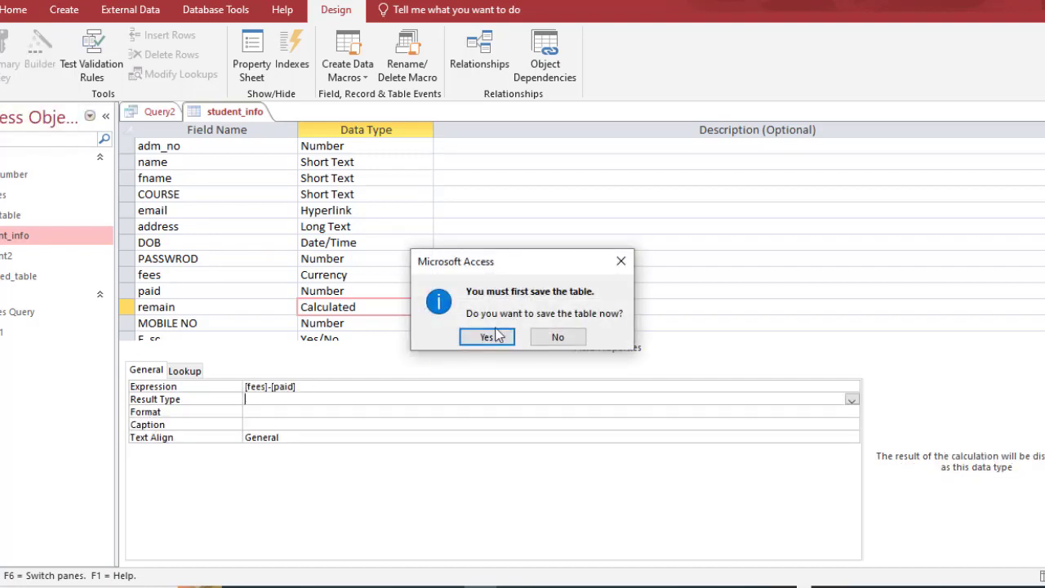
pyautogui.click(486, 335)
pyautogui.press('Tab')
pyautogui.press('Tab')
pyautogui.press('Tab')
pyautogui.press('Tab')
pyautogui.press('Tab')
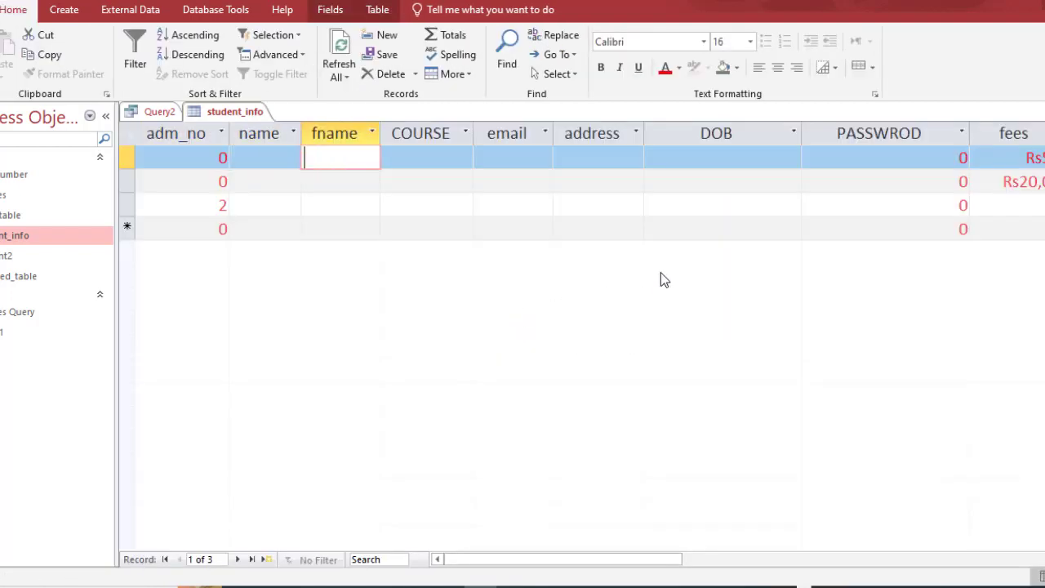
pyautogui.press('Tab')
pyautogui.press('Tab')
pyautogui.press('Tab')
pyautogui.press('Tab')
pyautogui.press('Tab')
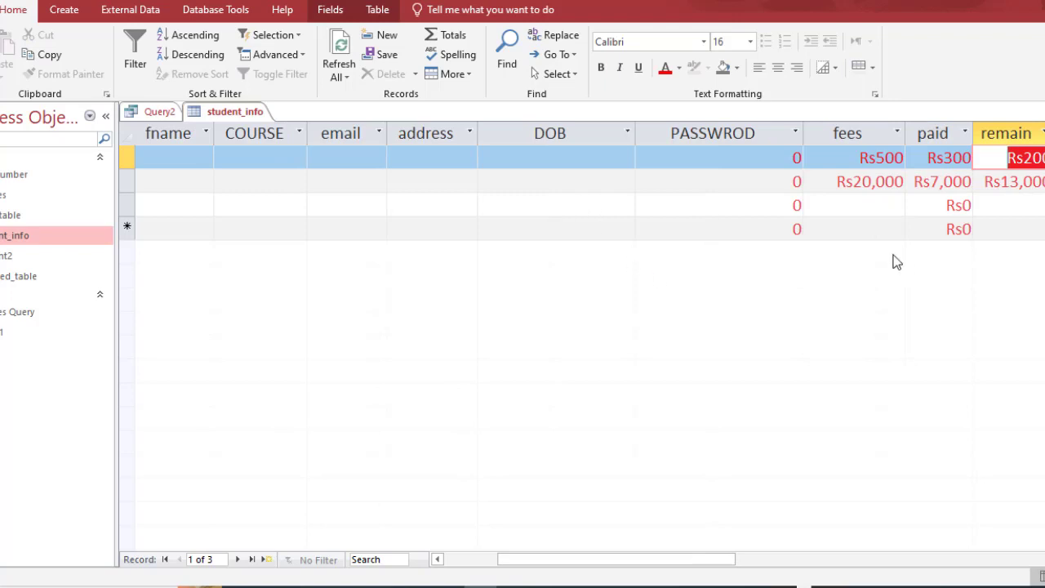
# Enter 4000 as fees and 2000 as paid in the third record, and close the student_info table
pyautogui.click(872, 210)
pyautogui.write('4000')
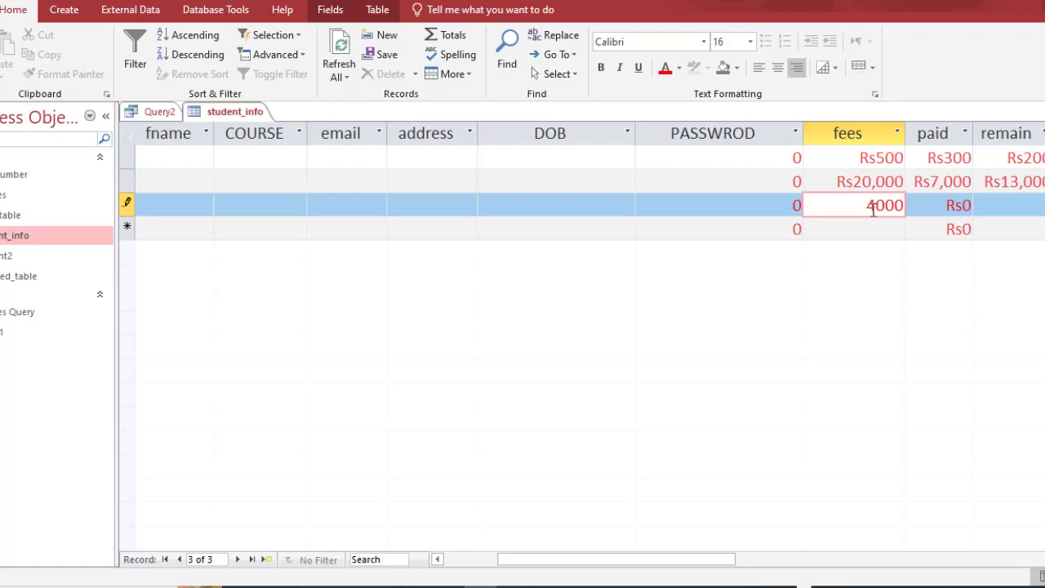
pyautogui.press('Tab')
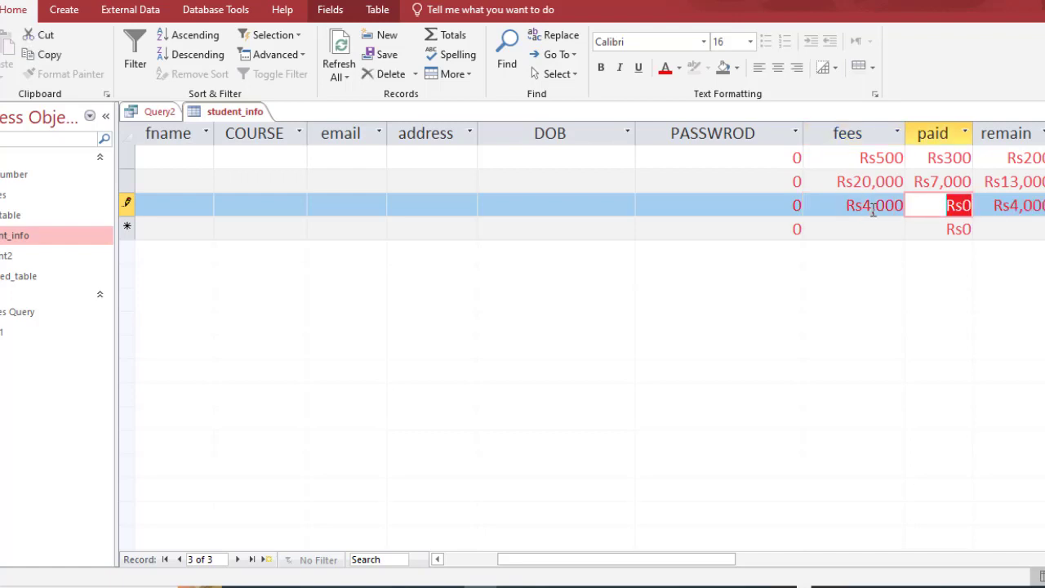
pyautogui.write('2000')
pyautogui.press('Tab')
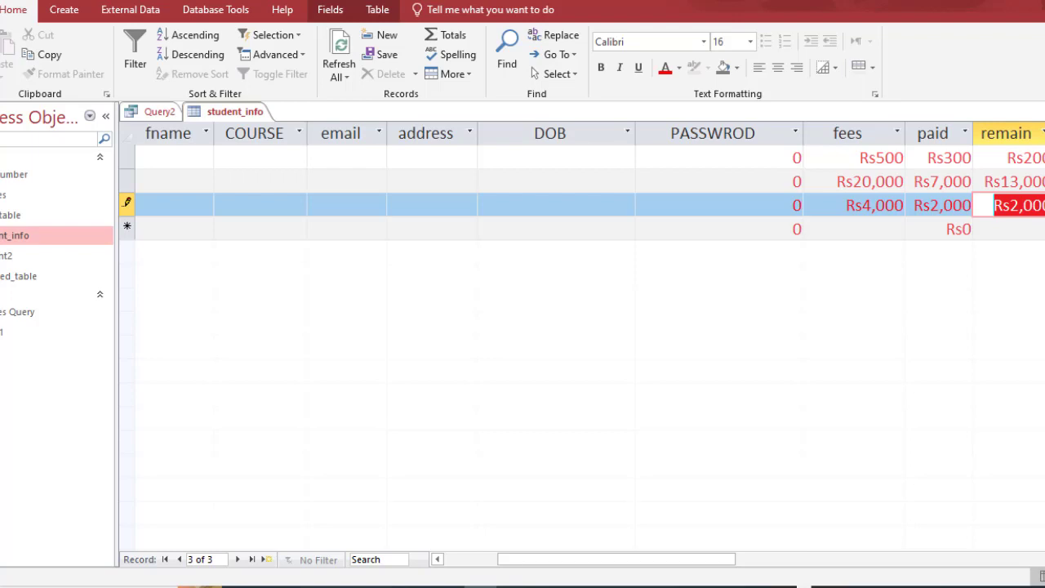
pyautogui.hotkey('ctrl', 'w')
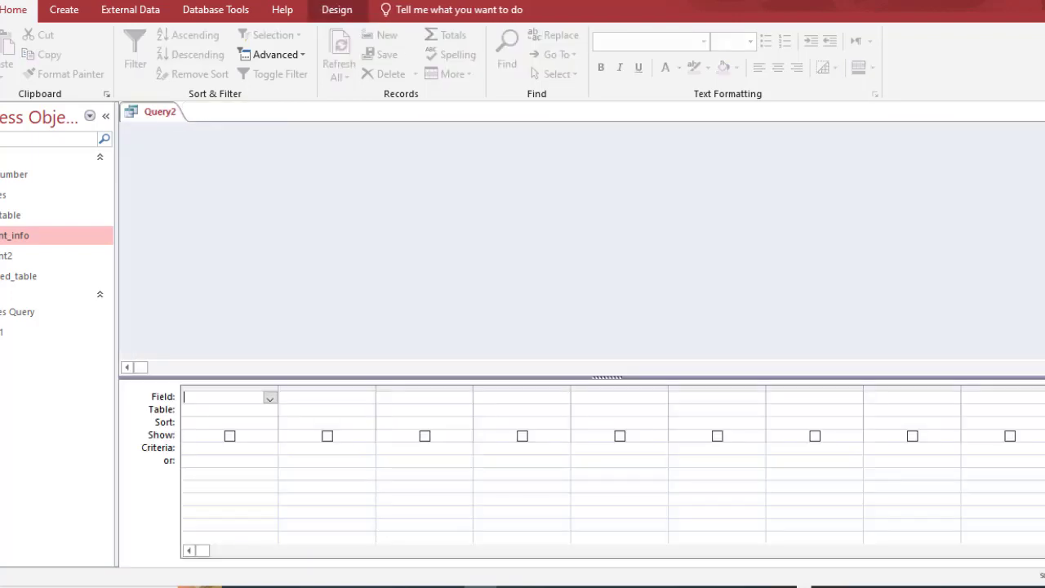